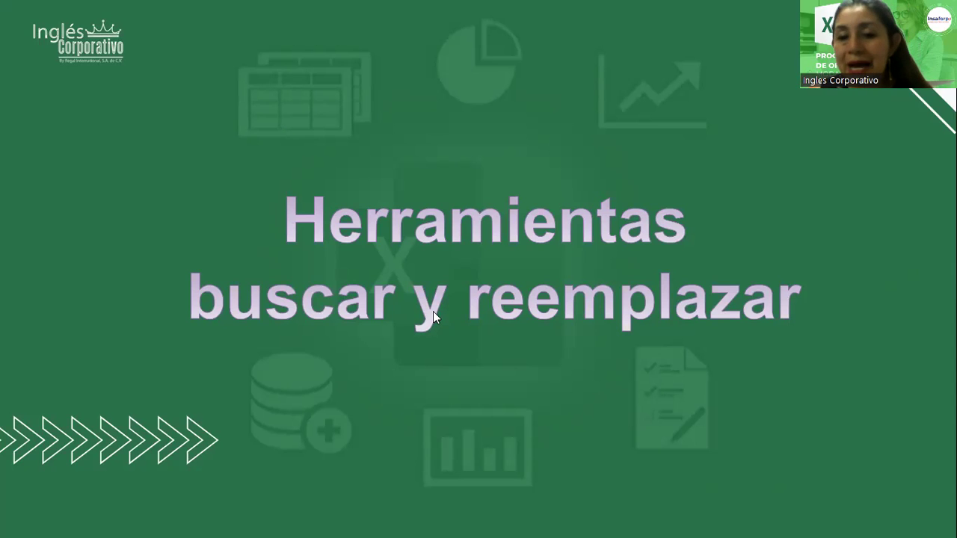
Advance the slideshow from the title slide to the Objetivo slide
click(355, 359)
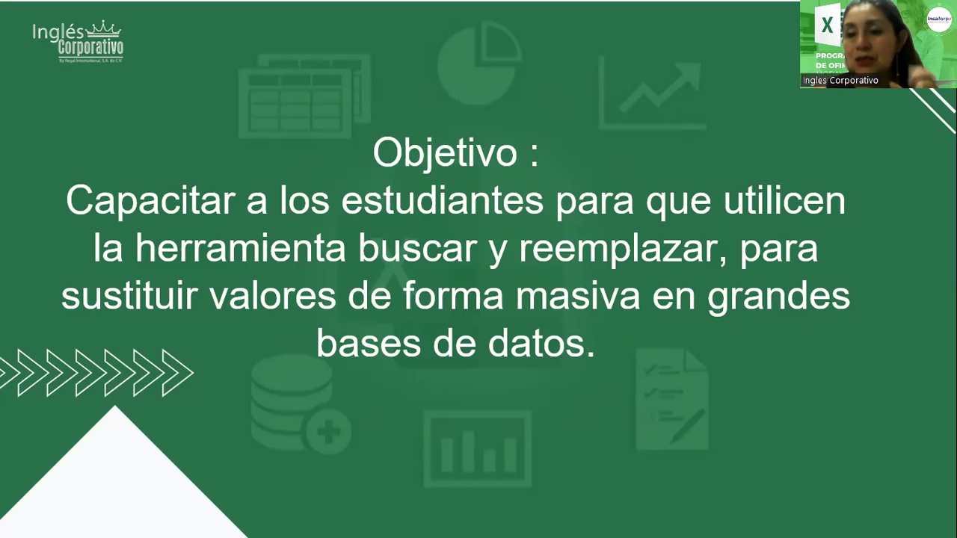
Go to the next slide, which explains Buscar y reemplazar with a dialog illustration
key(Right)
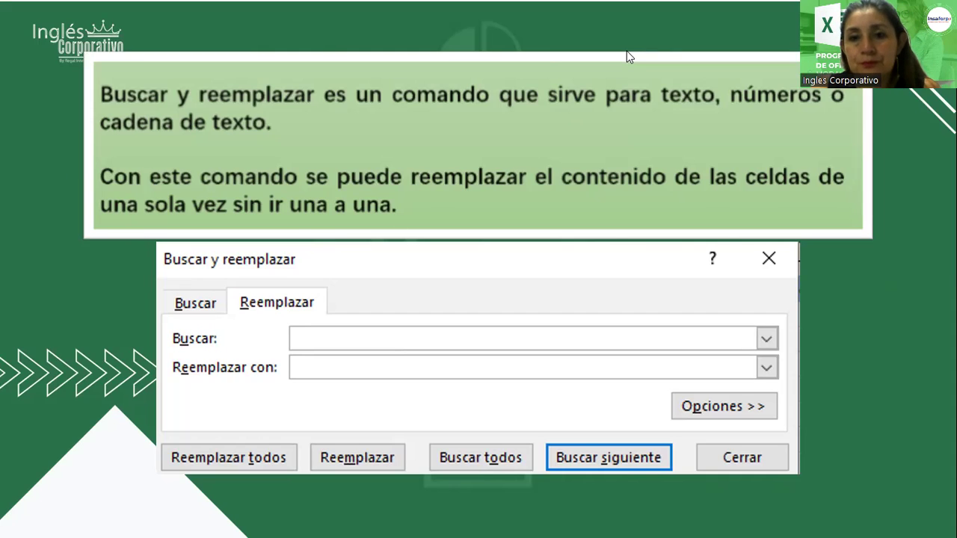
Advance past the last slide to the 'Fin de la presentación' screen
click(183, 307)
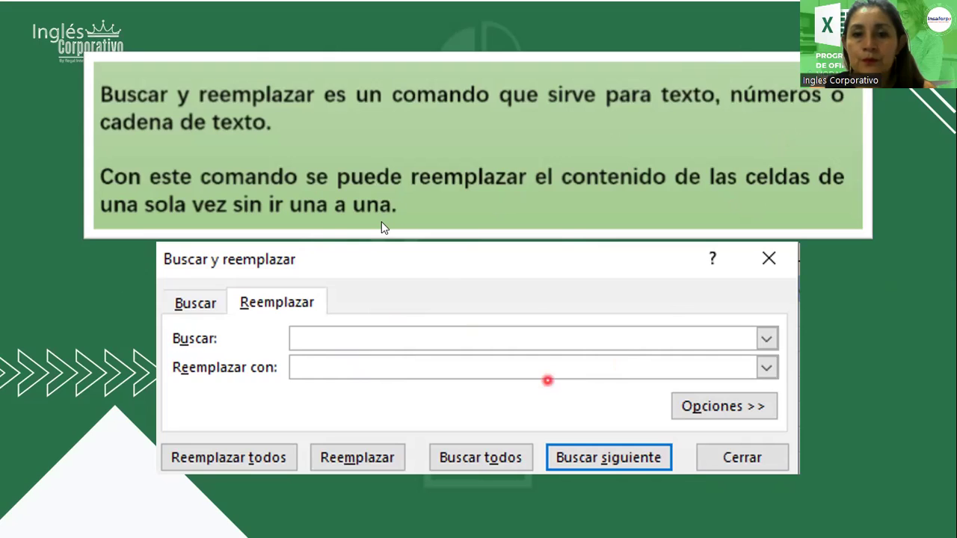
click(407, 283)
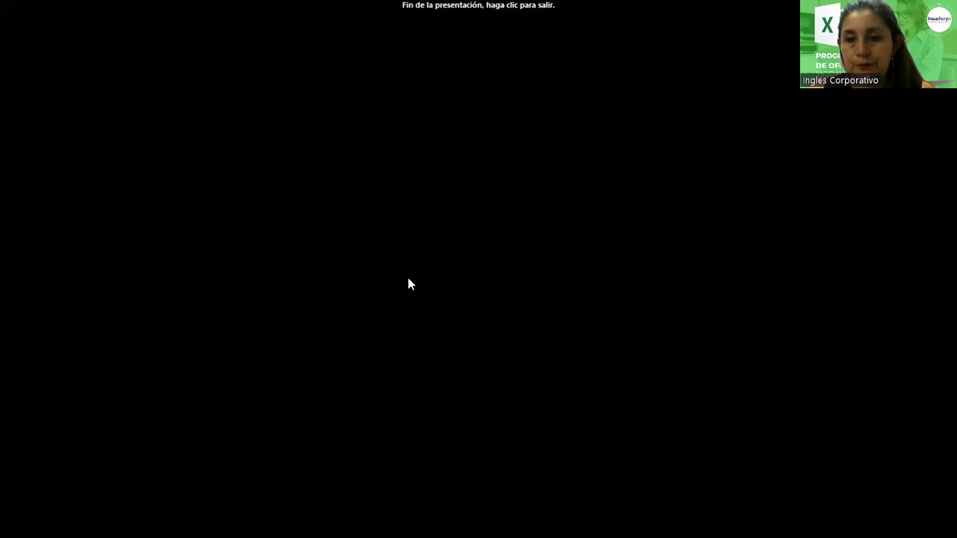
Leave the end-of-presentation screen to exit the slideshow
click(408, 284)
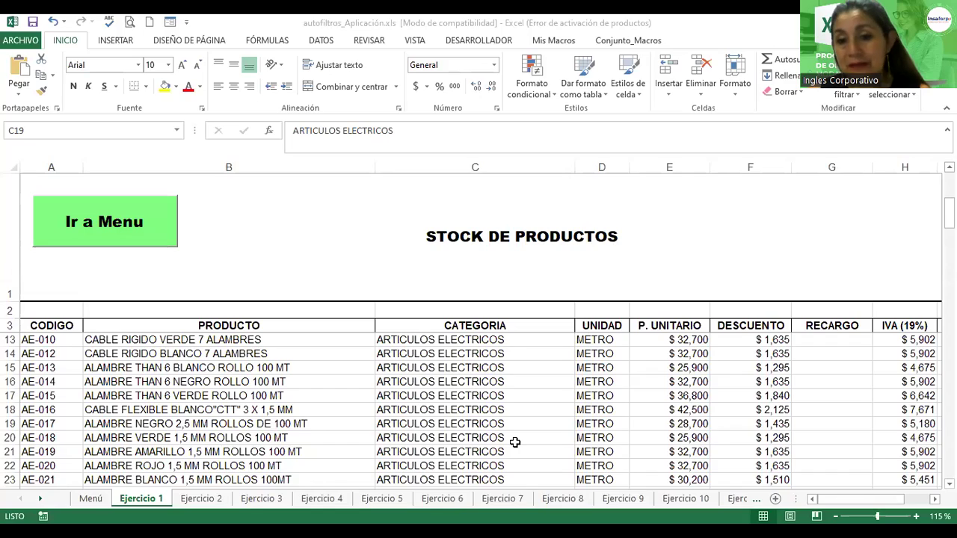
scroll(515, 442, down, 15)
scroll(515, 442, down, 4)
scroll(515, 442, down, 7)
scroll(515, 443, down, 3)
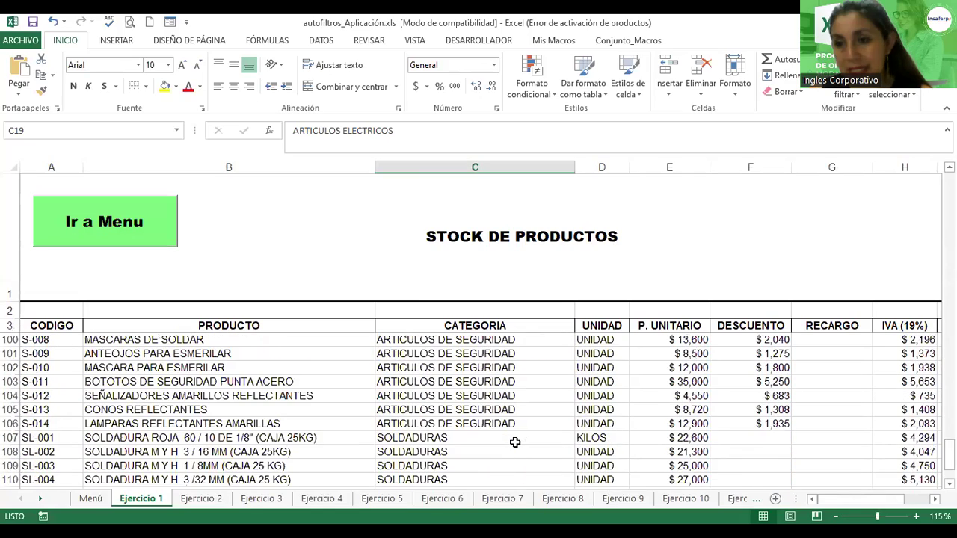
scroll(823, 442, up, 2)
scroll(822, 442, up, 11)
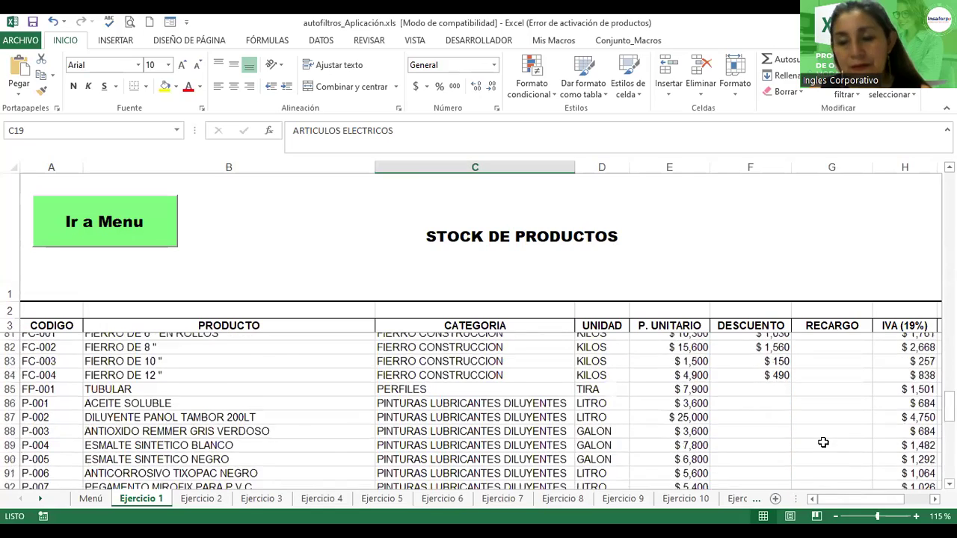
scroll(823, 443, up, 8)
scroll(822, 443, up, 4)
scroll(823, 443, up, 7)
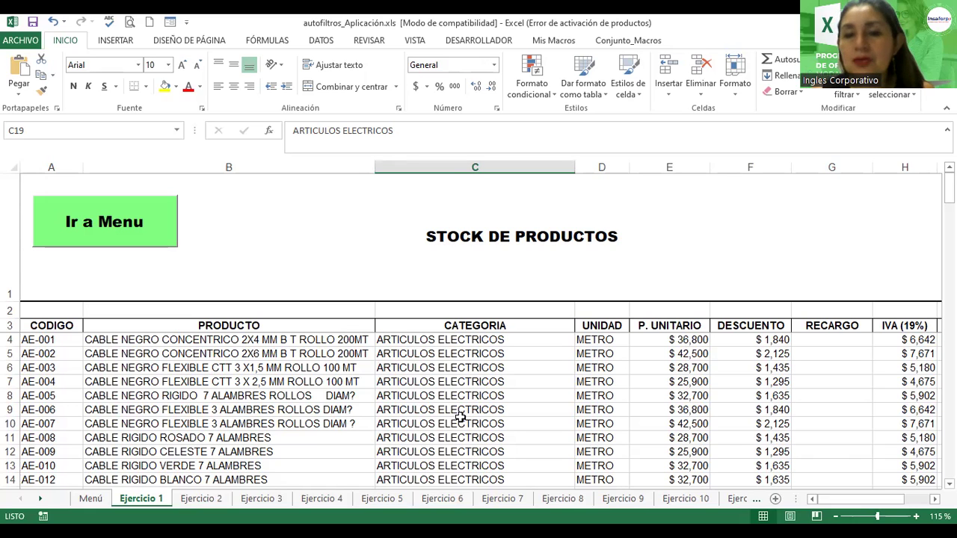
click(218, 366)
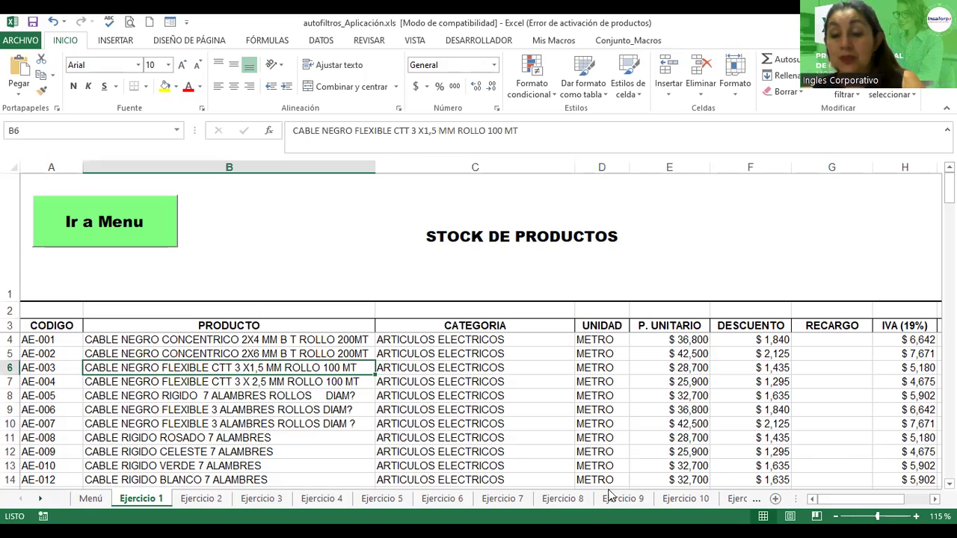
ctrl+scroll(369, 421, down, 1)
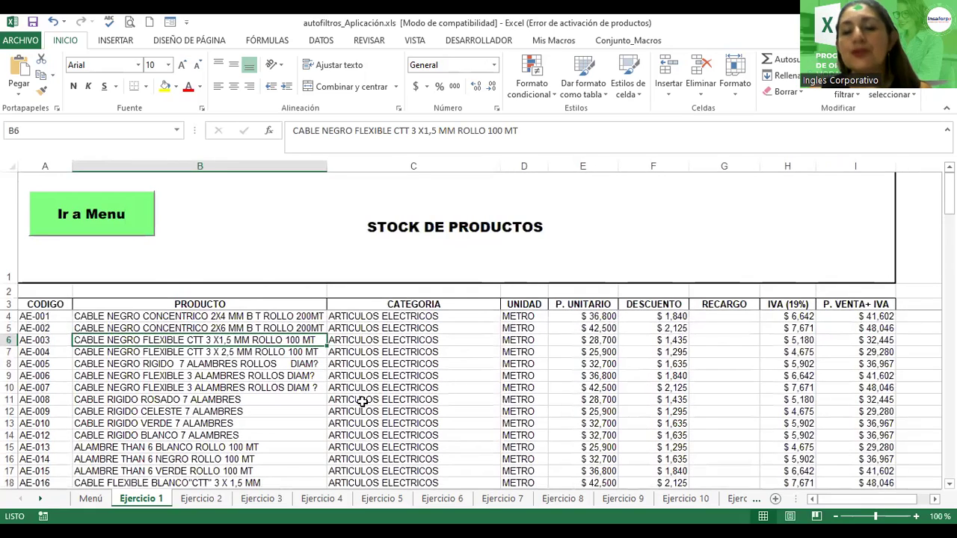
ctrl+scroll(362, 401, down, 2)
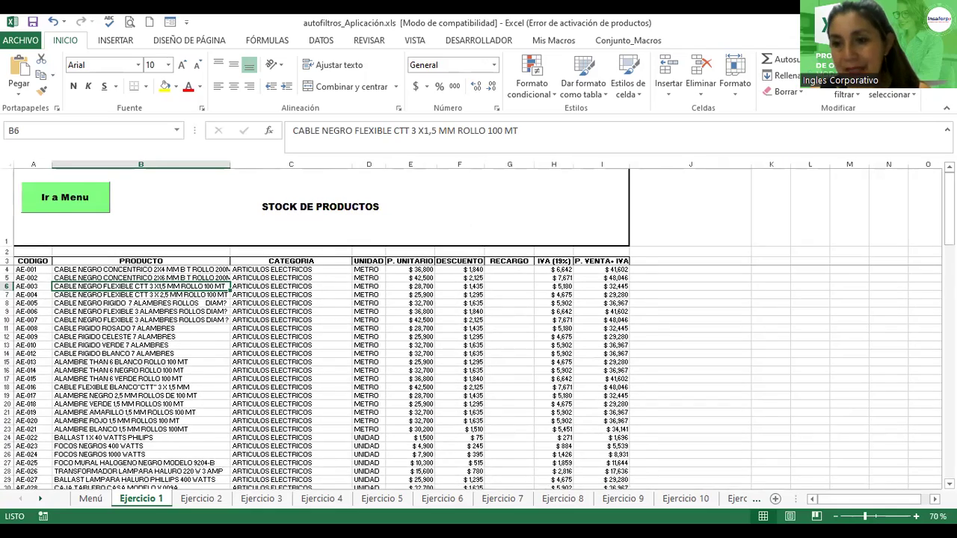
click(834, 516)
click(835, 516)
click(835, 516)
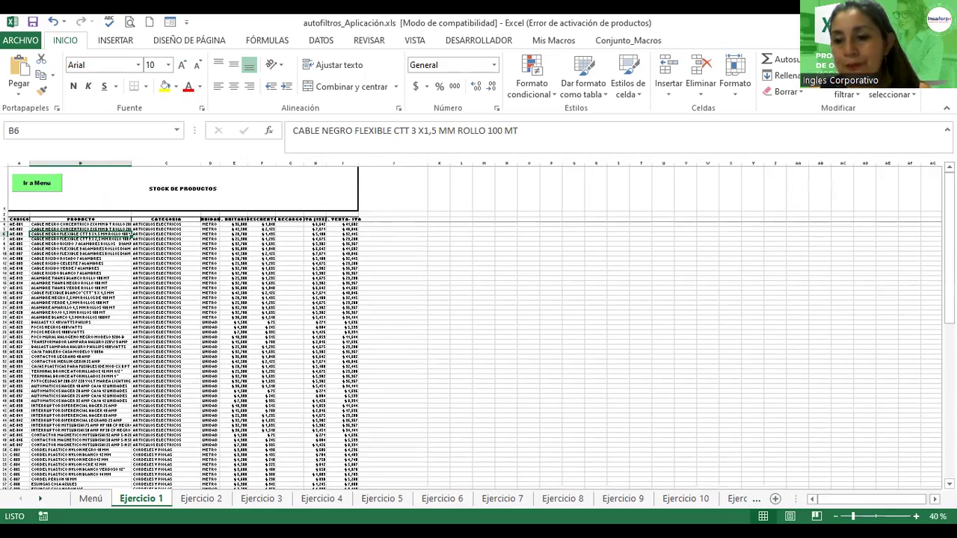
click(835, 516)
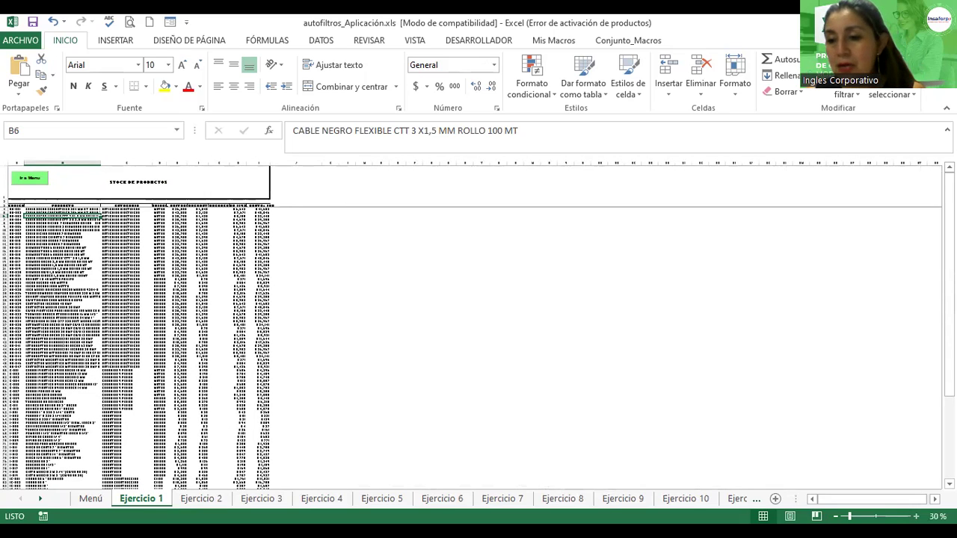
click(915, 516)
click(914, 515)
click(914, 516)
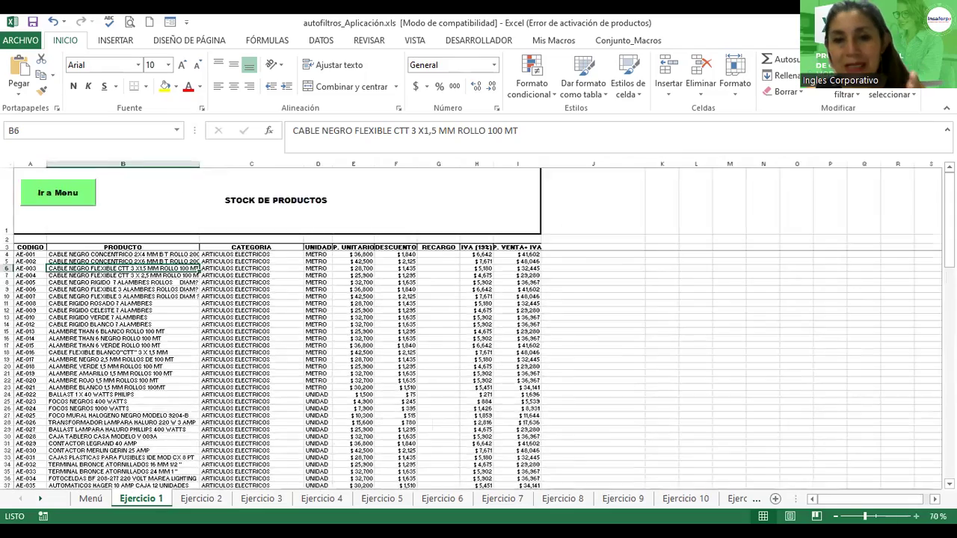
click(915, 515)
click(915, 515)
click(914, 516)
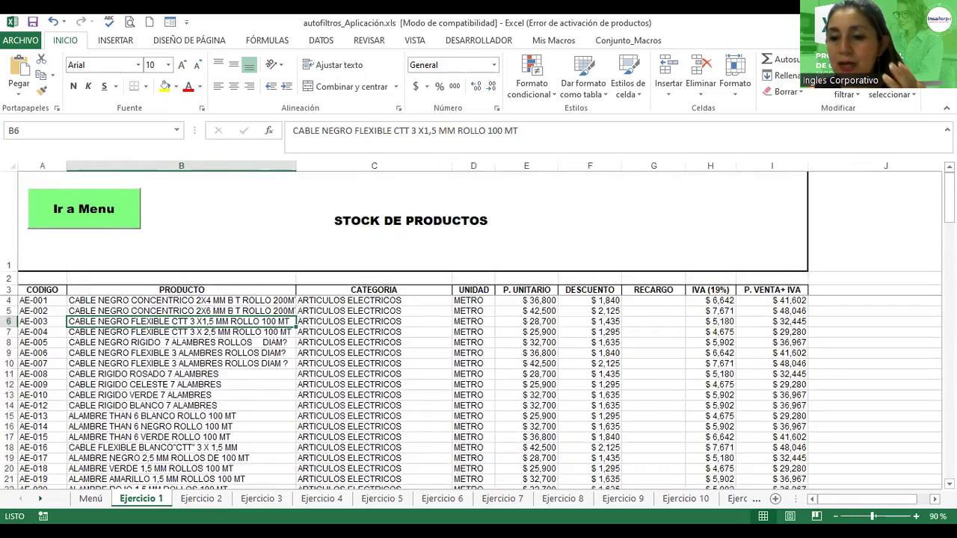
click(869, 515)
click(835, 516)
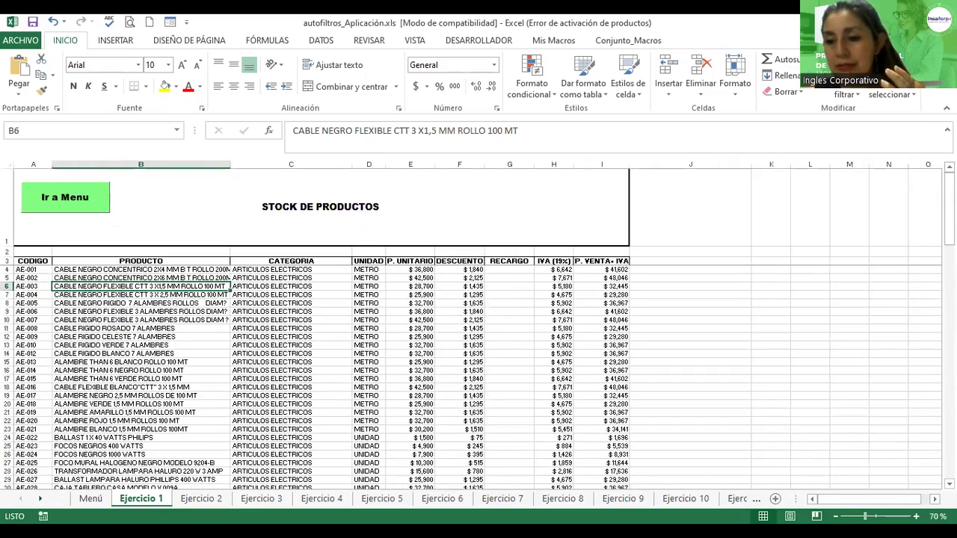
click(914, 516)
click(915, 516)
click(914, 516)
click(915, 516)
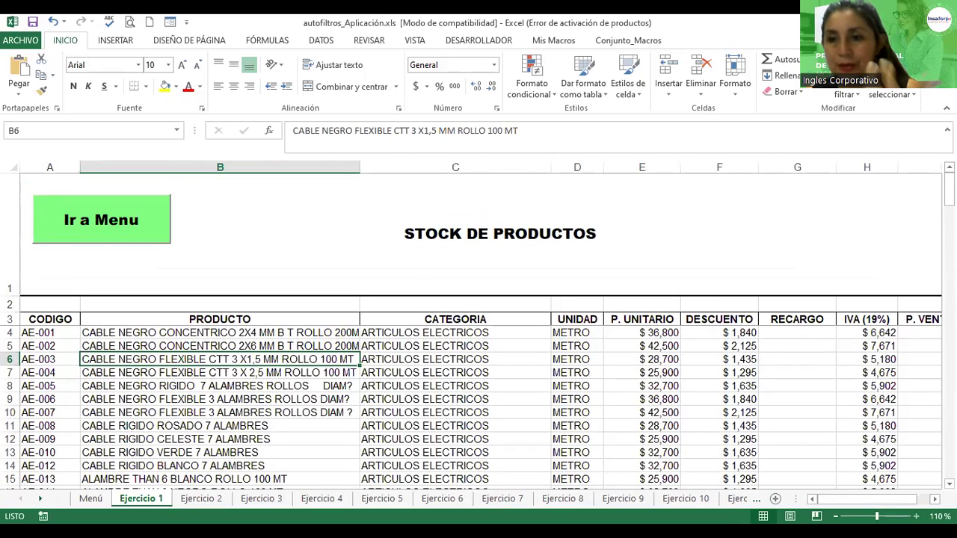
click(545, 399)
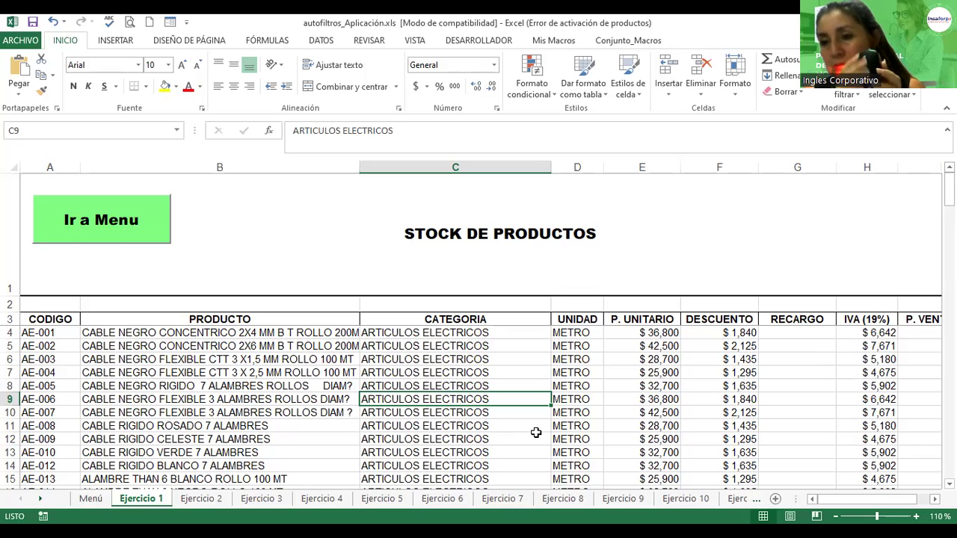
scroll(536, 433, down, 1)
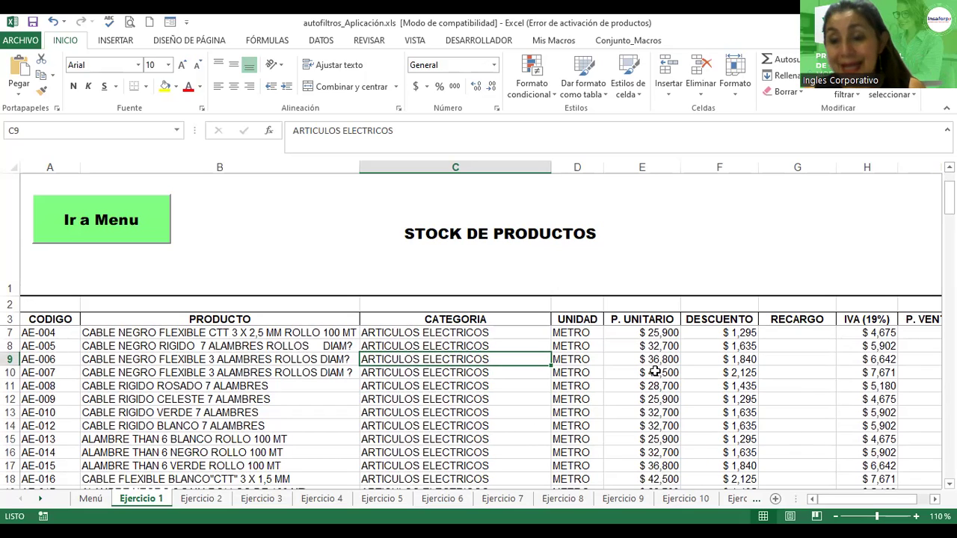
scroll(653, 372, up, 3)
scroll(652, 371, down, 1)
scroll(652, 371, down, 1)
scroll(652, 372, down, 1)
scroll(652, 371, down, 1)
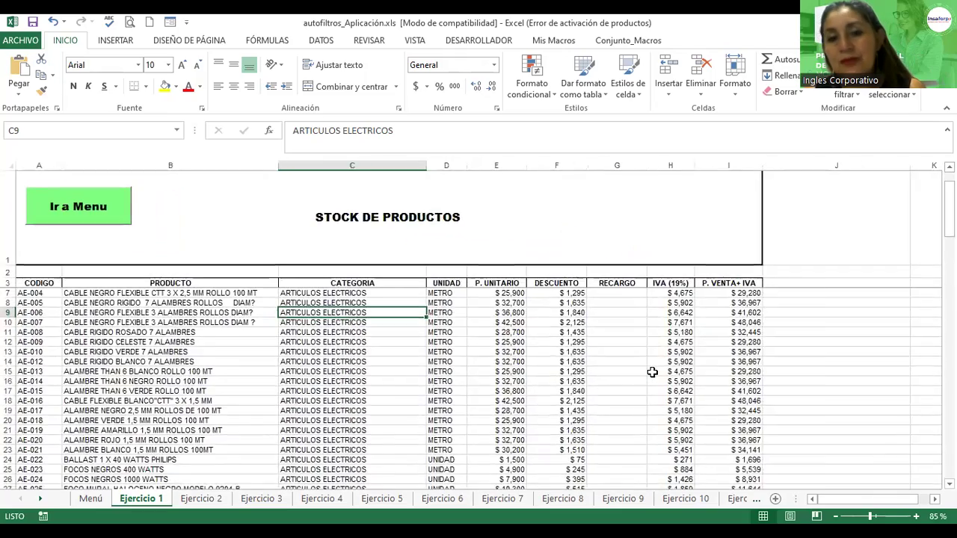
scroll(651, 372, down, 1)
scroll(651, 372, up, 2)
scroll(652, 372, up, 3)
scroll(651, 372, down, 1)
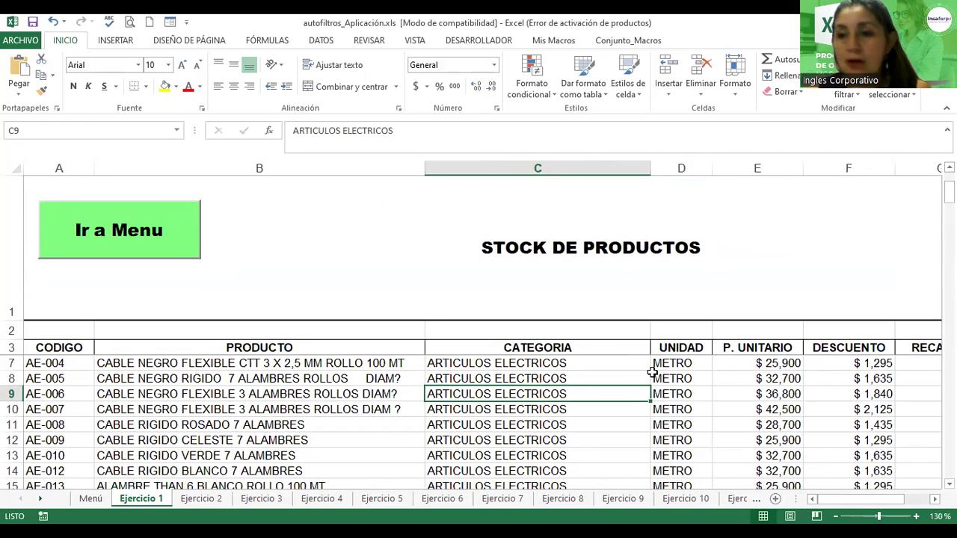
scroll(649, 372, down, 1)
scroll(649, 372, down, 1)
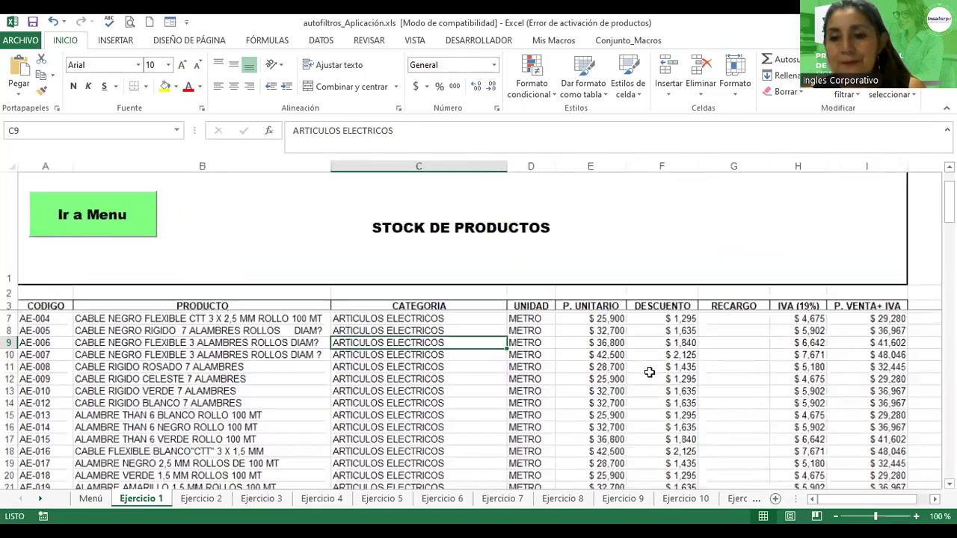
scroll(649, 372, down, 1)
scroll(648, 372, up, 2)
scroll(648, 372, down, 1)
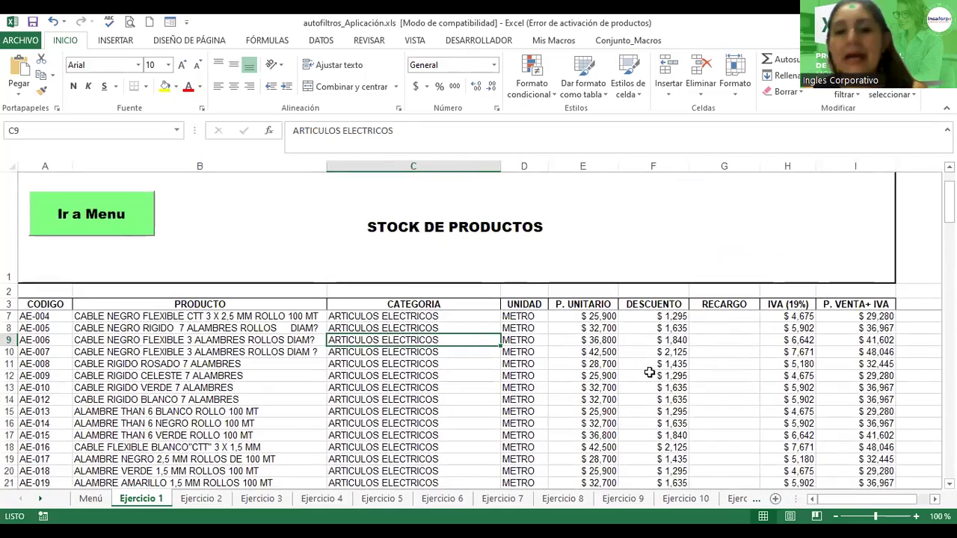
click(181, 314)
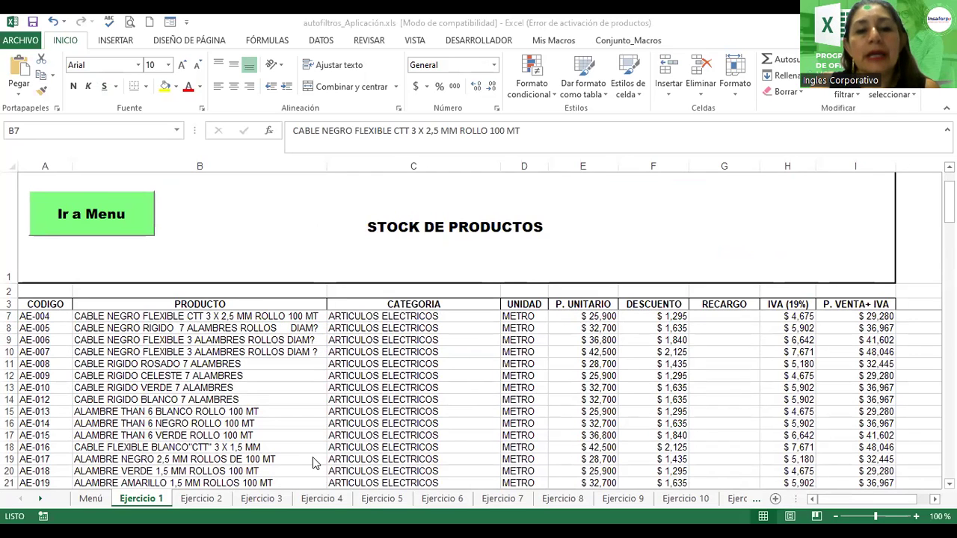
Scroll the Ejercicio 1 sheet back to the top rows, starting at AE-001
scroll(271, 418, down, 3)
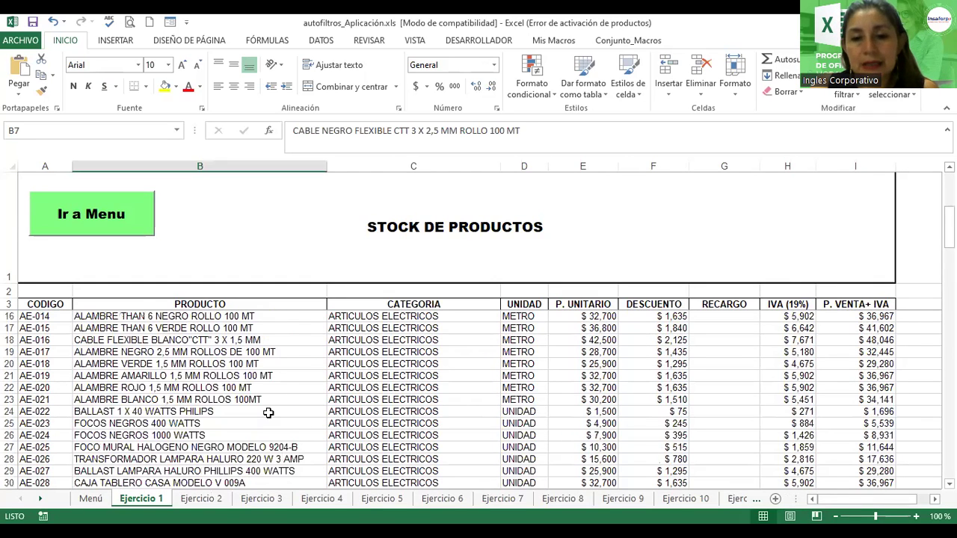
scroll(270, 418, down, 4)
scroll(269, 415, down, 4)
scroll(268, 413, down, 4)
scroll(268, 413, down, 2)
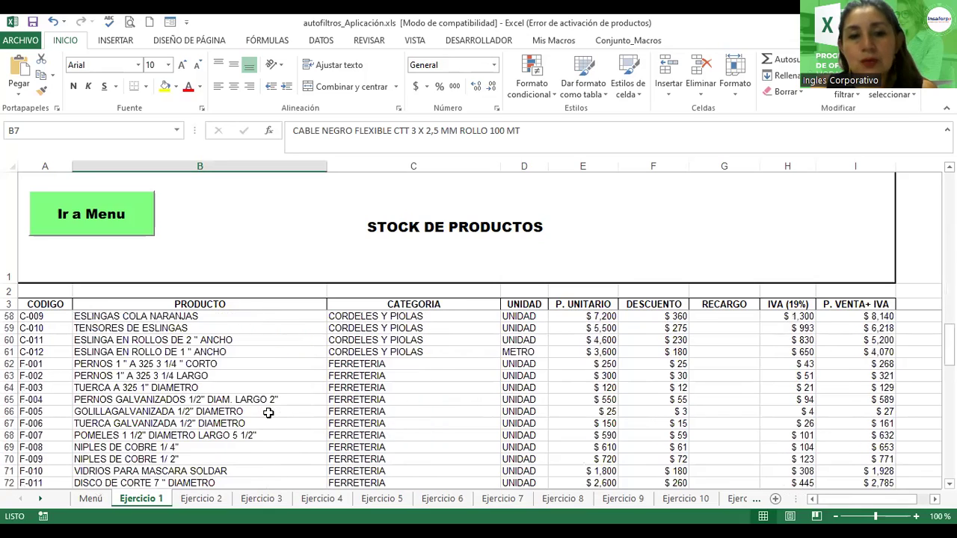
scroll(269, 412, down, 2)
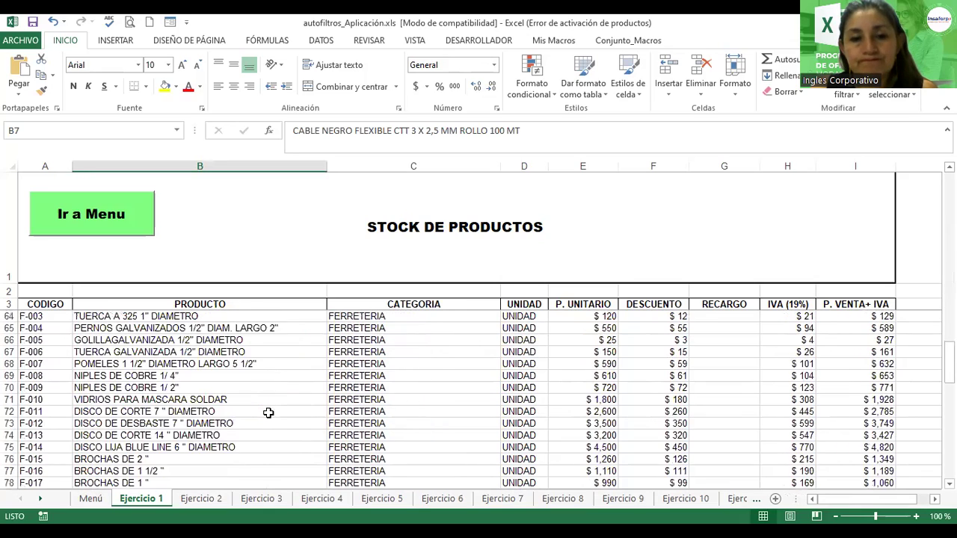
scroll(269, 412, up, 5)
scroll(268, 412, up, 7)
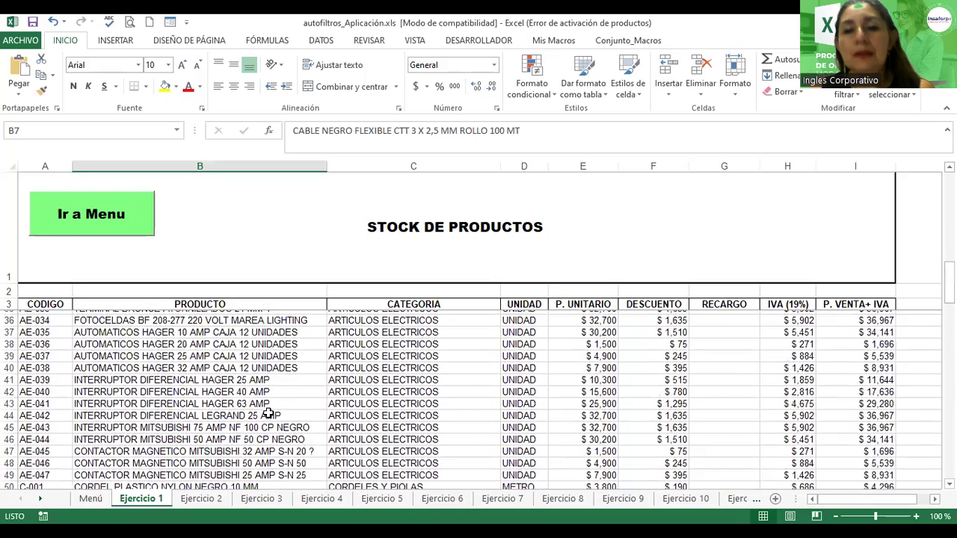
scroll(268, 412, up, 9)
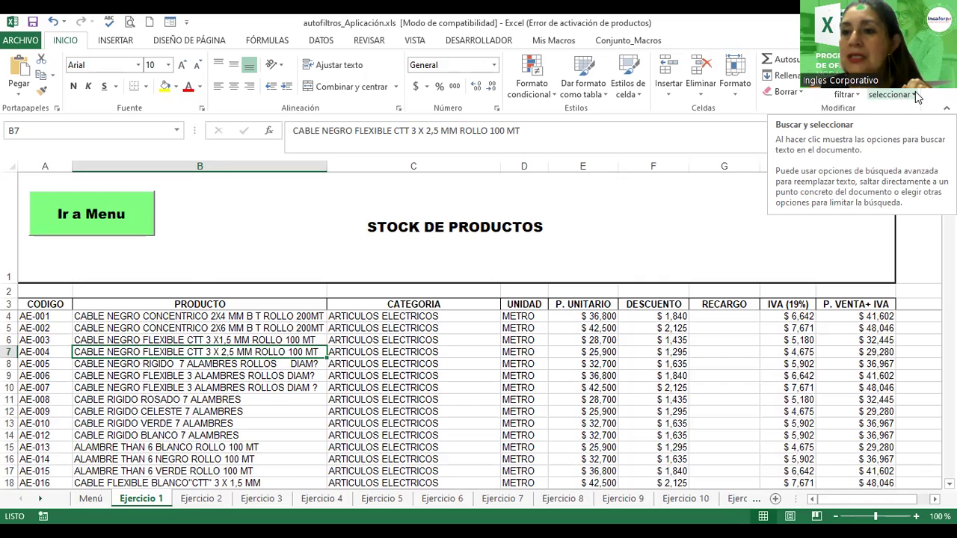
Open the Buscar y reemplazar dialog from Buscar y seleccionar > Buscar..
click(915, 94)
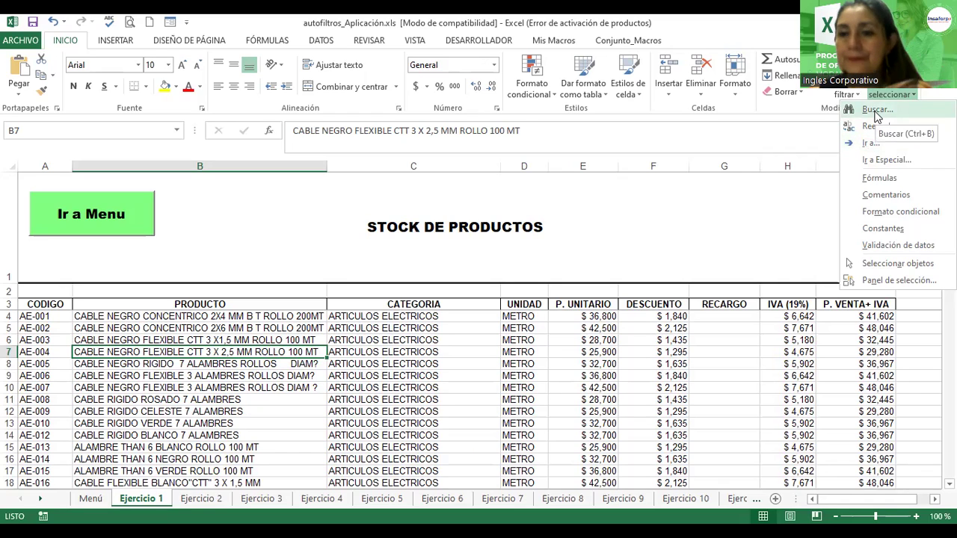
click(876, 112)
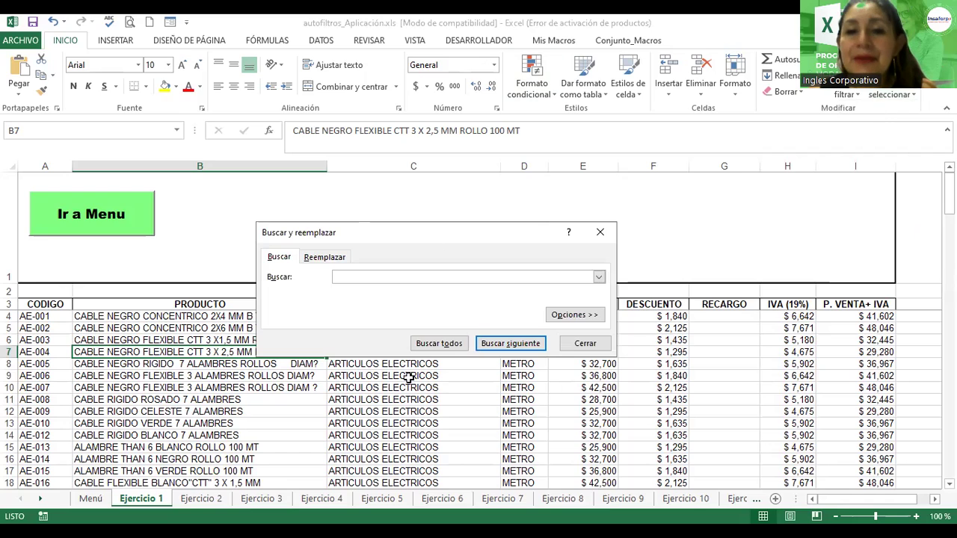
Move the Buscar y reemplazar dialog off the table title, ready to search for 'verde'
mouse_move(391, 242)
mouse_down()
mouse_move(412, 101)
mouse_move(412, 175)
mouse_up()
text(verde)
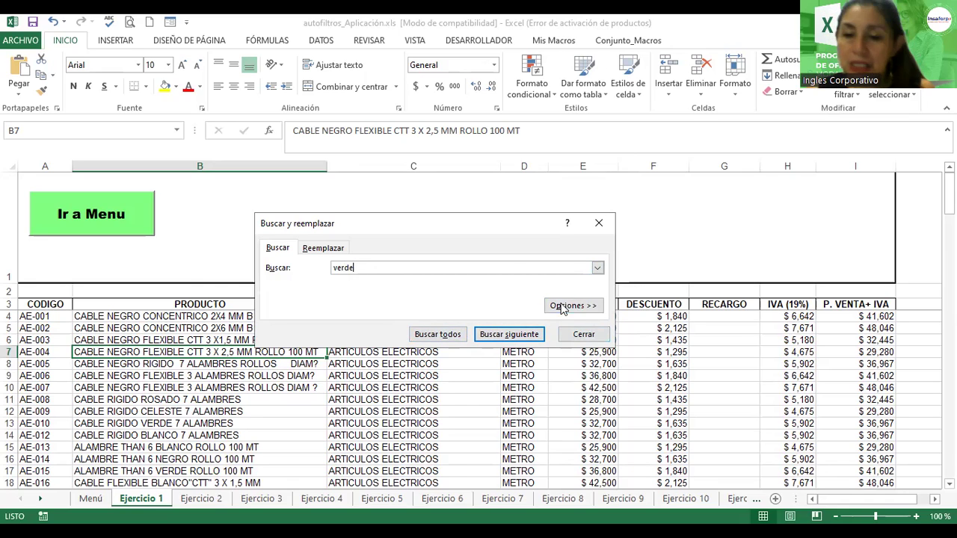
List all cells containing 'verde' and enlarge the dialog to show the three results
click(429, 336)
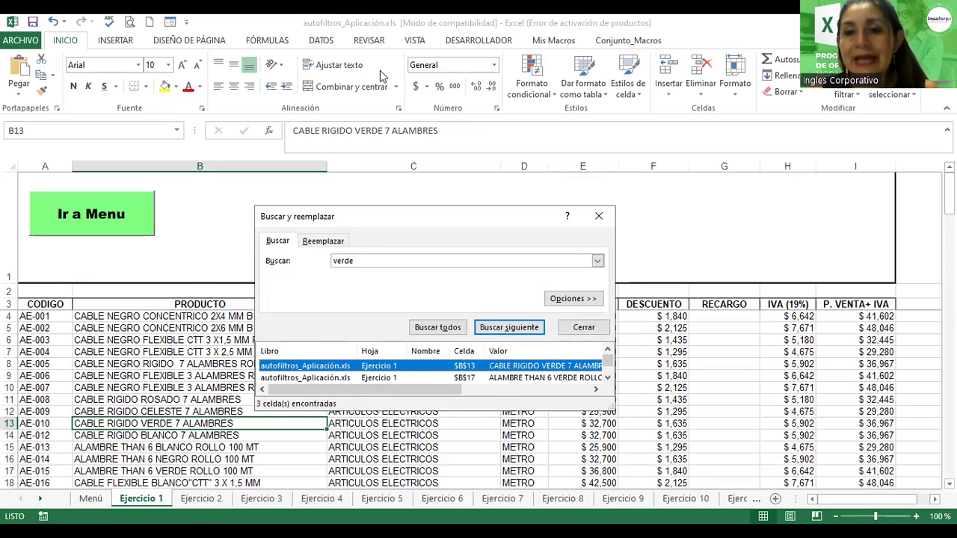
drag(420, 216, 380, 70)
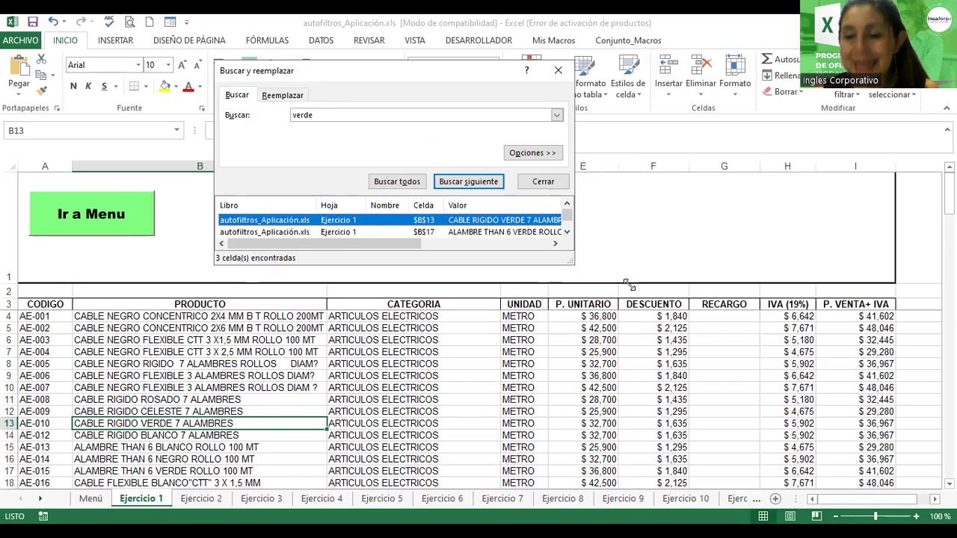
drag(629, 285, 627, 284)
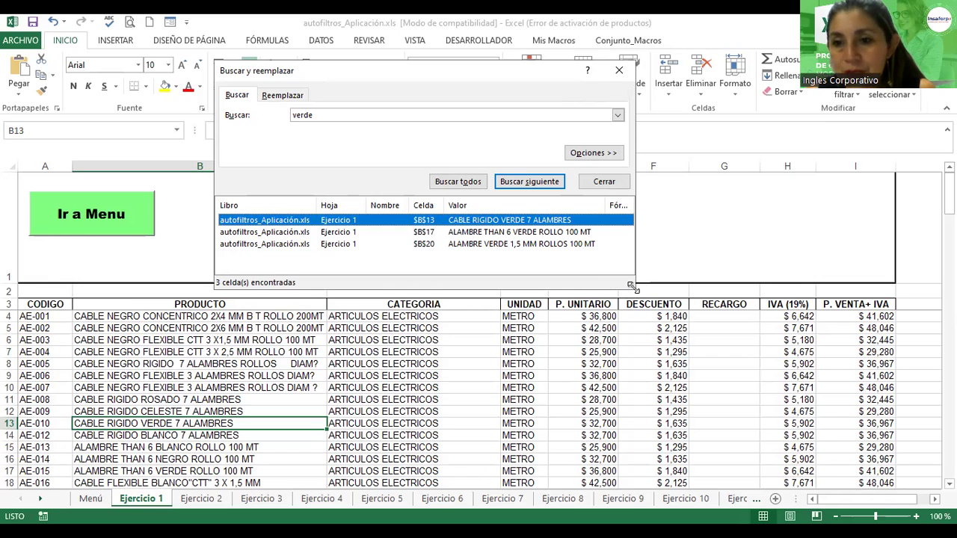
drag(630, 285, 720, 279)
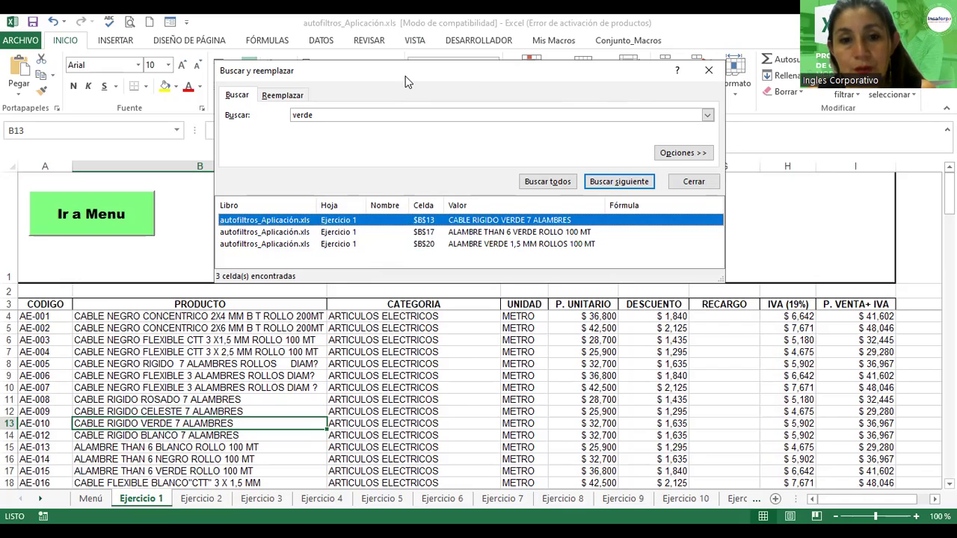
drag(404, 75, 575, 50)
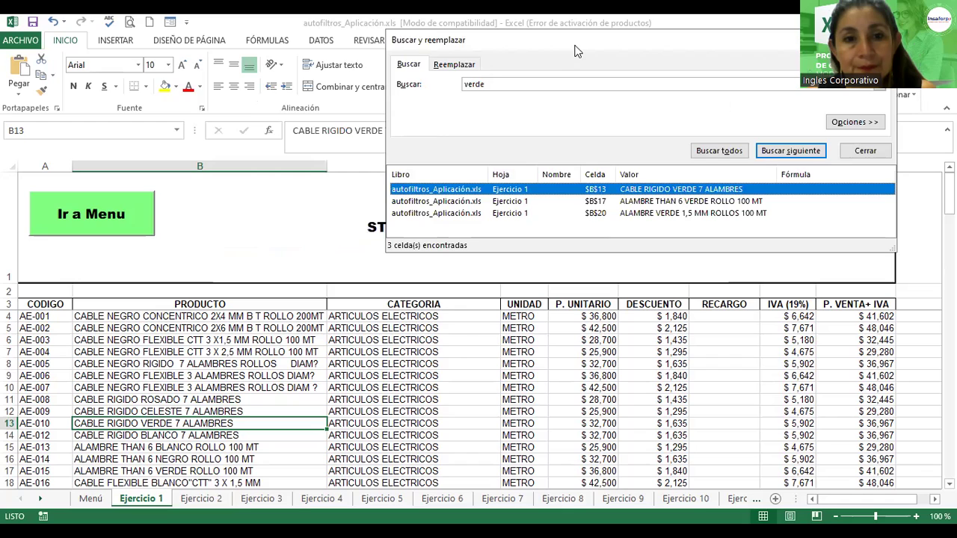
click(109, 234)
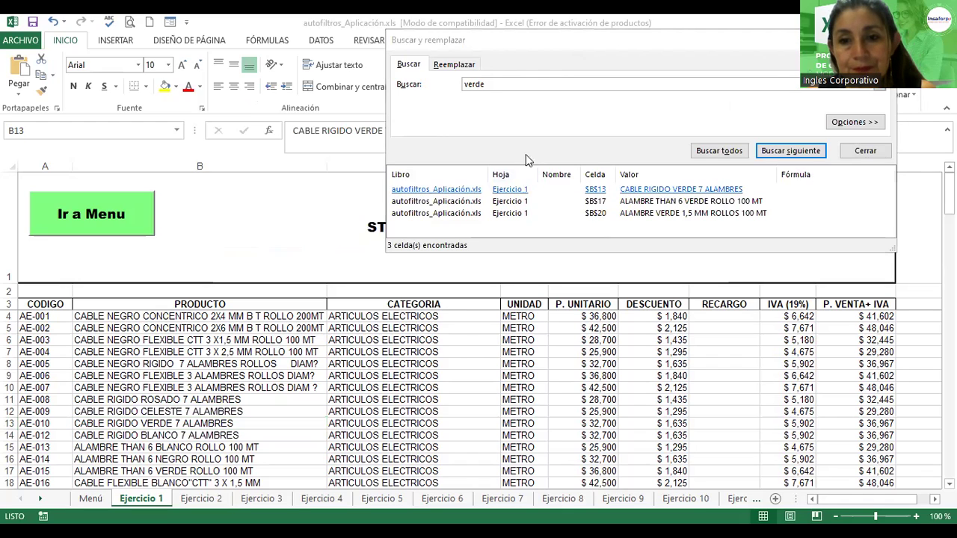
click(529, 79)
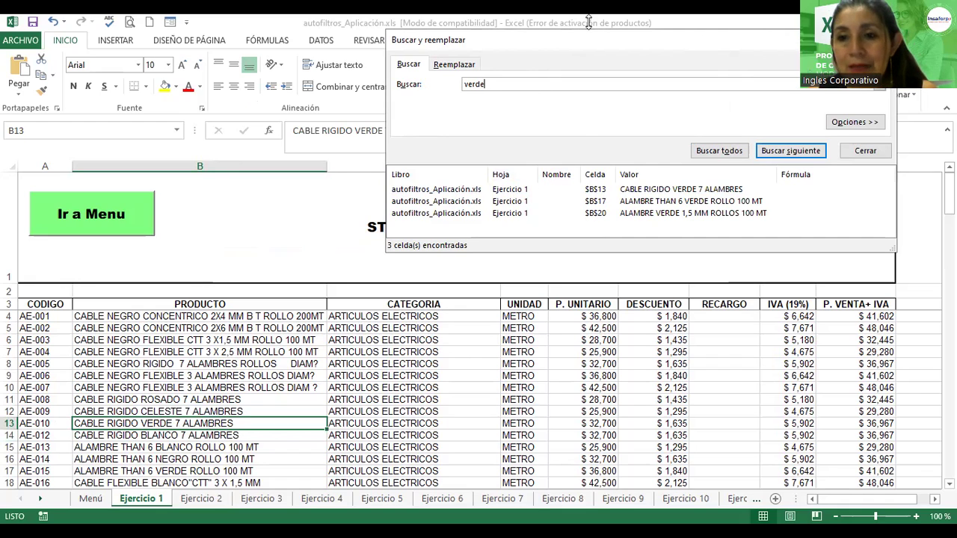
drag(701, 44, 584, 29)
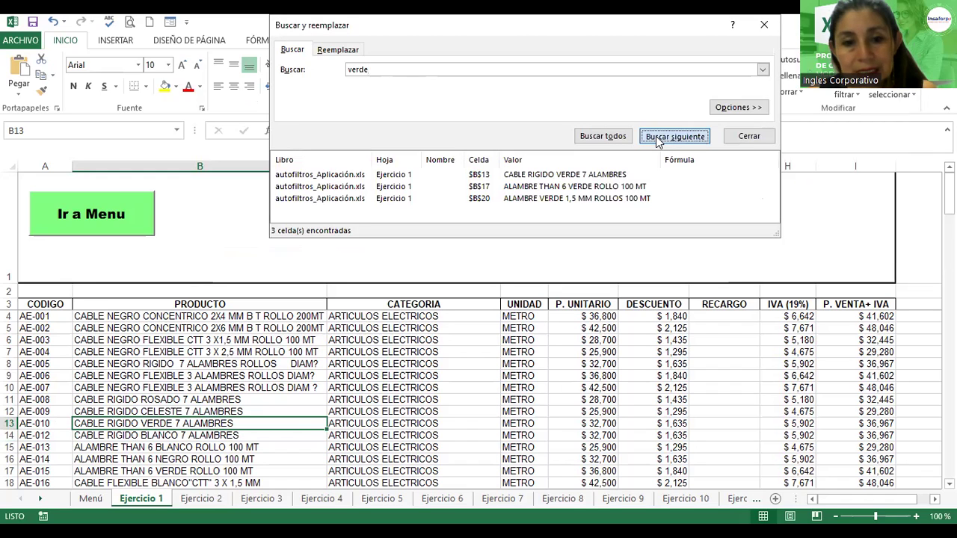
Visit the remaining 'verde' matches in B17 and B20, then return to the worksheet
click(657, 138)
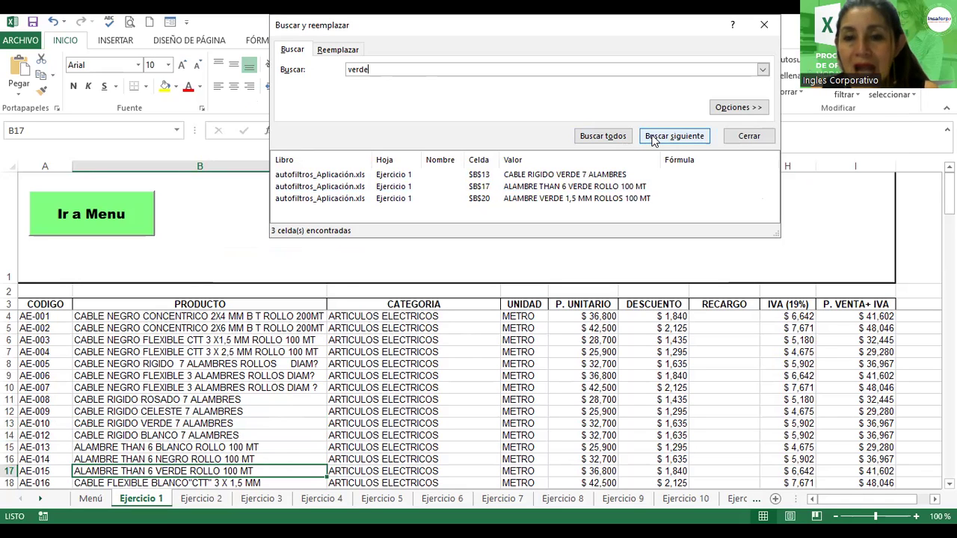
click(479, 198)
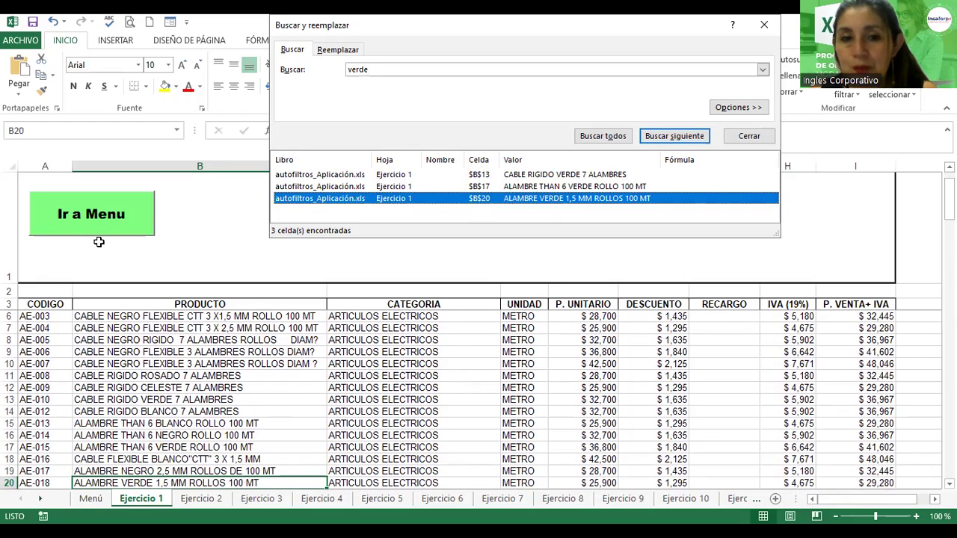
click(88, 343)
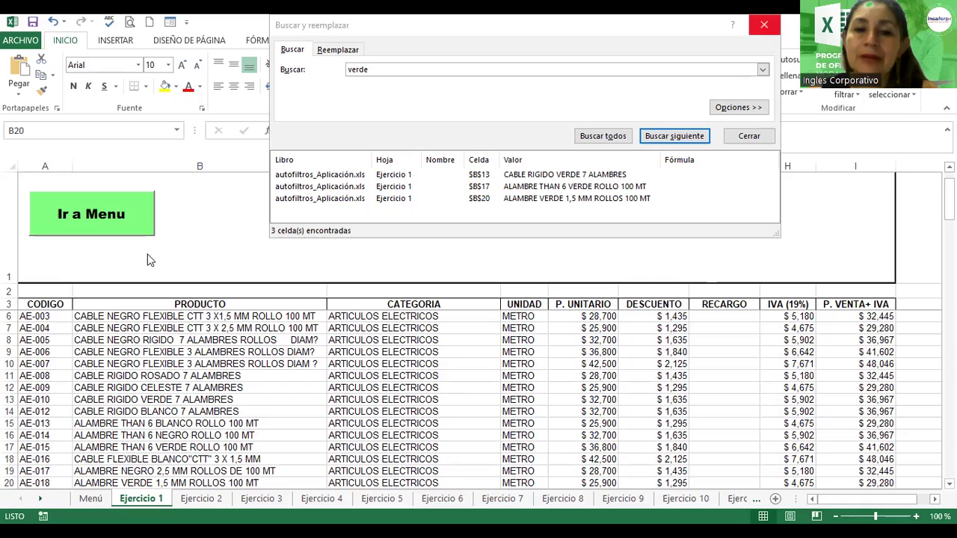
Close the search window and scroll through the FERRETERIA rows, zooming the sheet to 85%
key(Escape)
scroll(179, 436, down, 5)
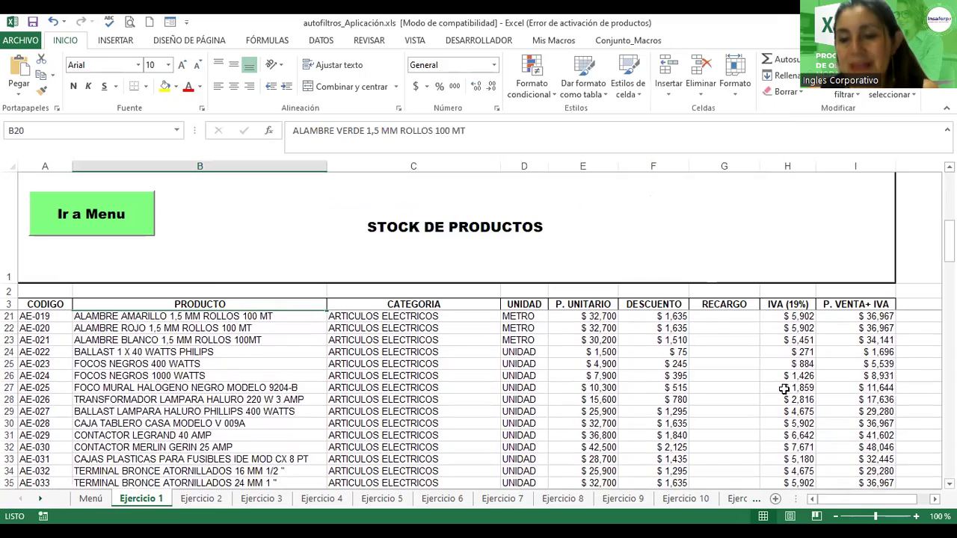
scroll(180, 436, down, 2)
scroll(799, 418, down, 3)
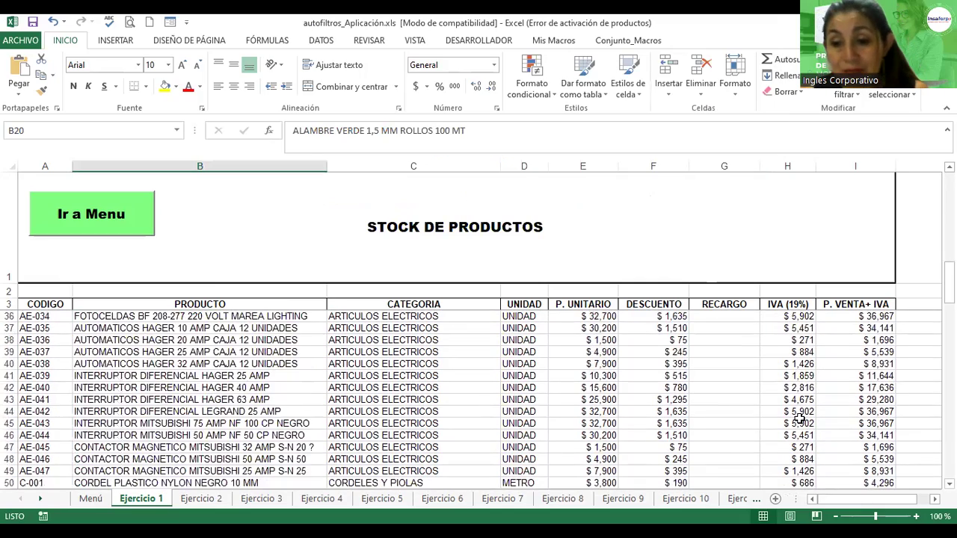
scroll(798, 418, down, 5)
scroll(798, 418, down, 4)
scroll(798, 419, up, 9)
scroll(798, 418, up, 7)
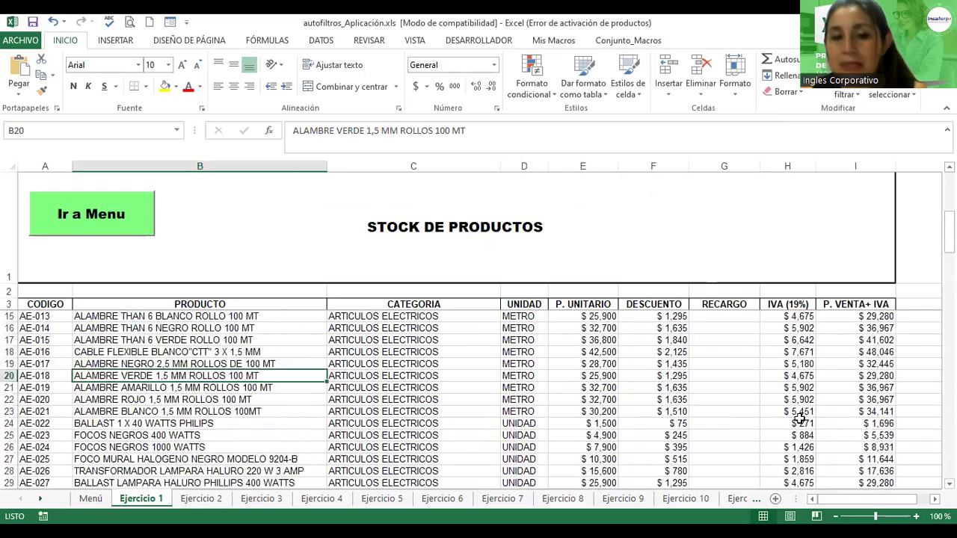
scroll(798, 418, up, 4)
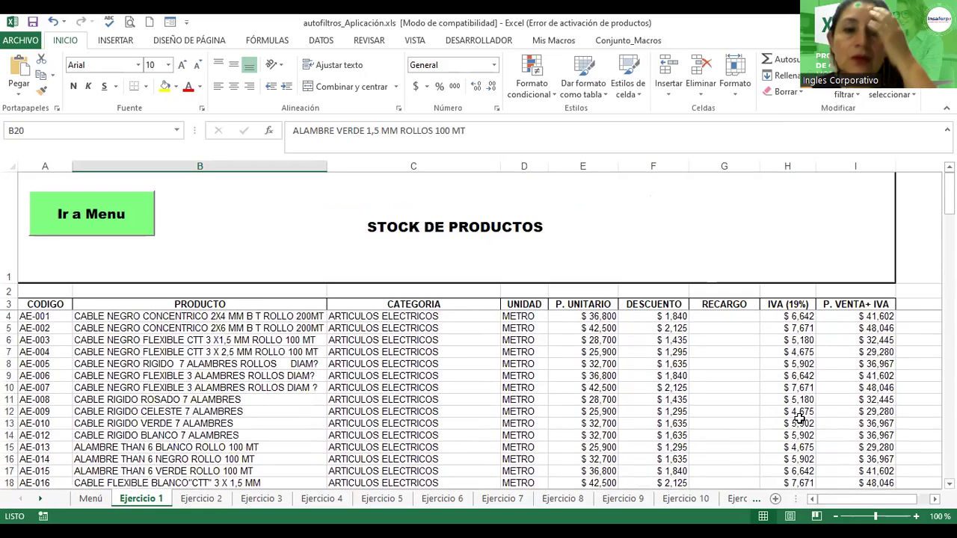
scroll(798, 419, down, 7)
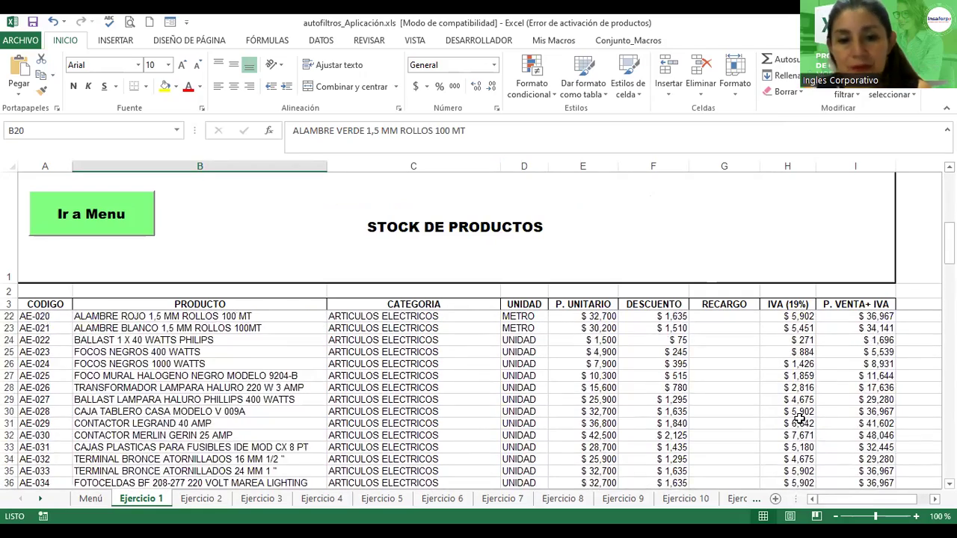
scroll(798, 419, down, 8)
scroll(798, 419, down, 3)
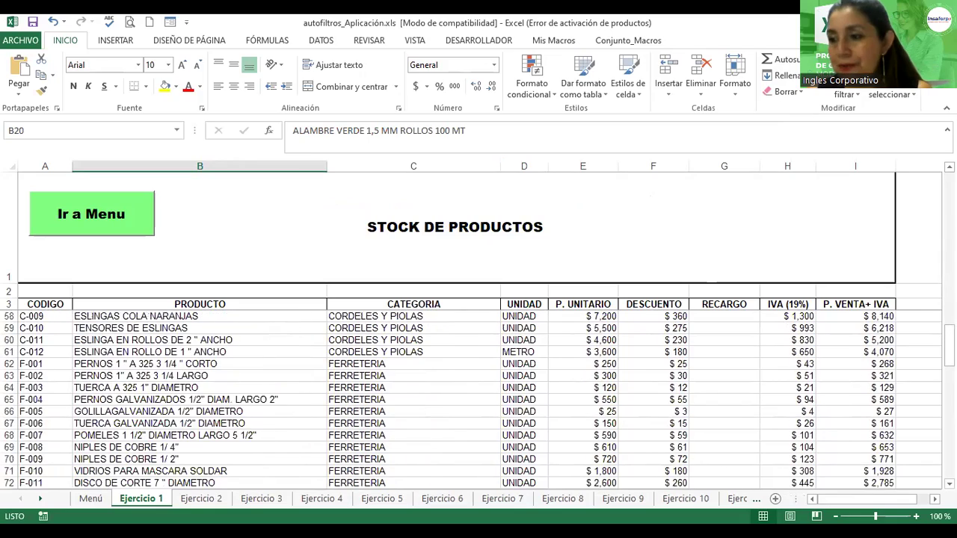
scroll(729, 420, down, 1)
scroll(729, 420, down, 2)
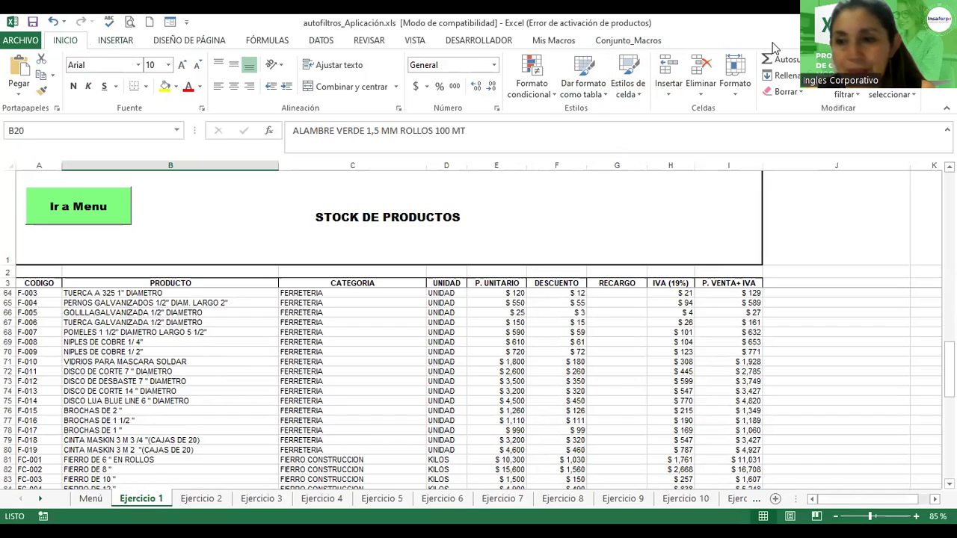
Reopen Buscar y reemplazar and list all three 'verde' matches again, starting at $B$13
click(913, 94)
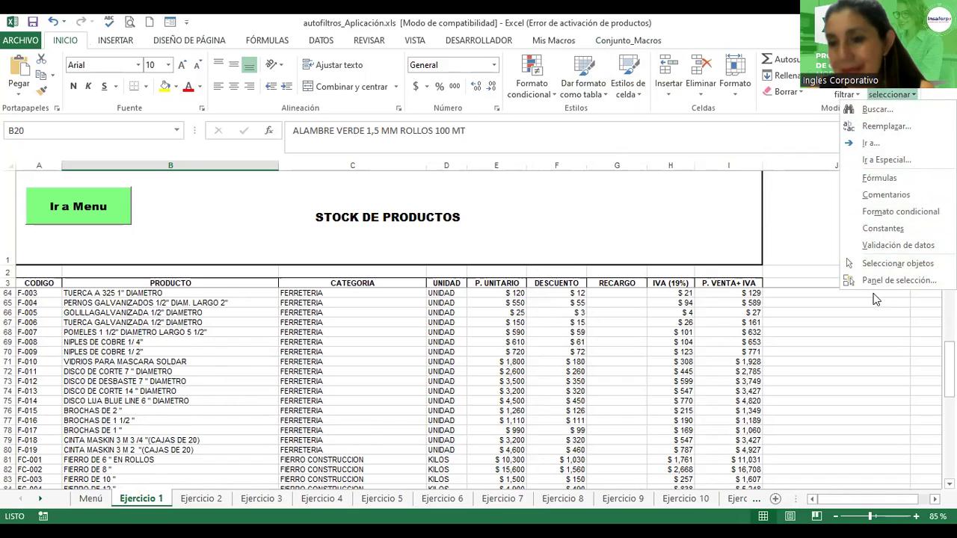
click(877, 118)
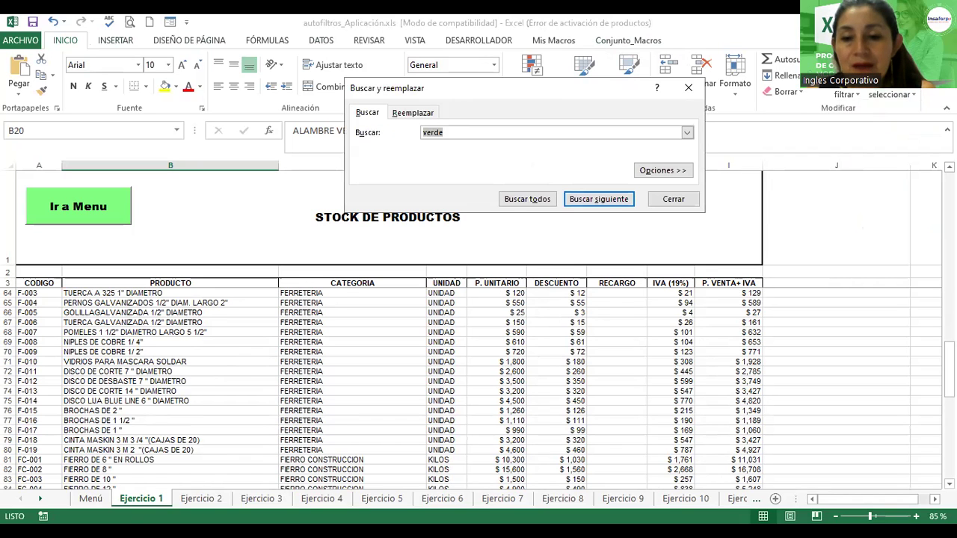
click(453, 133)
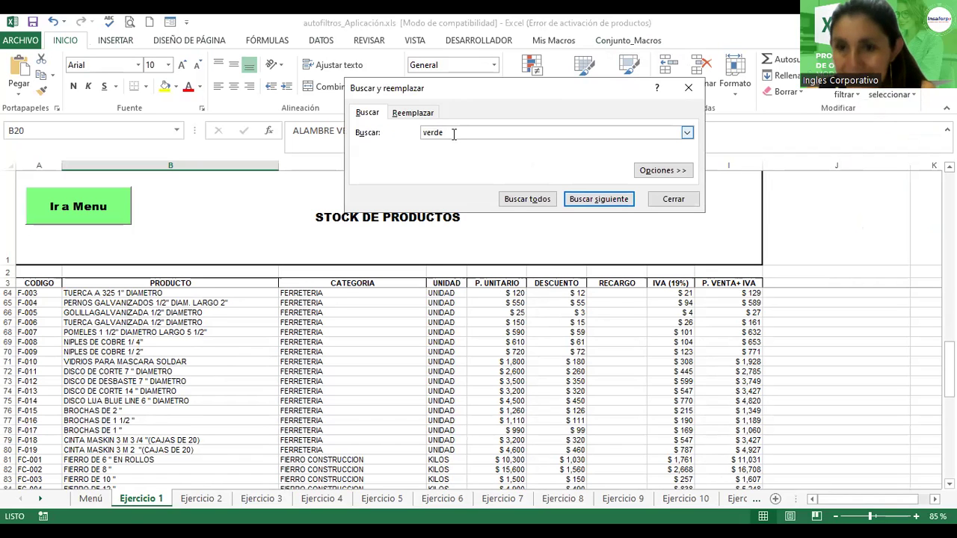
click(529, 203)
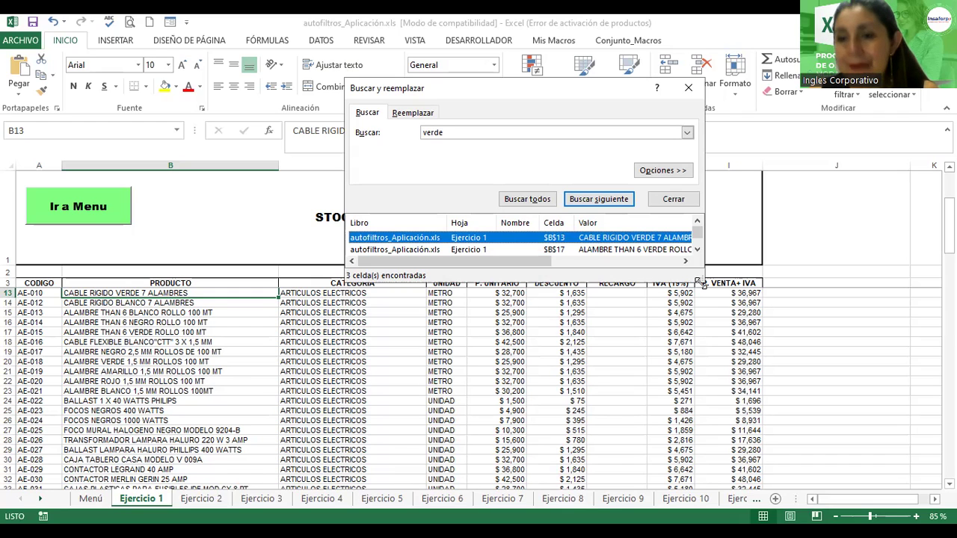
Enlarge and reposition the Buscar window so the verde matches B13, B17 and B20 show fully
drag(702, 282, 752, 307)
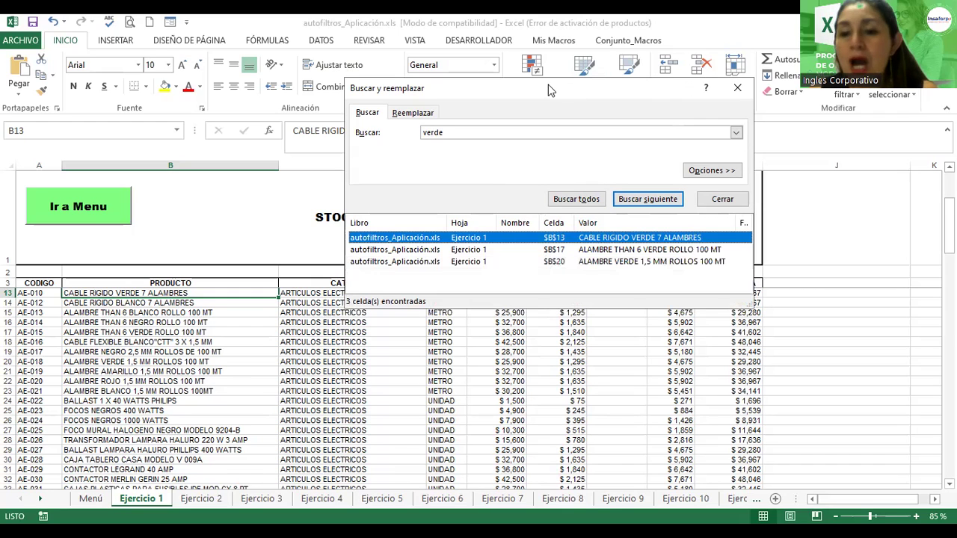
drag(549, 89, 497, 146)
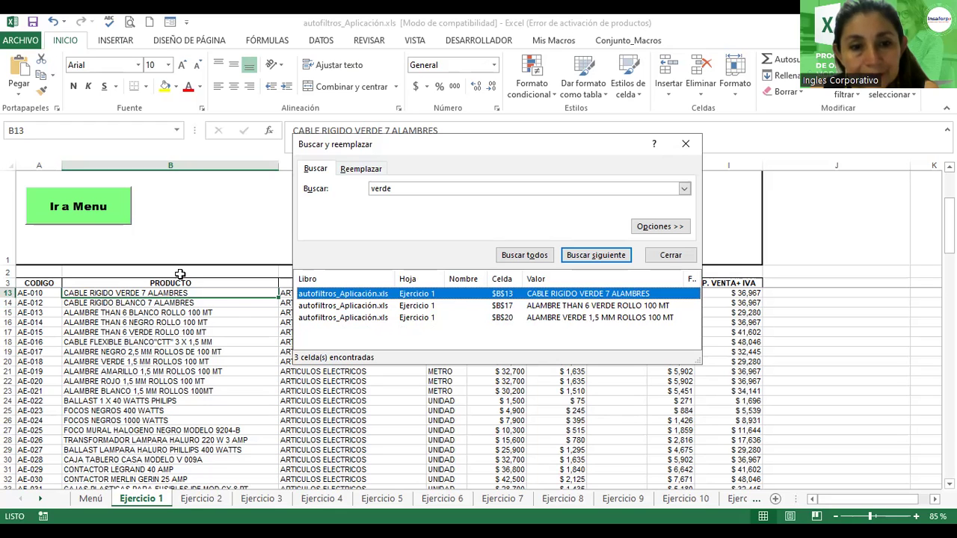
Fill the verde matches in B13 and B17 with yellow
click(204, 313)
scroll(204, 314, up, 2)
scroll(204, 314, up, 1)
scroll(204, 314, up, 1)
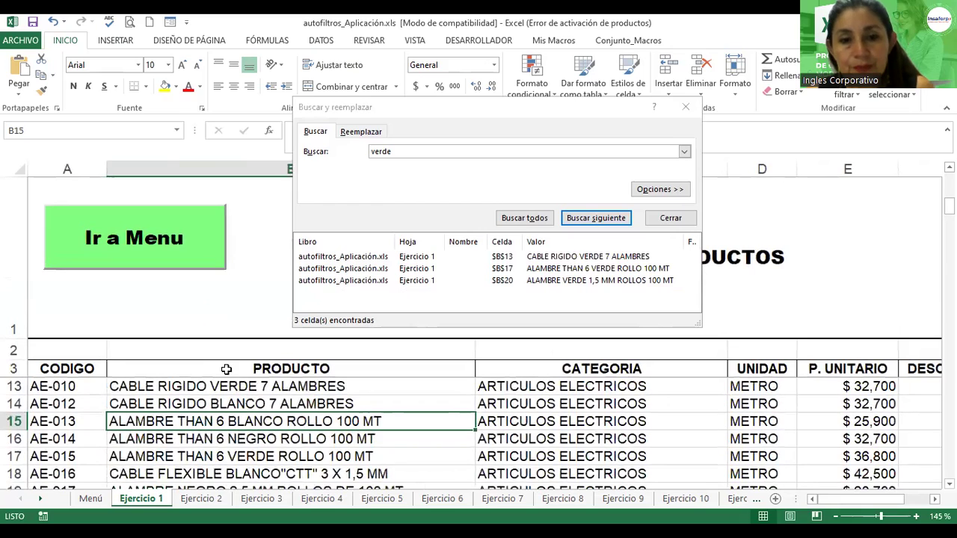
click(503, 258)
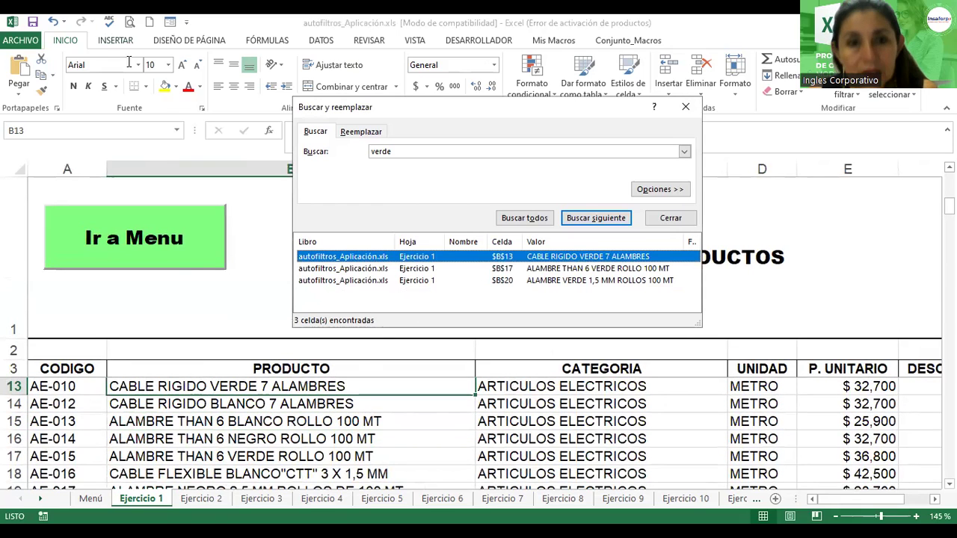
click(164, 87)
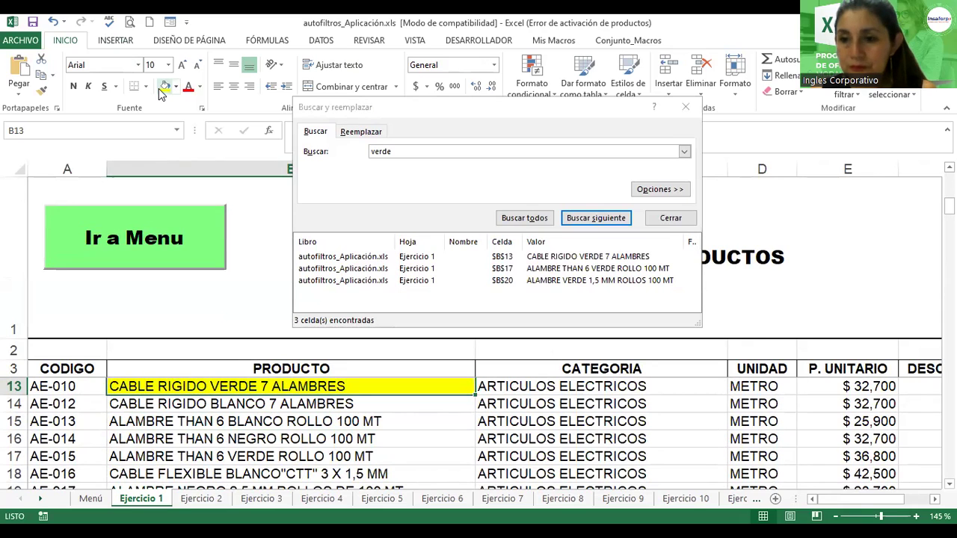
click(501, 270)
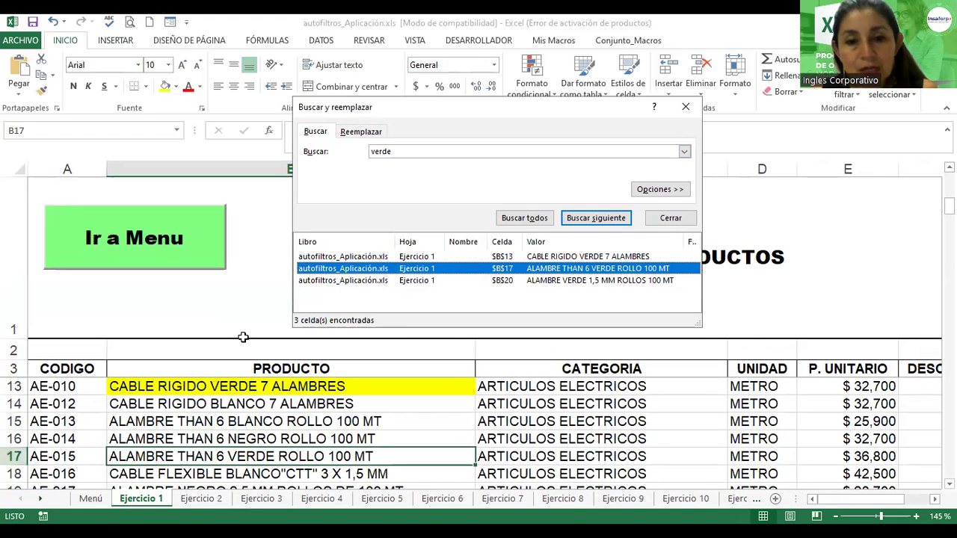
drag(416, 116, 512, 107)
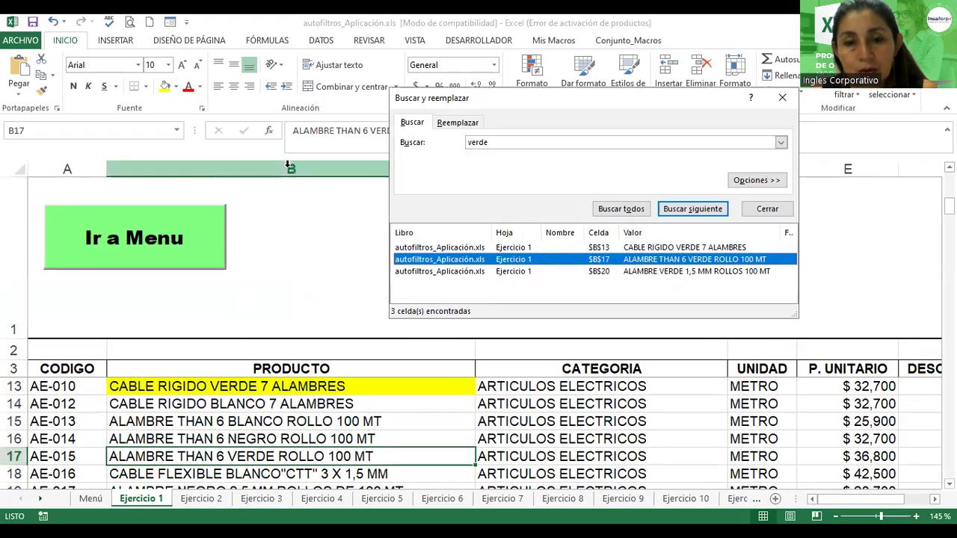
click(165, 88)
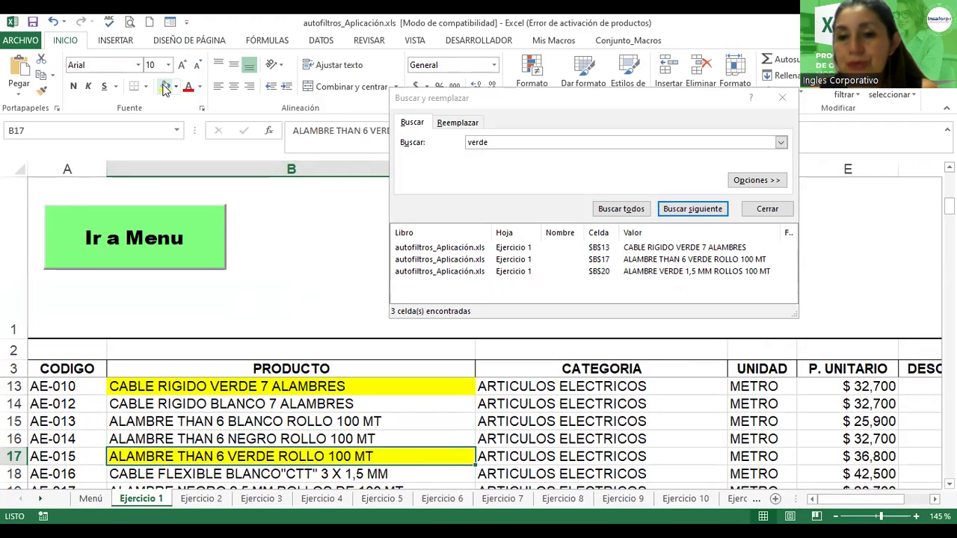
Fill the third verde match, B20, with yellow and check the highlighted cells
click(598, 272)
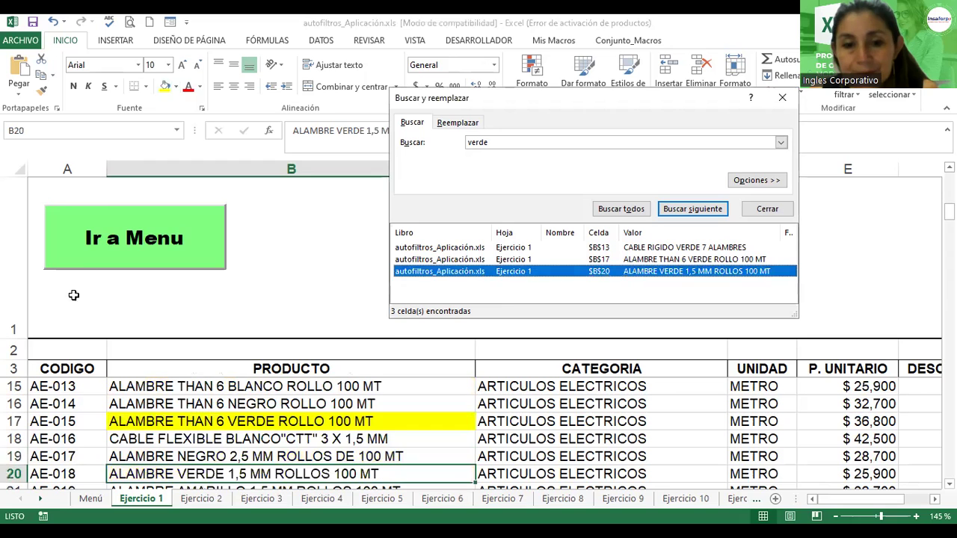
click(165, 86)
scroll(291, 359, down, 1)
scroll(292, 358, up, 1)
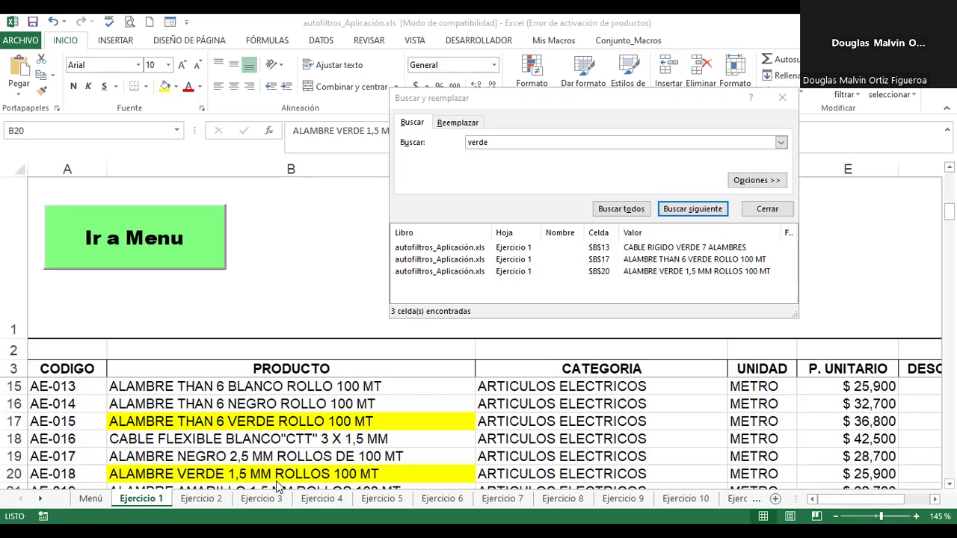
click(265, 438)
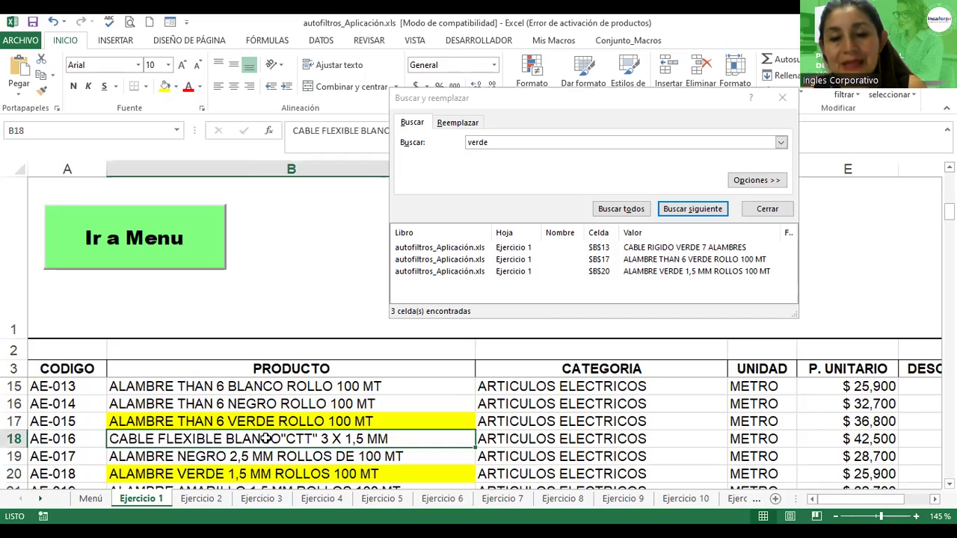
scroll(265, 439, down, 1)
ctrl+scroll(266, 439, down, 1)
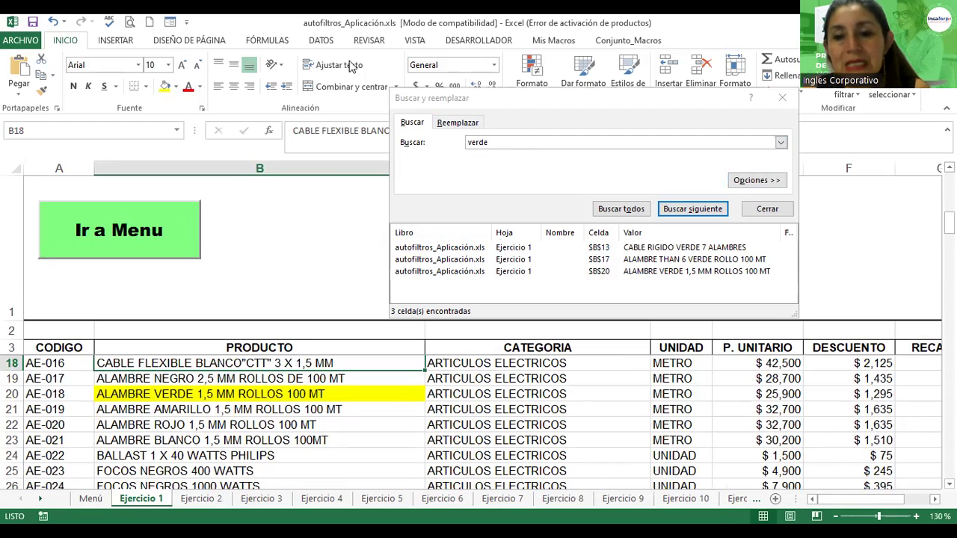
Browse down and back up the stock table with the search window still open
key(Return)
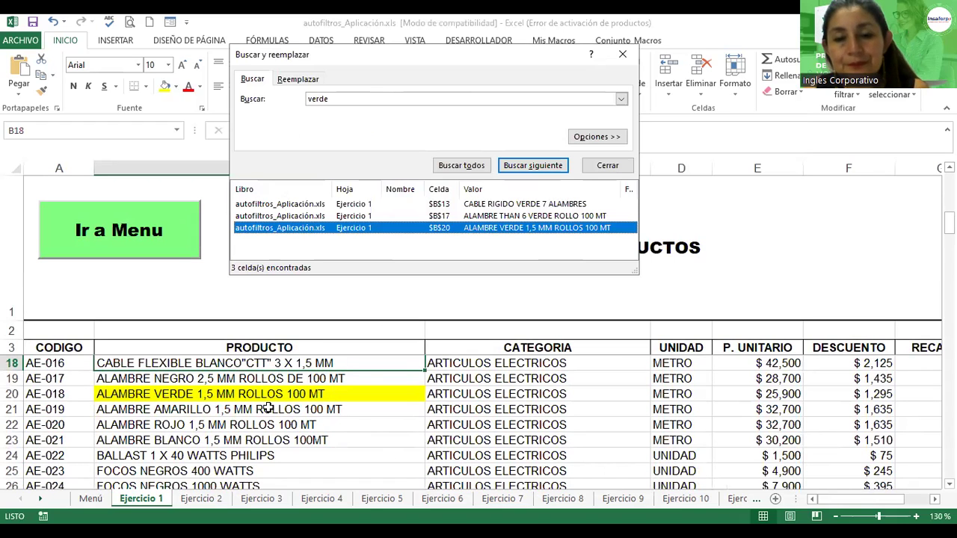
click(267, 408)
scroll(267, 407, down, 4)
scroll(267, 407, down, 4)
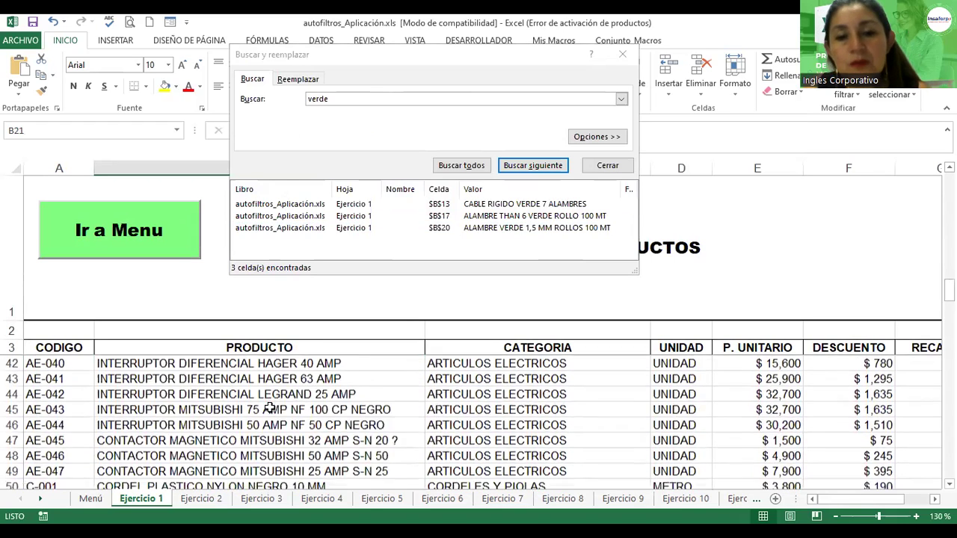
scroll(267, 407, down, 2)
scroll(269, 407, down, 4)
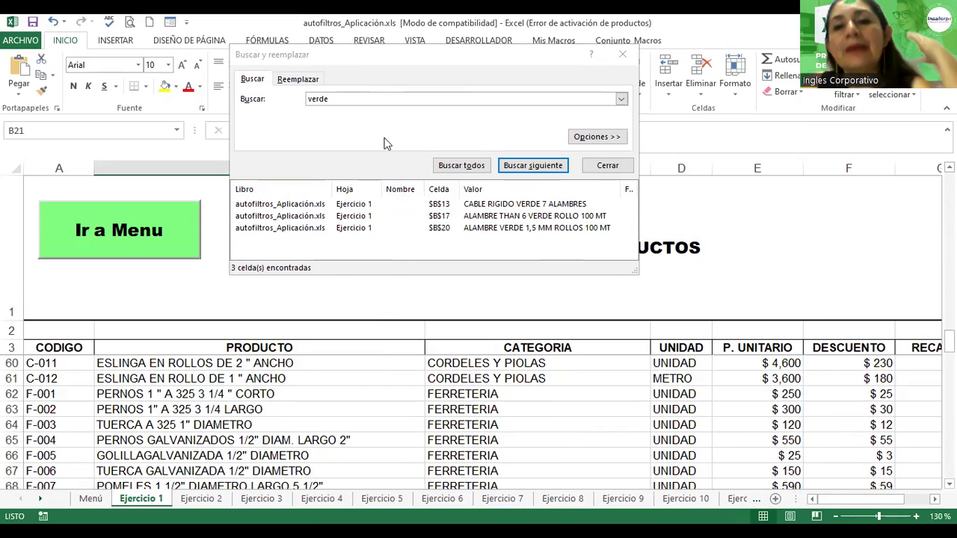
scroll(269, 407, up, 4)
scroll(255, 412, up, 5)
scroll(255, 412, up, 5)
scroll(255, 412, up, 5)
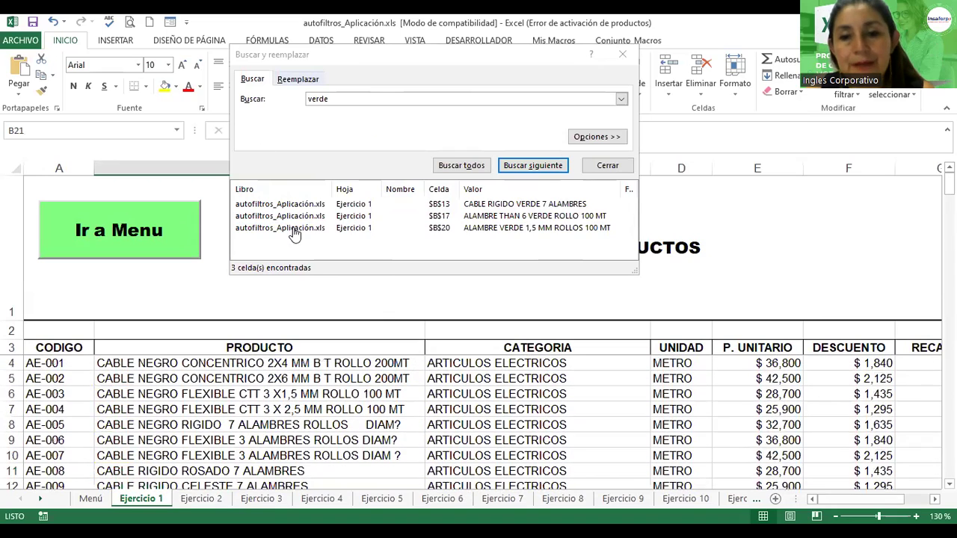
Replace the search term verde with Tuerca and expand the Opciones settings
click(254, 106)
key(BackSpace)
text(Tuerca)
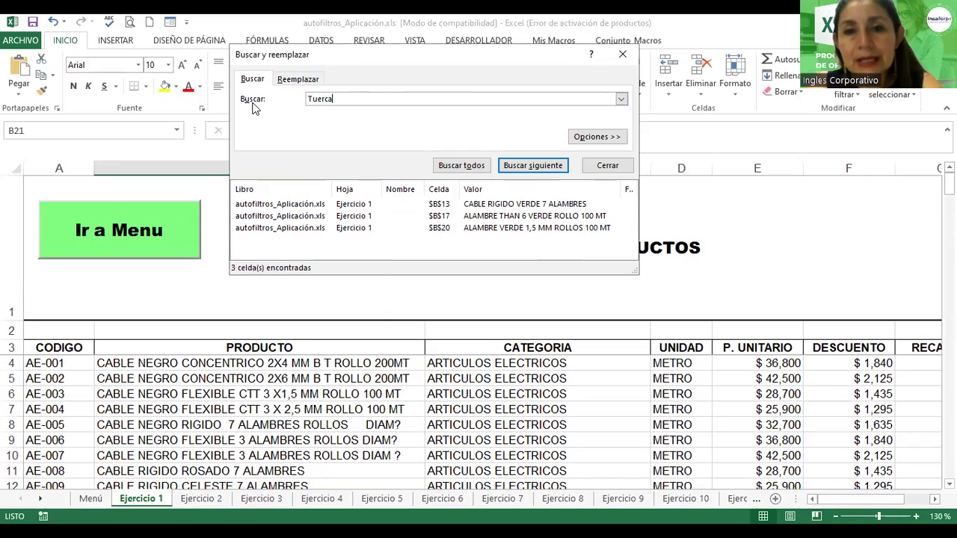
click(482, 162)
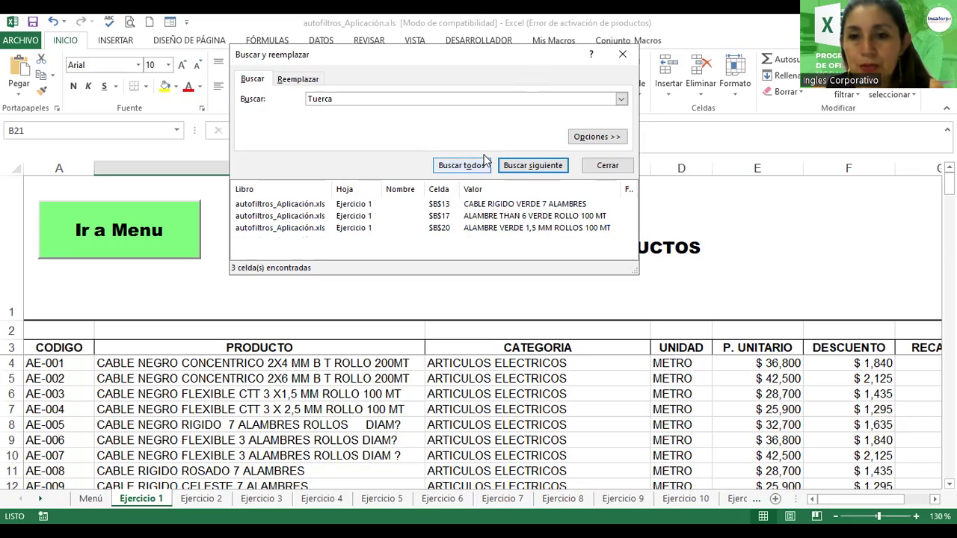
click(592, 136)
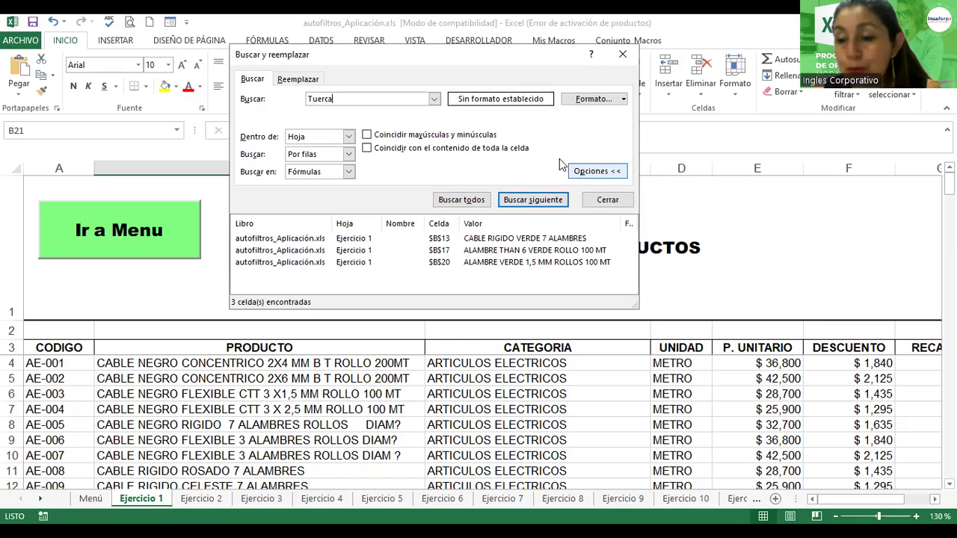
Set Dentro de to Libro so the Tuerca search covers the whole workbook
drag(484, 67, 509, 107)
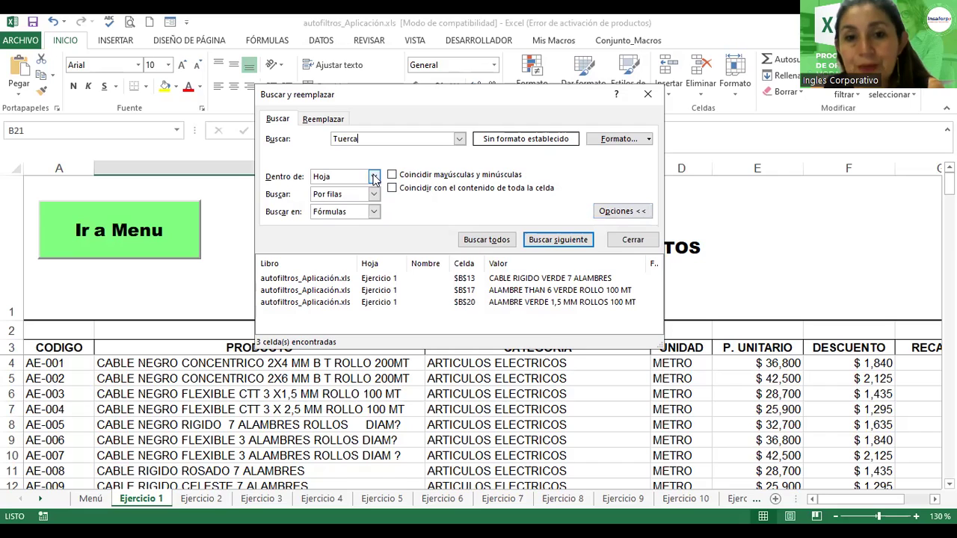
click(375, 178)
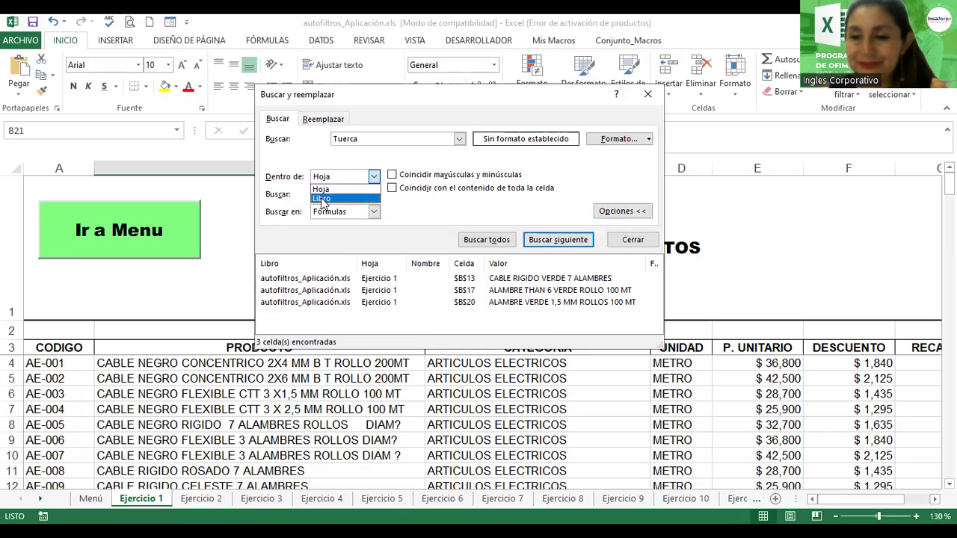
click(322, 199)
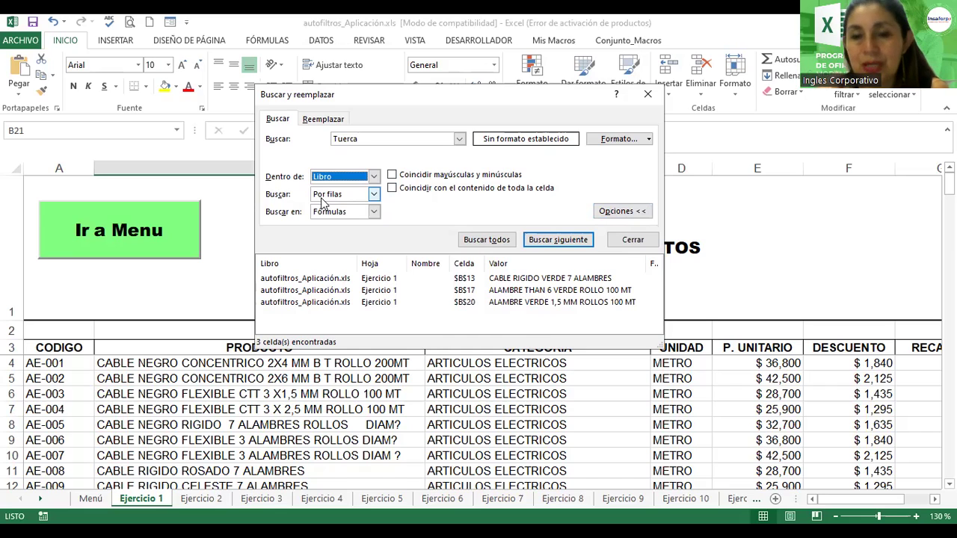
Try case-sensitive matching, then turn it off and list all 14 Tuerca matches
click(391, 175)
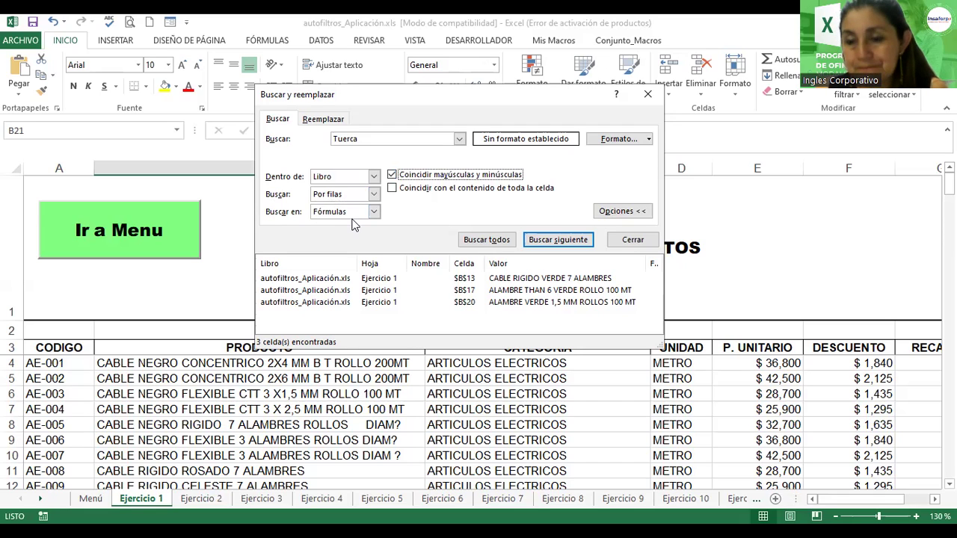
click(481, 242)
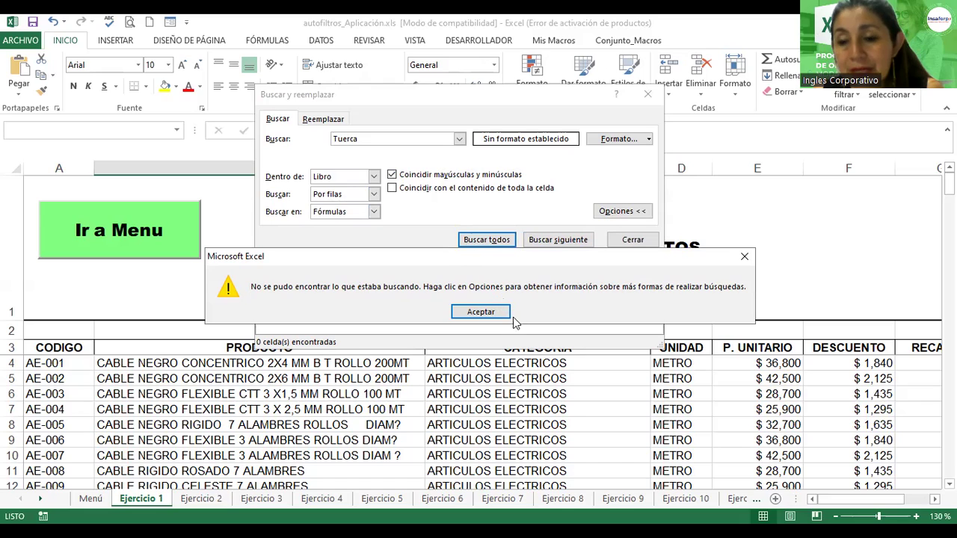
click(484, 312)
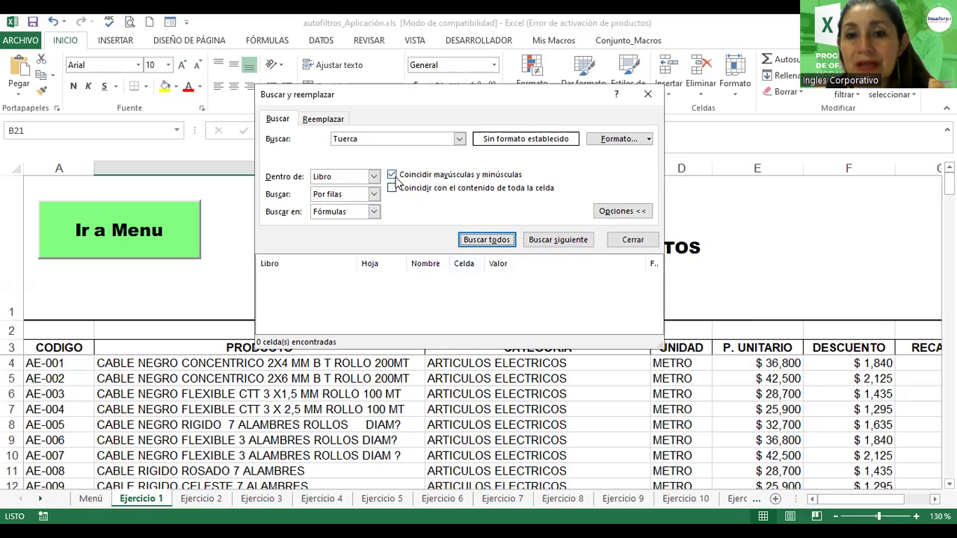
click(391, 176)
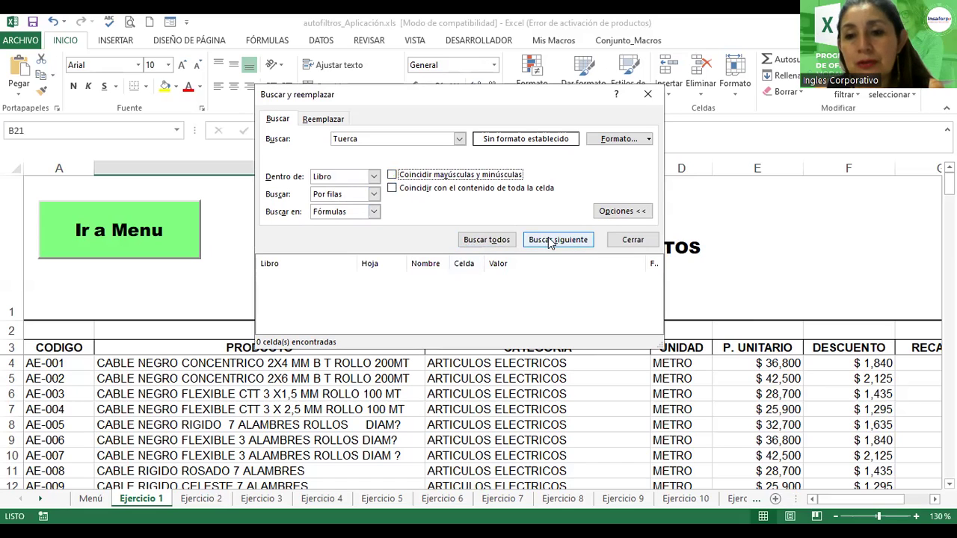
click(492, 243)
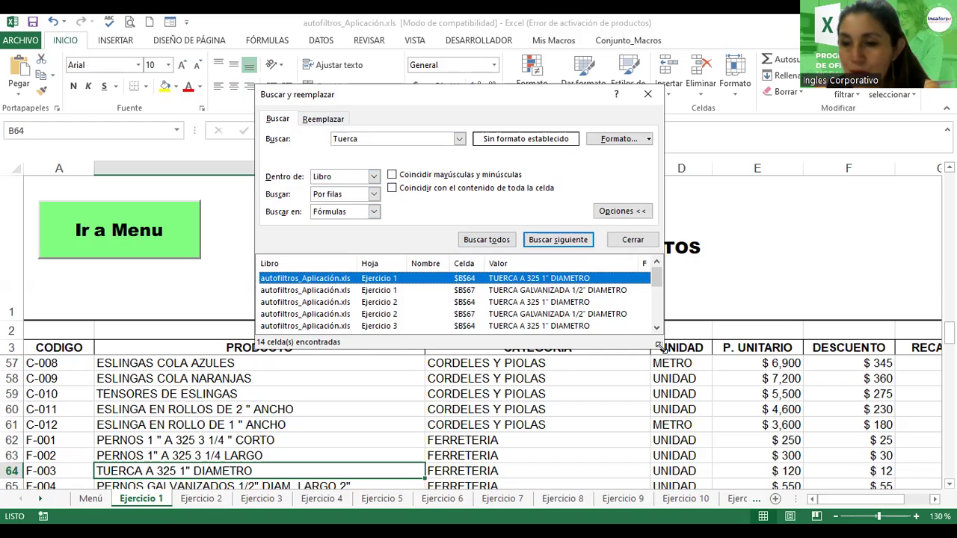
Fill row 64 (F-003) of Ejercicio 1 with light blue
drag(659, 346, 693, 473)
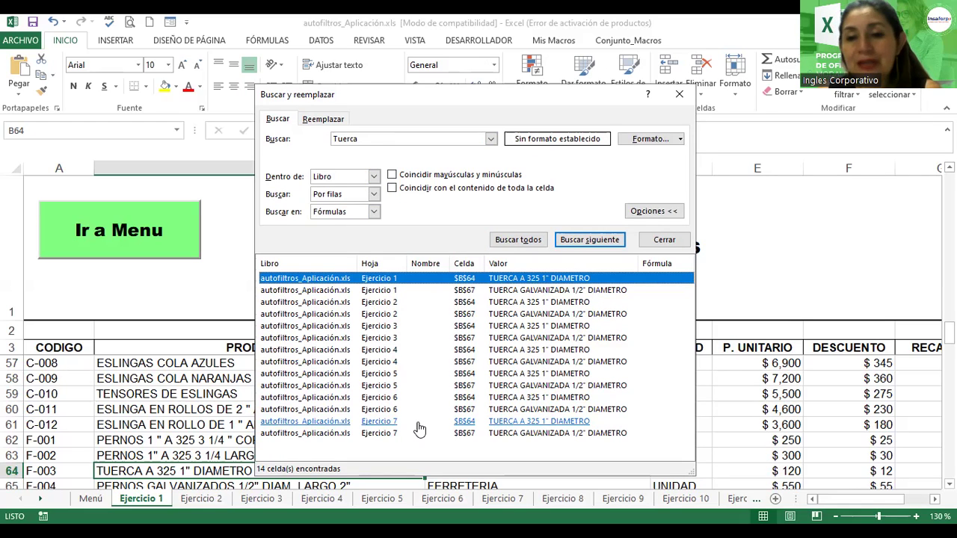
click(476, 277)
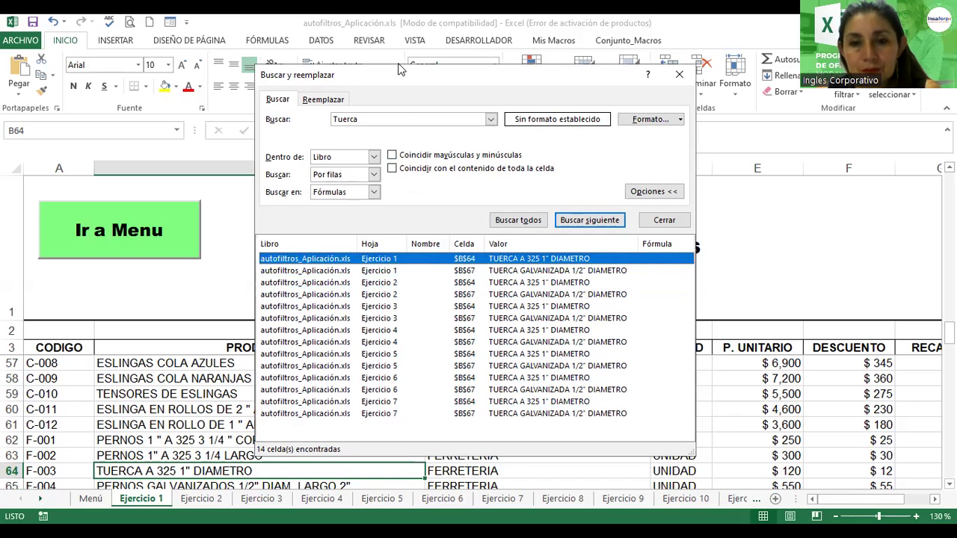
drag(399, 69, 495, 19)
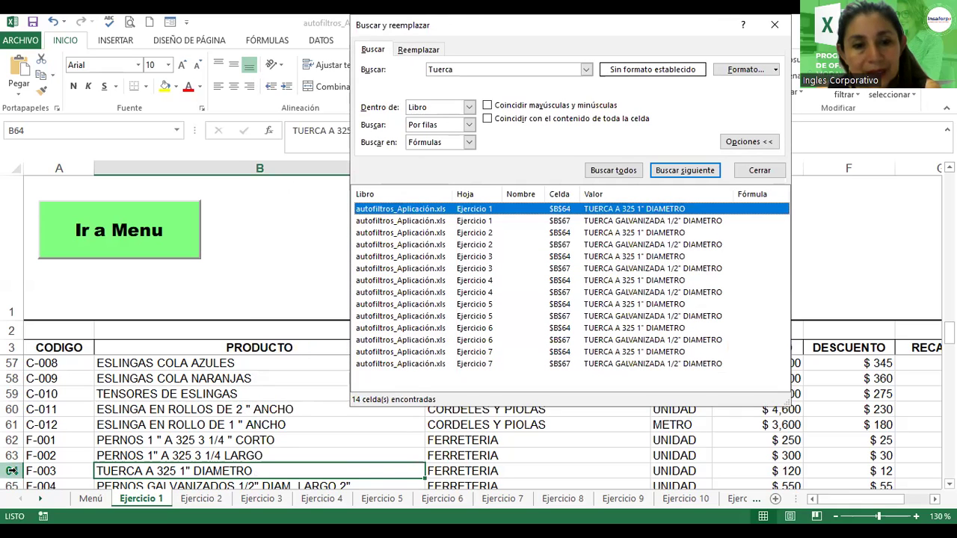
click(11, 470)
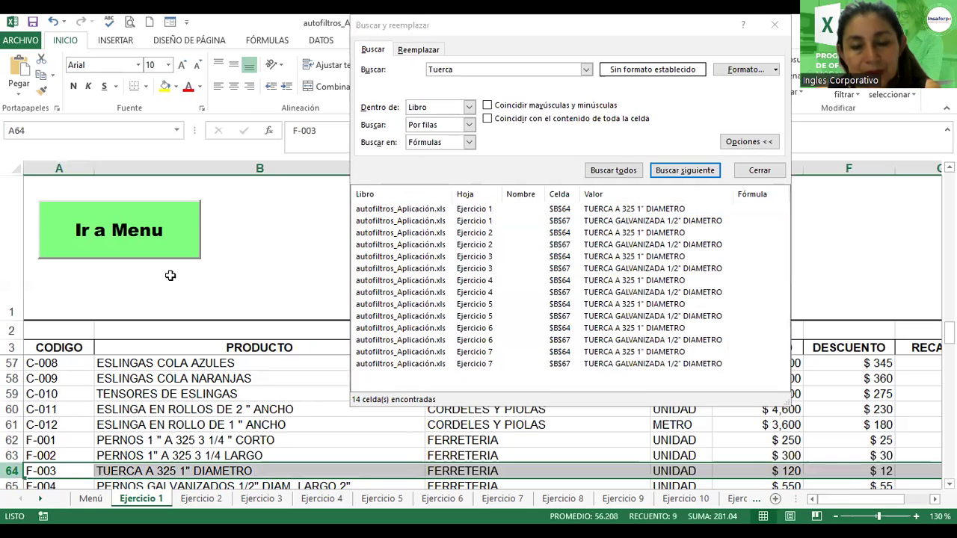
click(175, 86)
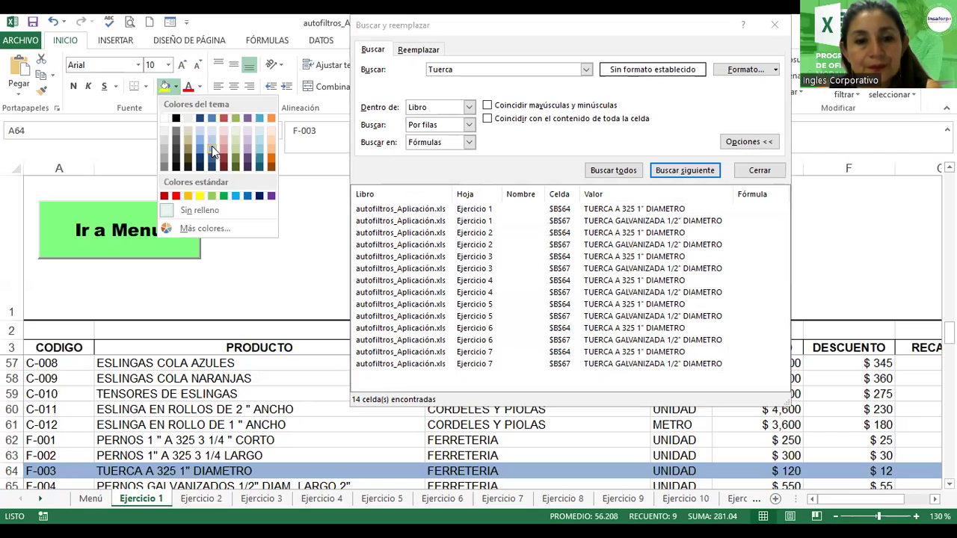
click(212, 147)
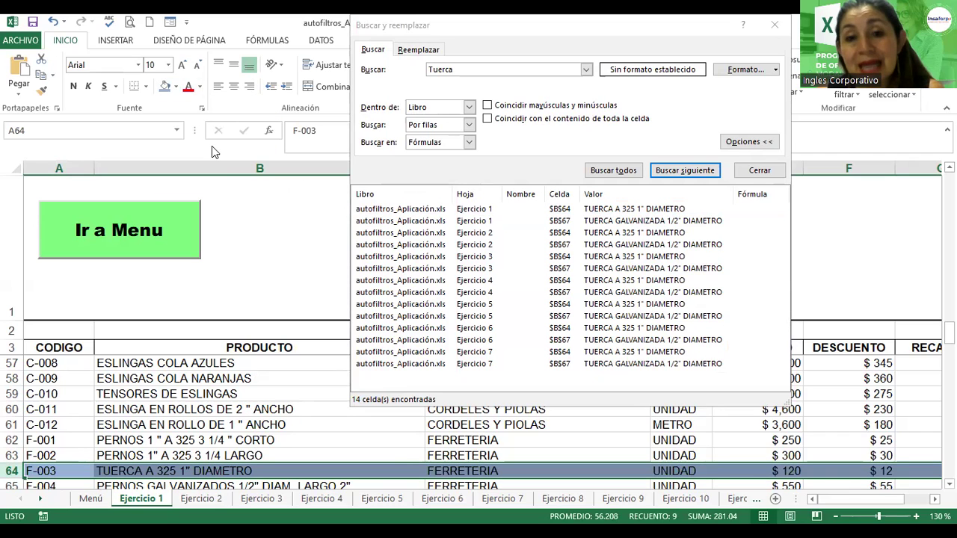
Select row 67 (F-006), holding the Tuerca match in B67
click(566, 223)
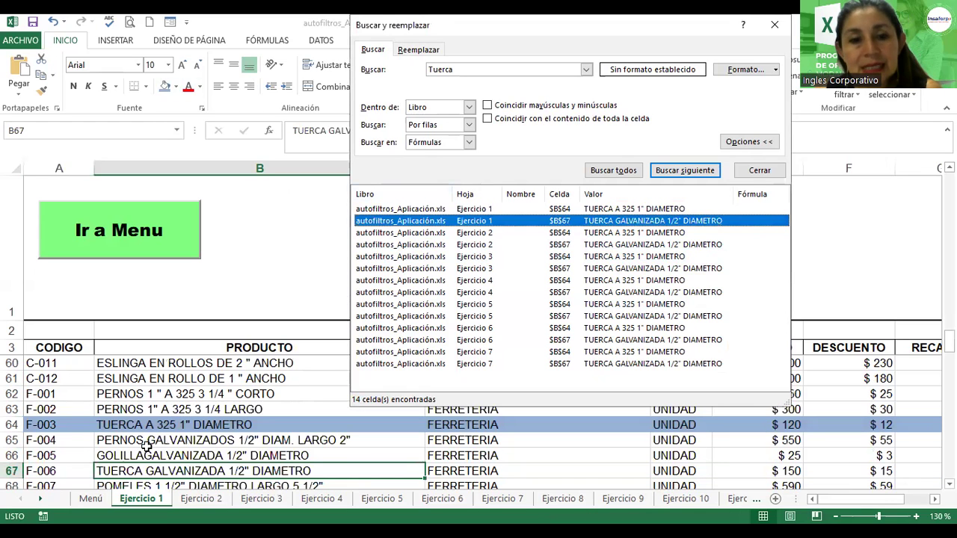
click(12, 470)
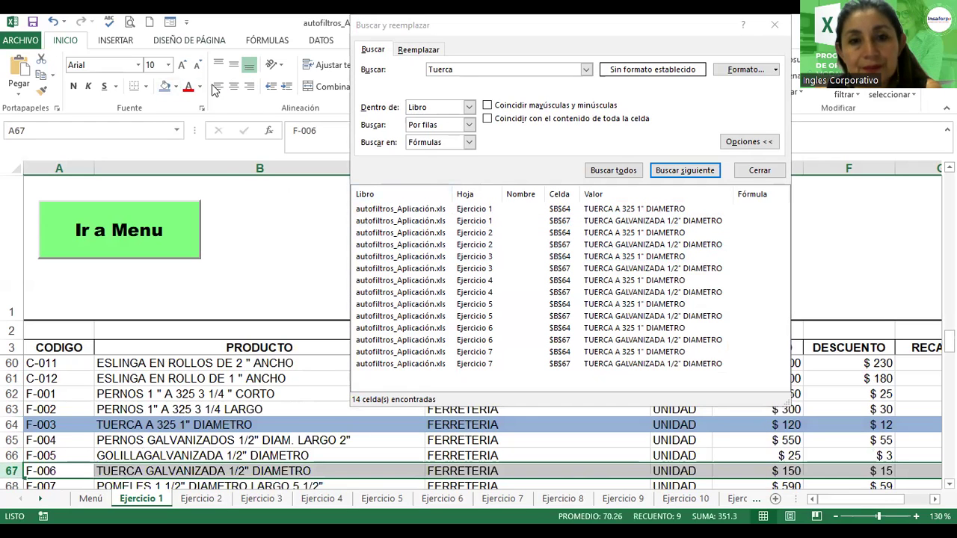
scroll(150, 321, down, 1)
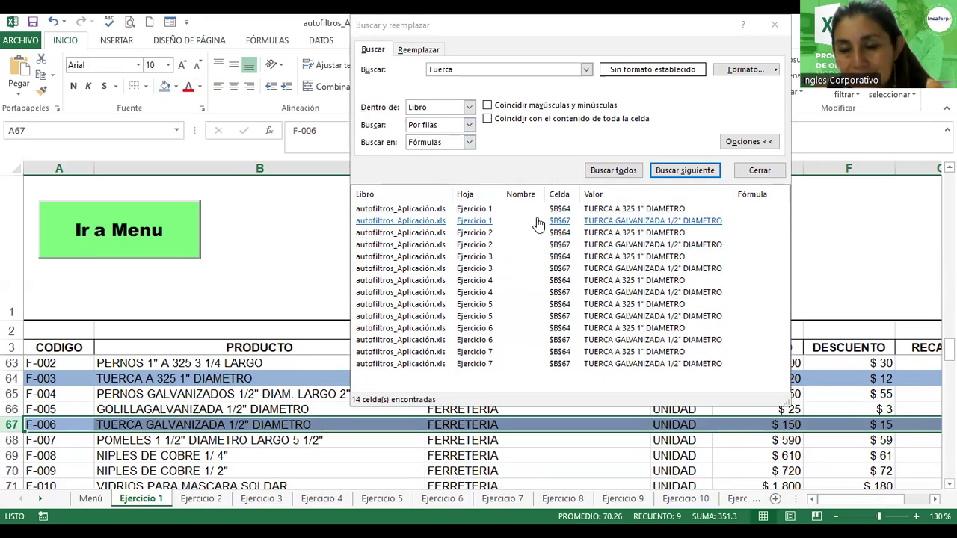
Limit the Tuerca search to Hoja so only B64 and B67 are listed
click(470, 107)
click(443, 121)
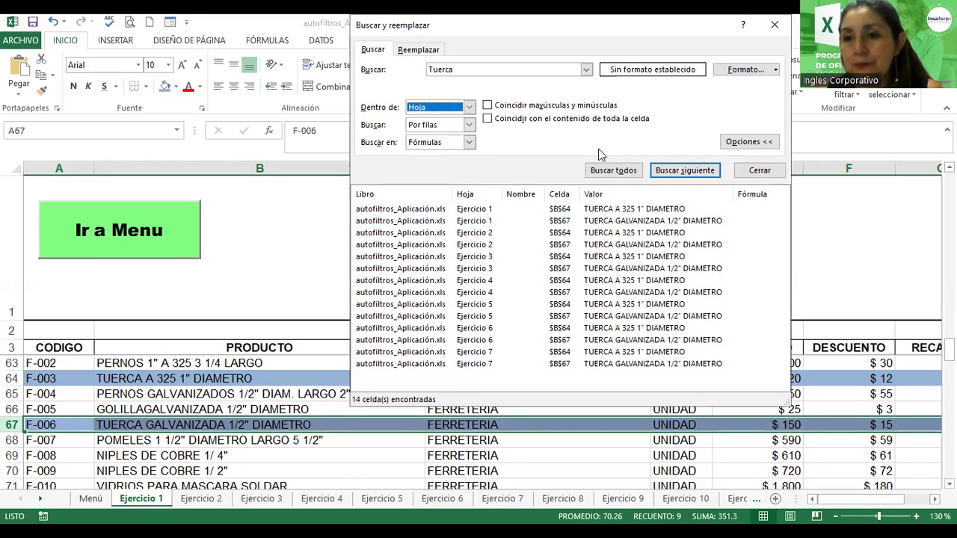
click(600, 171)
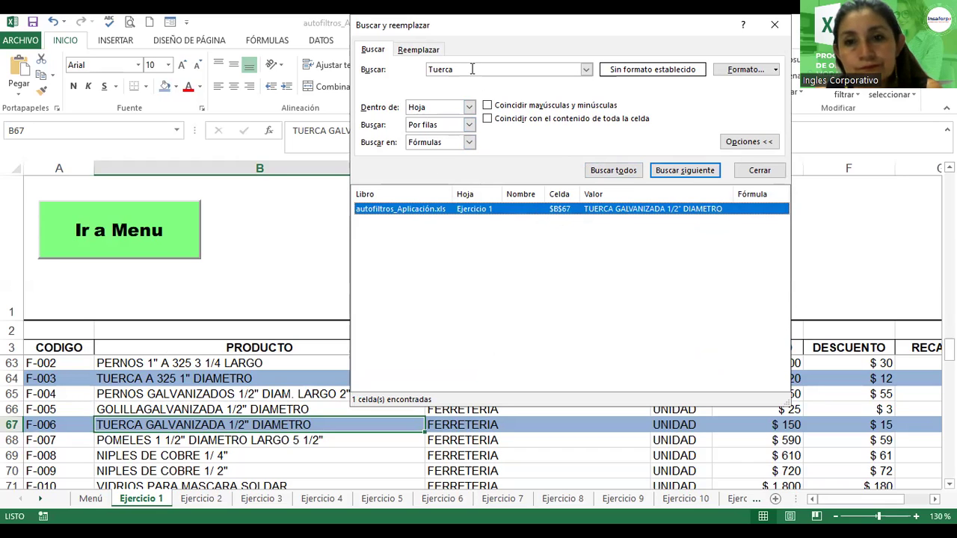
click(472, 68)
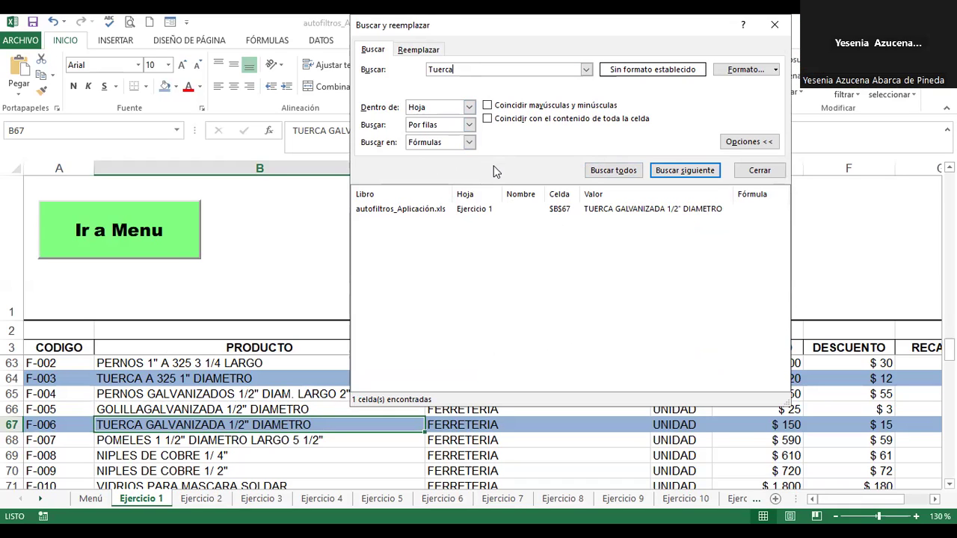
click(469, 106)
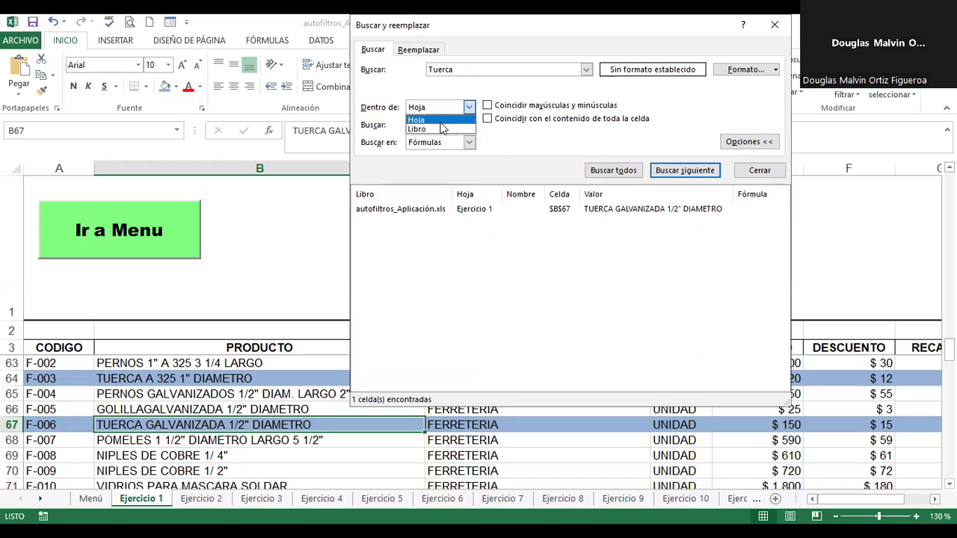
click(434, 120)
click(611, 171)
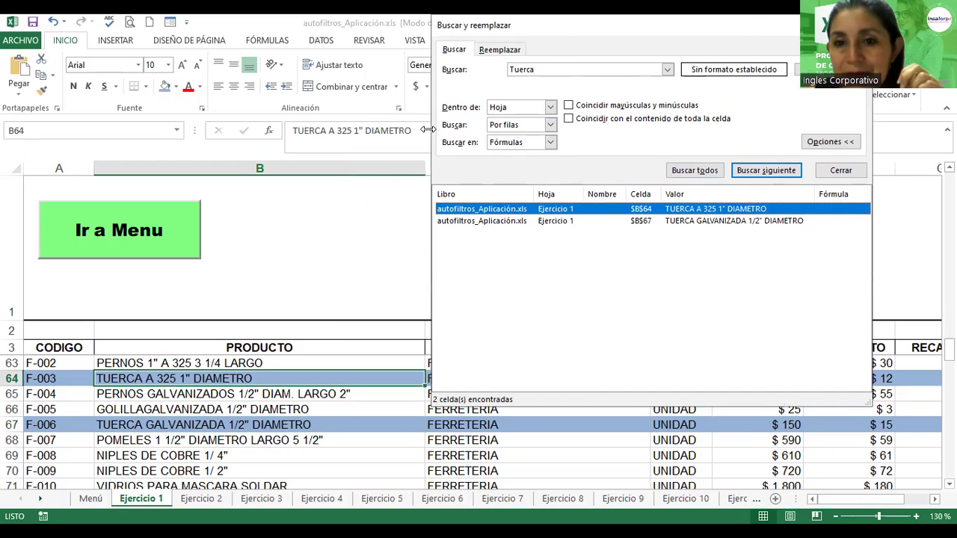
drag(431, 130, 358, 130)
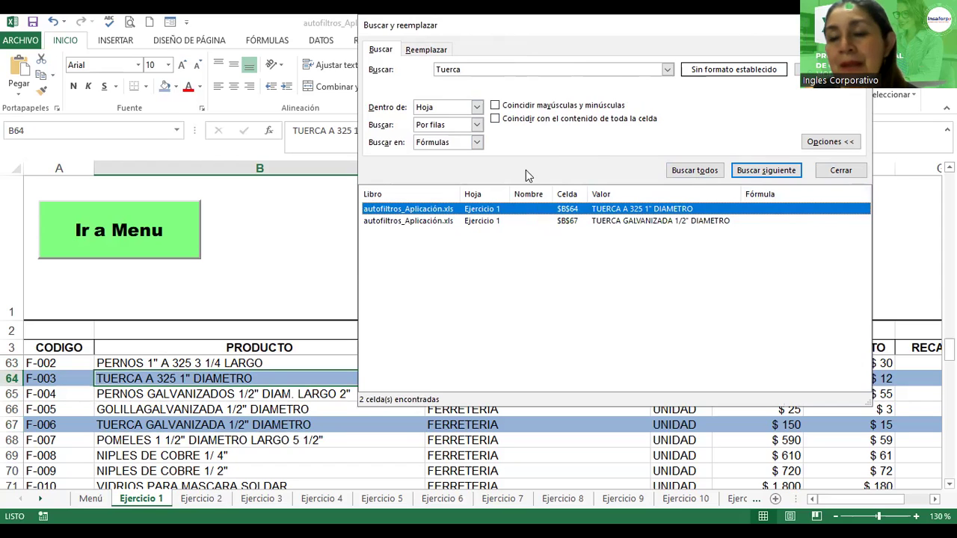
click(826, 173)
Close Buscar y reemplazar and open the Buscar y seleccionar menu on Inicio
click(827, 173)
scroll(464, 299, down, 2)
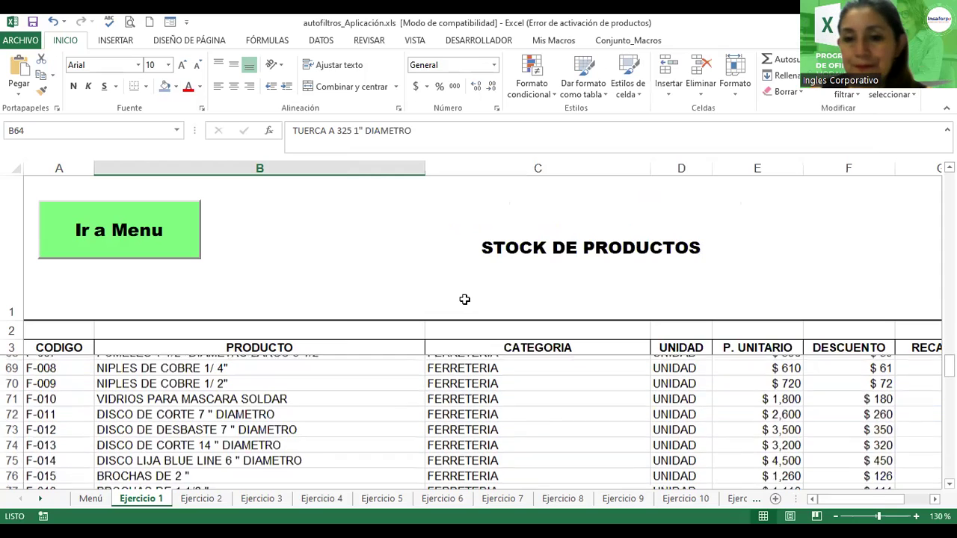
scroll(464, 299, up, 3)
scroll(464, 299, up, 1)
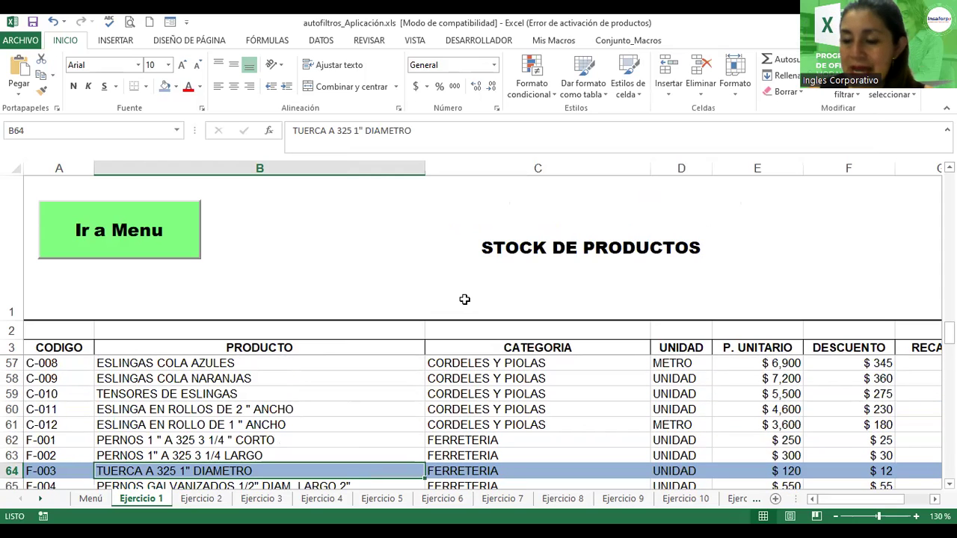
click(857, 89)
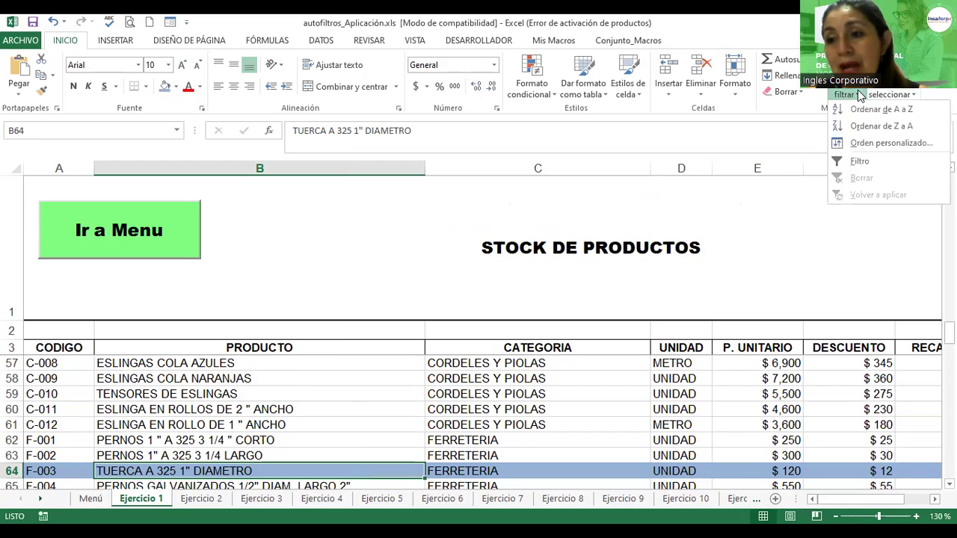
click(904, 95)
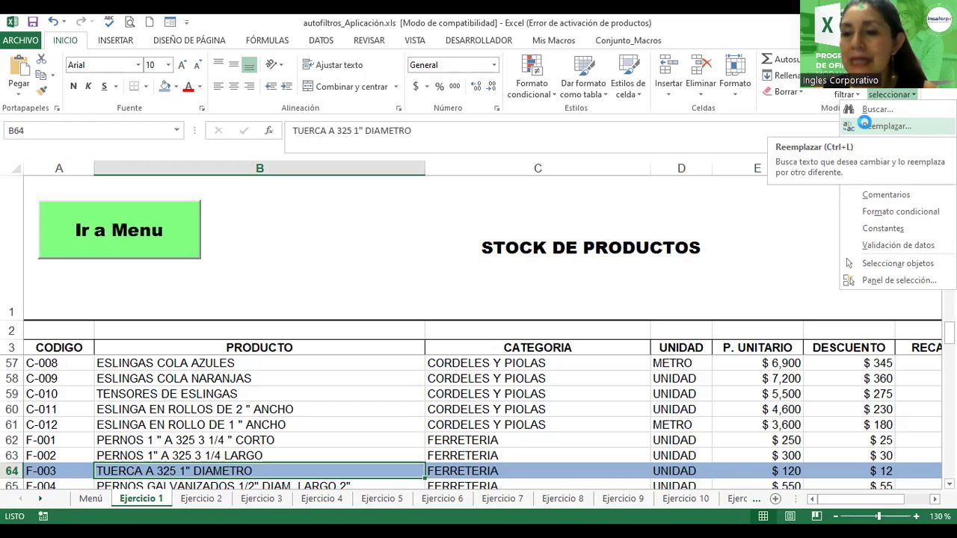
Open Reemplazar from Buscar y seleccionar and expand its full options
click(882, 126)
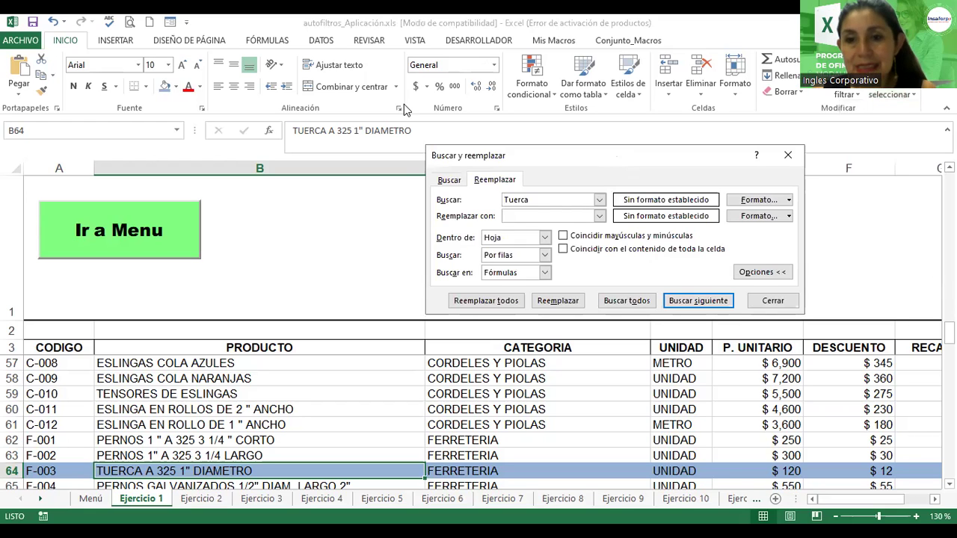
drag(583, 154, 393, 87)
click(562, 207)
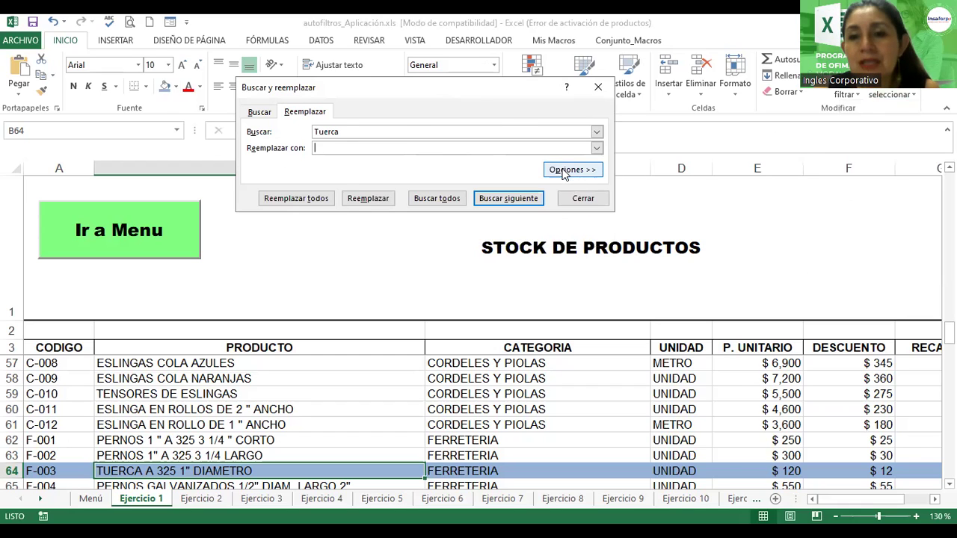
click(564, 171)
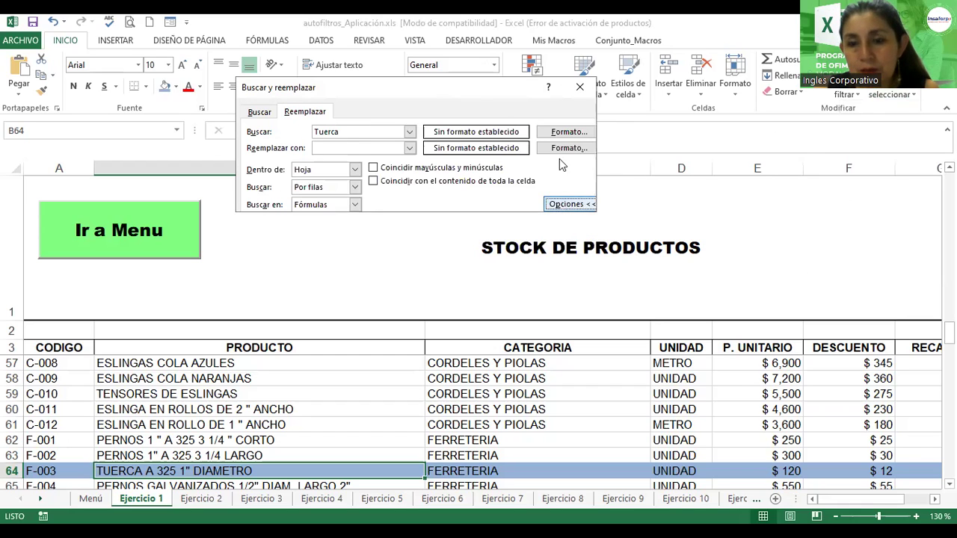
click(567, 171)
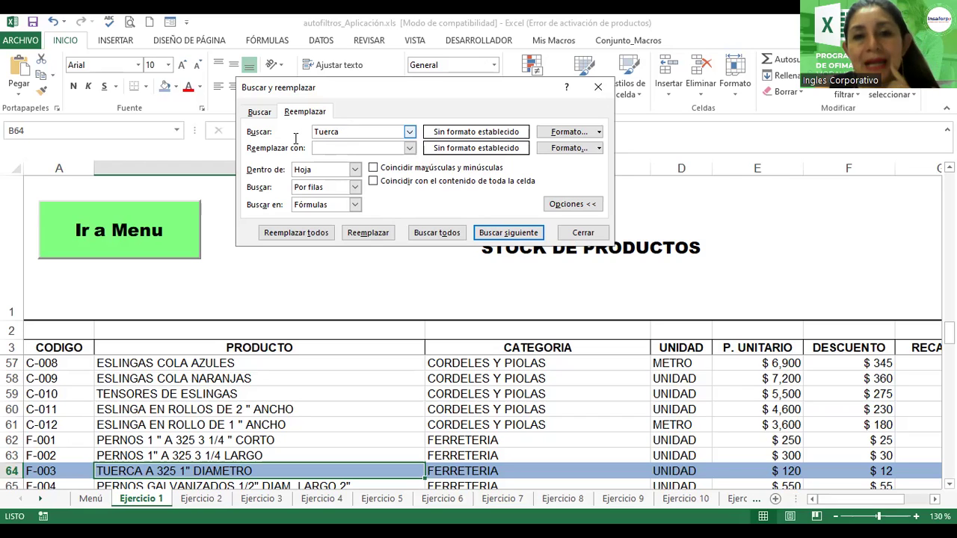
Enter METRO to find and PULGADAS as replacement, then list all METRO cells
double_click(329, 133)
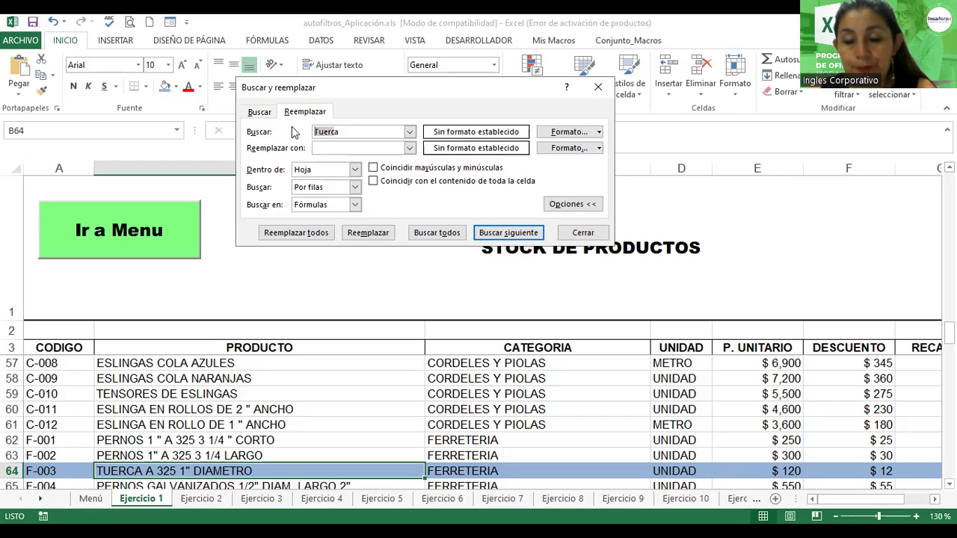
key(BackSpace)
text(Metro)
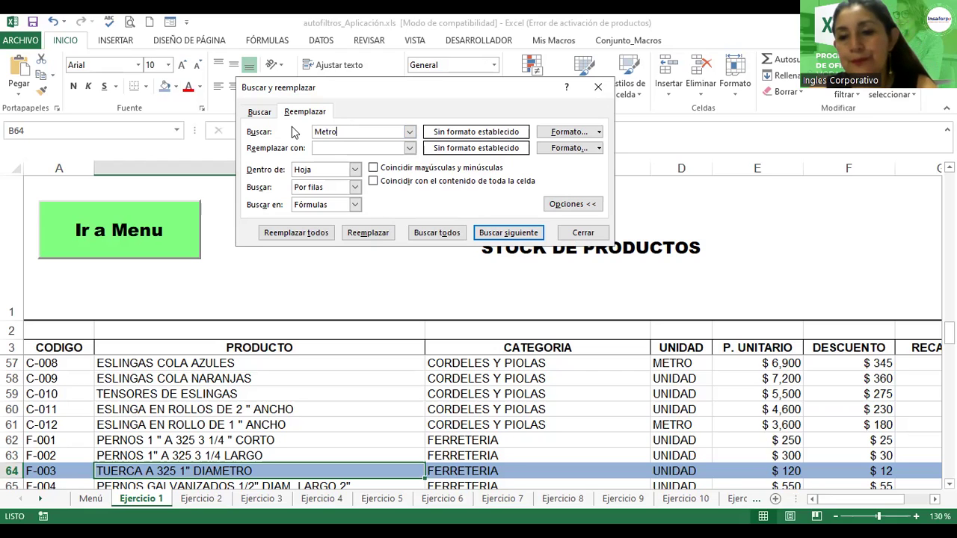
key(BackSpace)
key(BackSpace)
key(BackSpace)
key(BackSpace)
text(PULGADAS)
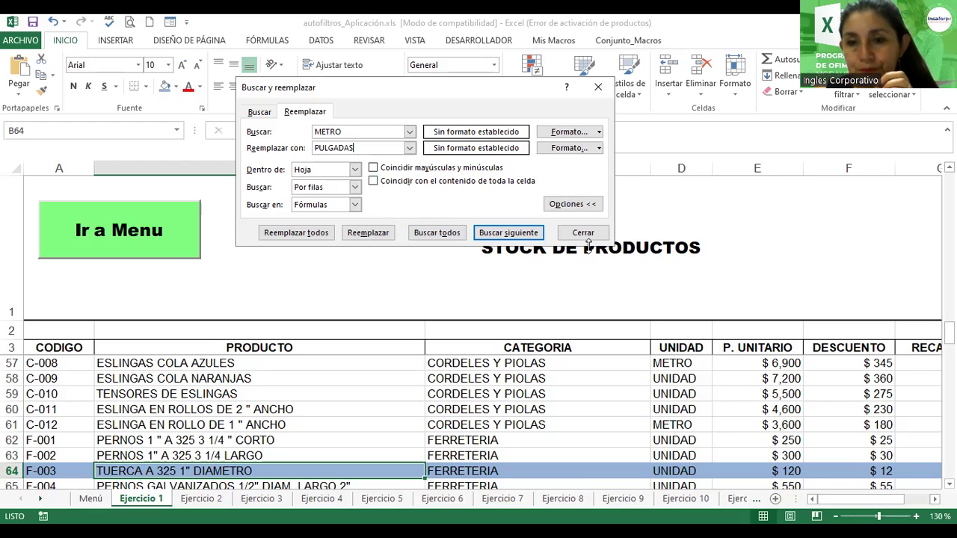
click(441, 234)
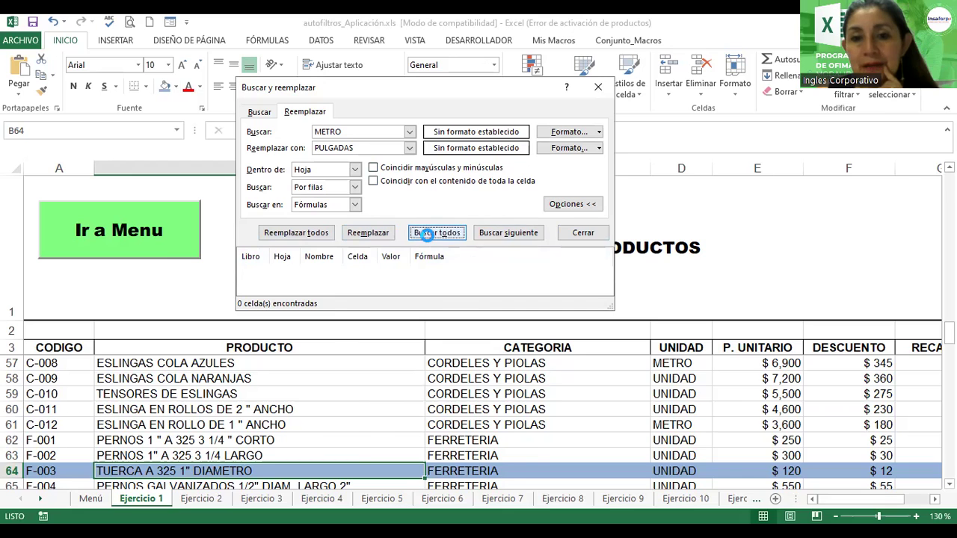
List all 37 METRO matches on the sheet and scroll through them
click(430, 238)
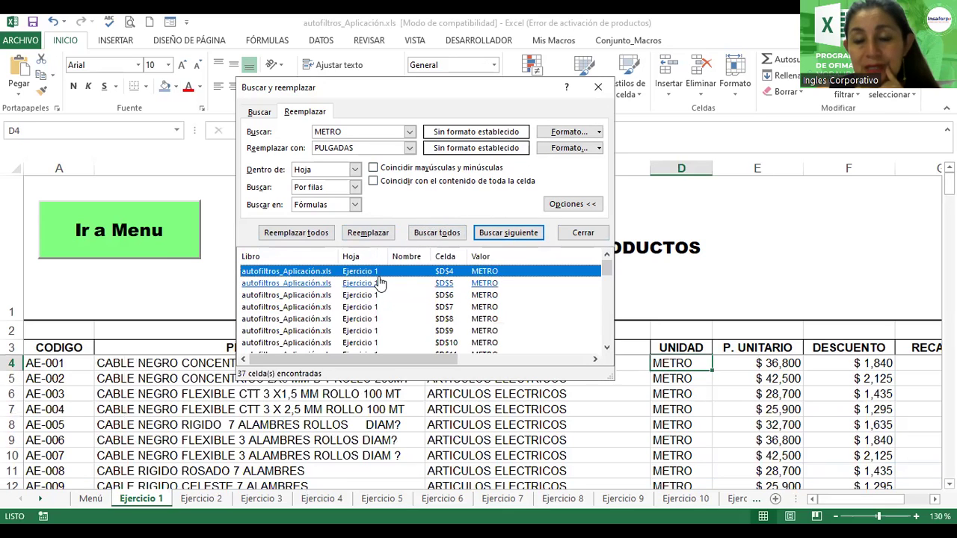
scroll(380, 282, down, 2)
scroll(380, 283, down, 2)
scroll(379, 283, down, 1)
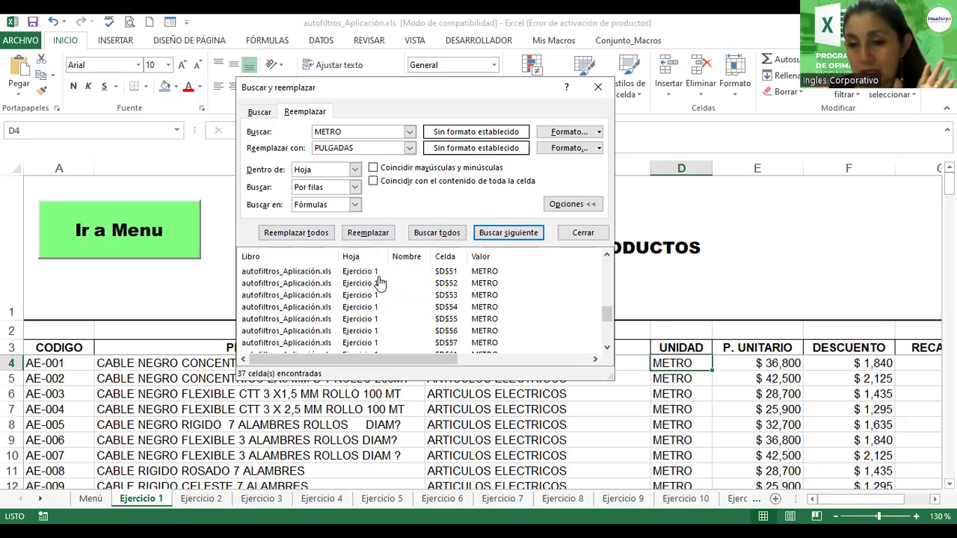
scroll(380, 283, down, 1)
scroll(380, 282, up, 3)
scroll(380, 282, up, 5)
scroll(380, 282, down, 2)
scroll(380, 282, down, 4)
scroll(380, 283, down, 1)
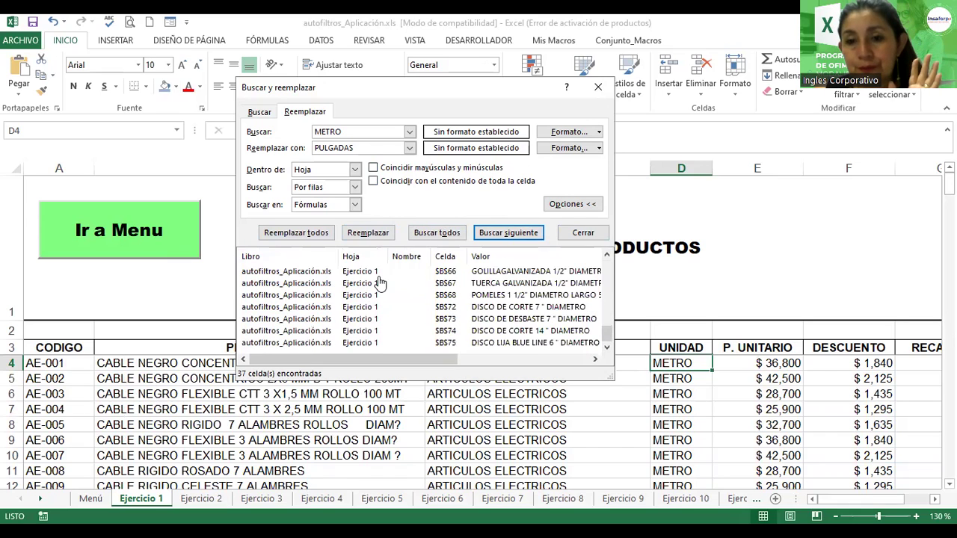
scroll(379, 282, up, 10)
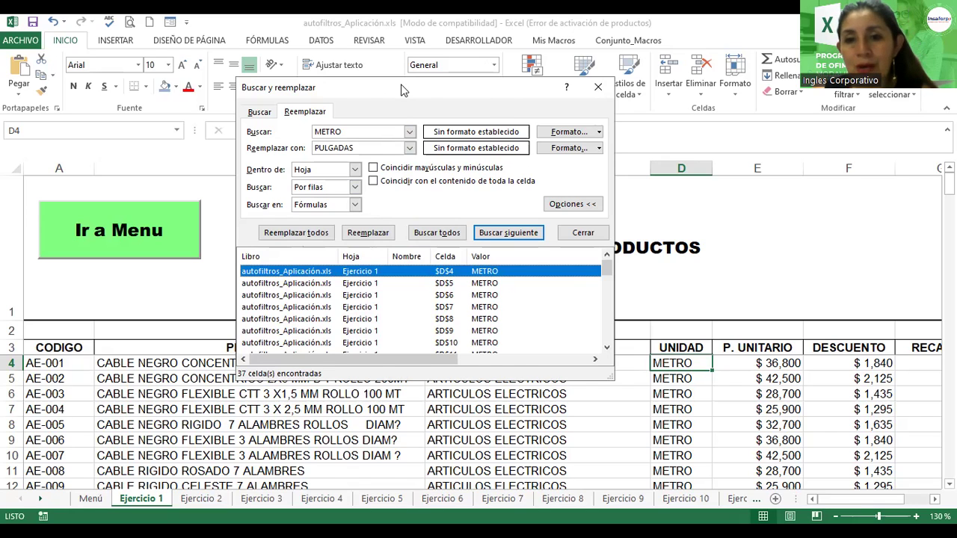
Make the METRO in cell D4 red and bold
drag(401, 90, 489, 42)
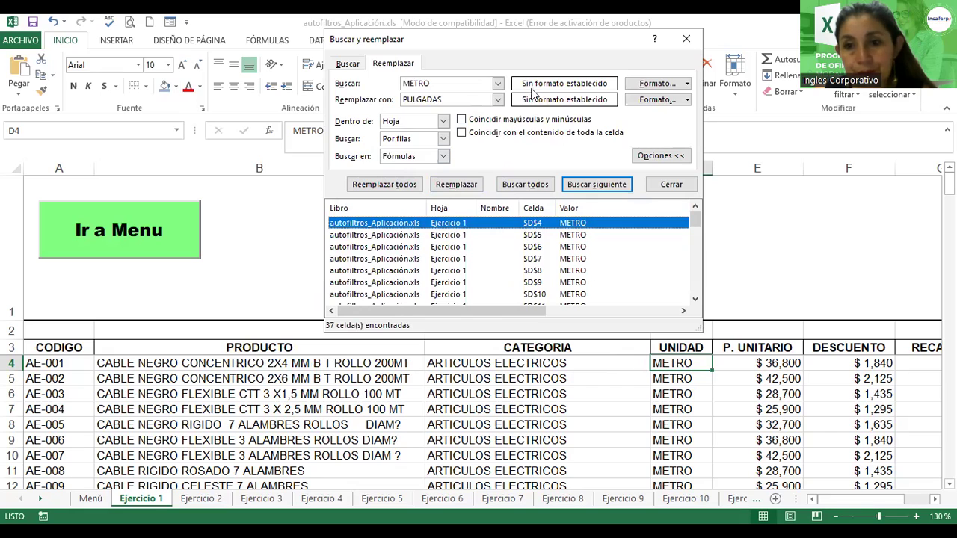
drag(523, 45, 281, 90)
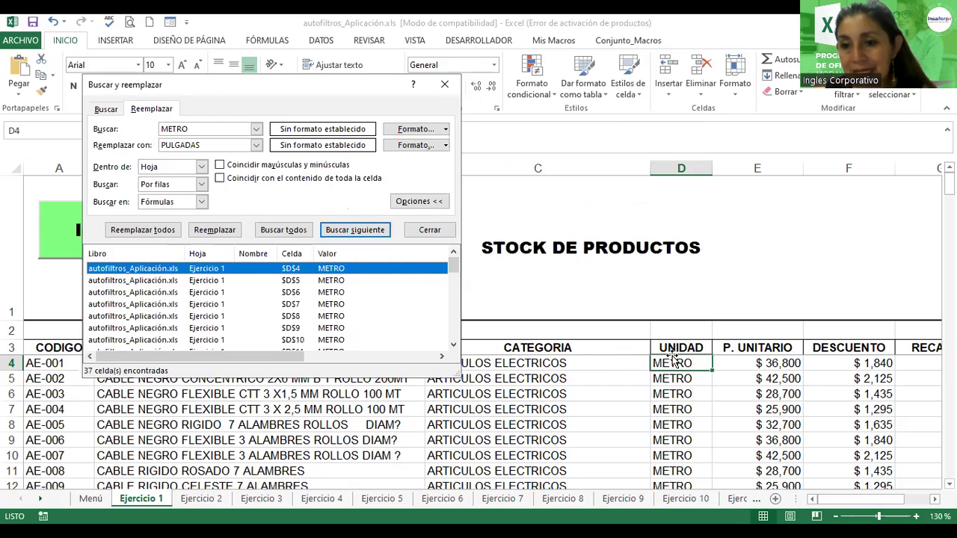
drag(265, 91, 276, 274)
click(188, 88)
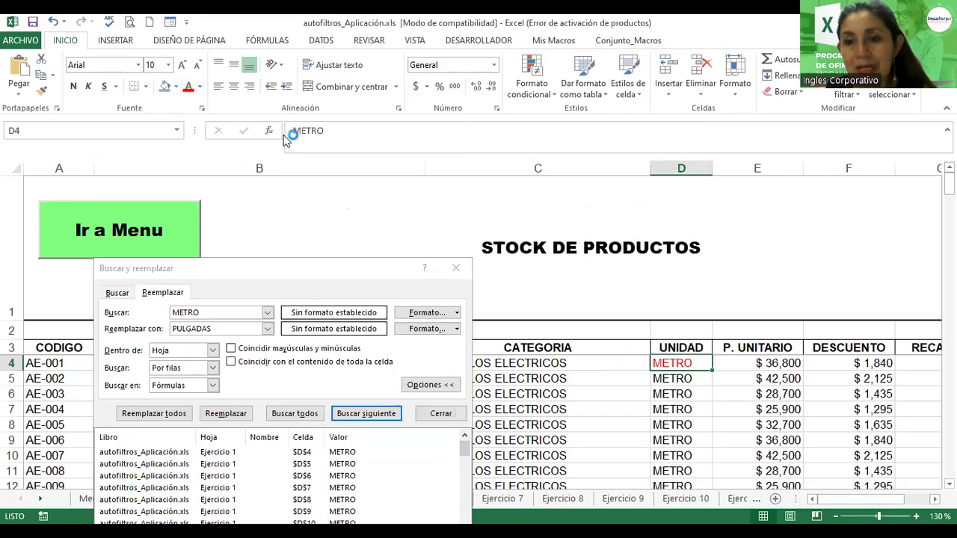
click(74, 86)
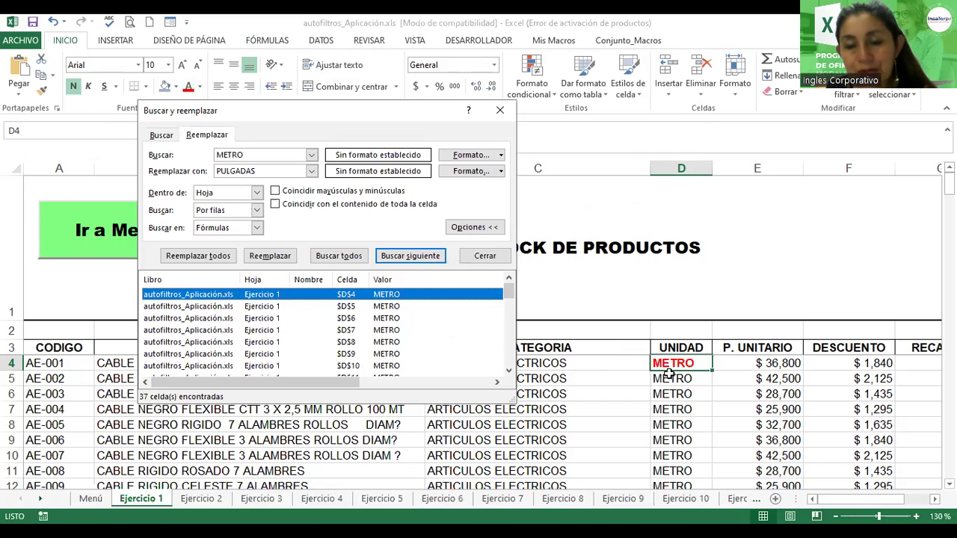
click(351, 295)
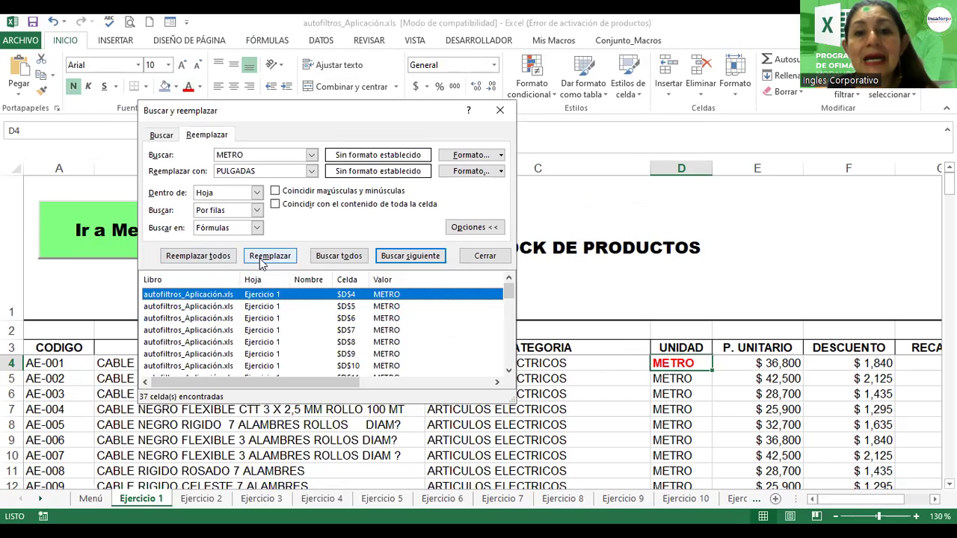
Replace METRO with PULGADAS one at a time in D4 through D9, widening column D
click(261, 256)
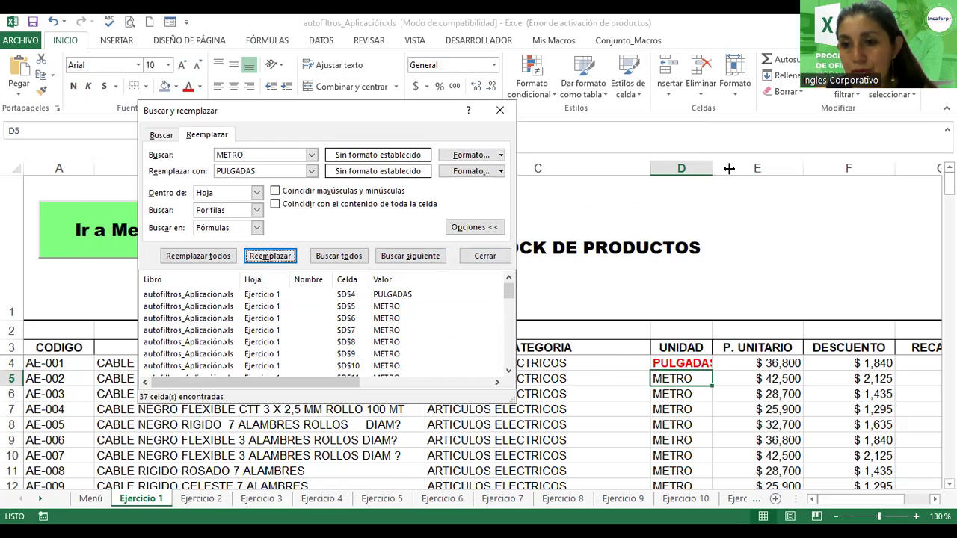
drag(728, 169, 739, 168)
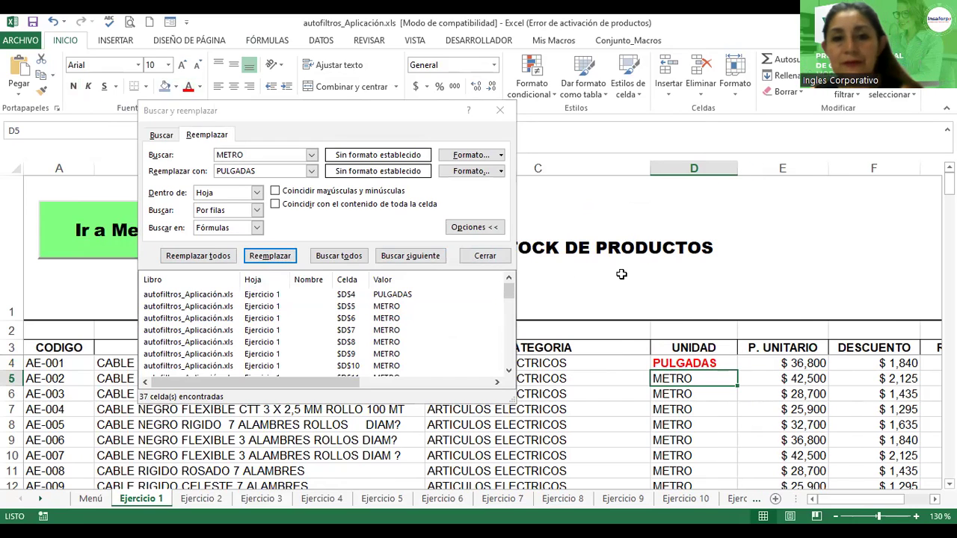
click(257, 257)
click(257, 260)
click(258, 261)
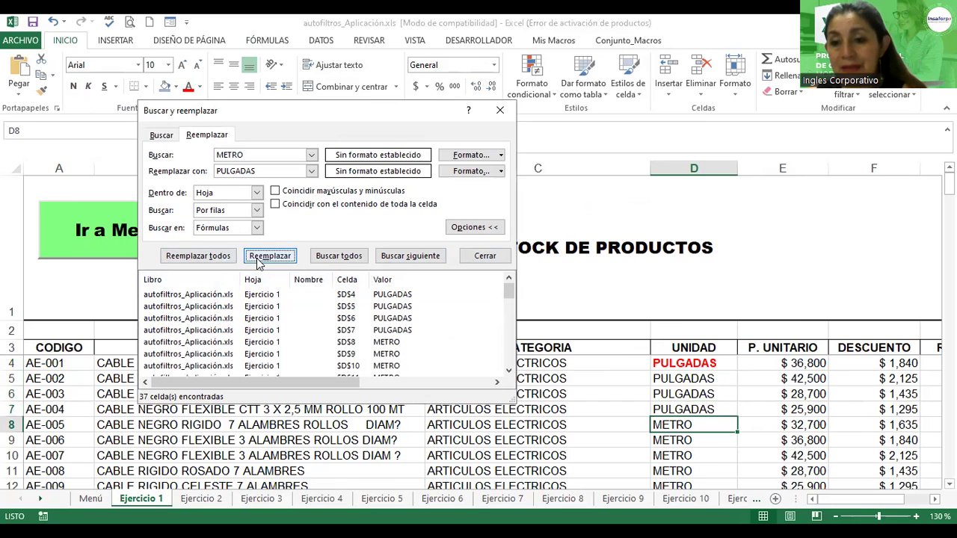
click(258, 261)
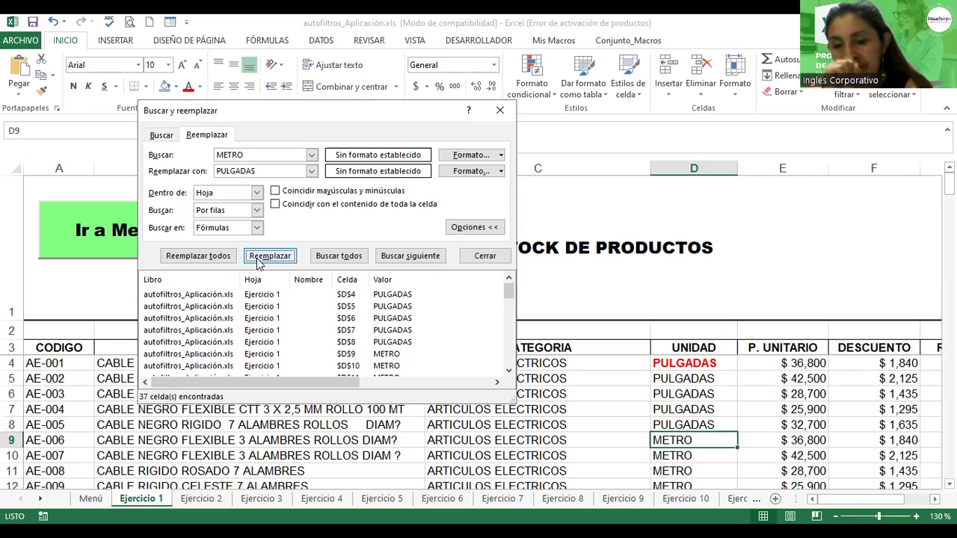
click(257, 262)
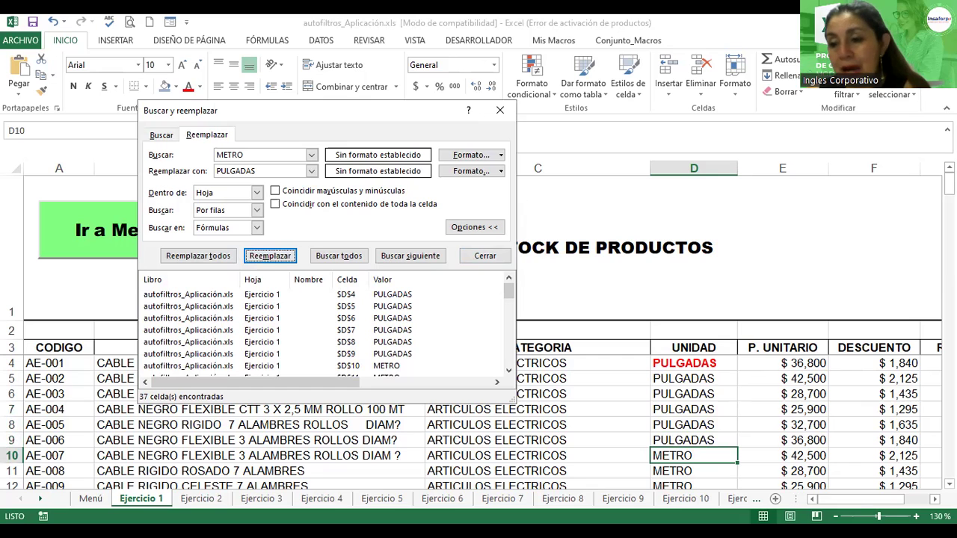
scroll(523, 419, down, 2)
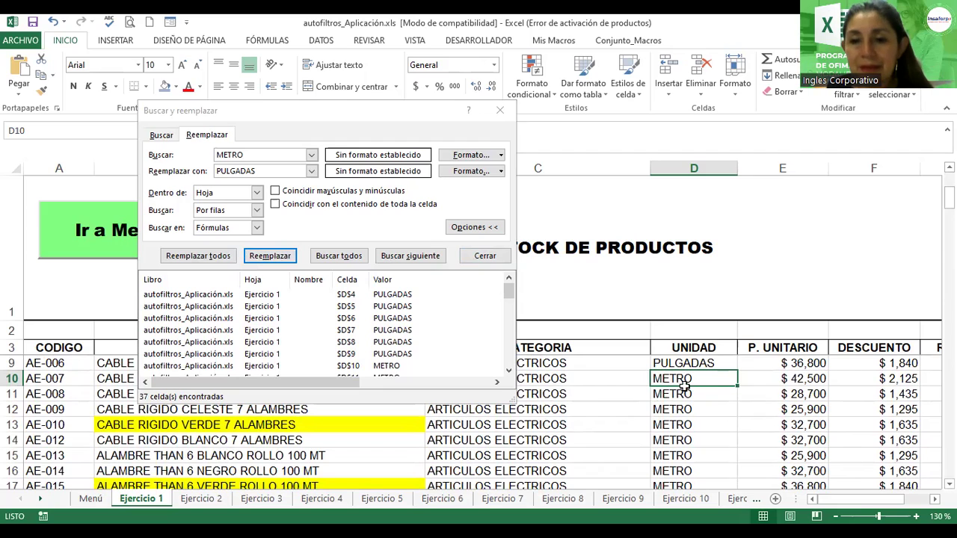
drag(513, 290, 506, 378)
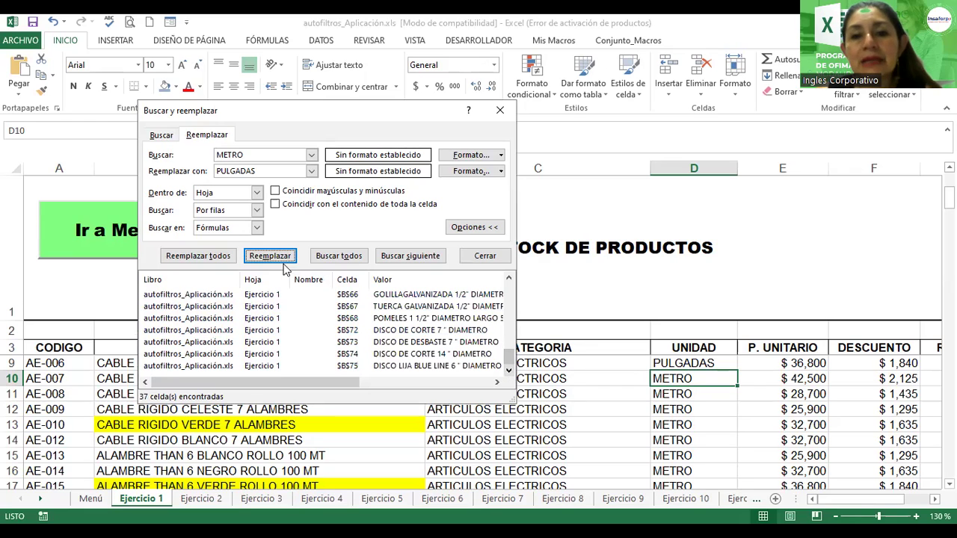
Replace all remaining METRO with PULGADAS (31 replacements), then scroll through the sheet to check
click(198, 256)
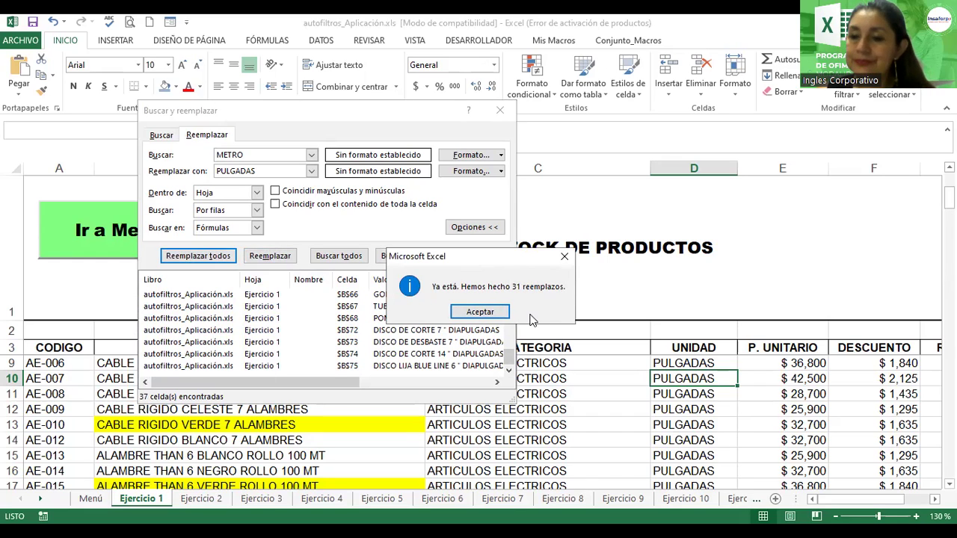
click(466, 315)
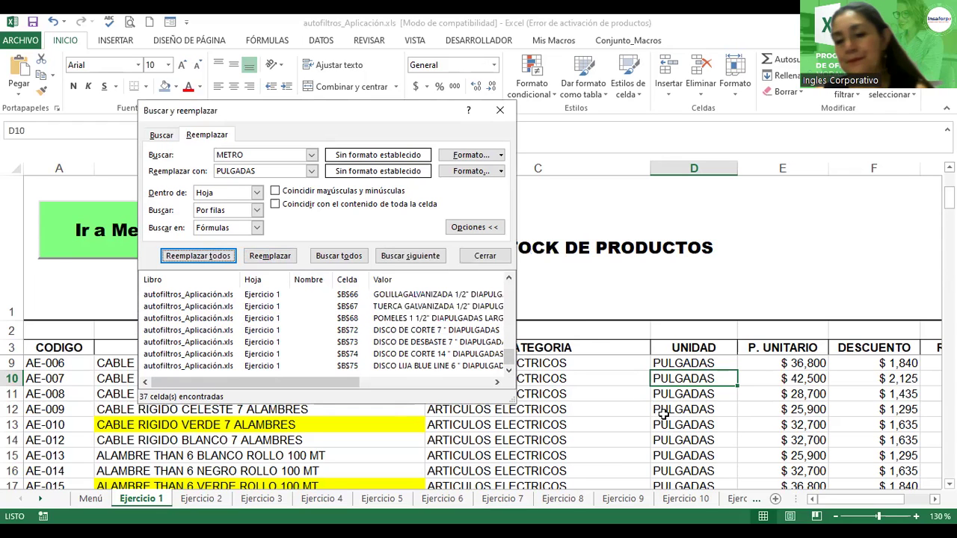
scroll(663, 417, down, 3)
scroll(665, 419, down, 3)
scroll(664, 419, down, 7)
scroll(664, 419, up, 3)
scroll(664, 418, up, 1)
scroll(665, 417, up, 9)
scroll(665, 417, up, 2)
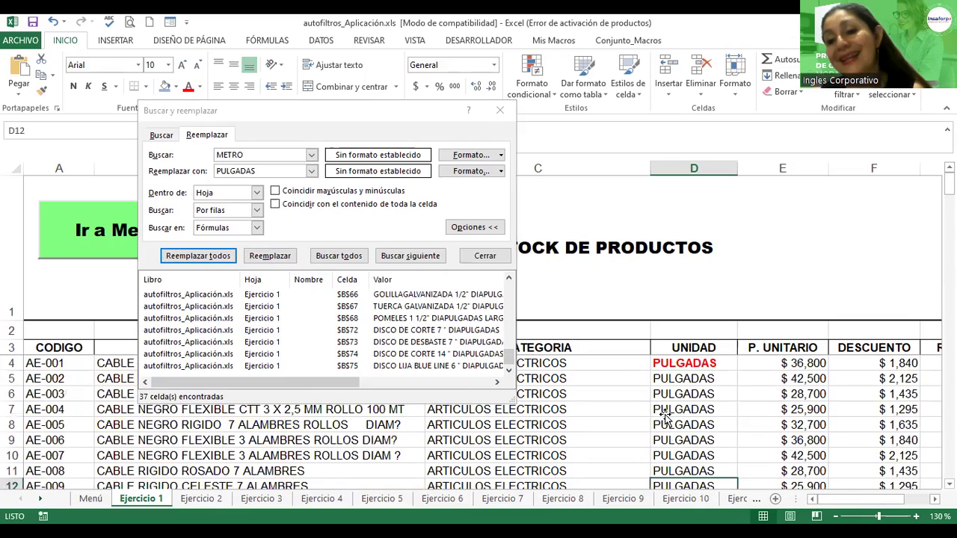
scroll(664, 417, down, 4)
scroll(665, 417, down, 9)
scroll(665, 417, down, 7)
scroll(665, 418, down, 3)
scroll(665, 417, down, 4)
scroll(665, 417, down, 3)
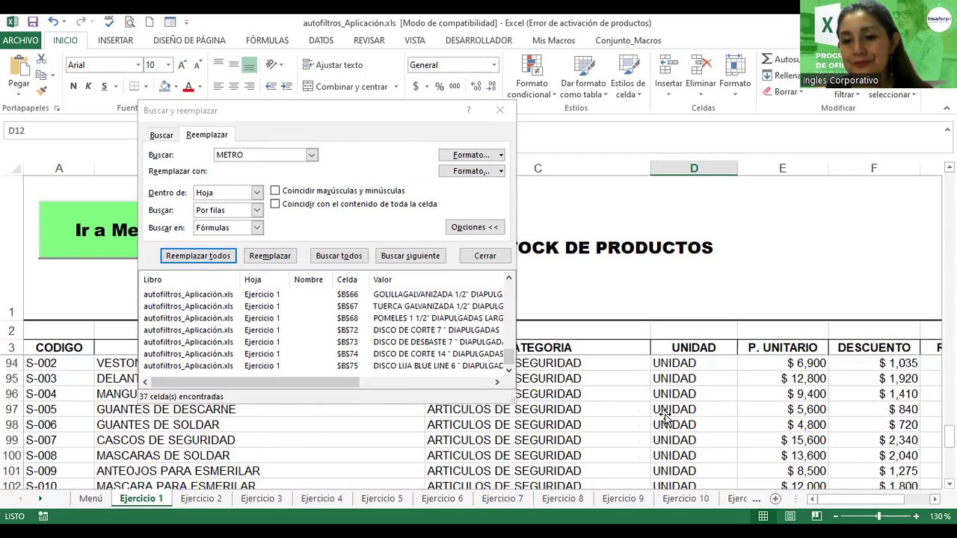
scroll(665, 417, down, 2)
Move and enlarge the Buscar y reemplazar dialog, then collapse its extra options
drag(282, 119, 269, 66)
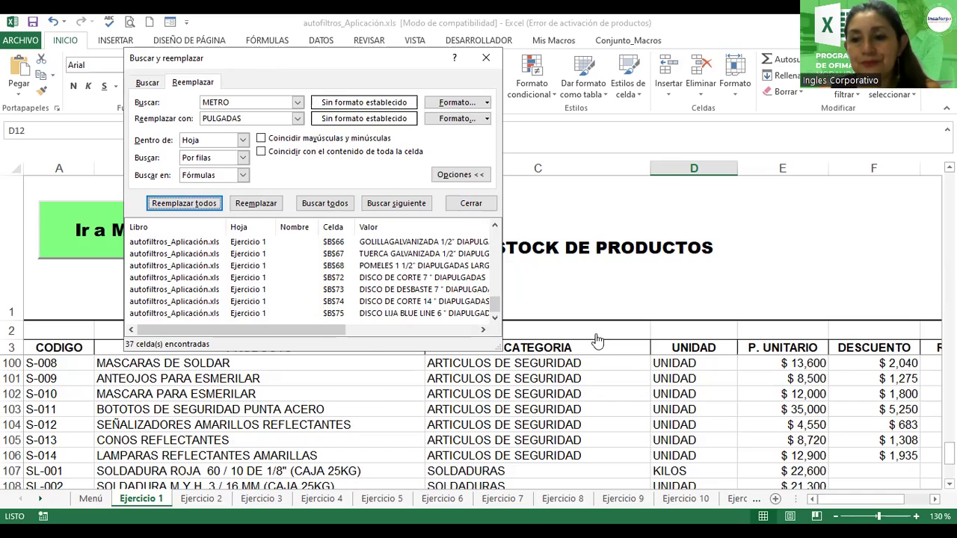
drag(500, 350, 677, 428)
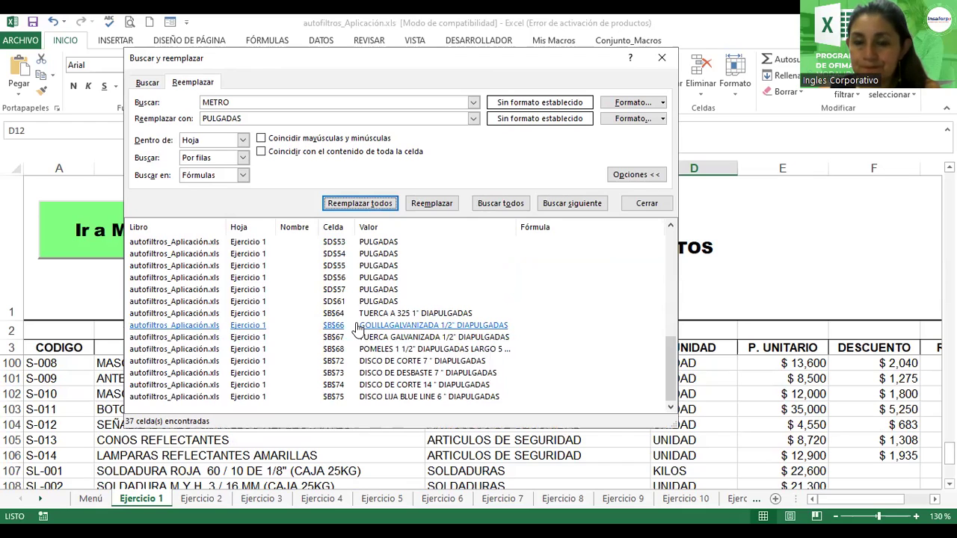
click(637, 176)
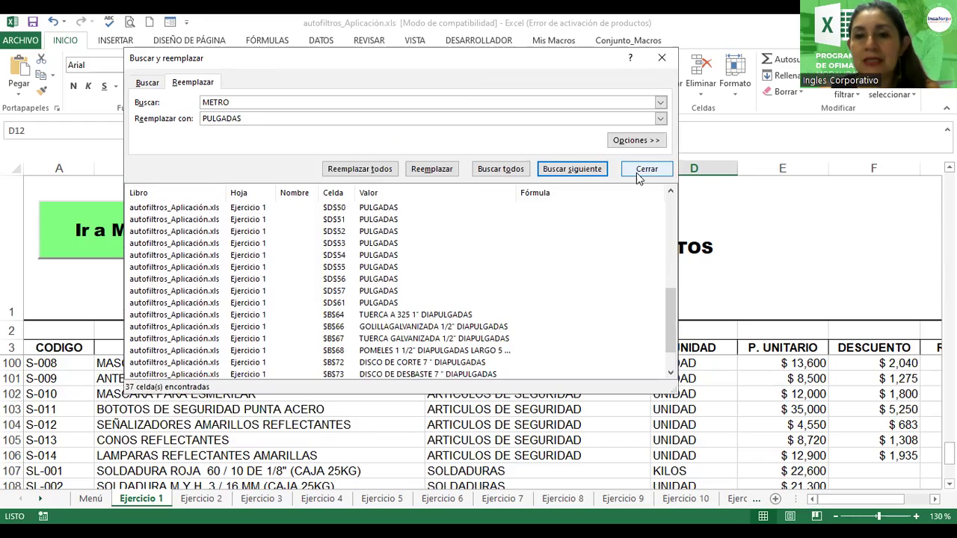
click(632, 180)
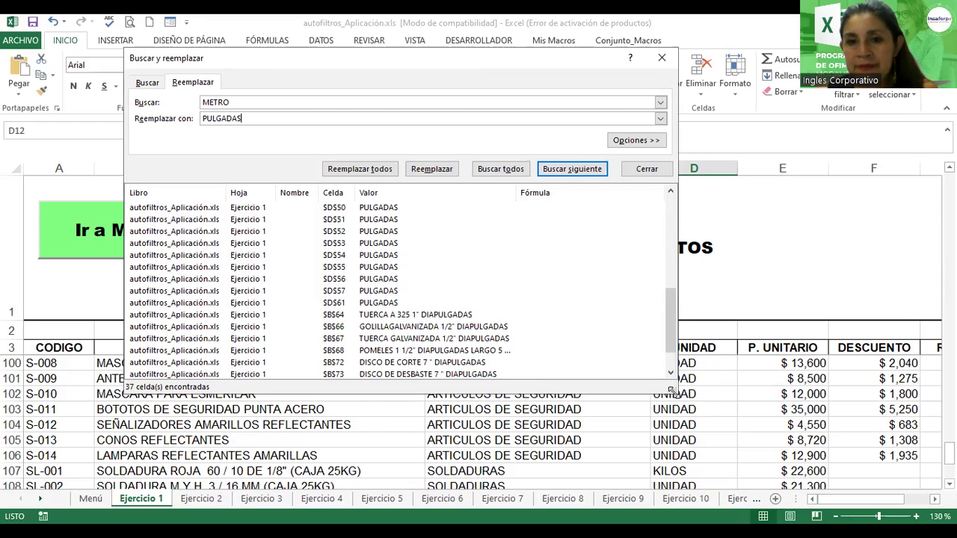
drag(671, 389, 671, 225)
click(680, 136)
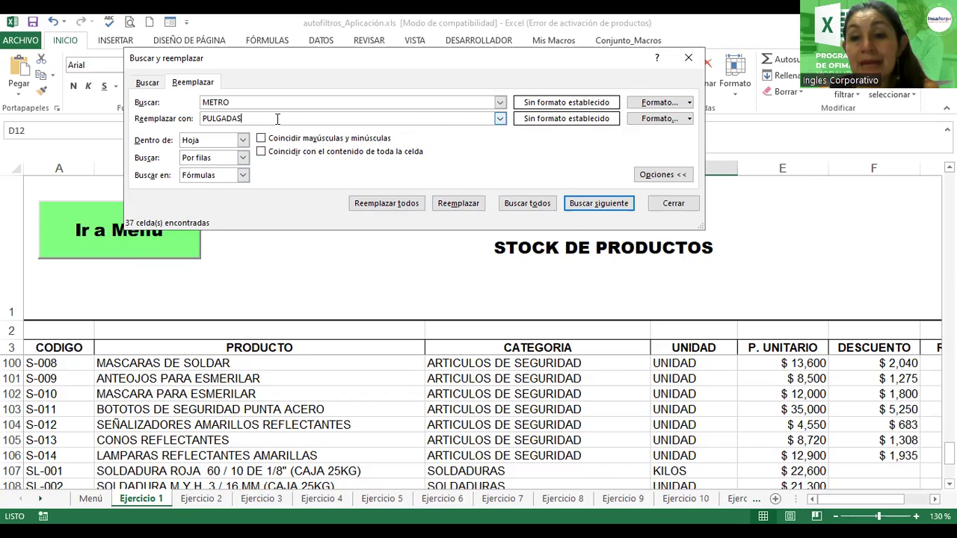
click(659, 174)
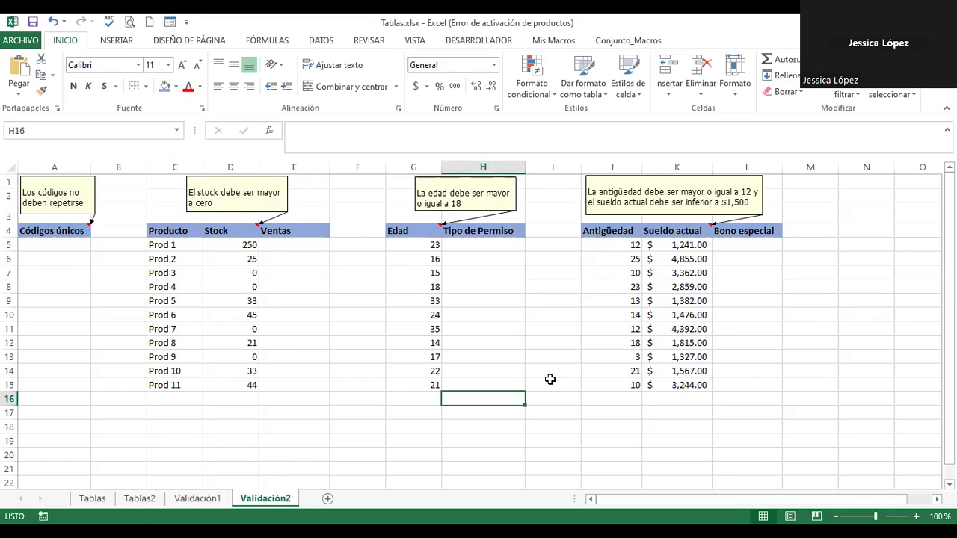
Select an empty cell on the Validación2 sheet of Tablas.xlsx
click(349, 465)
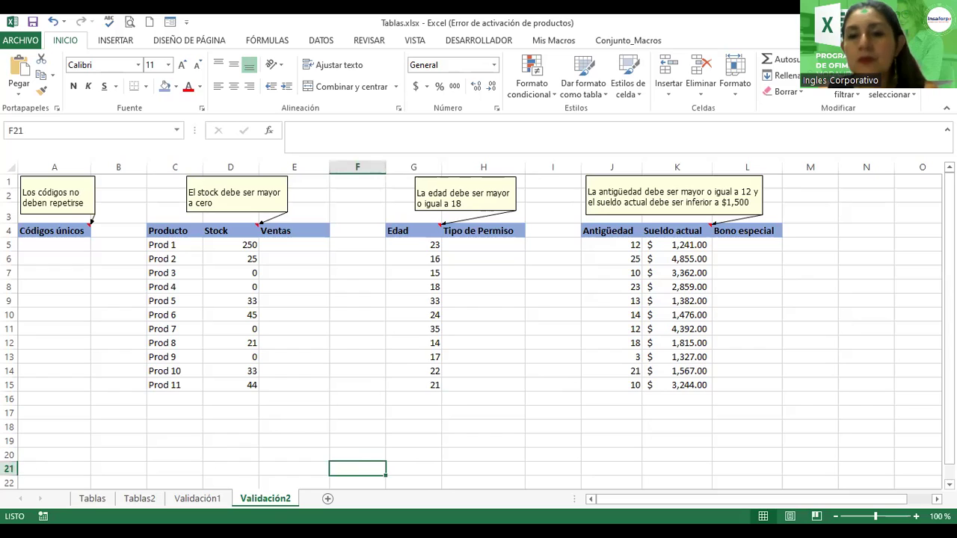
Add a new sheet and name it Buscar 2
click(328, 500)
double_click(320, 499)
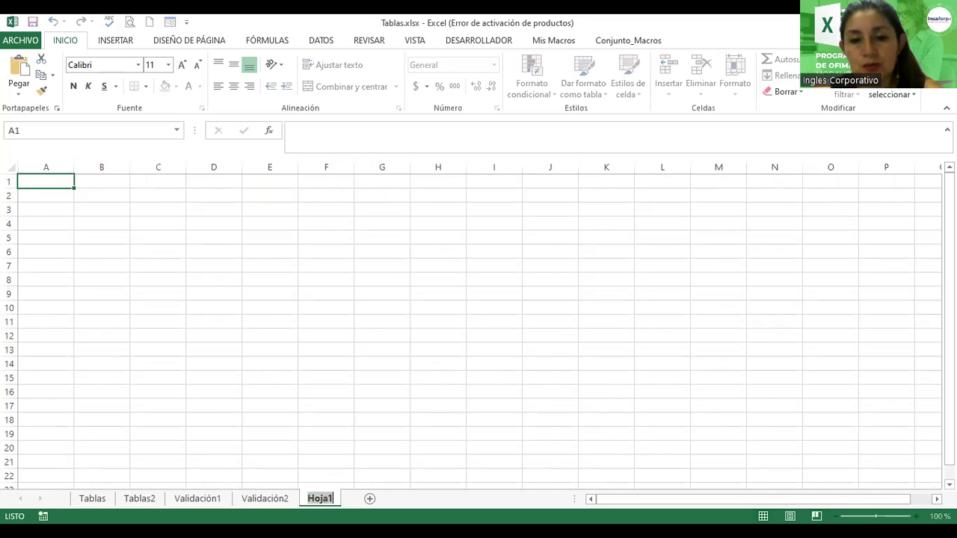
text(Buscar)
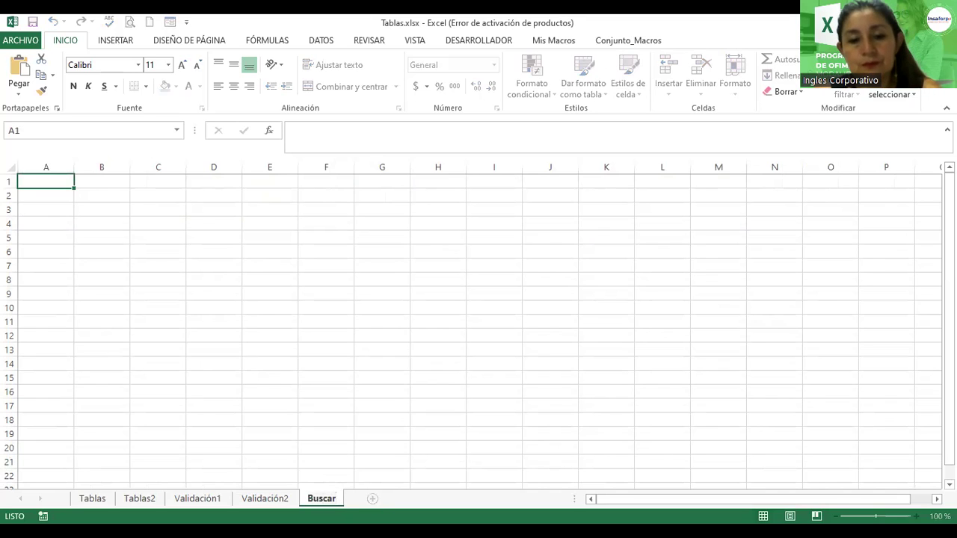
key(Return)
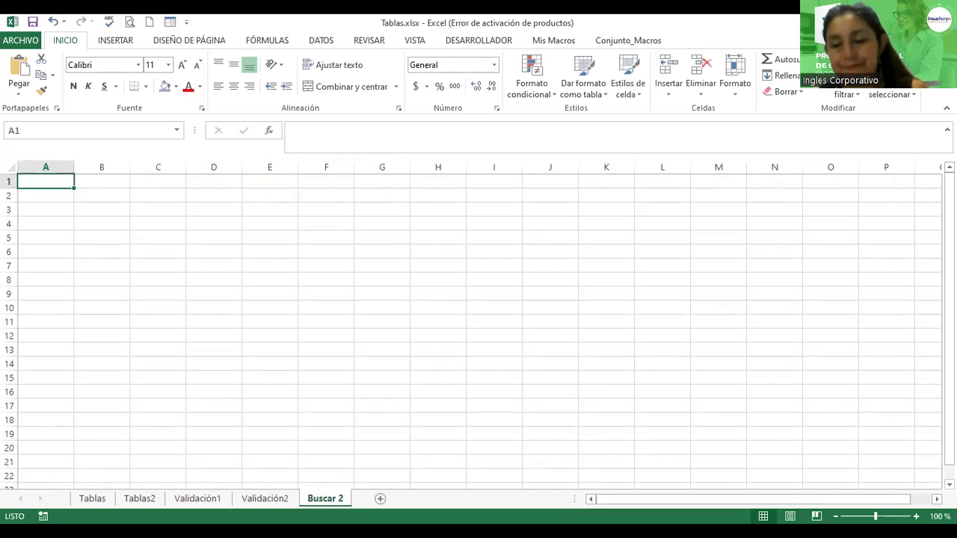
Enter the header Valor in D3 and fill D4:D13 with the series 1 to 10
click(223, 213)
text(Valor)
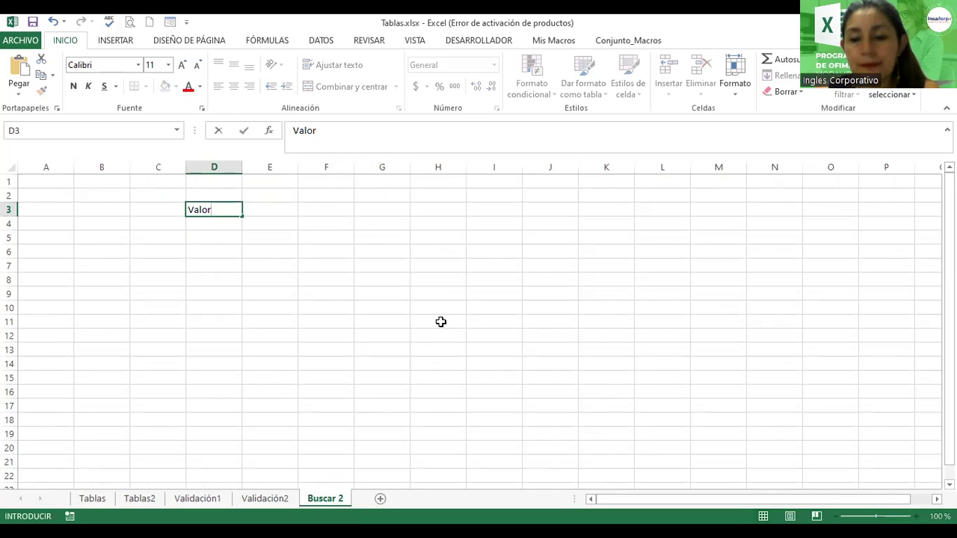
key(Return)
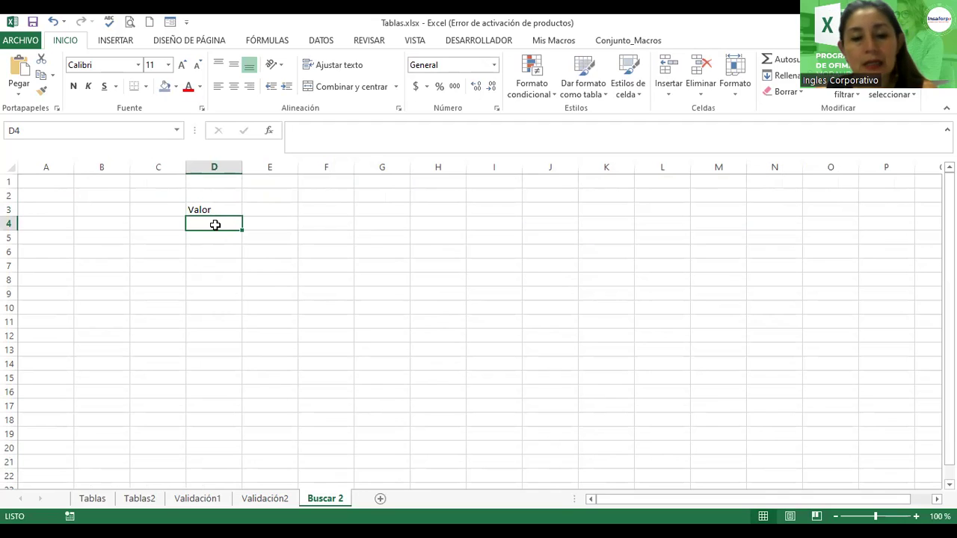
text(1)
key(Return)
click(215, 224)
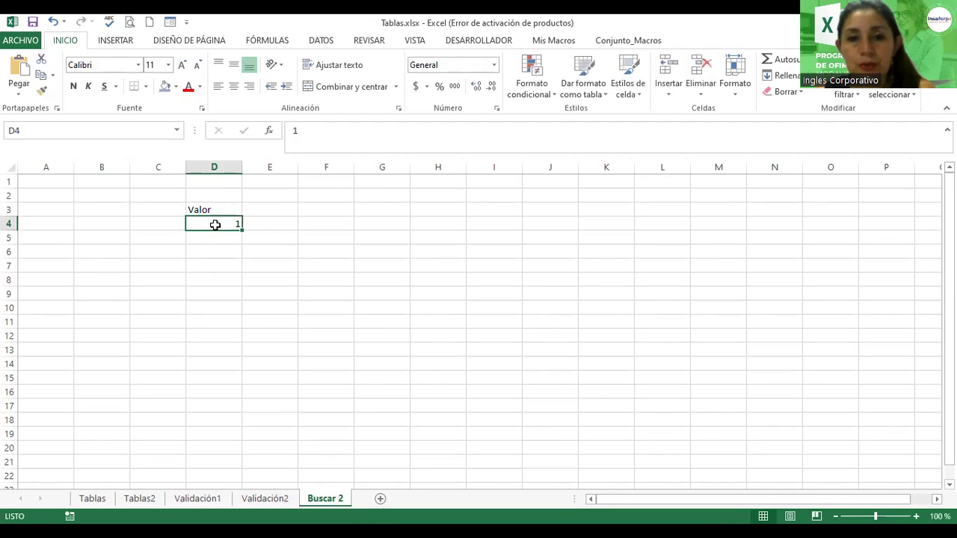
drag(242, 230, 242, 243)
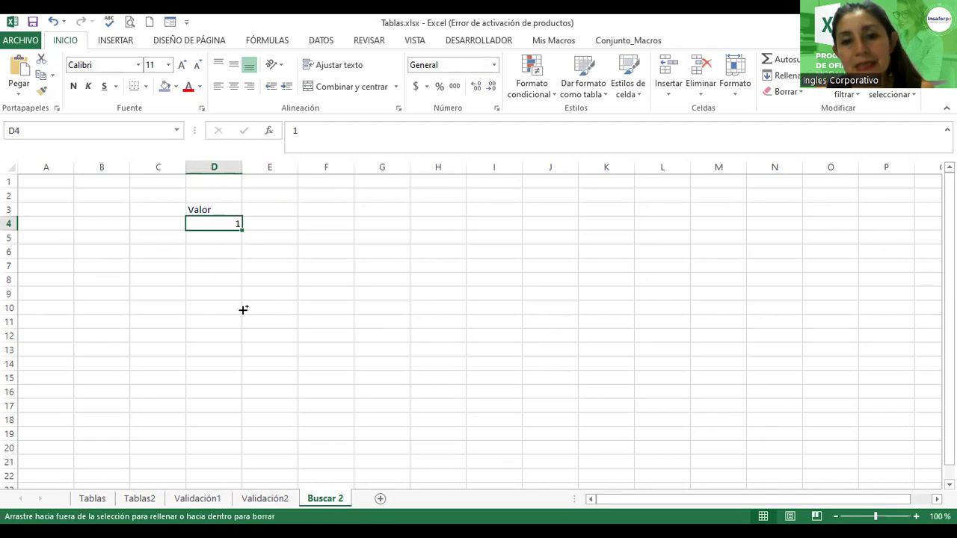
drag(240, 316, 237, 329)
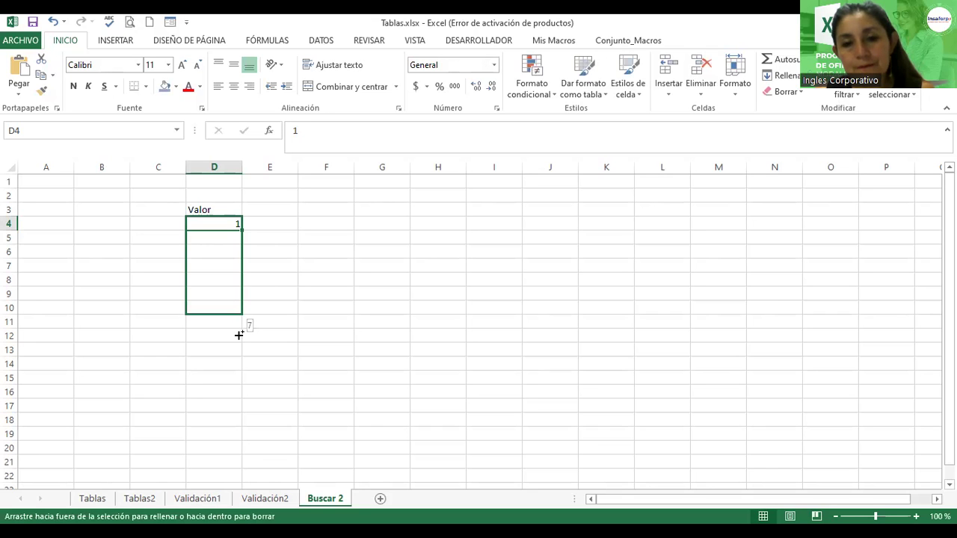
drag(238, 362, 243, 354)
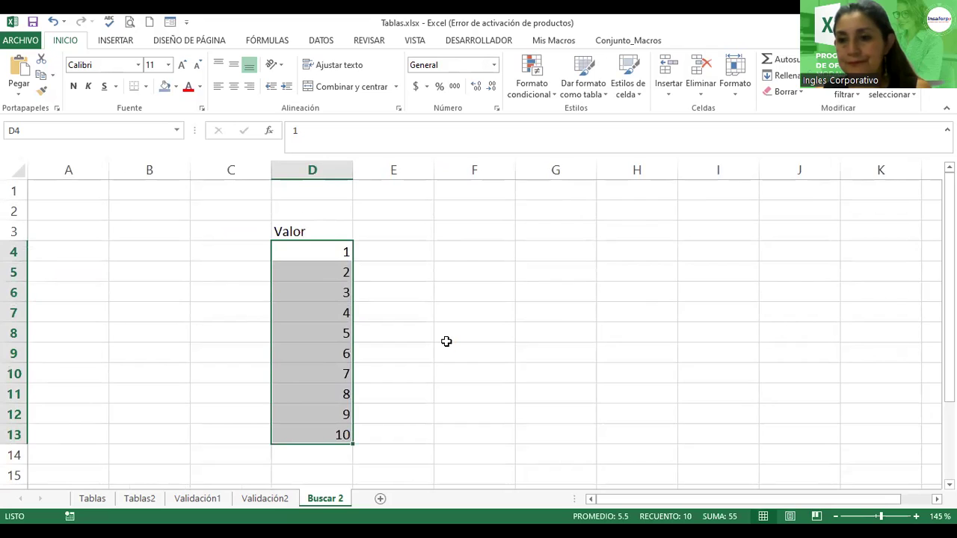
ctrl+scroll(447, 342, up, 1)
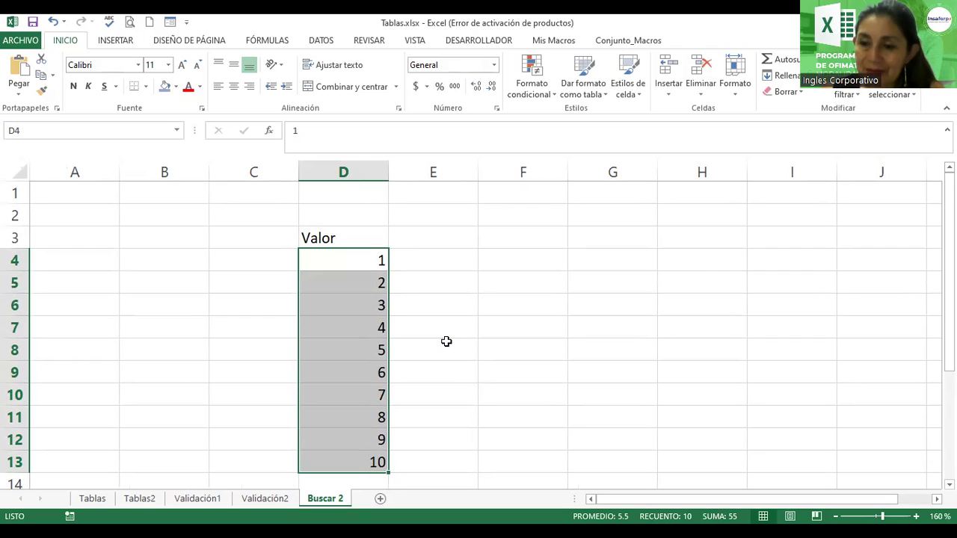
click(648, 271)
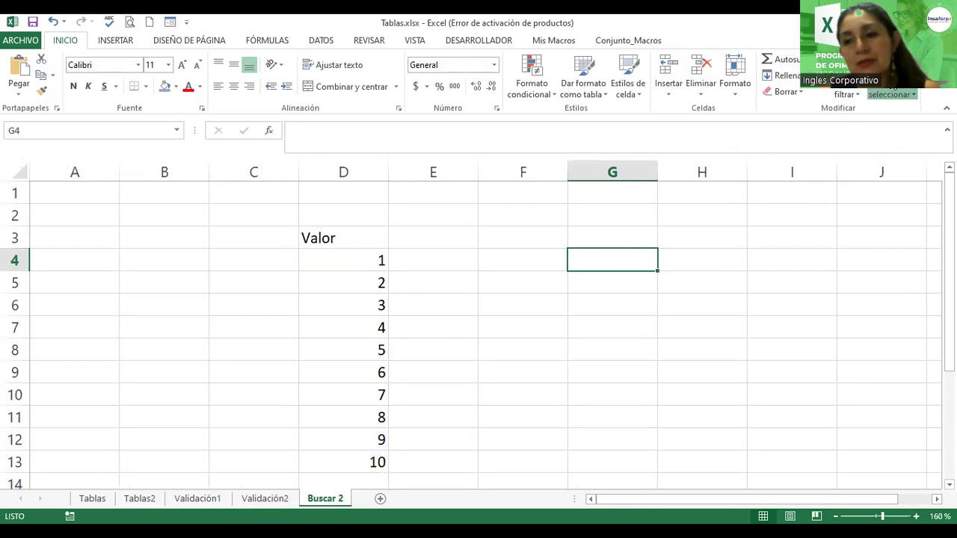
click(889, 94)
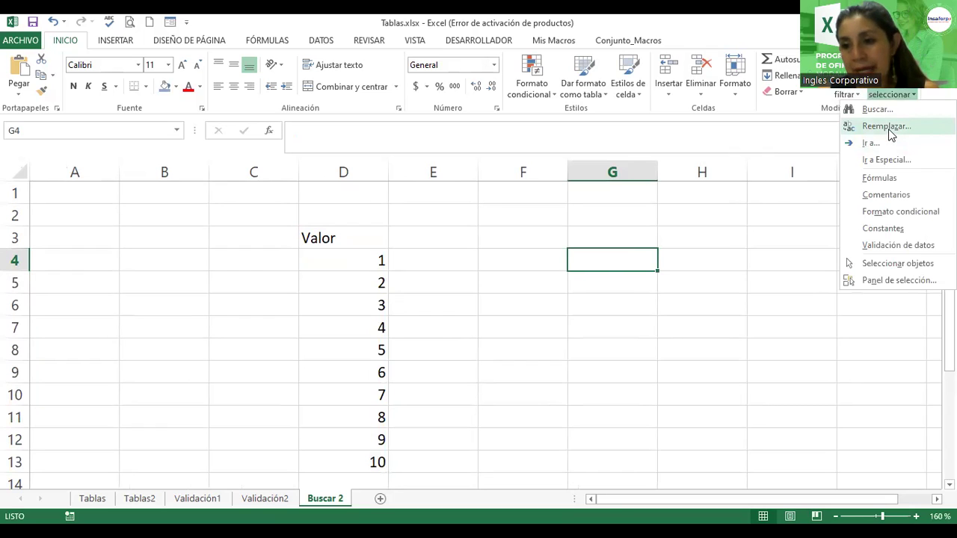
click(890, 127)
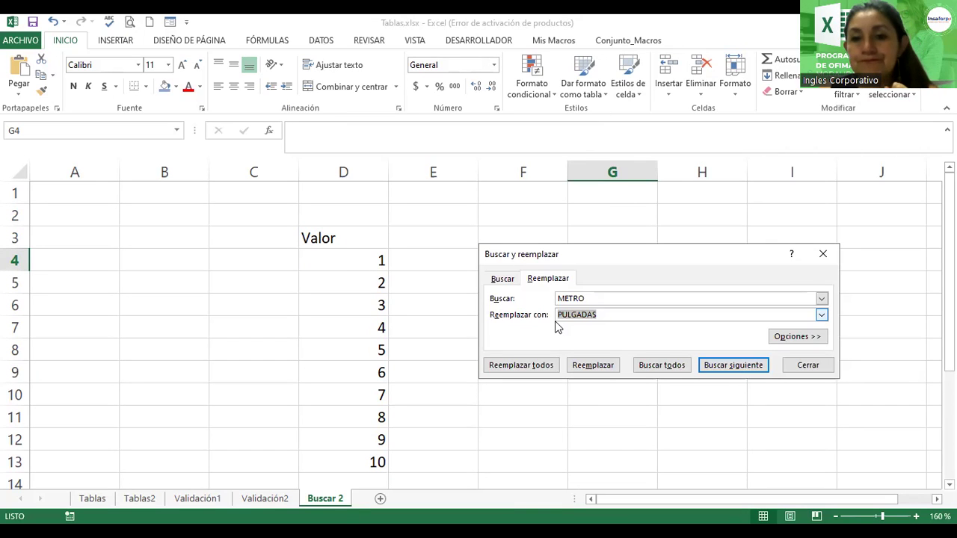
click(804, 372)
click(339, 256)
drag(344, 277, 349, 298)
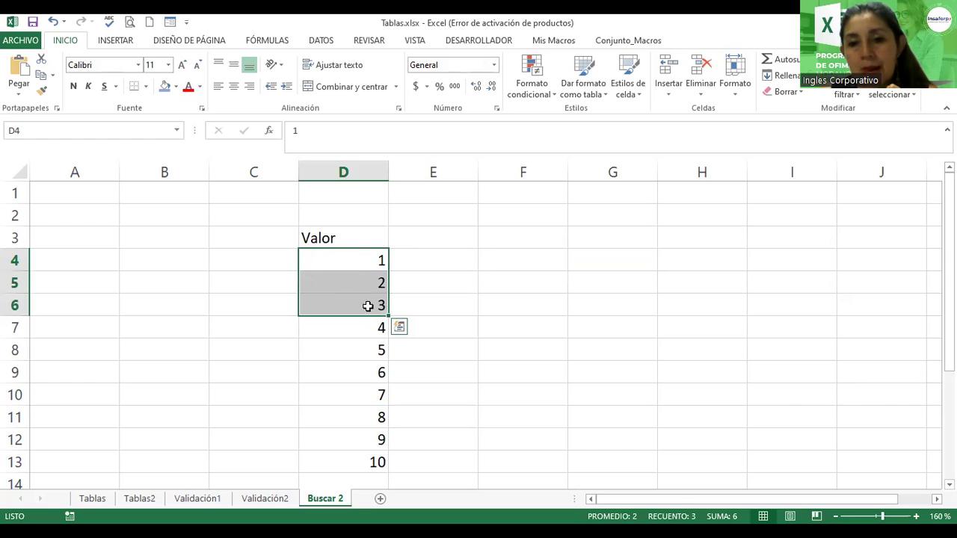
Overwrite D7, D8 and D9 with 1, 2 and 3
click(366, 261)
click(363, 280)
click(362, 260)
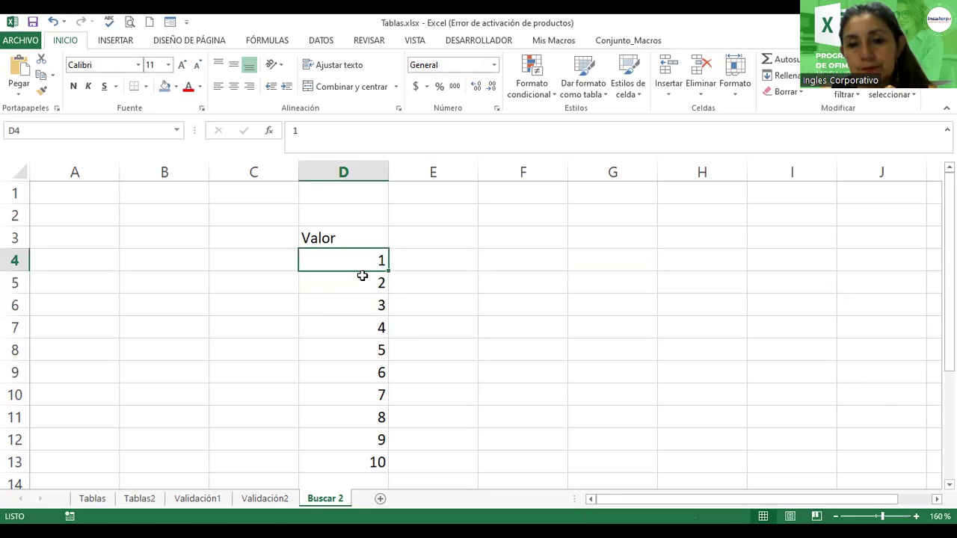
click(371, 342)
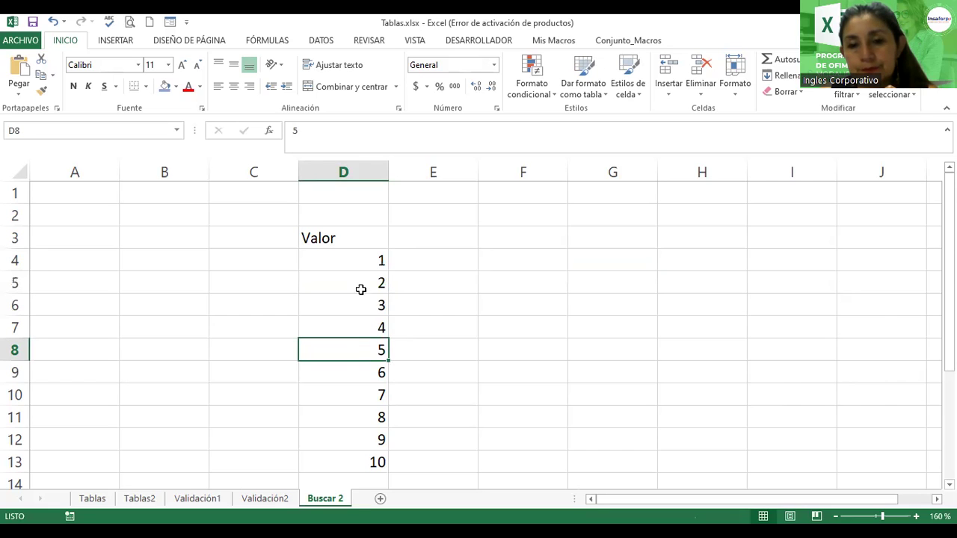
click(366, 329)
text(1)
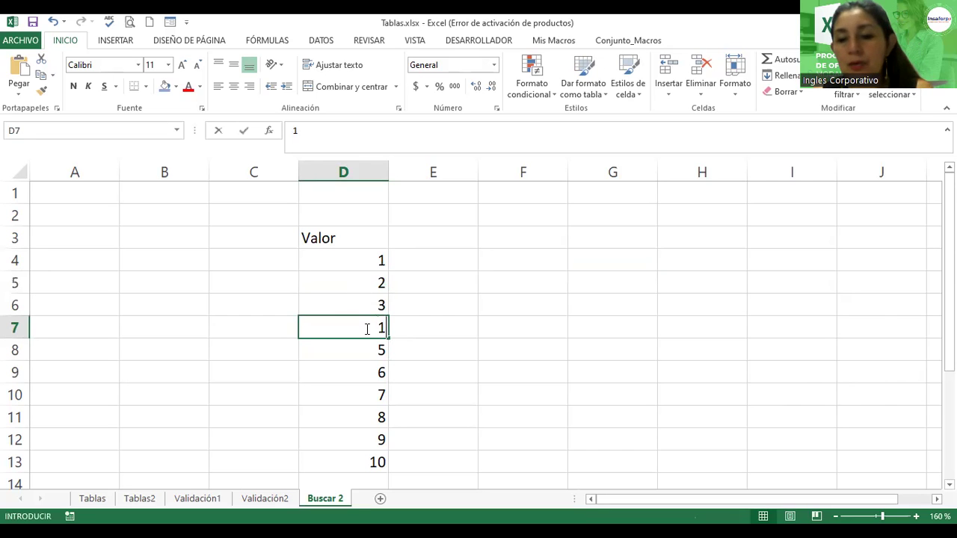
key(BackSpace)
key(Return)
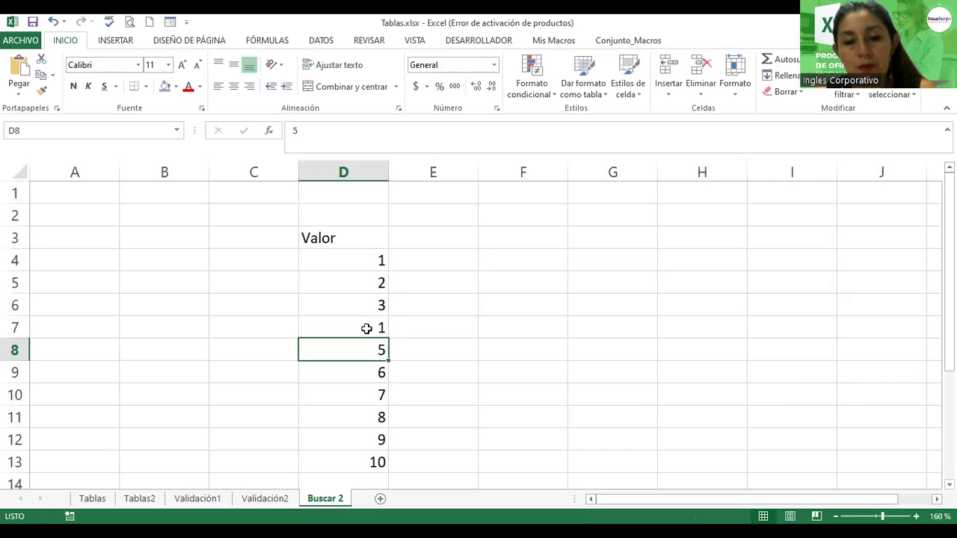
text(2)
key(Return)
text(3)
key(Return)
Enter 1, 2, 3, 1 in D10:D13, then select D4:D13
text(12)
key(BackSpace)
key(Return)
text(3)
key(BackSpace)
text(2)
key(Return)
text(3)
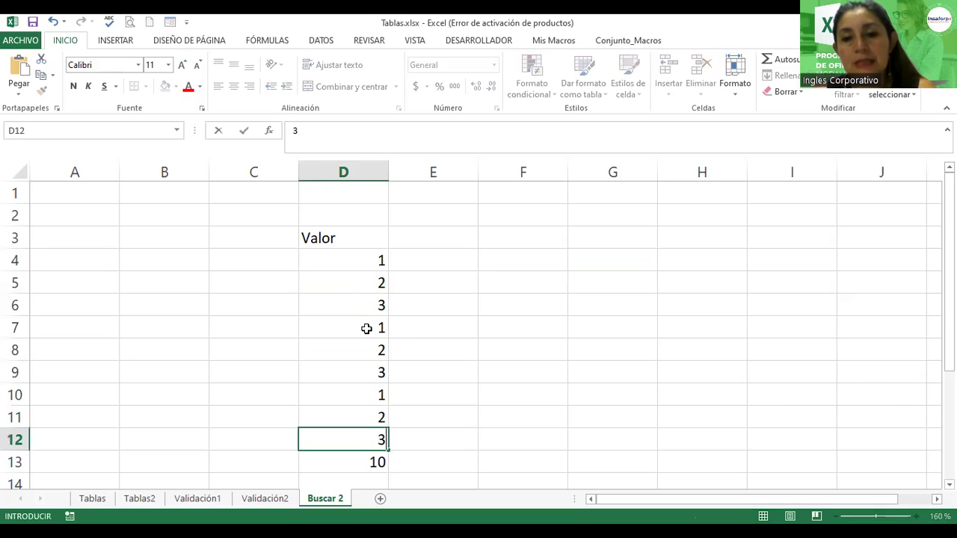
key(Return)
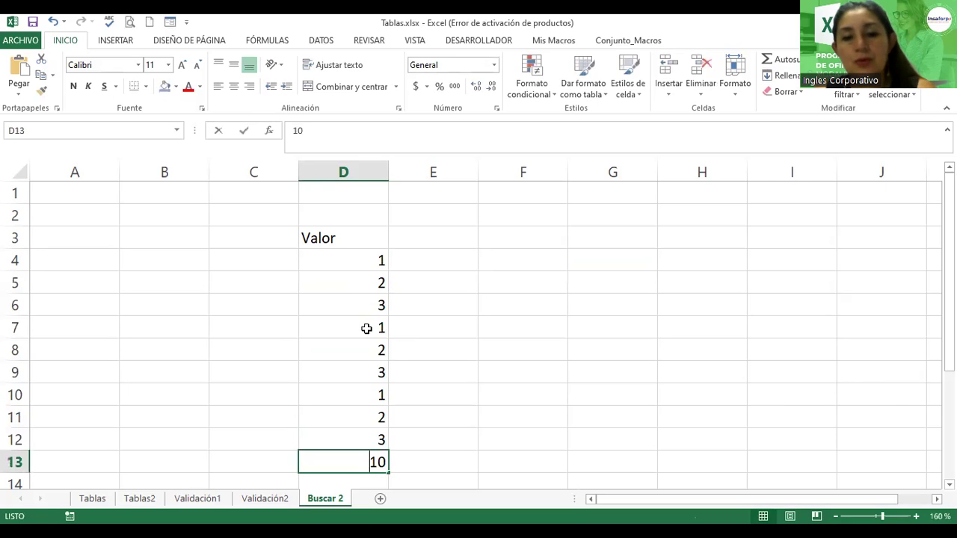
text(1)
key(Return)
click(349, 303)
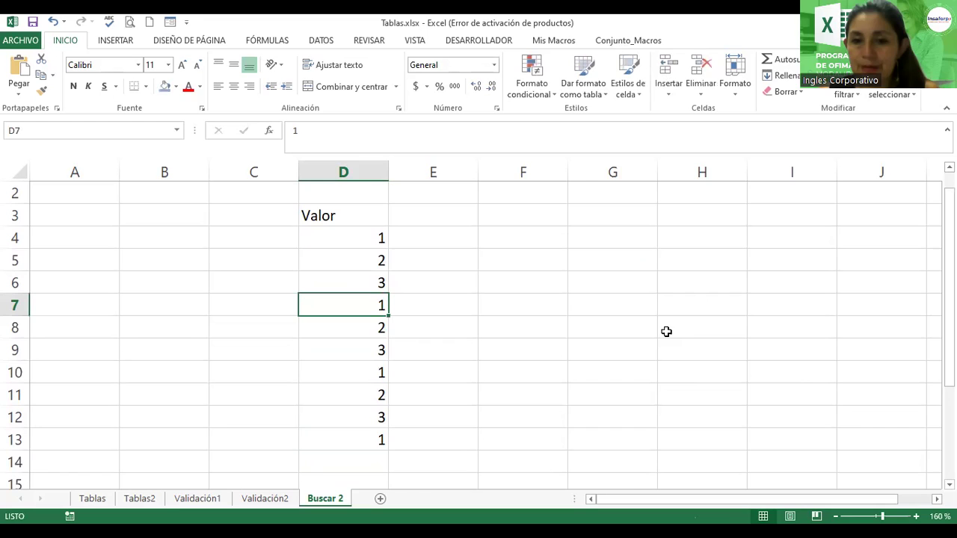
drag(358, 234, 365, 443)
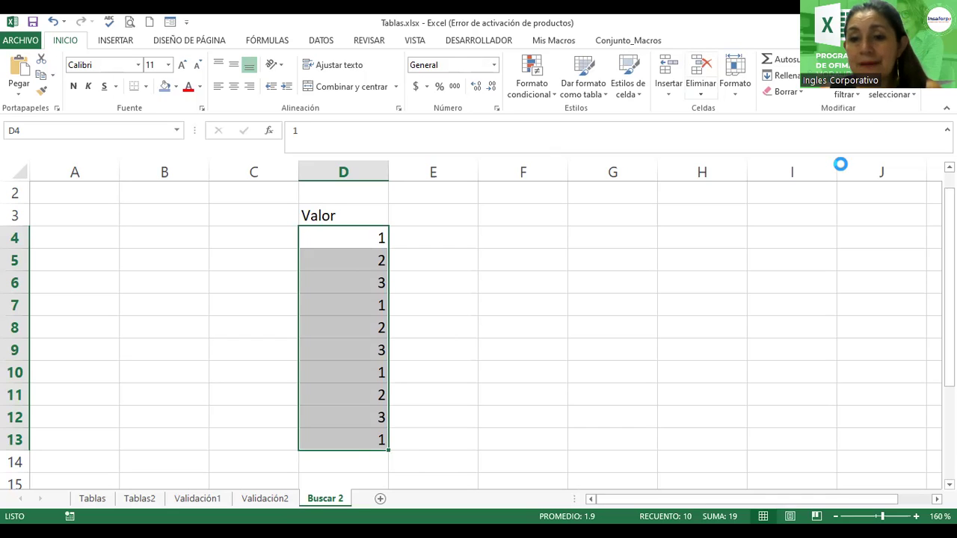
Replace all 1s with the first person's full name via Buscar y reemplazar (4 replacements)
key(ctrl+h)
click(594, 317)
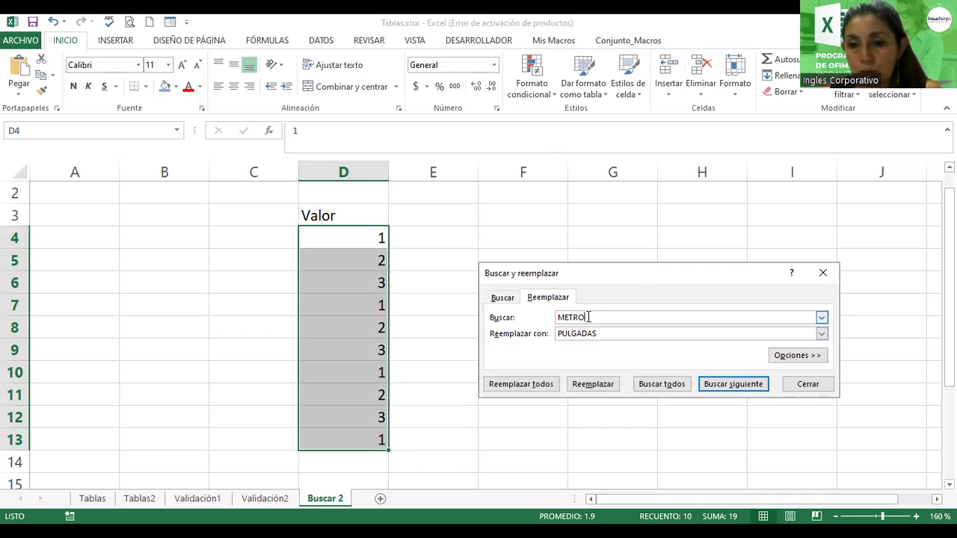
double_click(594, 317)
text(1)
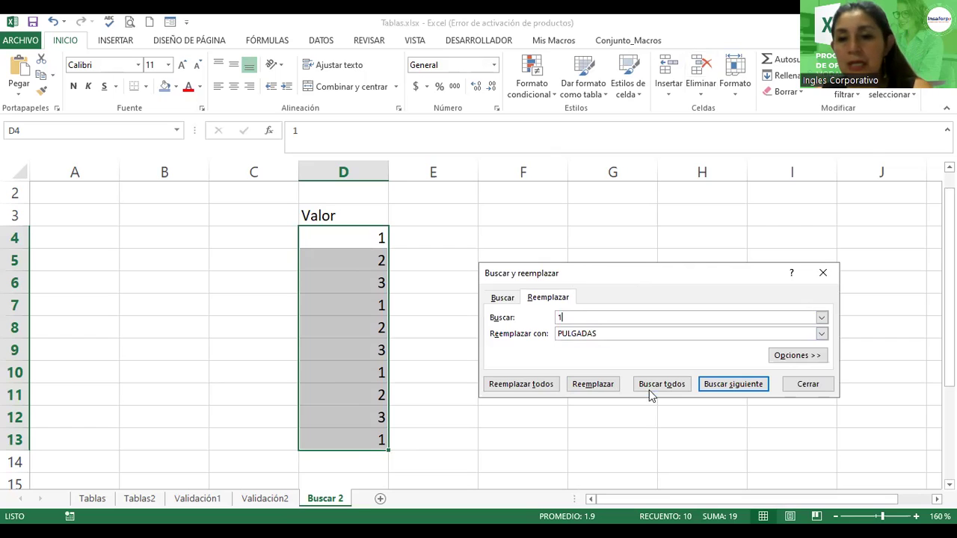
key(Tab)
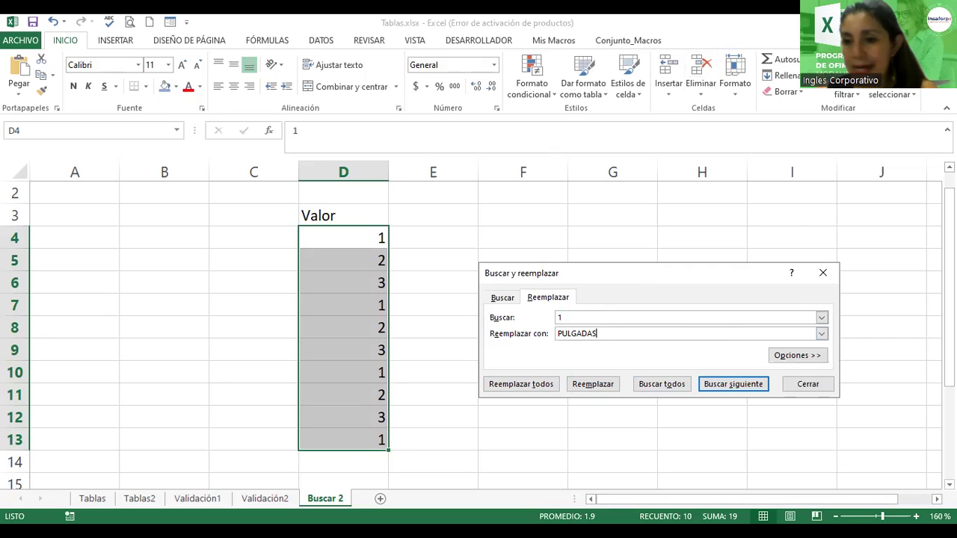
text(Ju)
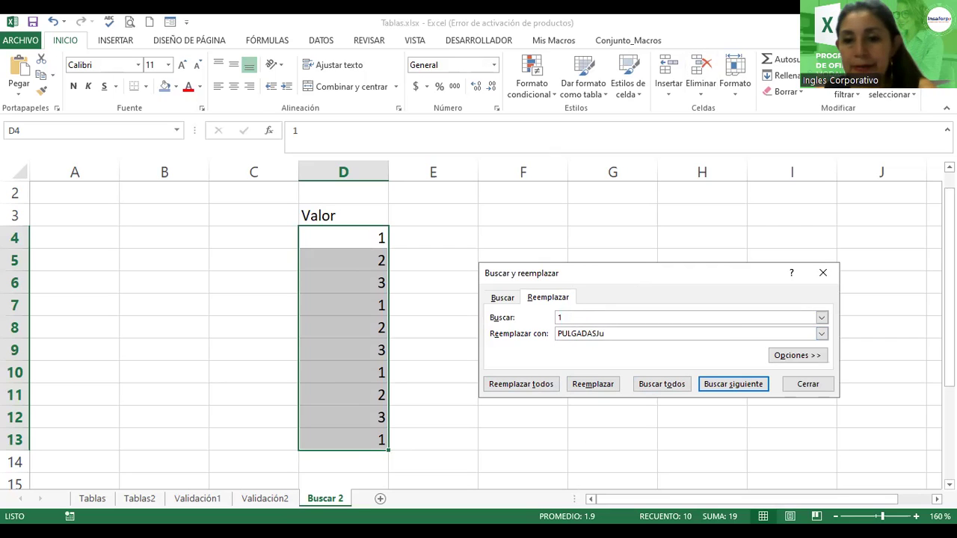
click(464, 340)
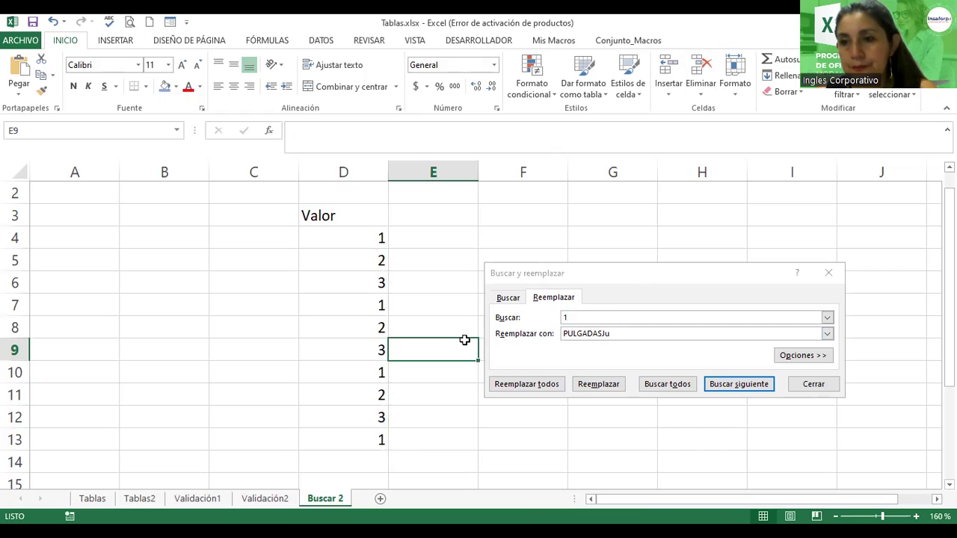
click(626, 333)
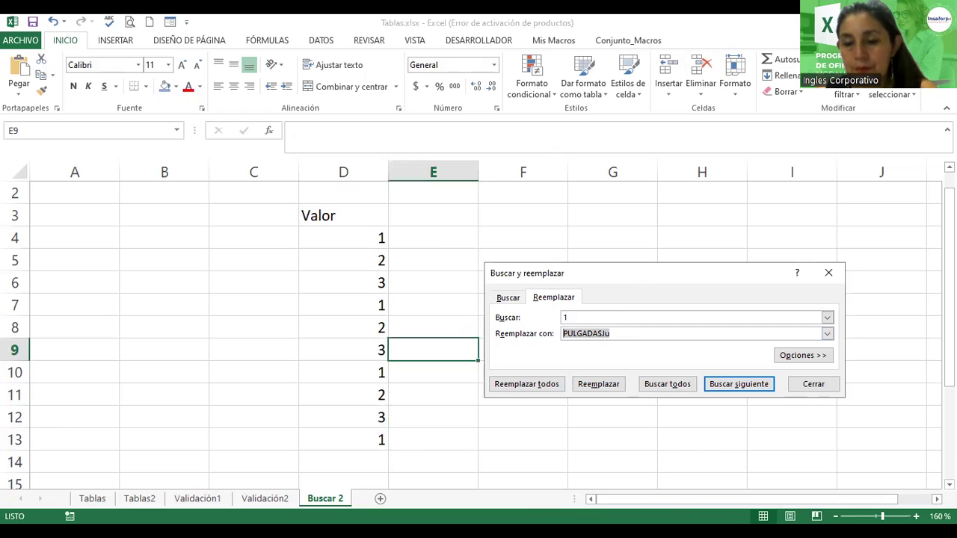
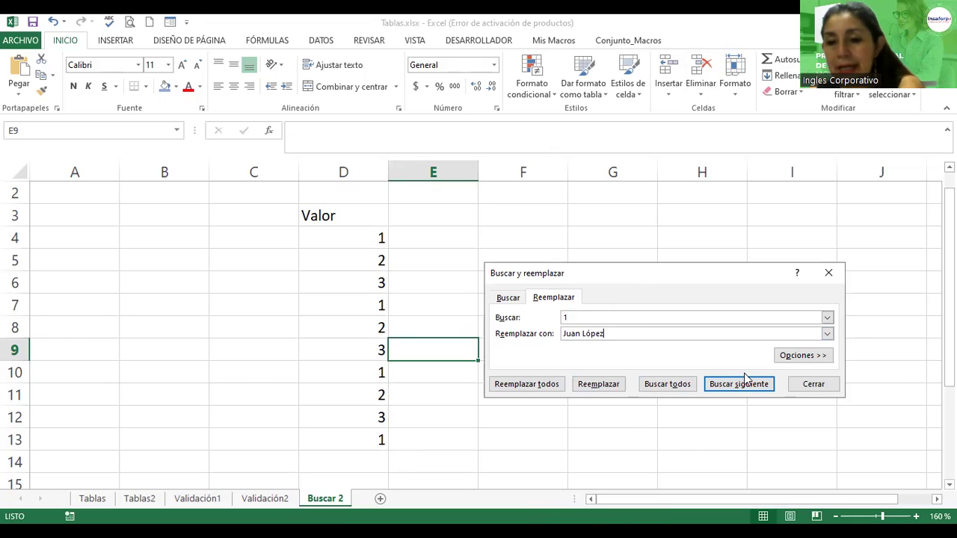
click(530, 387)
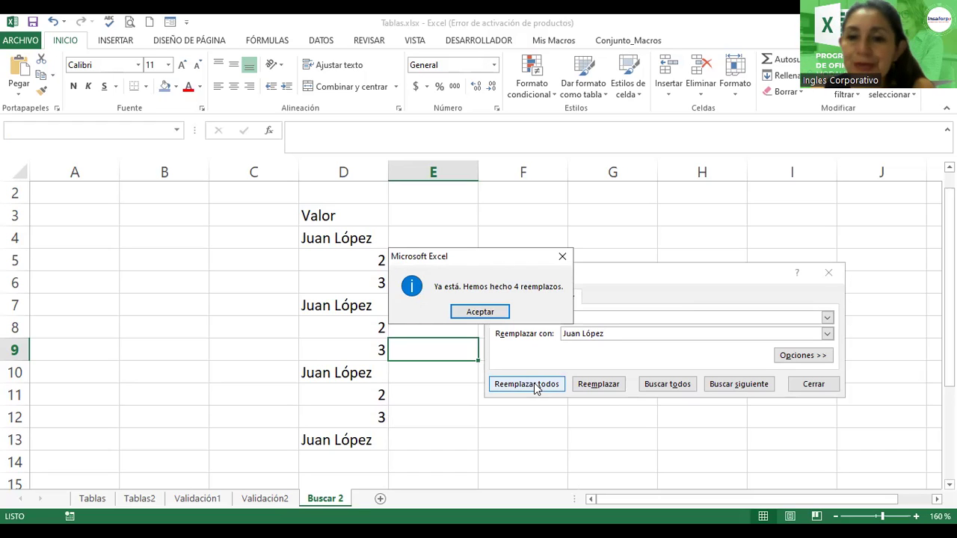
Replace all 2s in the Valor column with the second person's full name
key(Return)
click(598, 318)
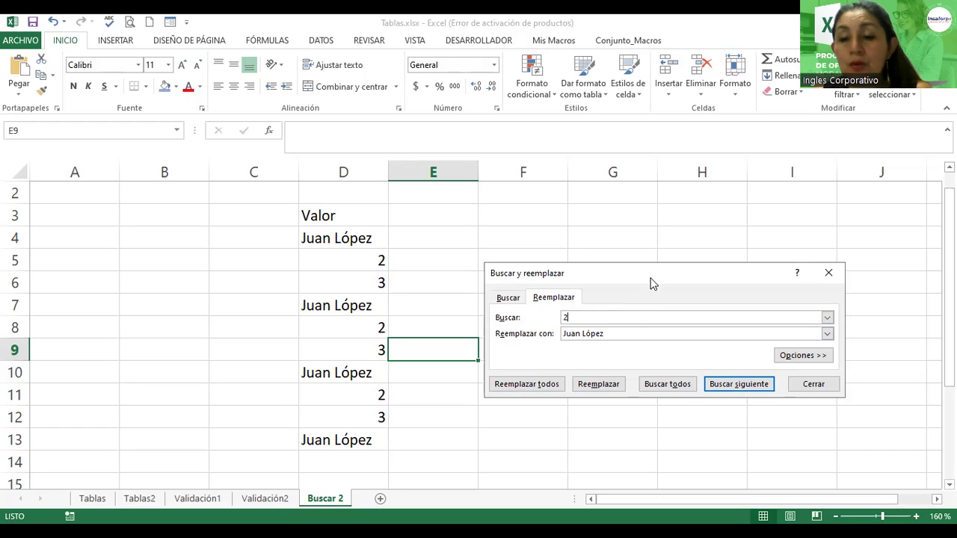
drag(650, 282, 648, 327)
drag(663, 378, 480, 373)
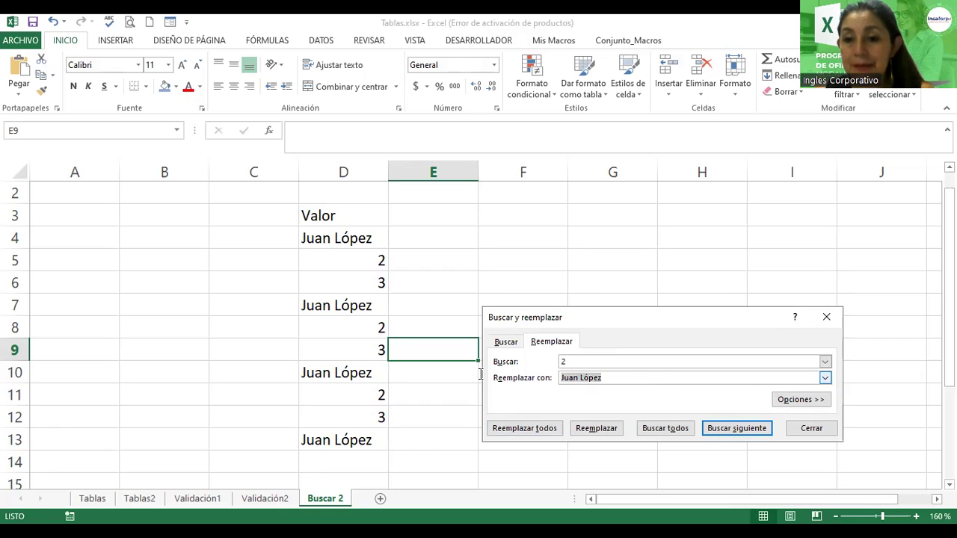
text(Campos)
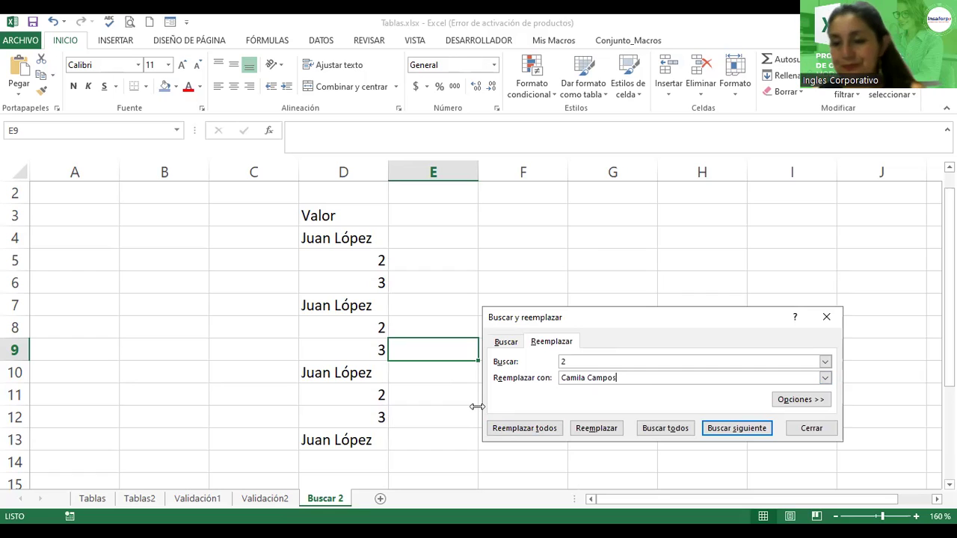
click(523, 429)
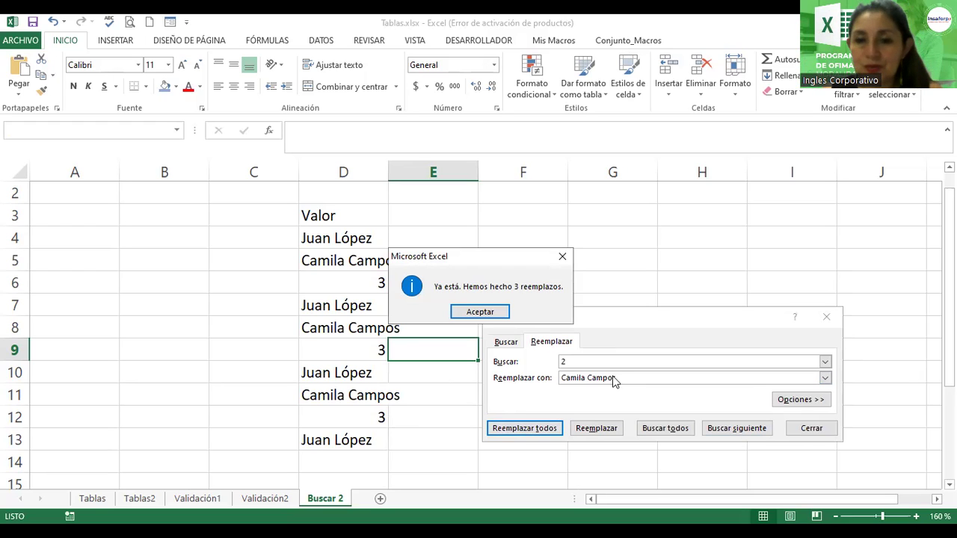
click(475, 312)
Replace all 3s with the third person's full name (3 replacements)
click(584, 362)
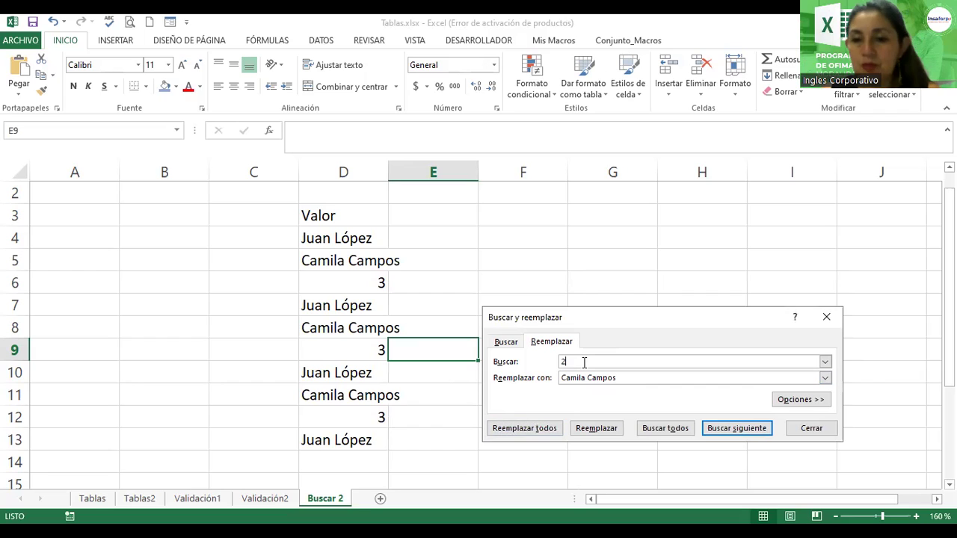
key(BackSpace)
text(3)
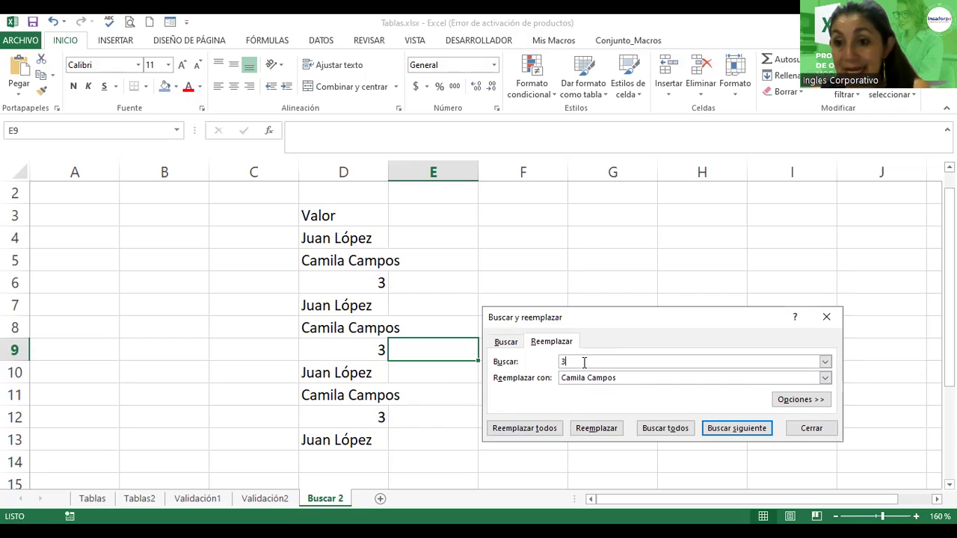
drag(614, 377, 555, 372)
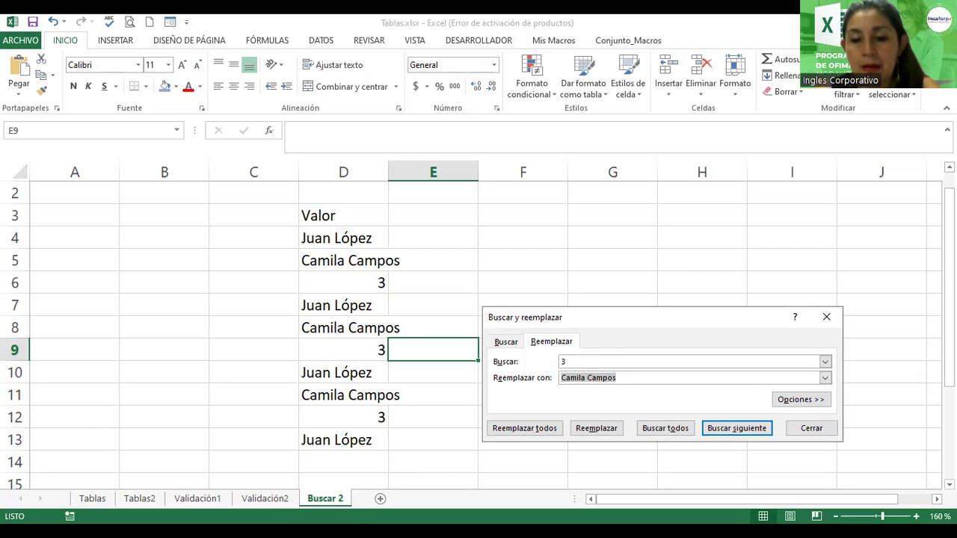
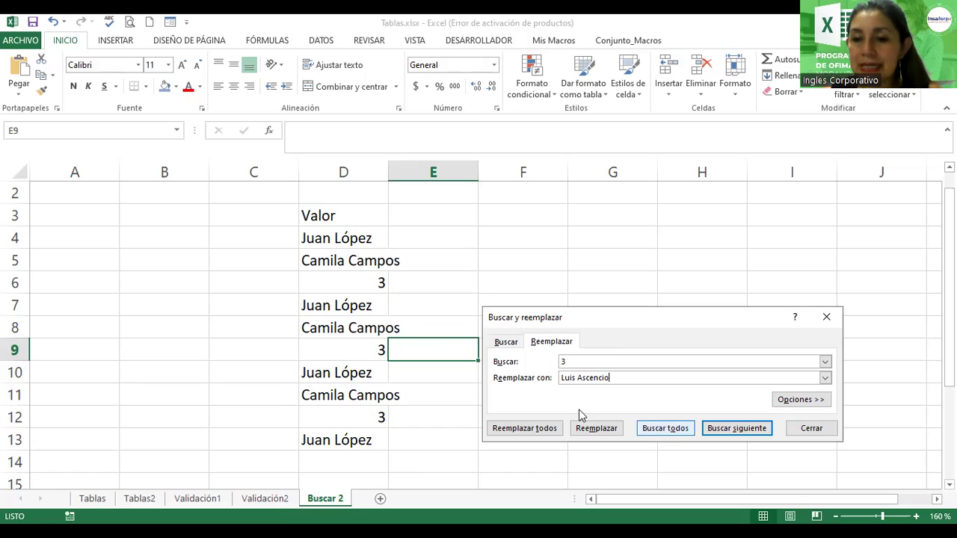
click(511, 438)
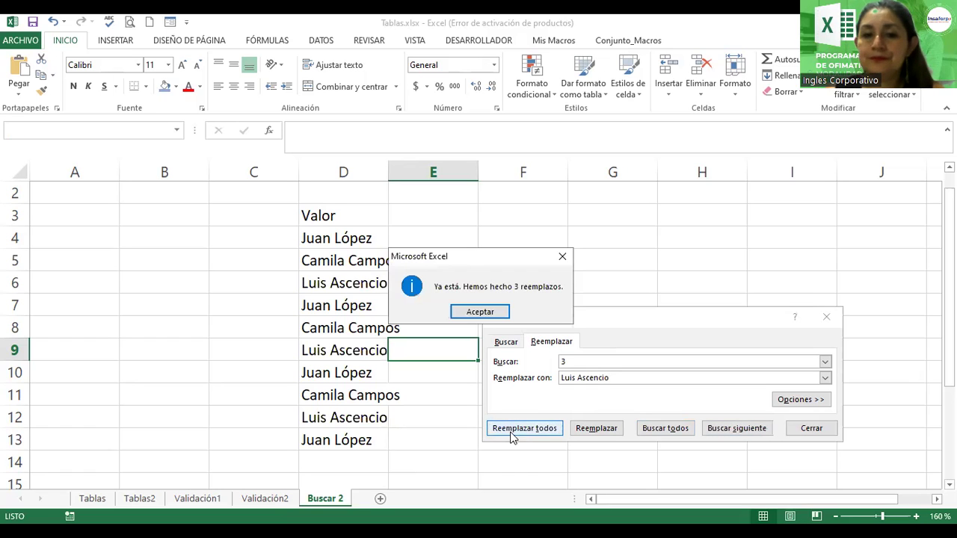
Widen column D to fit the names, close Buscar y reemplazar, and select D4
click(501, 311)
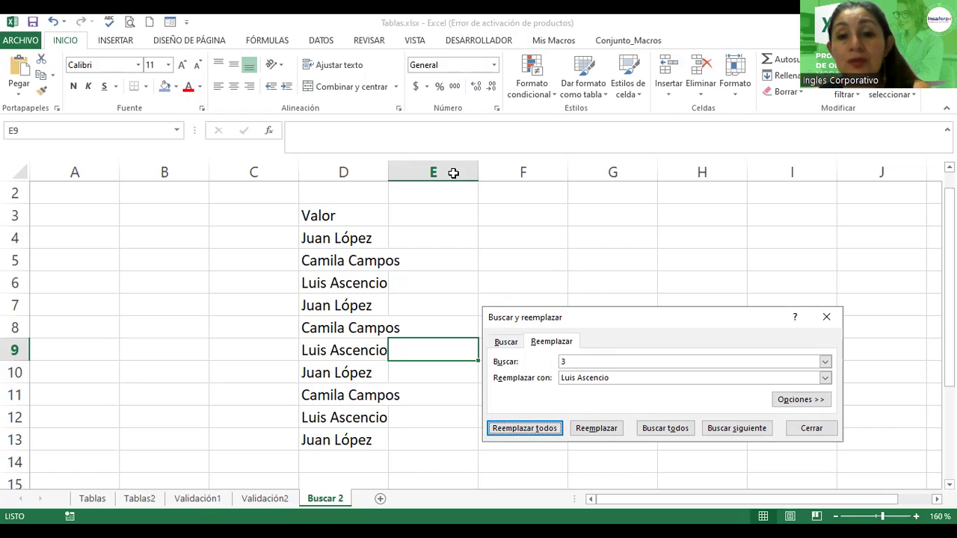
drag(389, 168, 433, 173)
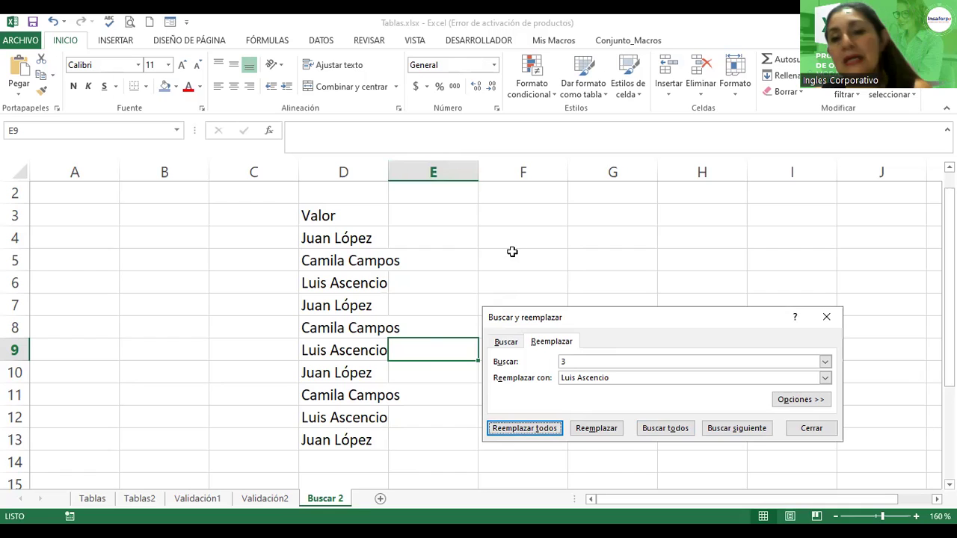
click(870, 317)
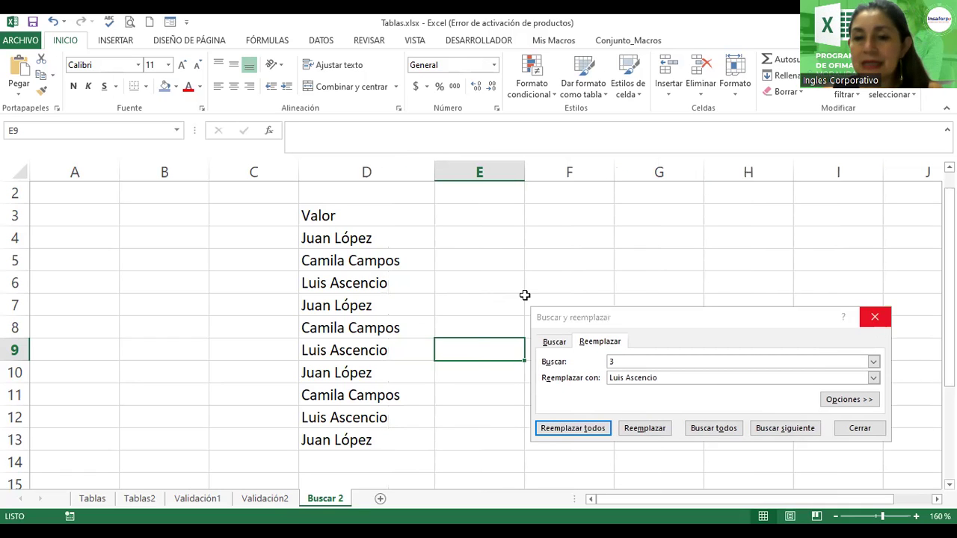
click(374, 239)
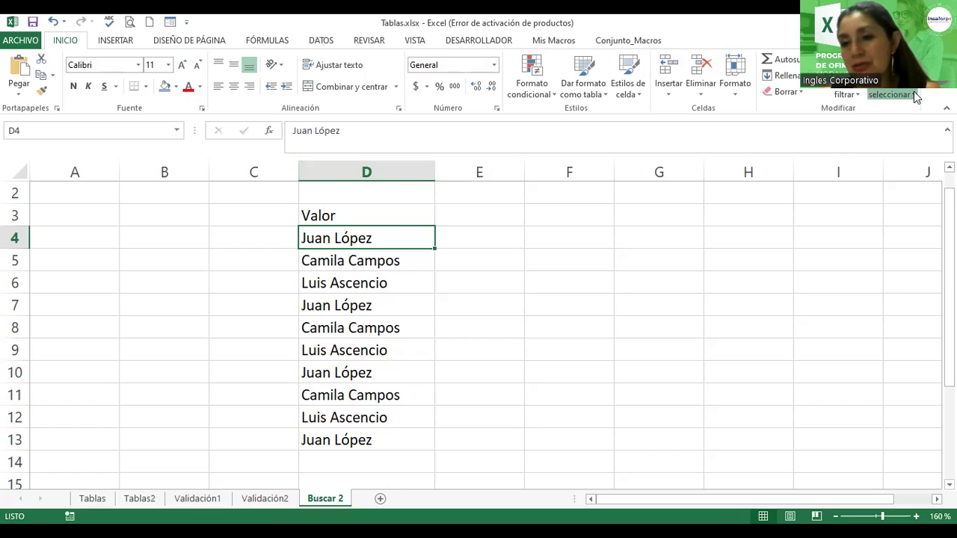
Use Ir a to jump to the Tabla_Vendedor named range on the Tablas sheet
click(913, 93)
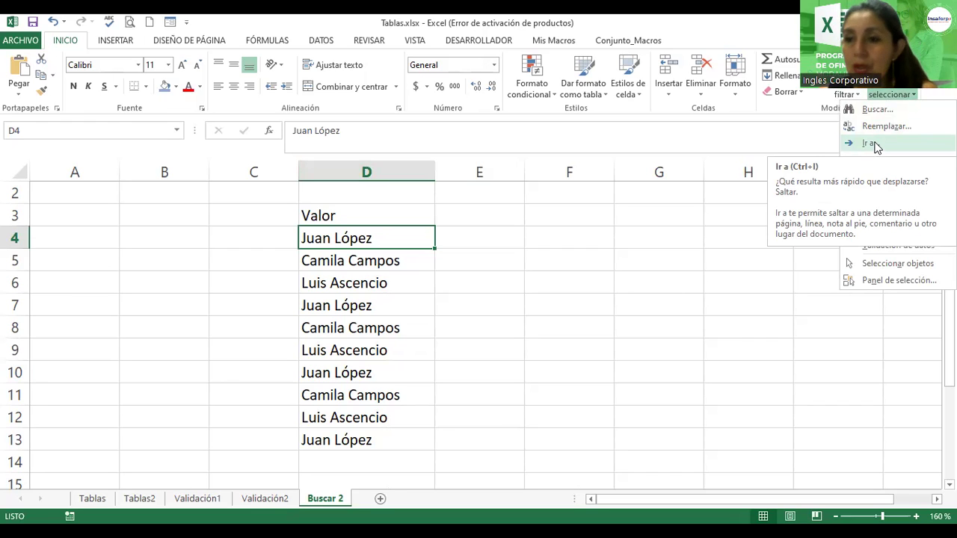
click(873, 143)
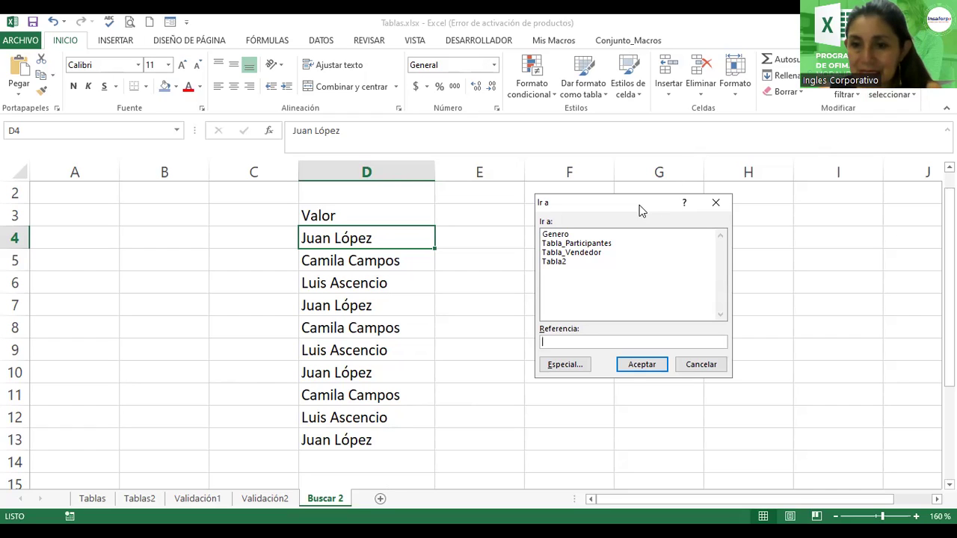
drag(634, 205, 552, 223)
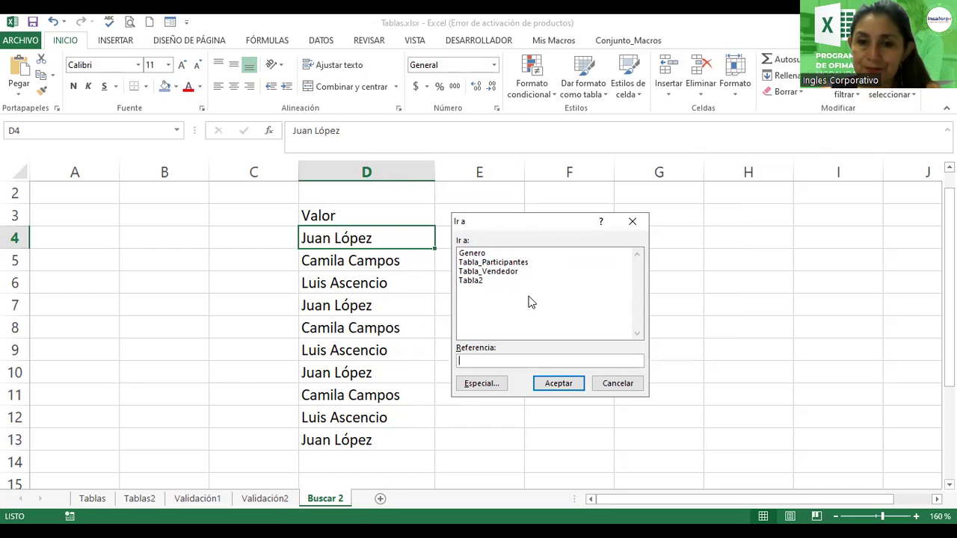
click(497, 272)
click(553, 386)
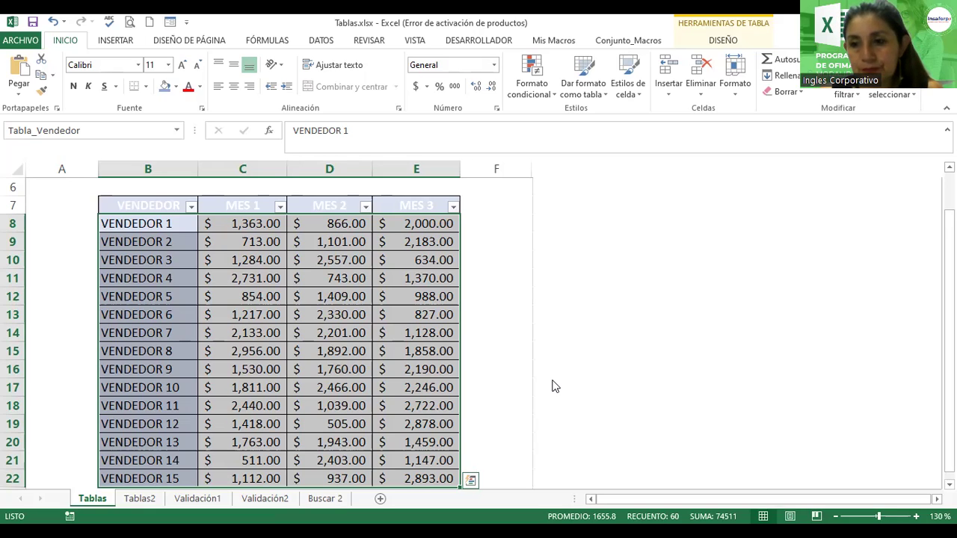
On the Buscar 2 sheet, open the Ir a dialog listing the named ranges
click(326, 499)
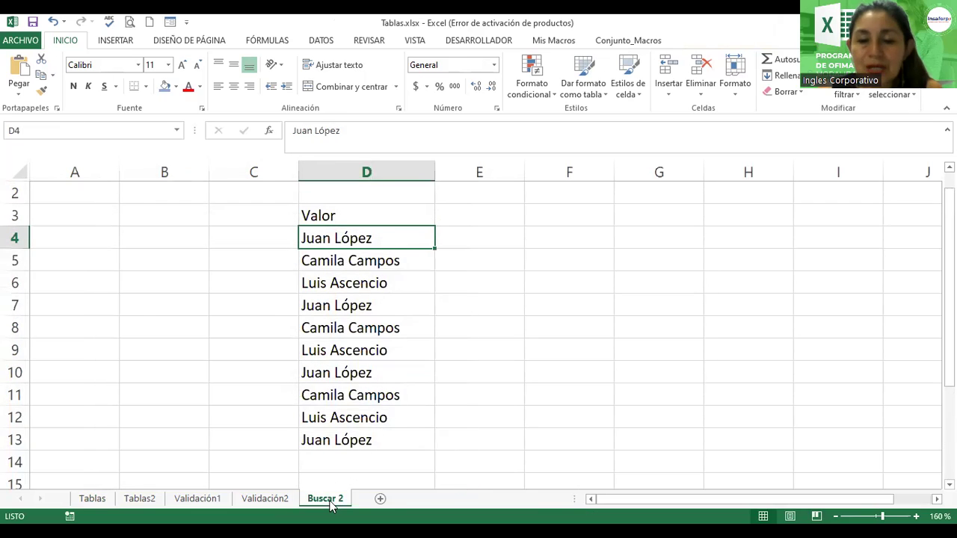
click(906, 95)
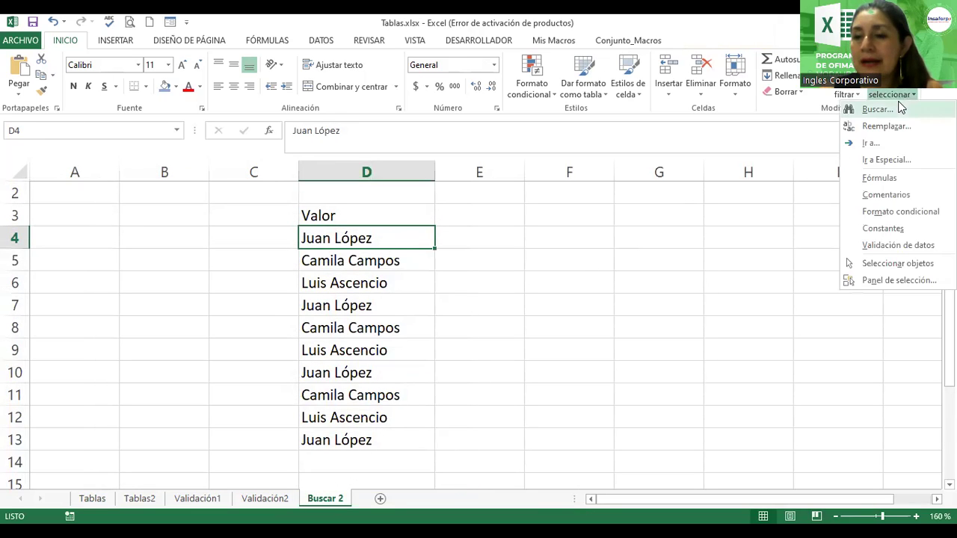
click(890, 146)
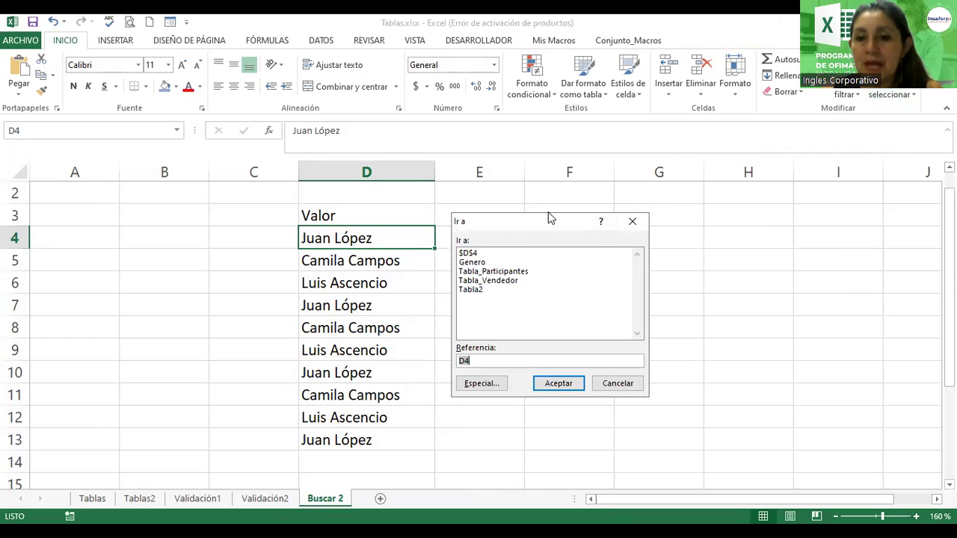
drag(553, 226, 590, 211)
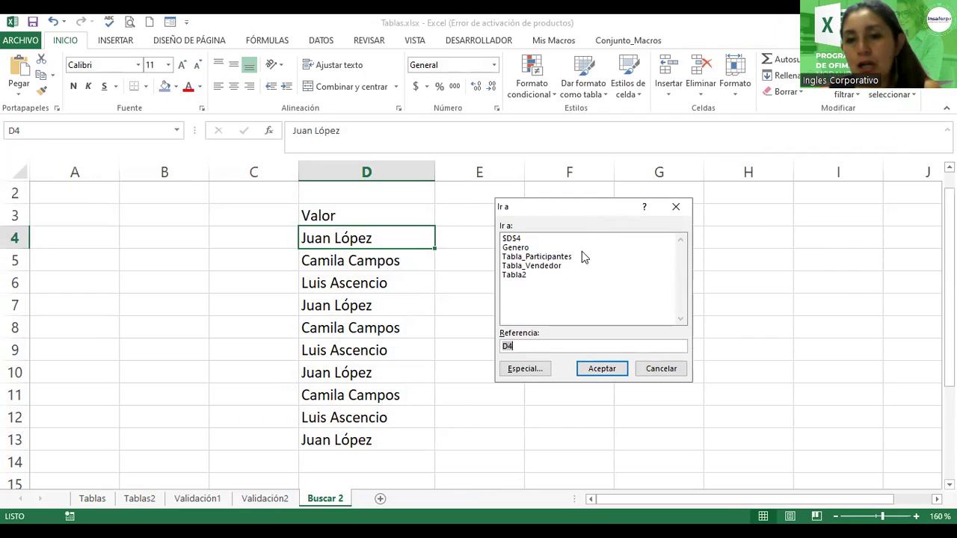
click(553, 346)
key(Tab)
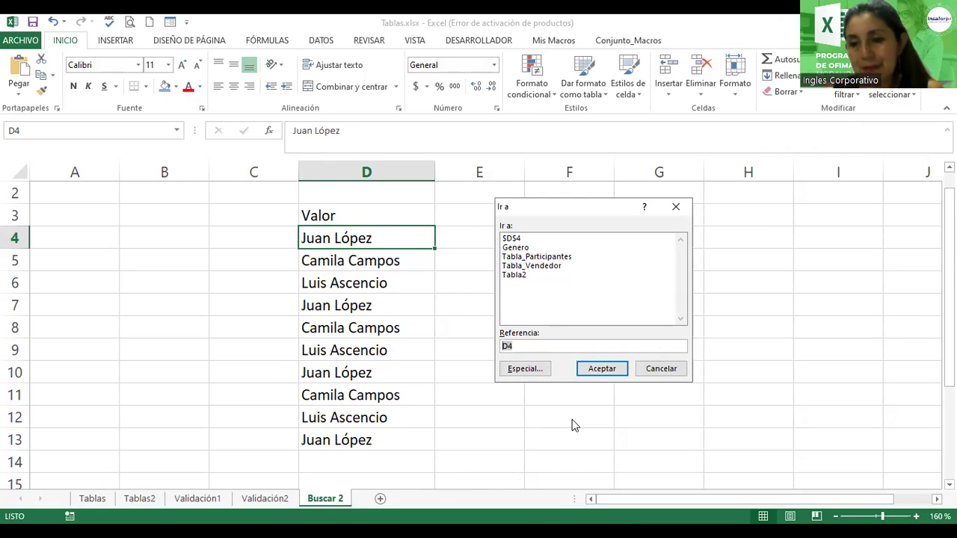
Review the Ir a Especial options, cancel without choosing one, and select cell E5
click(520, 368)
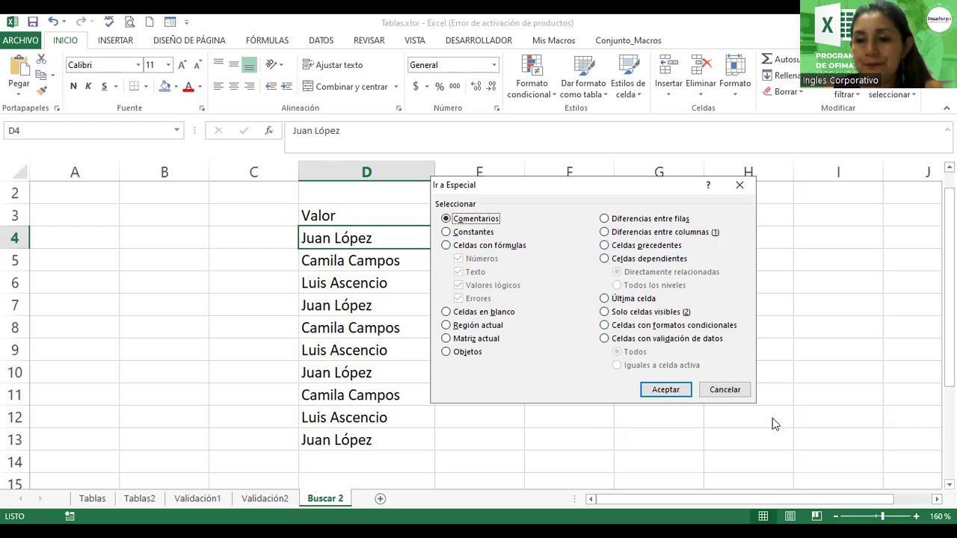
click(727, 395)
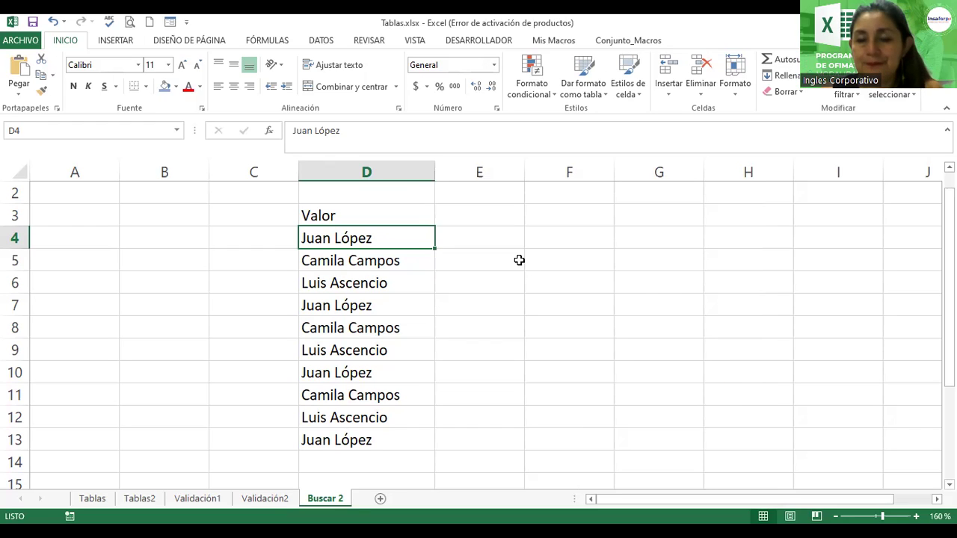
click(519, 260)
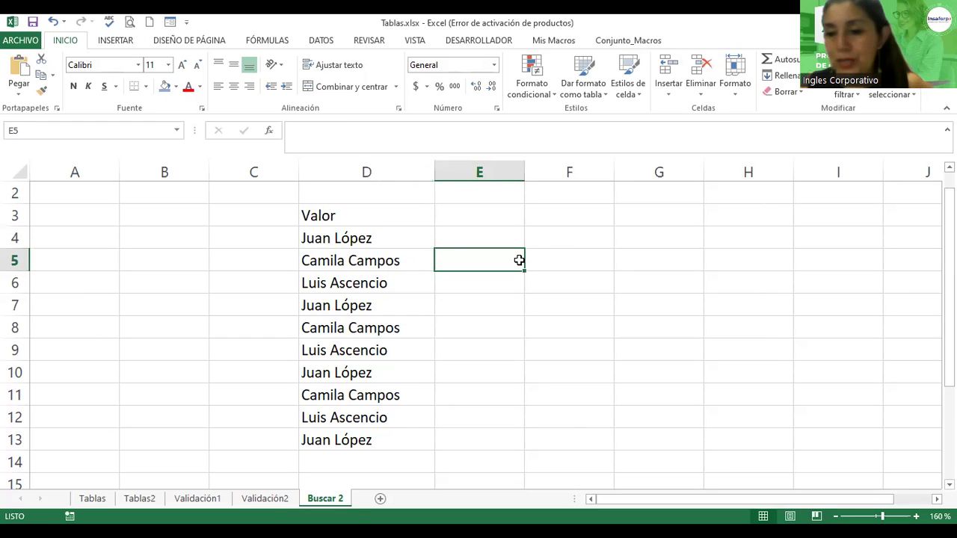
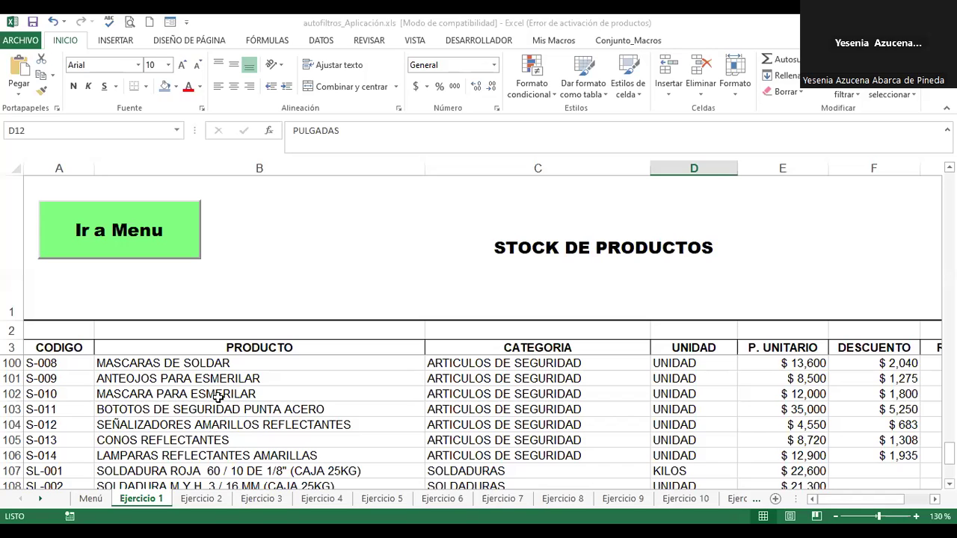
Select the CABLE RIGIDO ROSADO 7 ALAMBRES product cell in the stock list
click(209, 378)
scroll(155, 414, up, 10)
scroll(155, 413, up, 9)
scroll(155, 413, up, 8)
scroll(155, 413, up, 5)
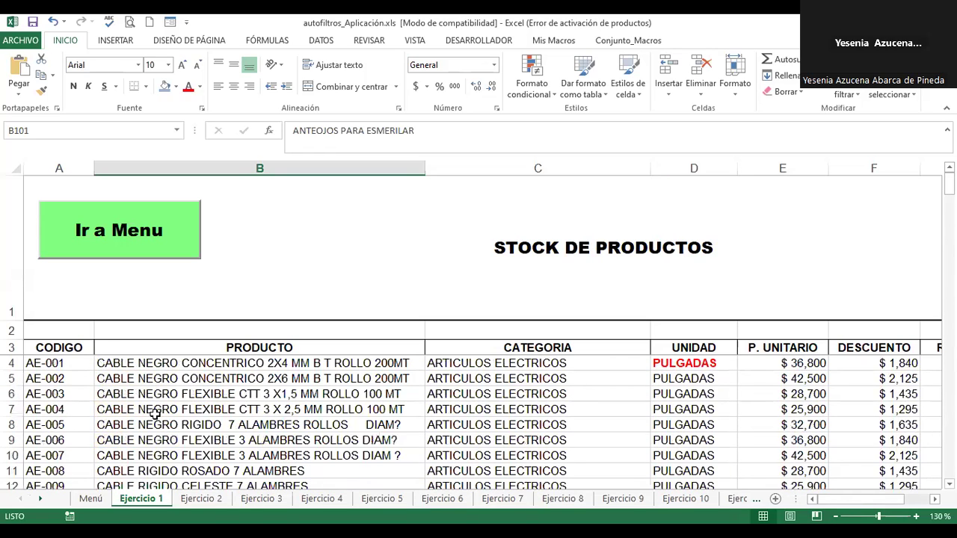
scroll(155, 413, down, 3)
scroll(155, 413, down, 1)
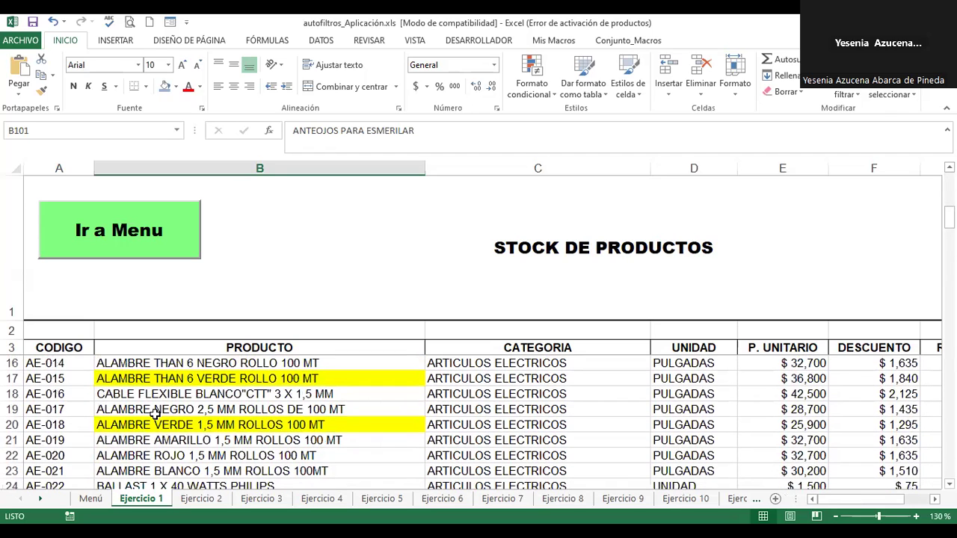
scroll(155, 414, up, 1)
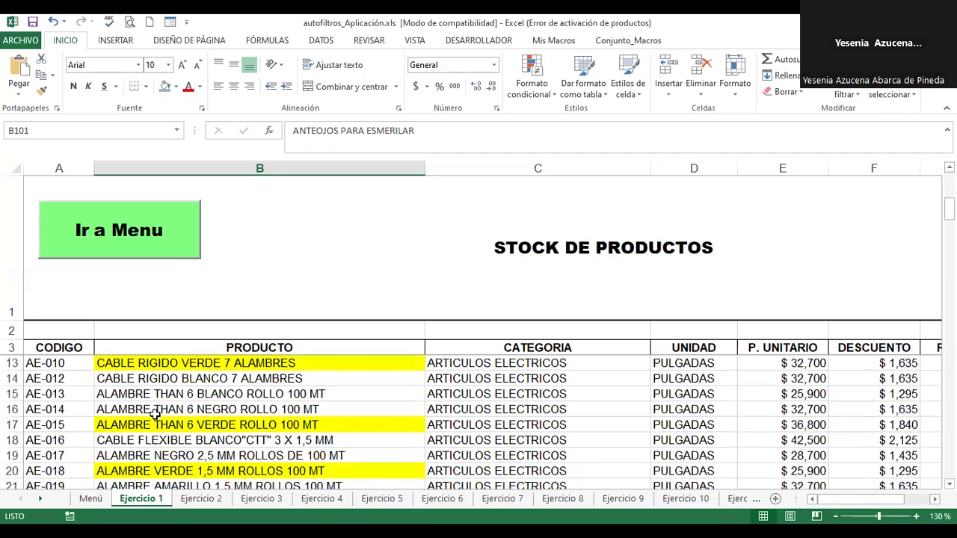
scroll(154, 414, up, 1)
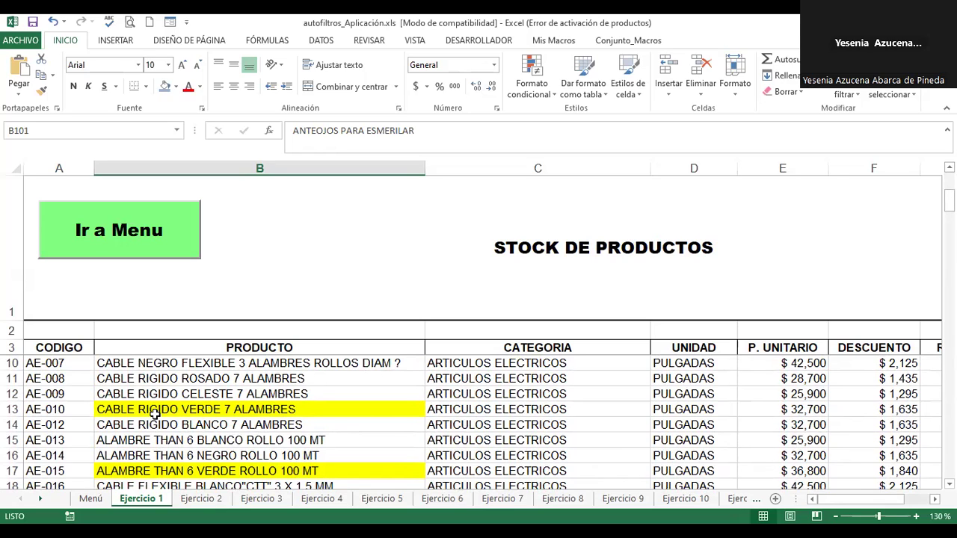
click(141, 379)
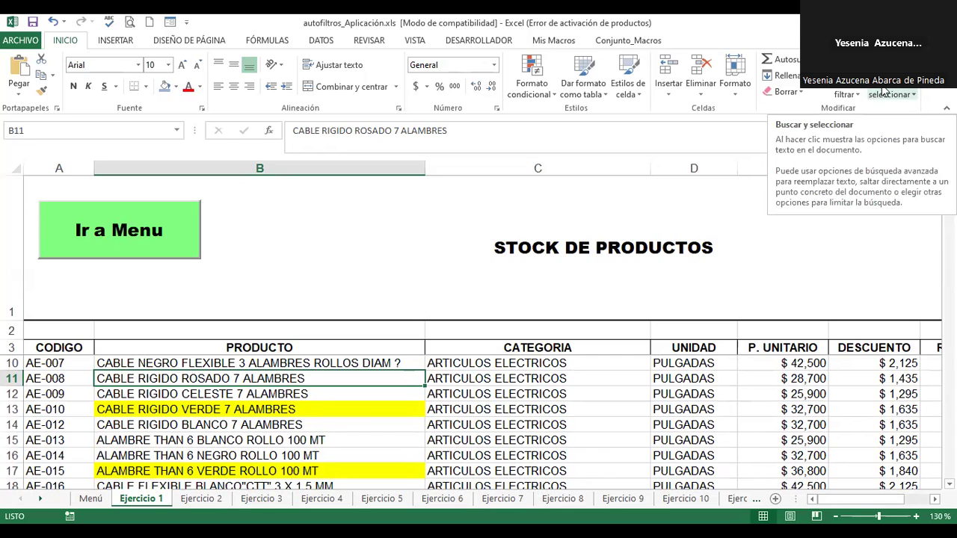
Bring up Buscar y reemplazar on its Reemplazar tab, ready to enter the search text
click(884, 90)
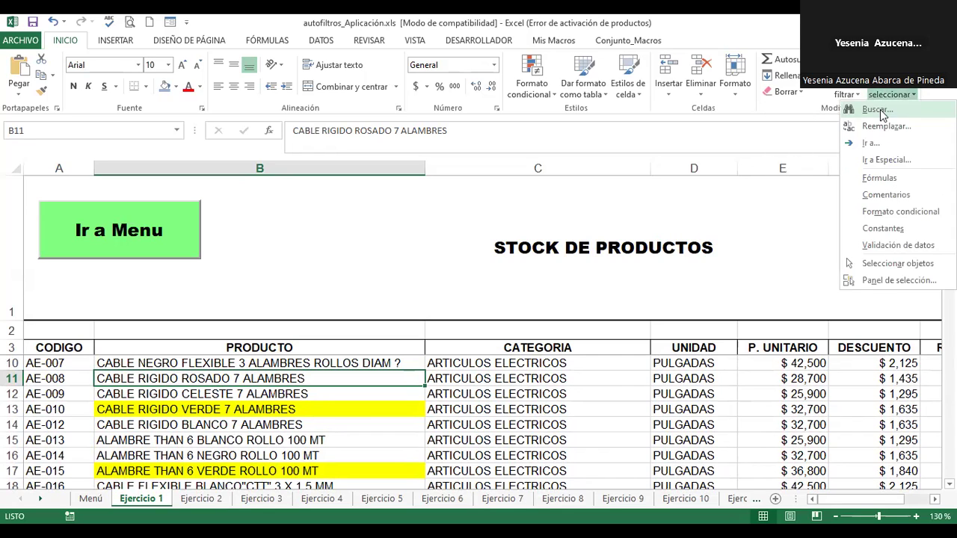
click(877, 110)
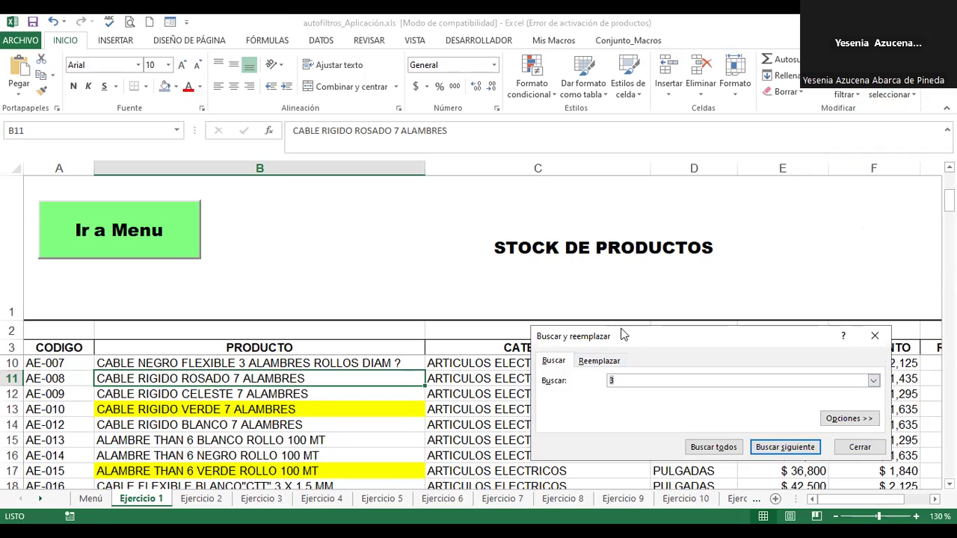
drag(623, 334, 407, 169)
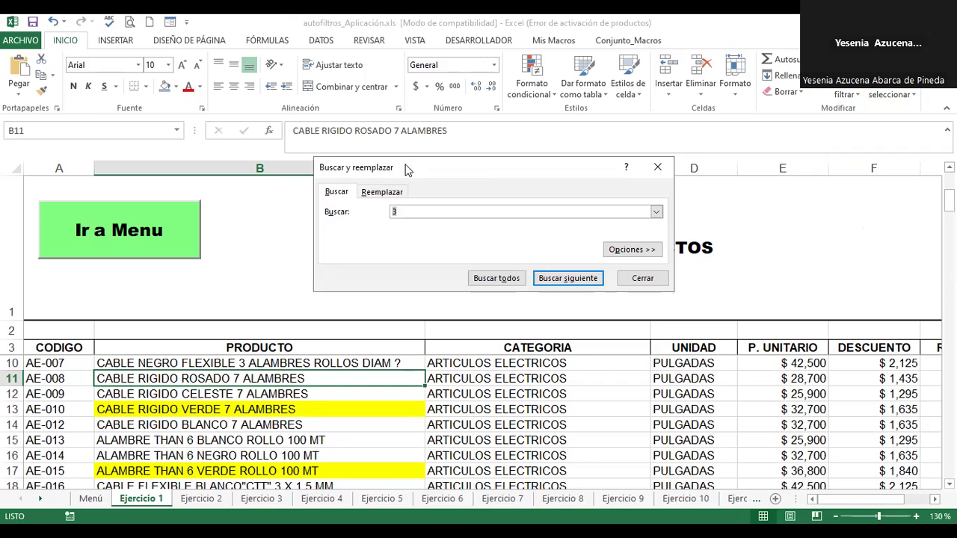
click(383, 193)
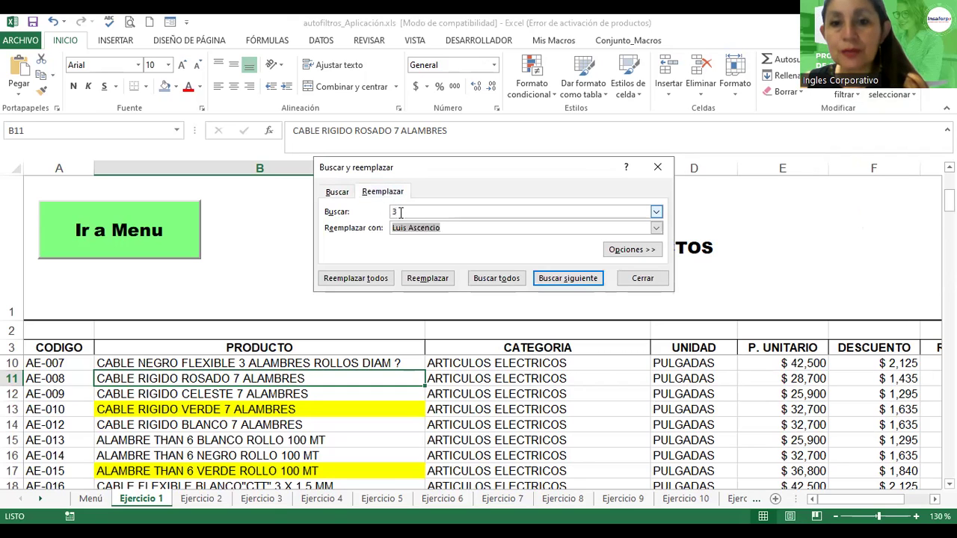
click(368, 206)
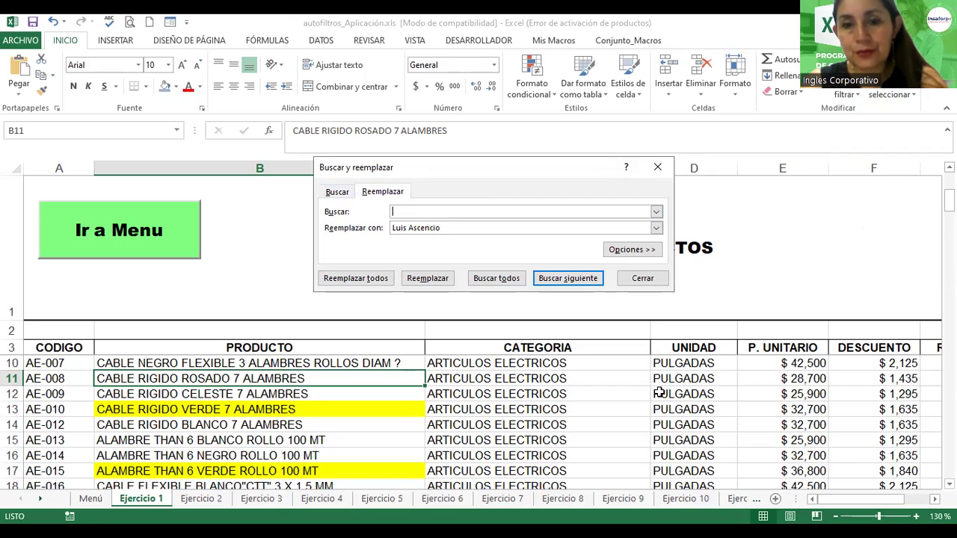
click(526, 212)
Search for ROSADO with AMARILLO as the replacement and list all matches ($B$11)
text(Rosa)
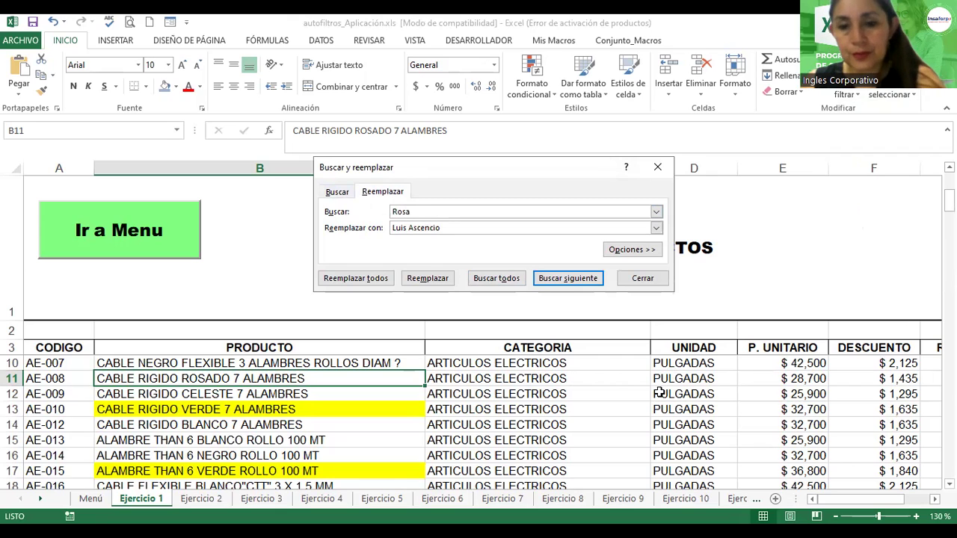
key(BackSpace)
key(BackSpace)
key(BackSpace)
text(O)
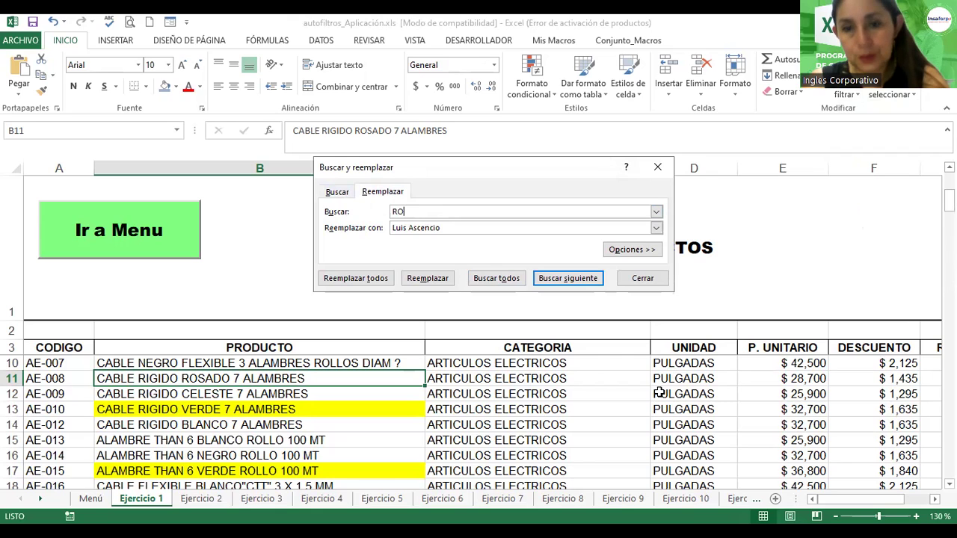
text(SADO)
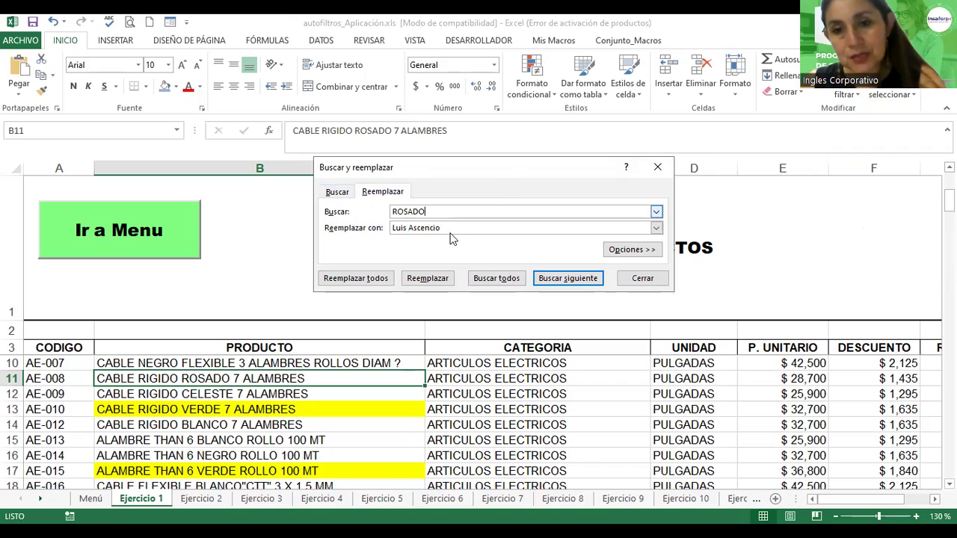
key(Tab)
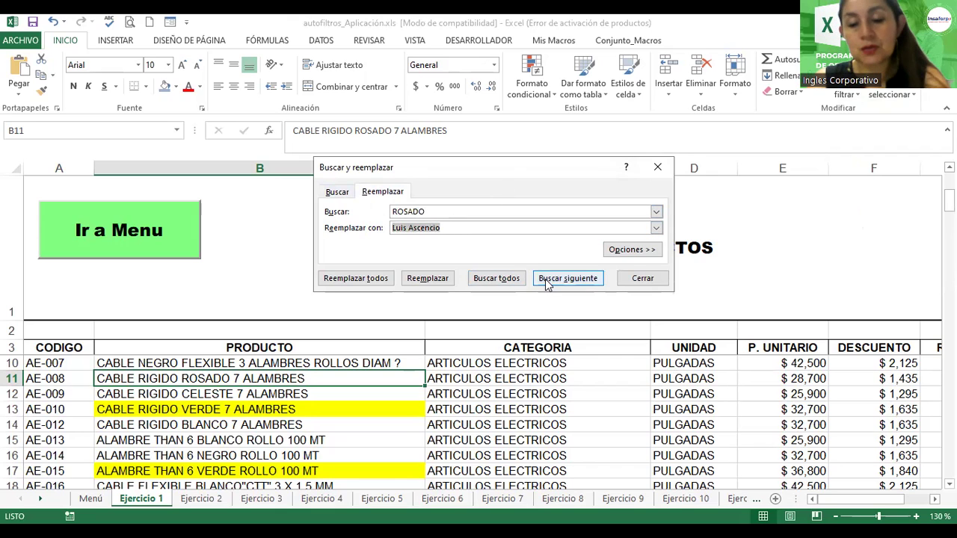
text(aM)
text(MARILLO)
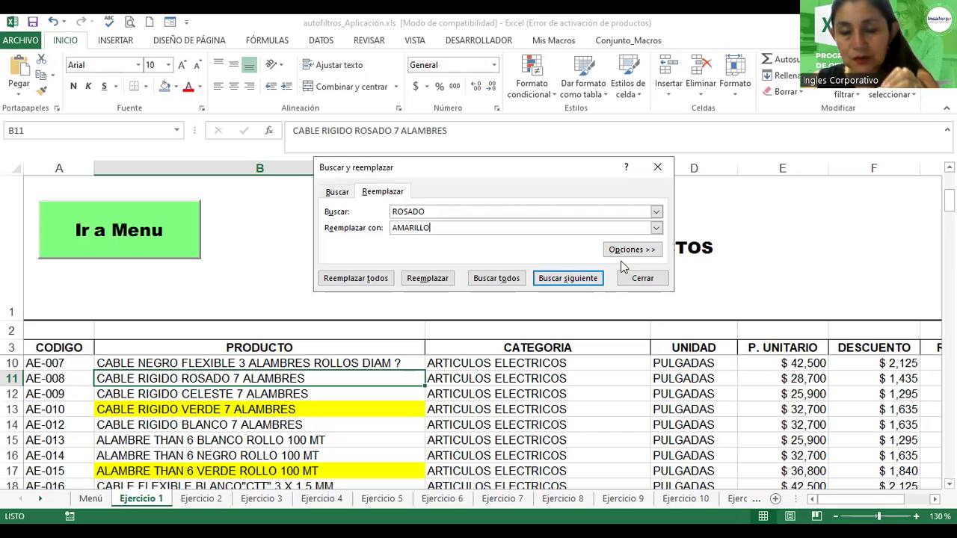
click(493, 281)
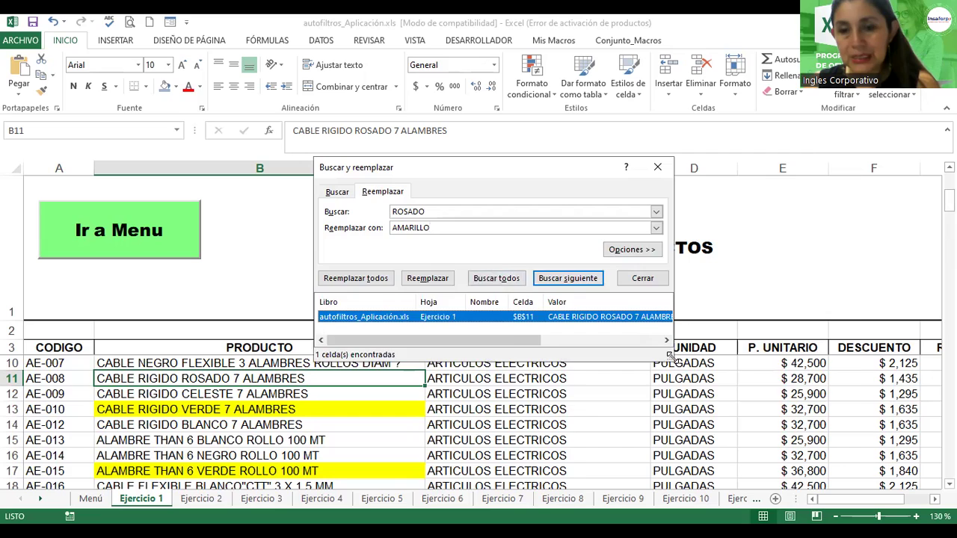
Replace ROSADO with AMARILLO in B11, giving CABLE RIGIDO AMARILLO 7 ALAMBRES, and close the dialog
drag(671, 356, 858, 402)
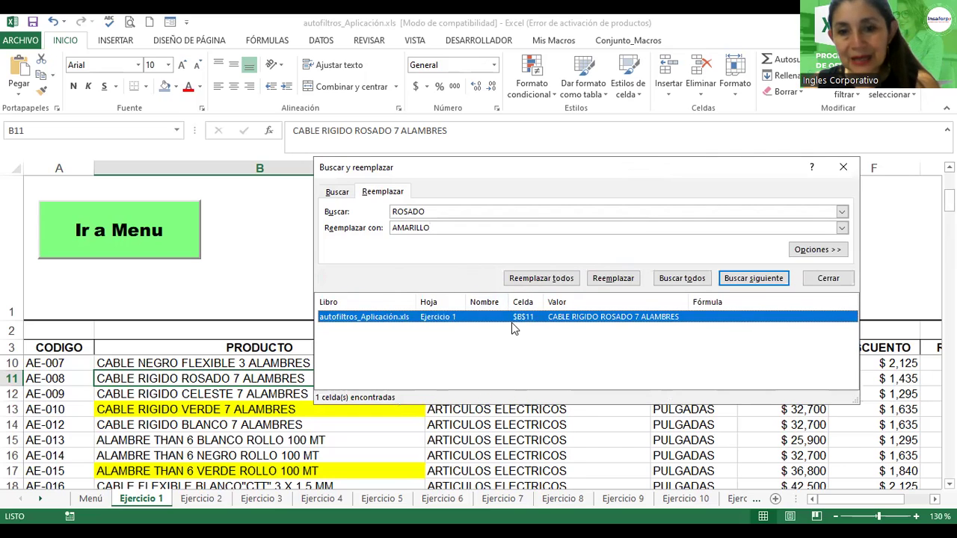
click(521, 322)
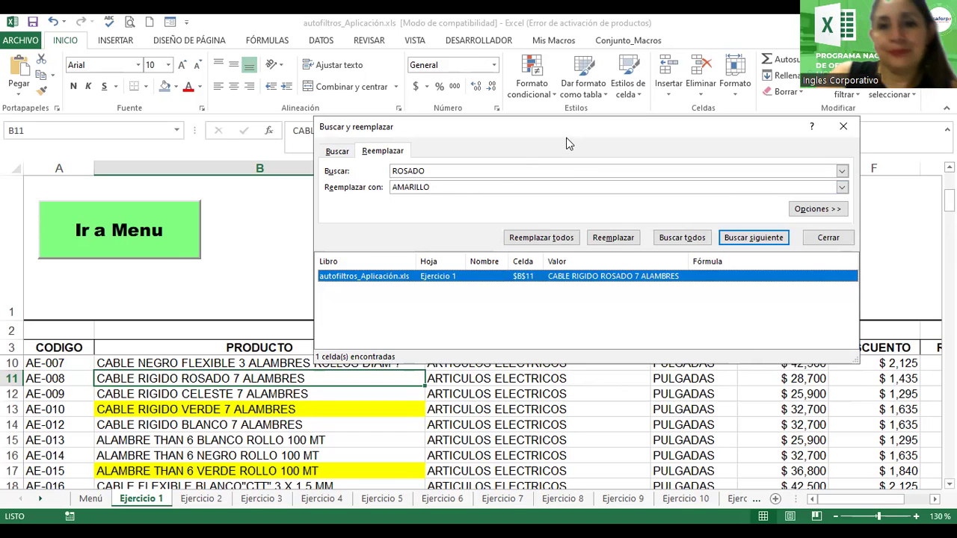
drag(567, 143, 429, 117)
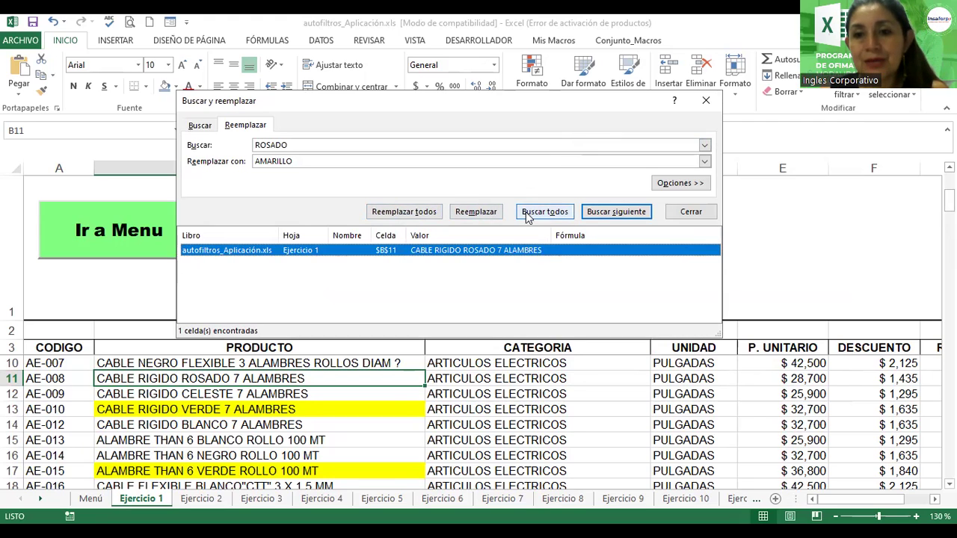
click(479, 213)
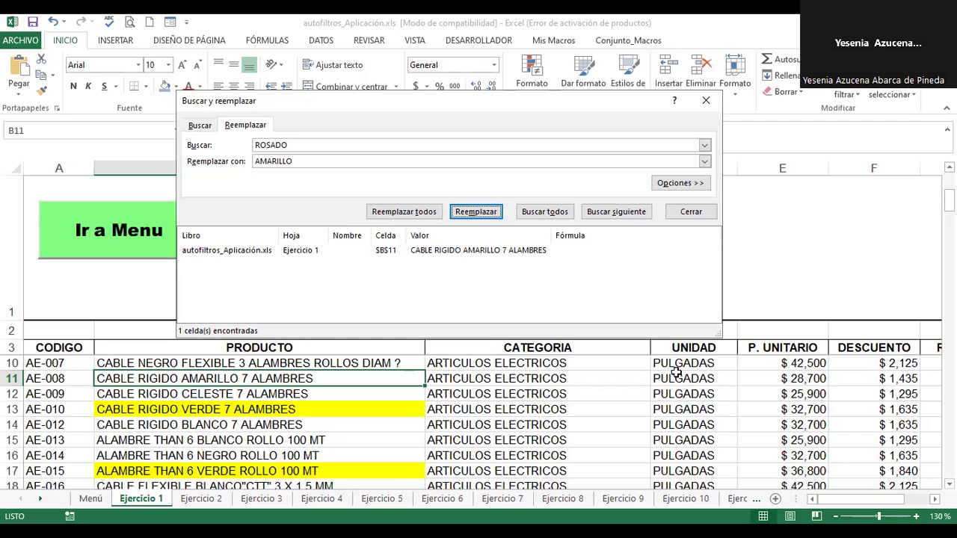
click(671, 211)
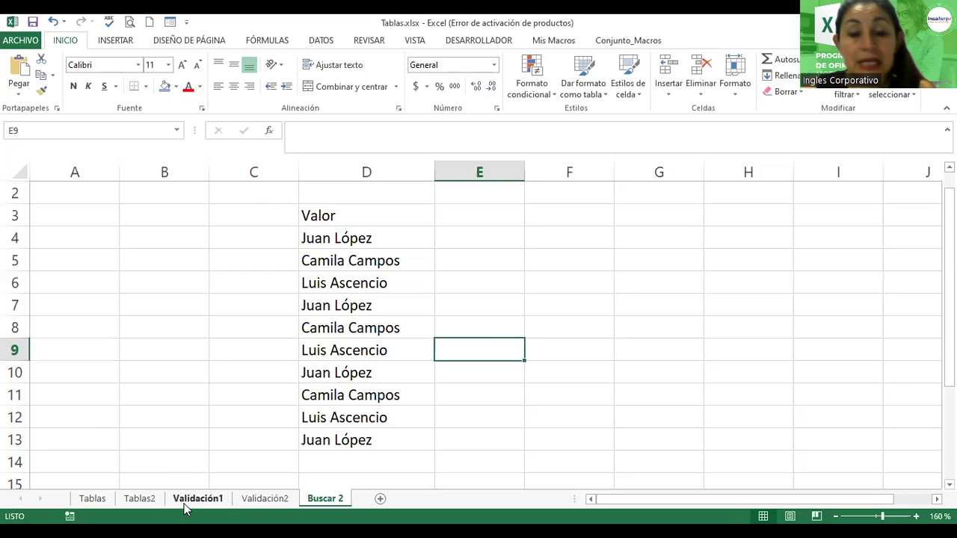
Go to the Validación2 sheet and select A5:A15 under Códigos únicos
click(265, 498)
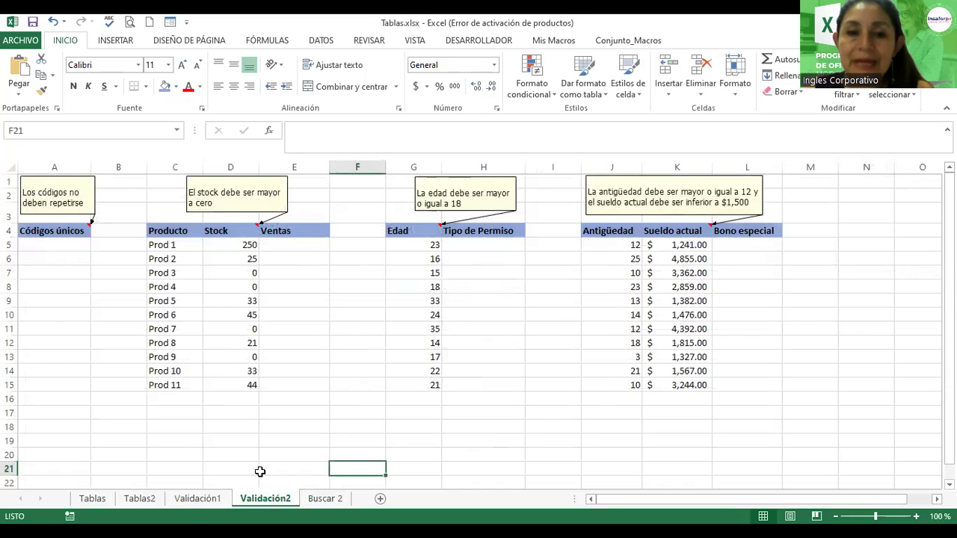
click(53, 244)
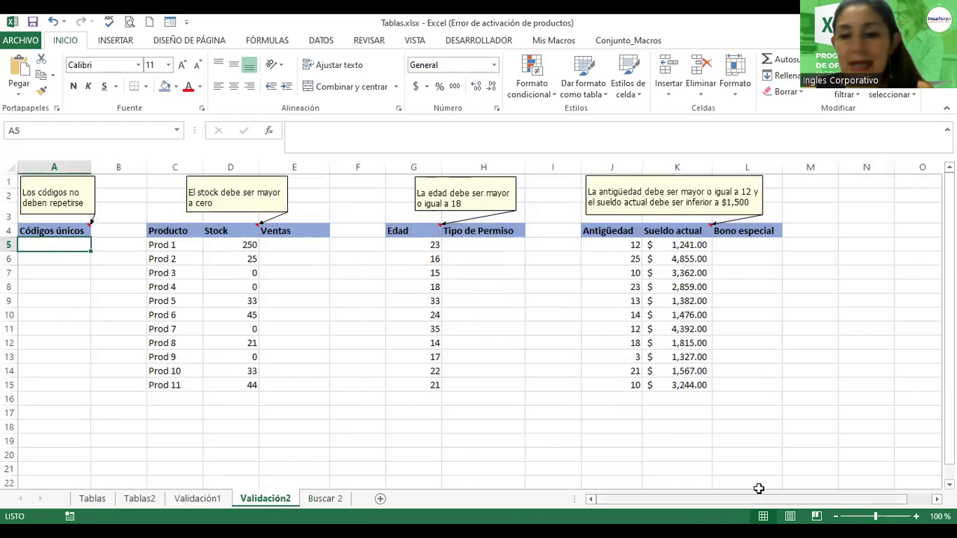
drag(569, 497, 448, 497)
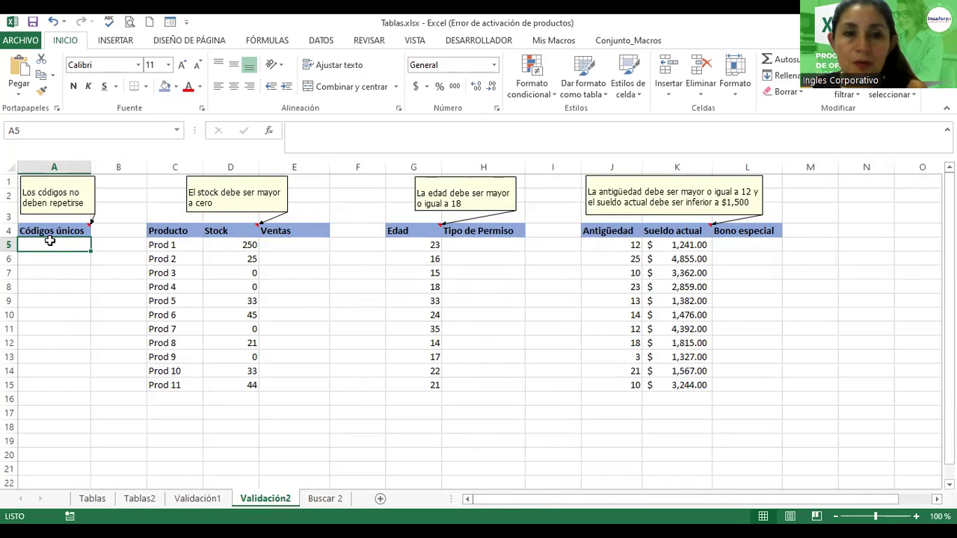
drag(53, 245, 56, 381)
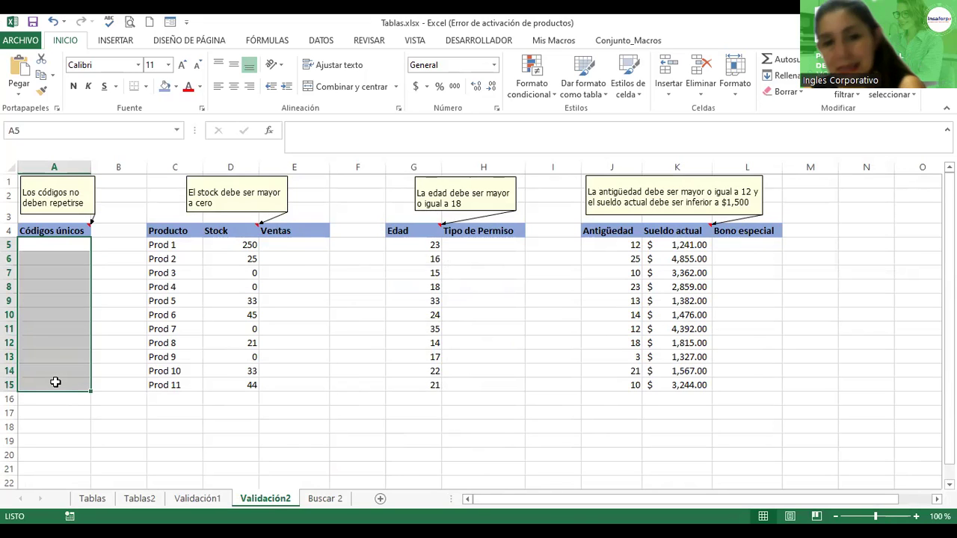
click(113, 258)
ctrl+scroll(135, 294, up, 2)
ctrl+scroll(129, 295, up, 2)
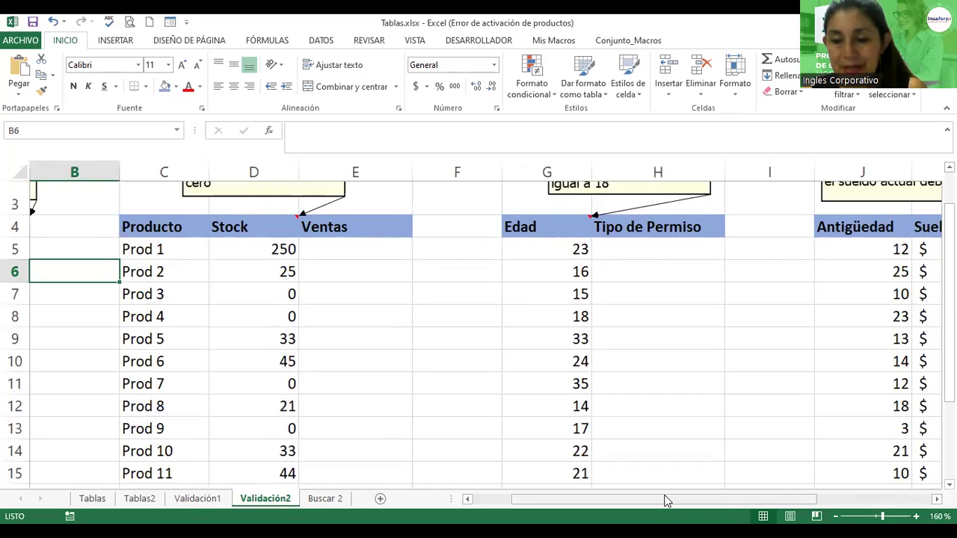
click(463, 499)
click(64, 242)
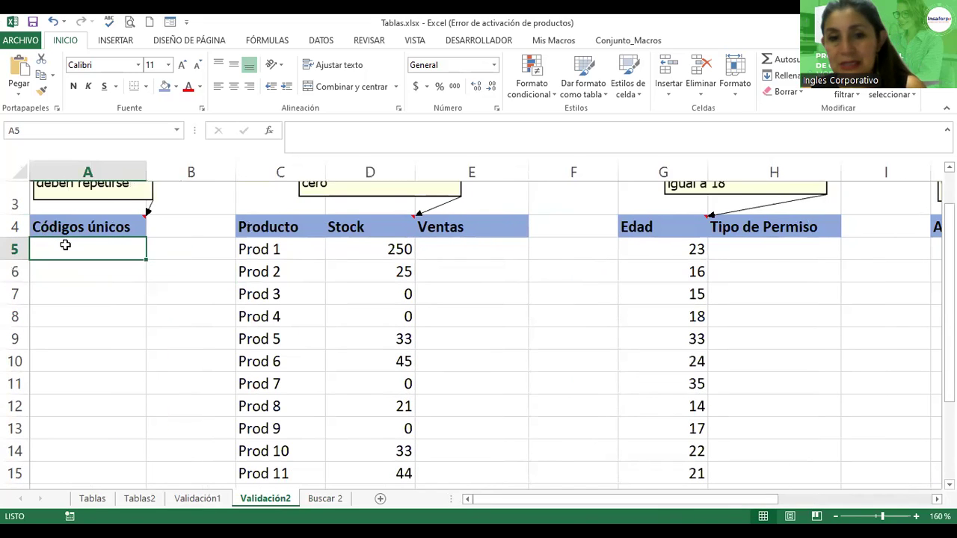
ctrl+scroll(66, 244, down, 1)
scroll(88, 268, down, 1)
scroll(88, 269, up, 1)
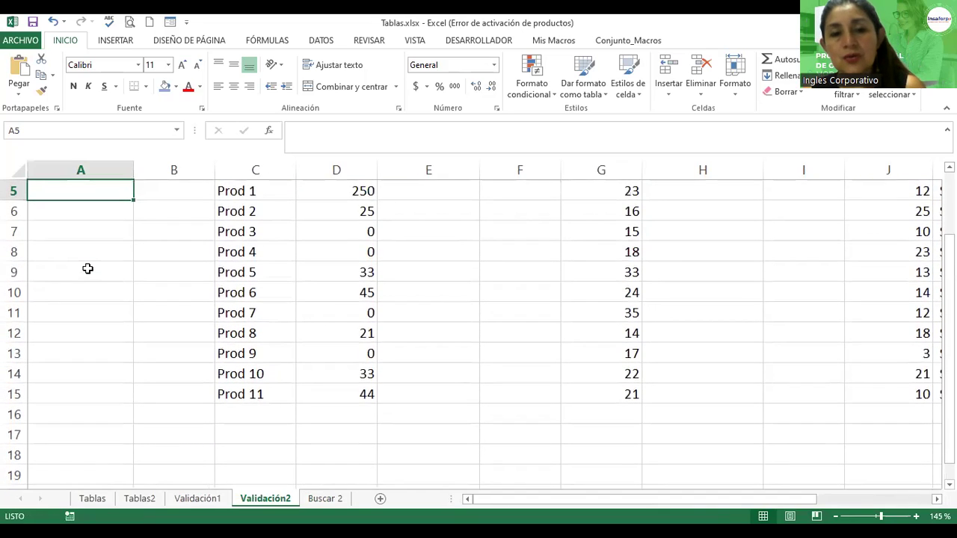
scroll(88, 268, up, 1)
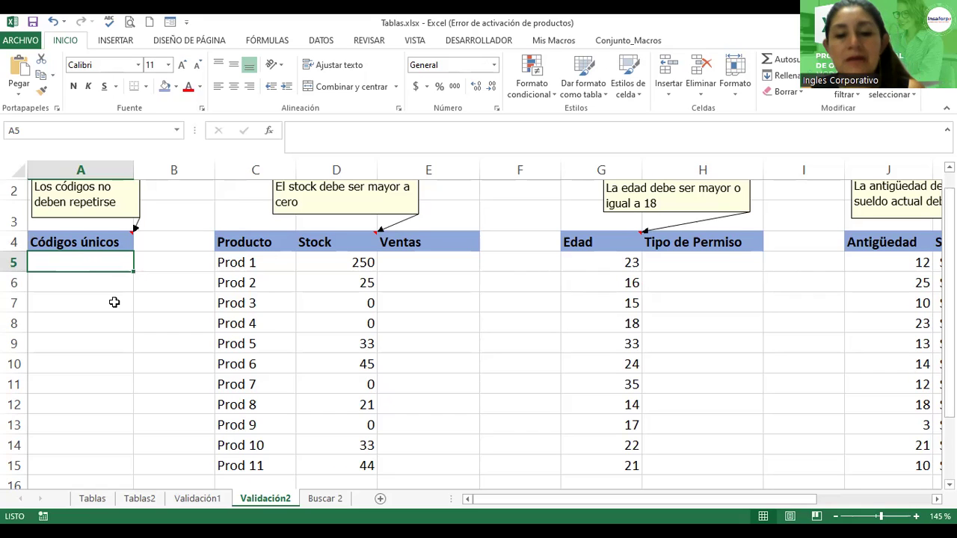
Enter test codes ma-2023-0001 in A5 and MA-2023-0001 in A6, then clear both
text(ma-)
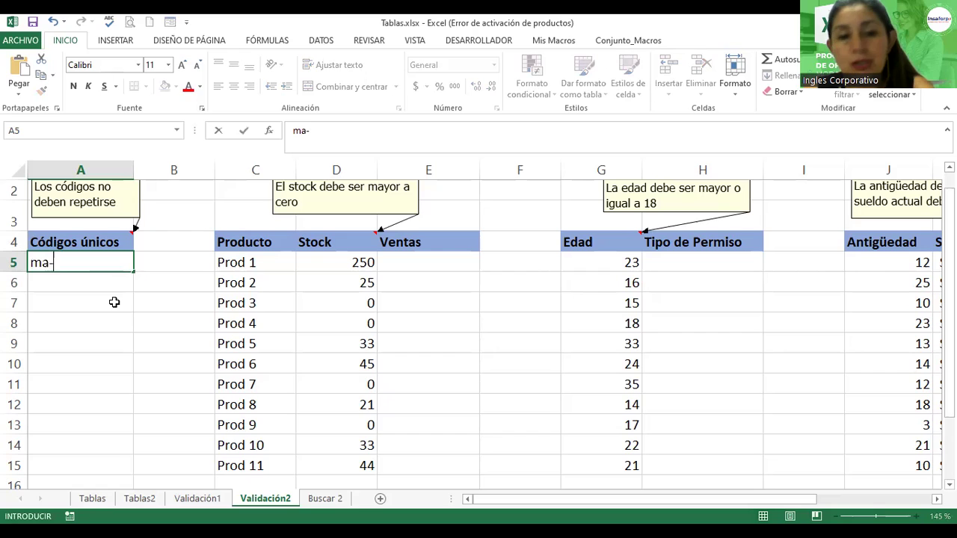
text(2023)
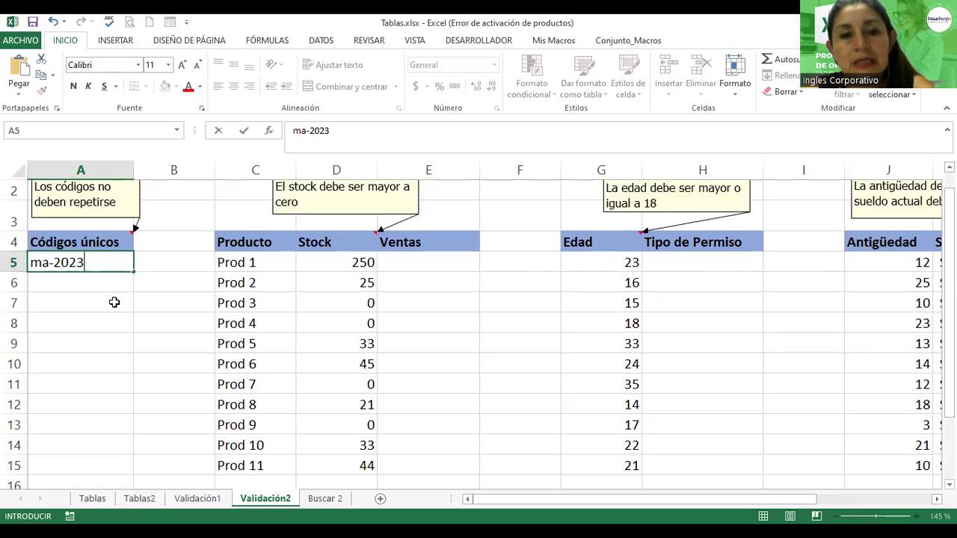
text(-0001)
key(Return)
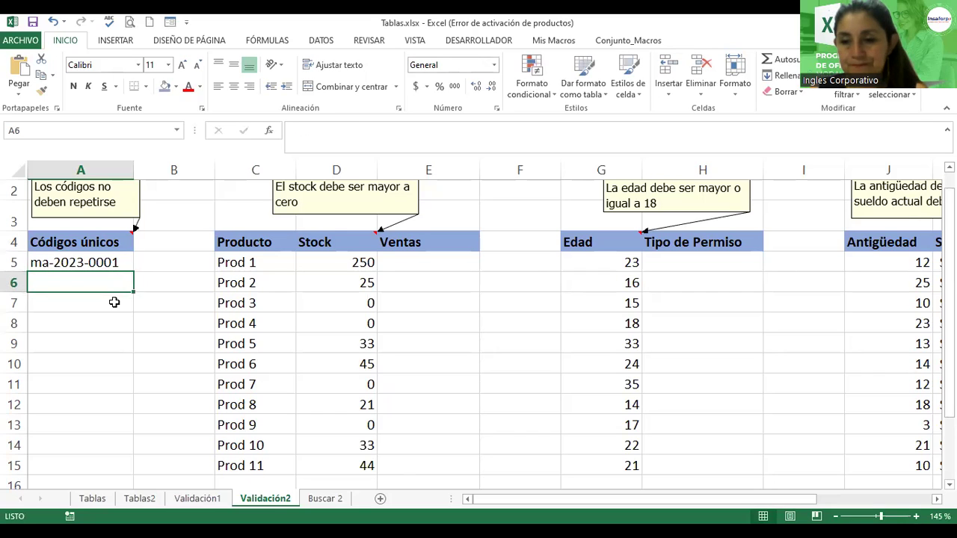
text(MA)
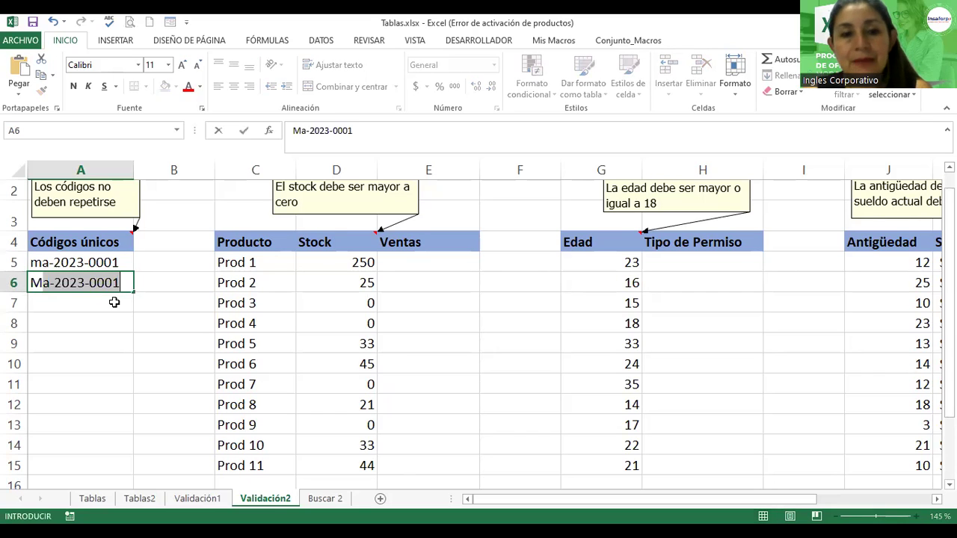
text(-)
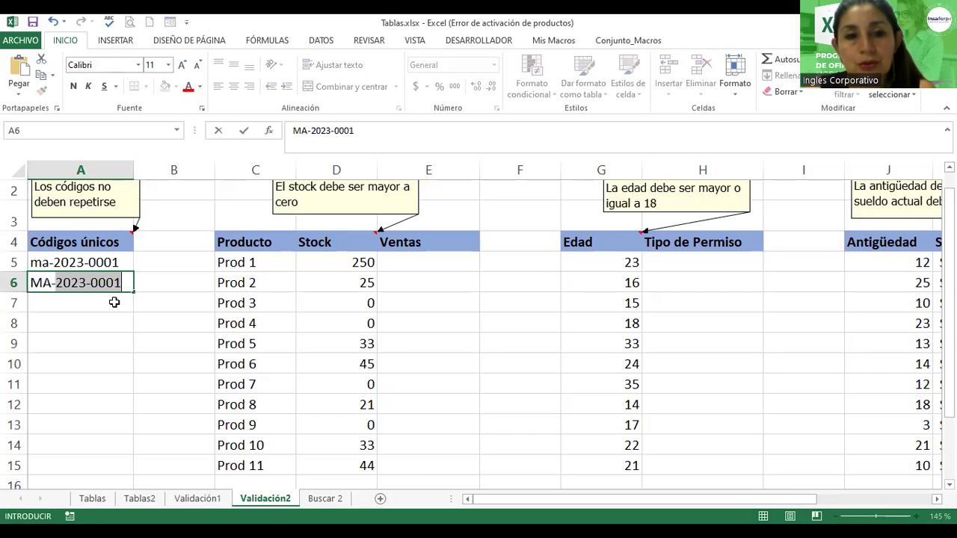
text(2023-00)
key(Delete)
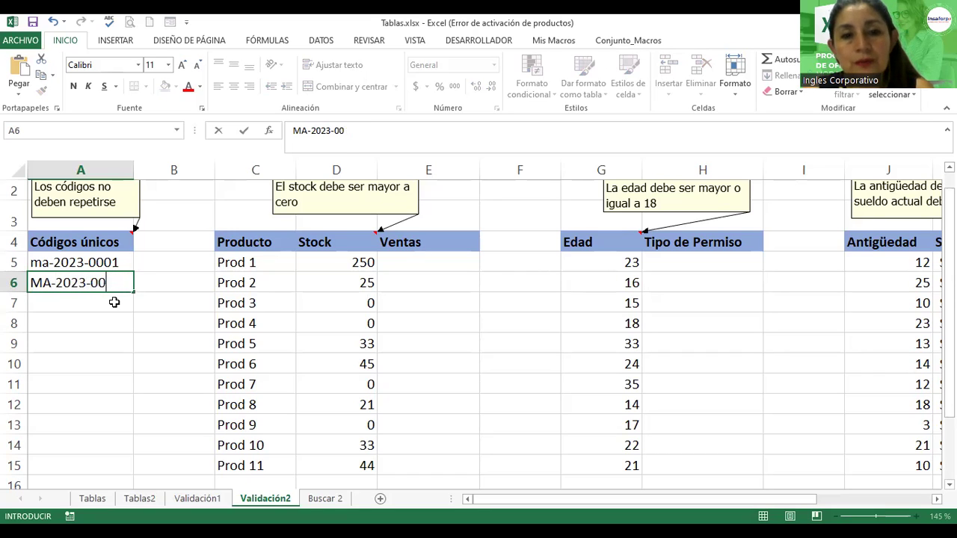
text(01)
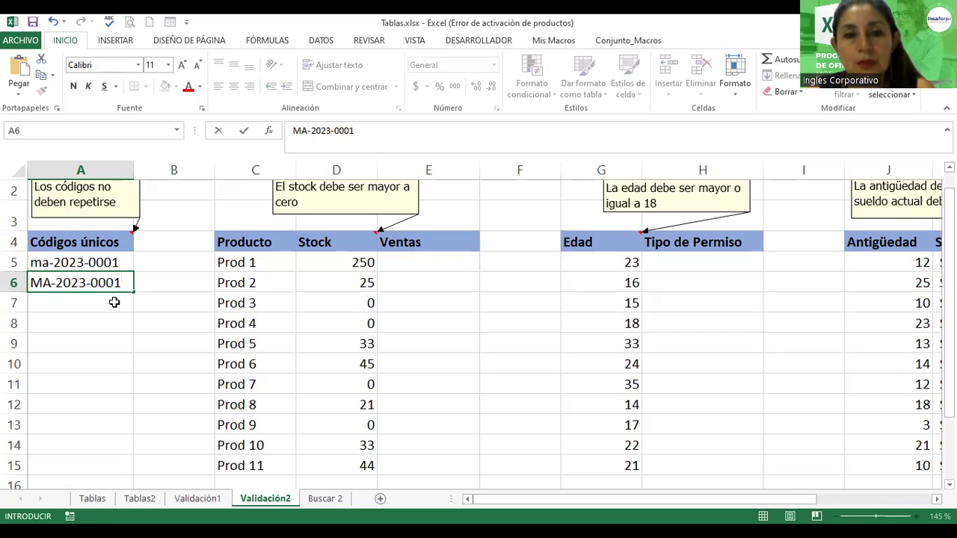
key(Return)
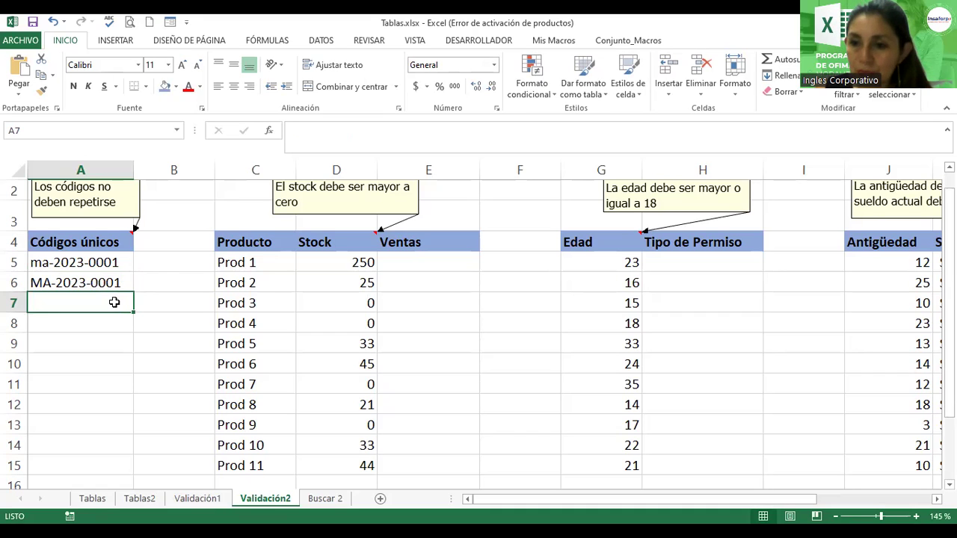
mouse_move(85, 263)
mouse_down()
mouse_move(103, 434)
mouse_move(106, 411)
mouse_up()
key(Delete)
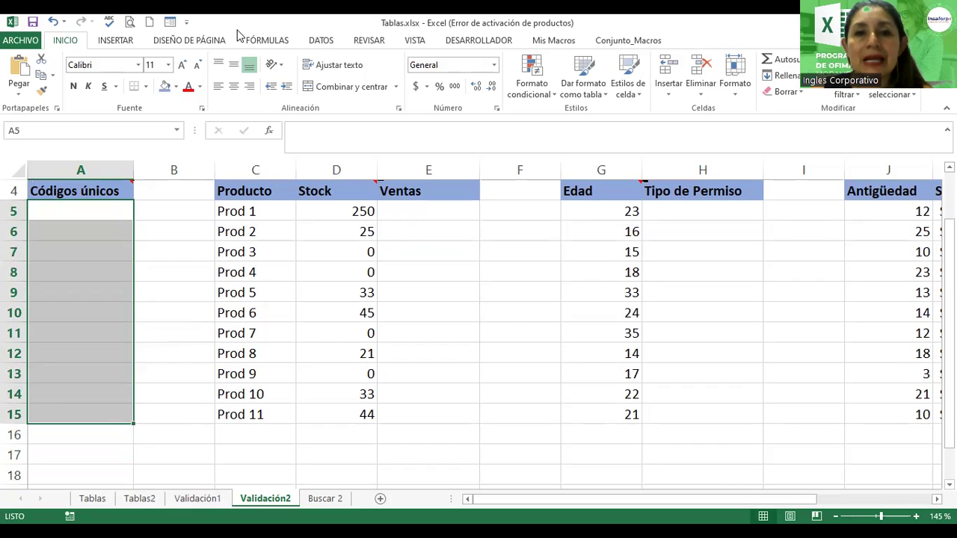
In Validación de datos for A5:A15, allow Personalizada and start the formula =CONTAR.SI(
click(319, 41)
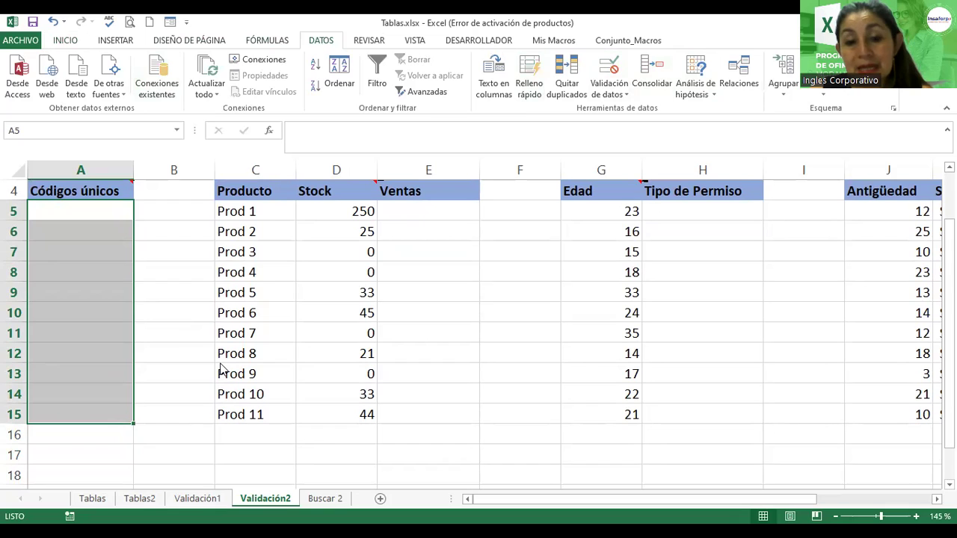
click(622, 88)
click(632, 110)
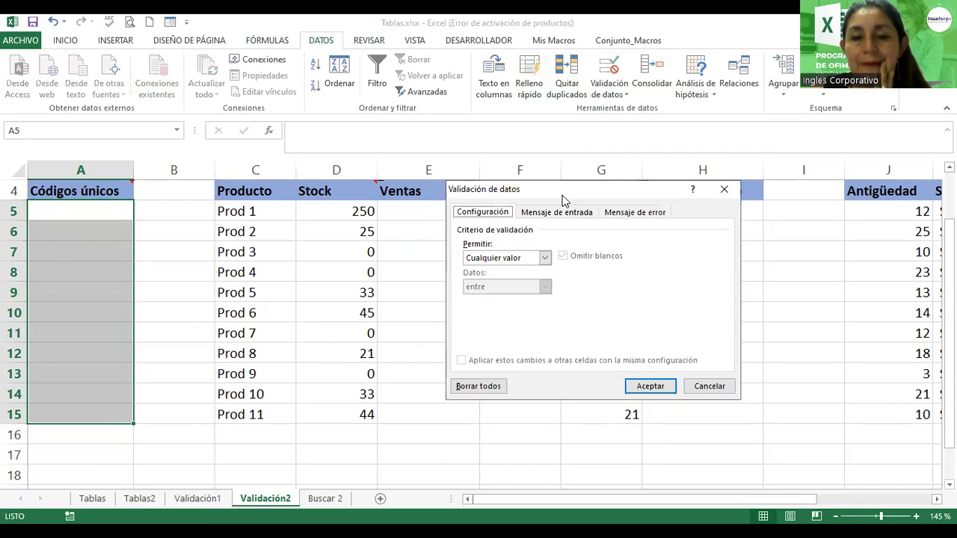
drag(563, 200, 413, 197)
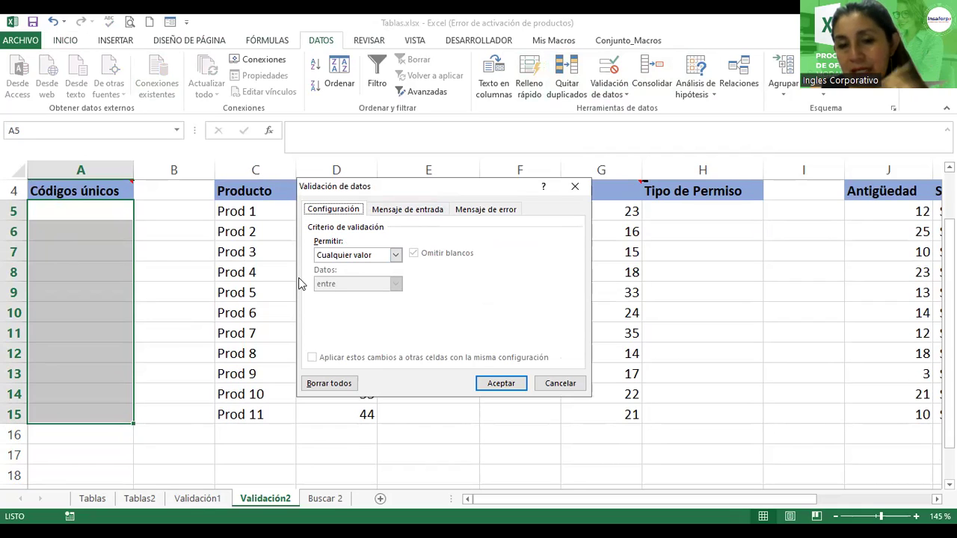
click(396, 255)
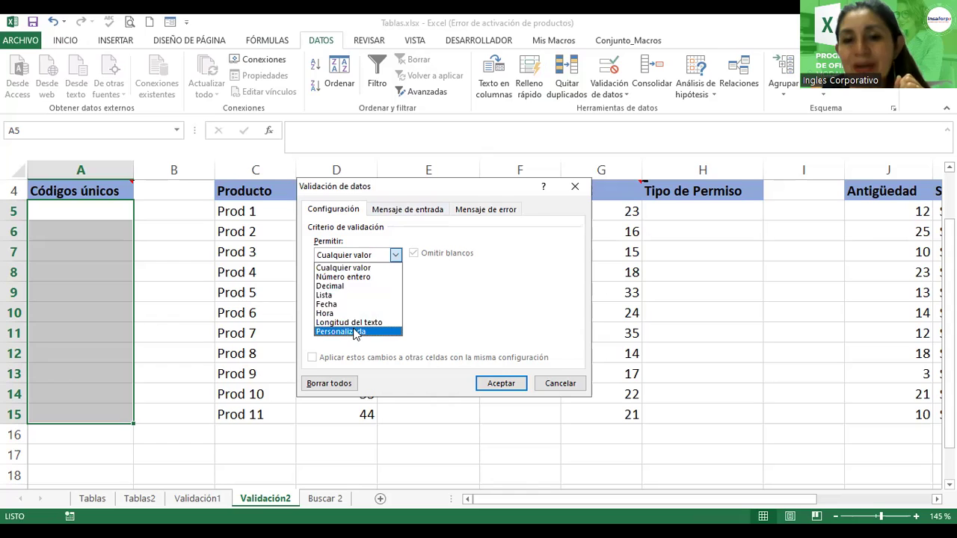
click(355, 331)
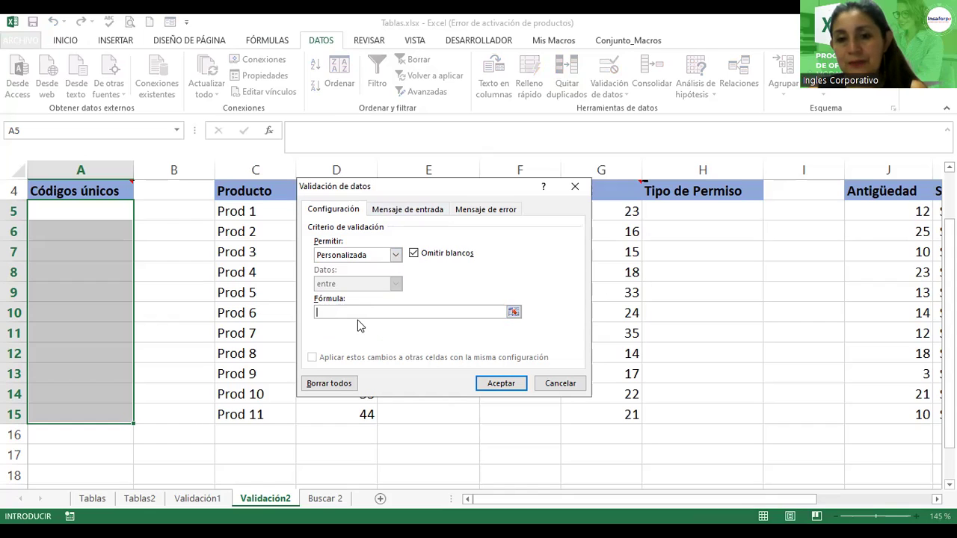
text(=CONTAR.SI()
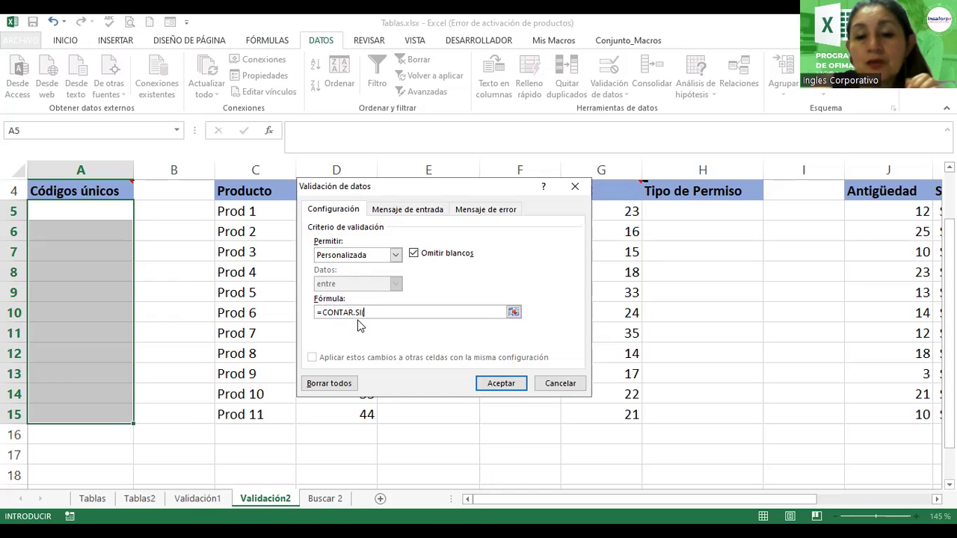
Complete the custom formula as =CONTAR.SI($A$5:$A$15;A5)=1 with an absolute code range
click(77, 212)
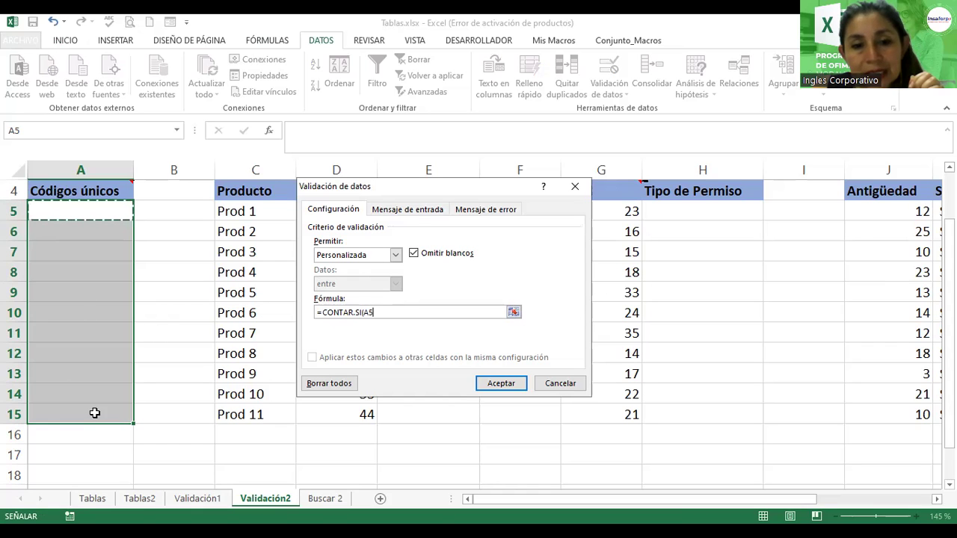
shift+click(109, 412)
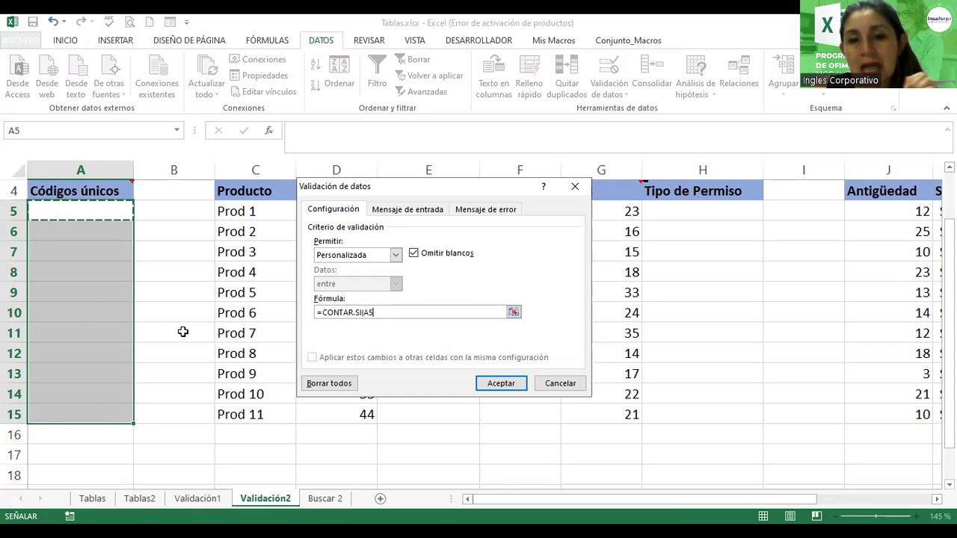
click(411, 313)
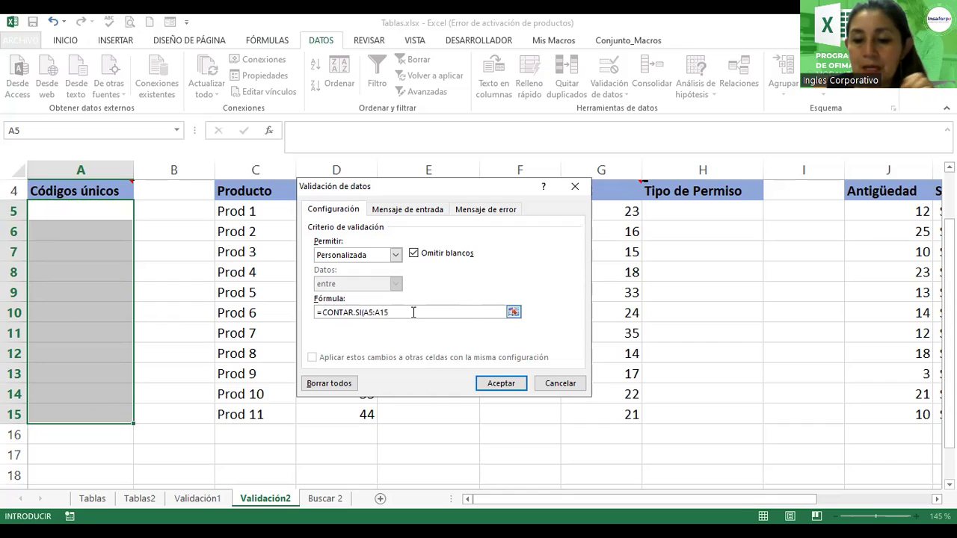
text(;)
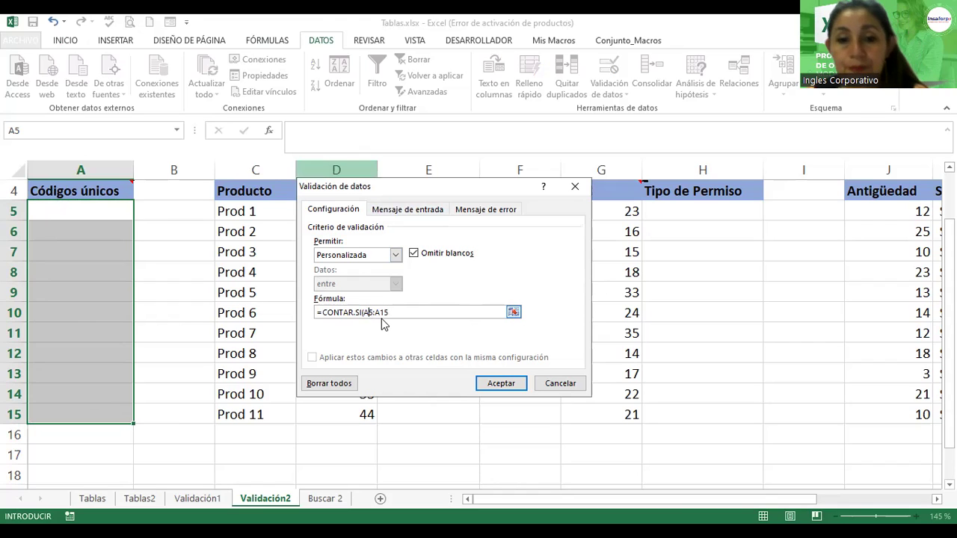
key(F4)
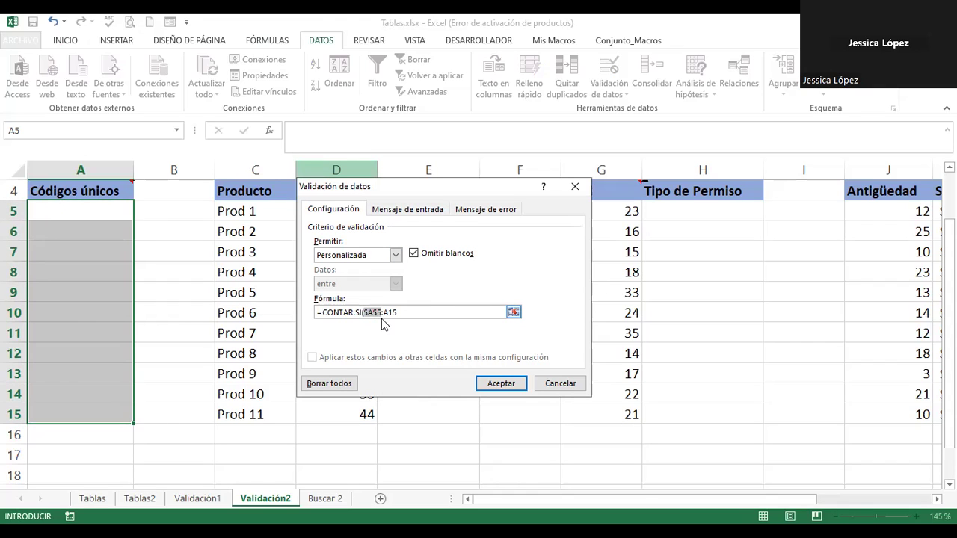
click(393, 313)
key(F4)
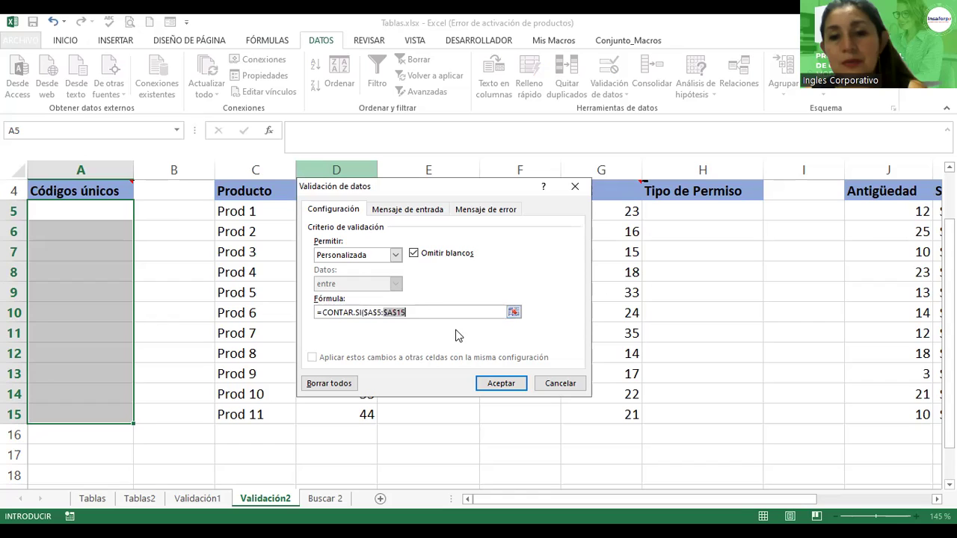
click(416, 313)
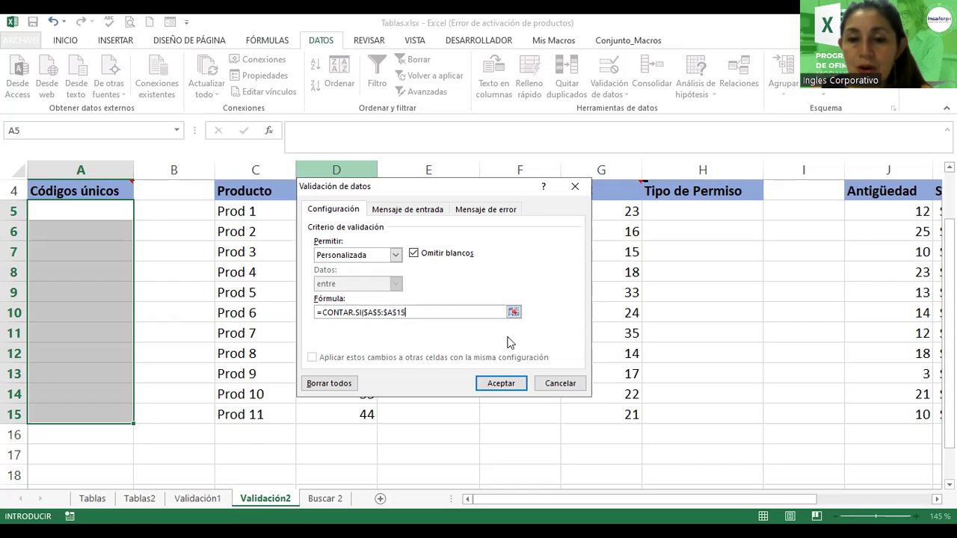
text(;)
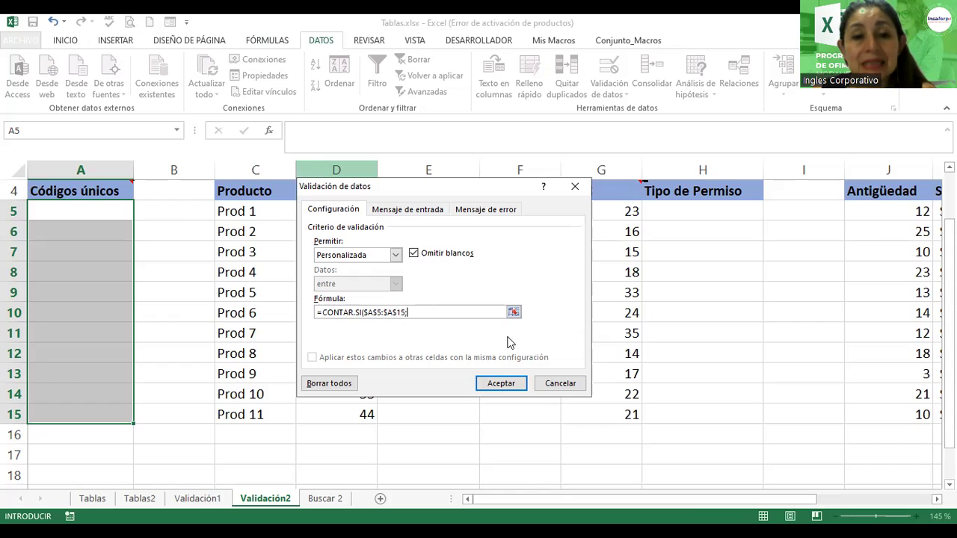
click(70, 213)
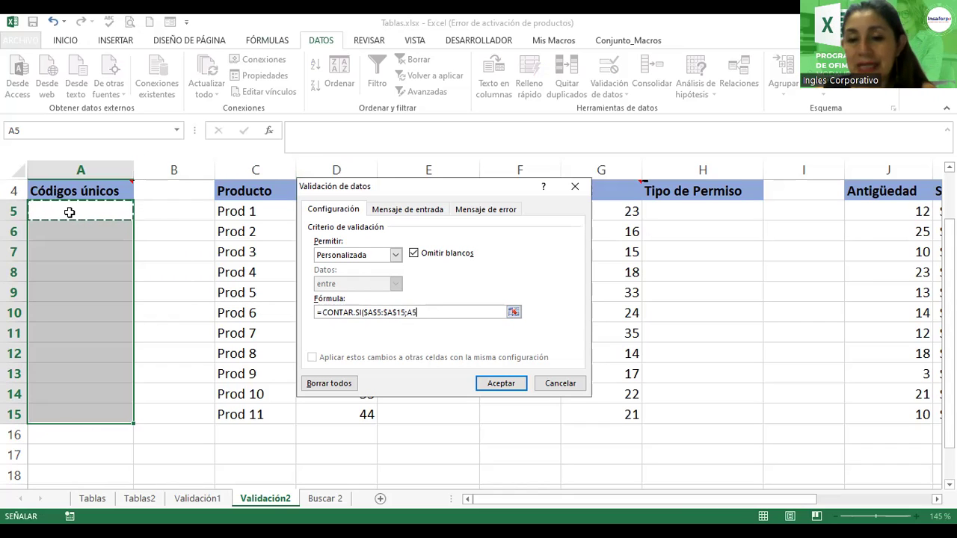
text())
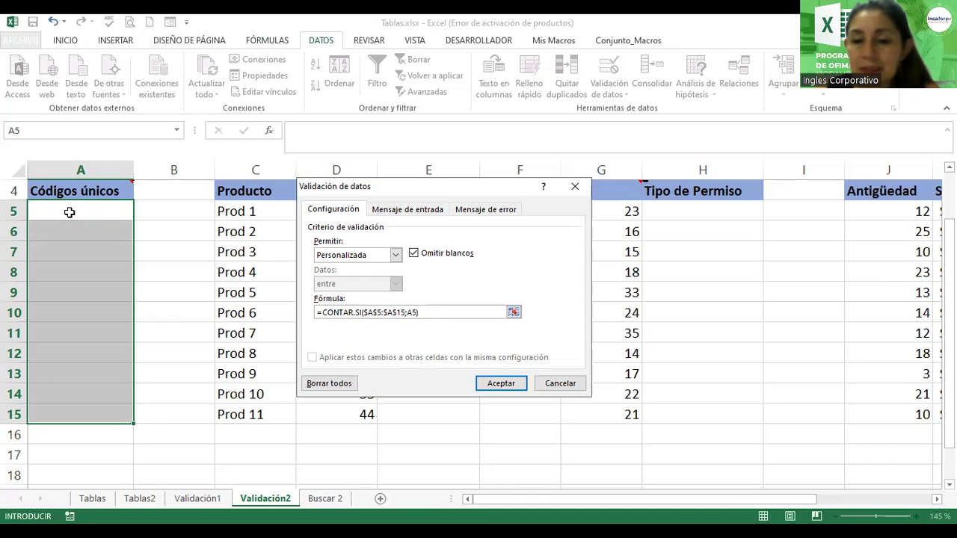
text(=)
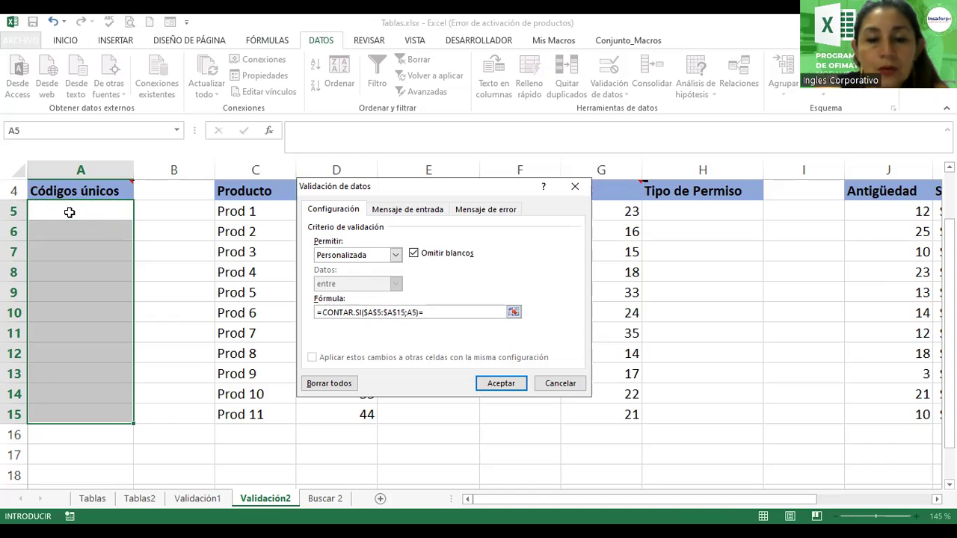
text(1)
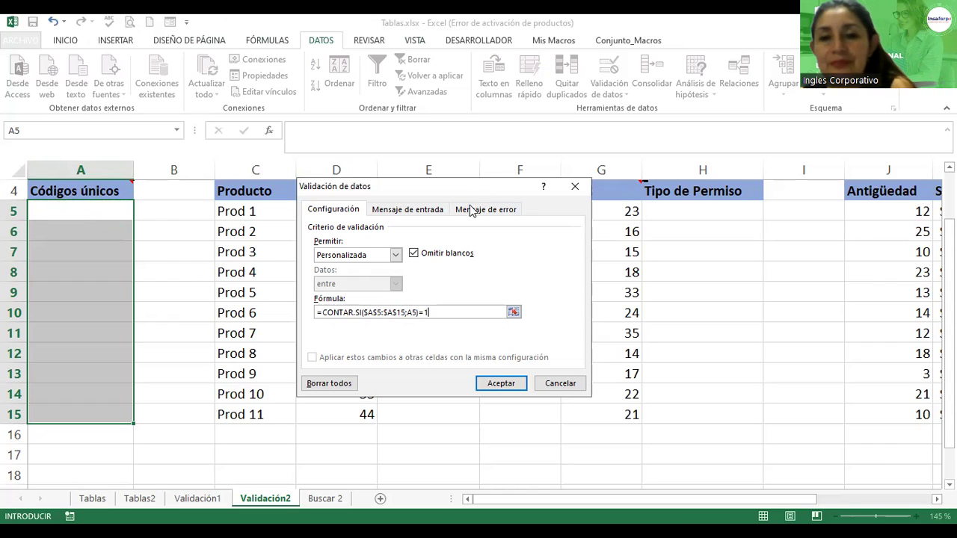
Add an input message titled Código reading 'Ingrese el código de sus alumnos'
click(404, 213)
click(396, 272)
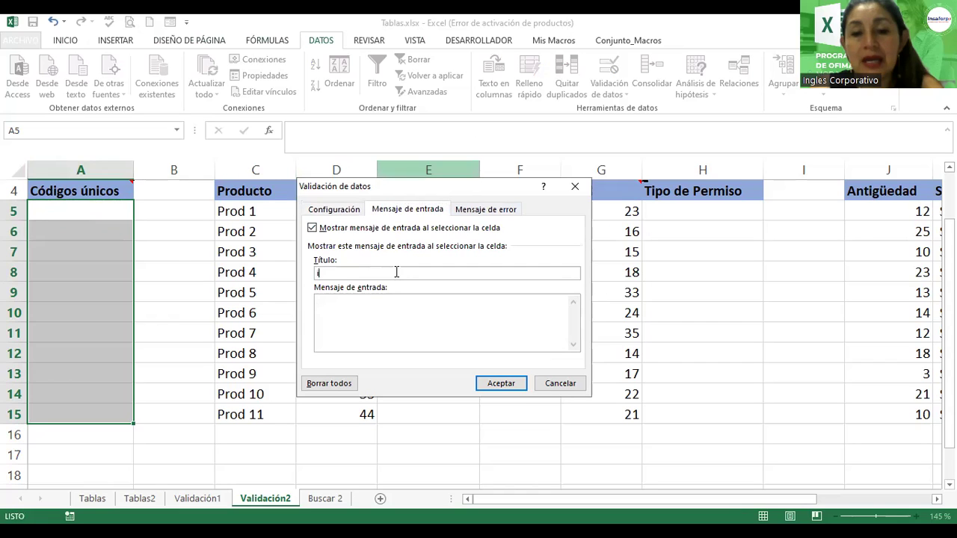
text(Código)
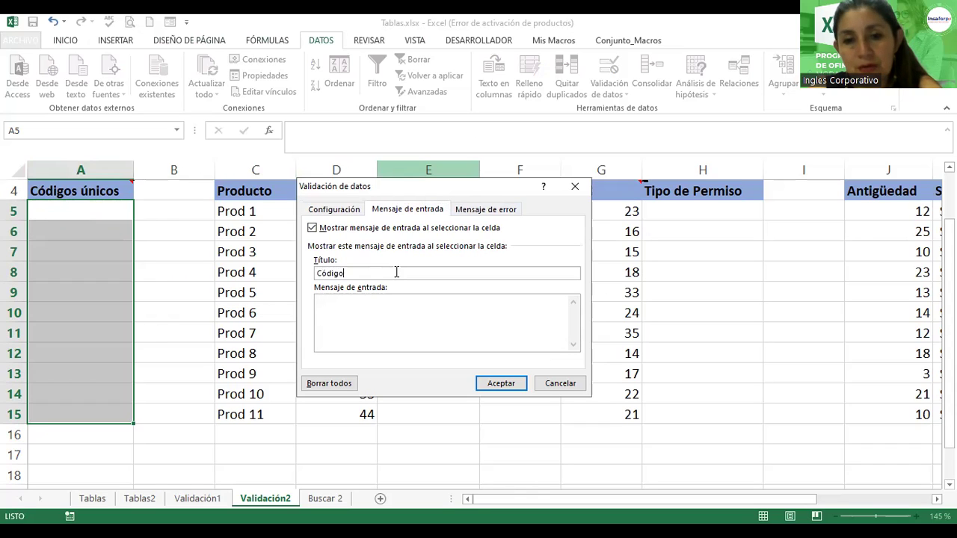
click(351, 311)
text(Ingrese el códi)
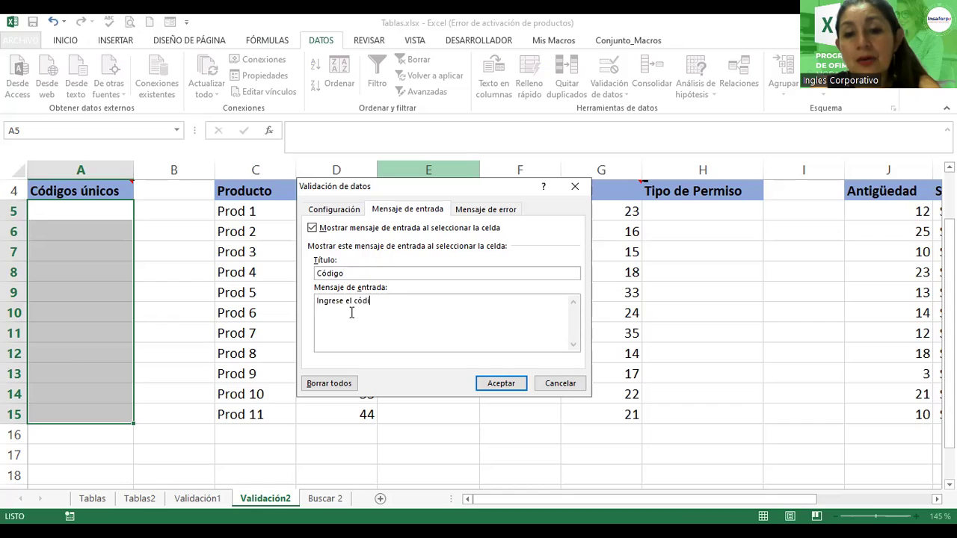
text(go de sus alumnos)
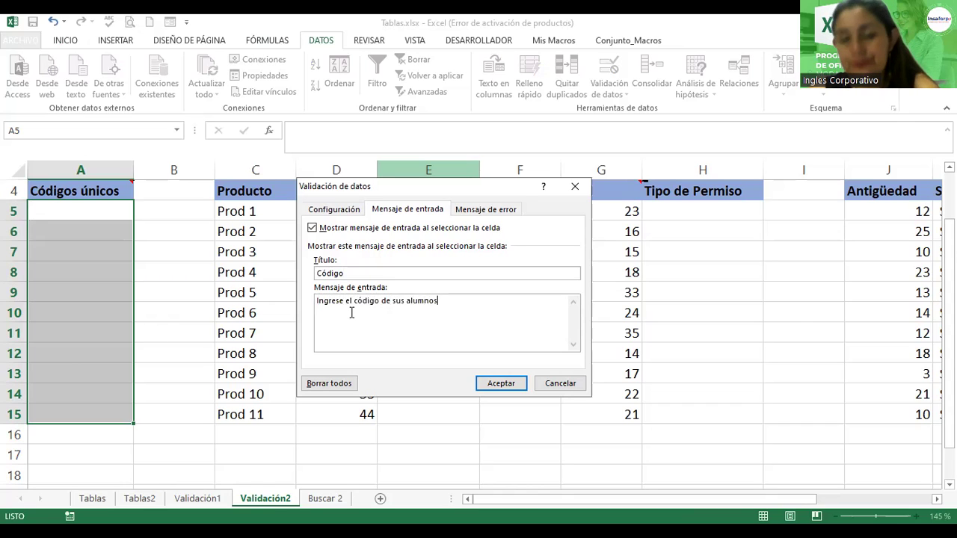
Set error alert title Error with message 'El código ingresado ya existe, verificar datos.' and apply the rule
click(512, 210)
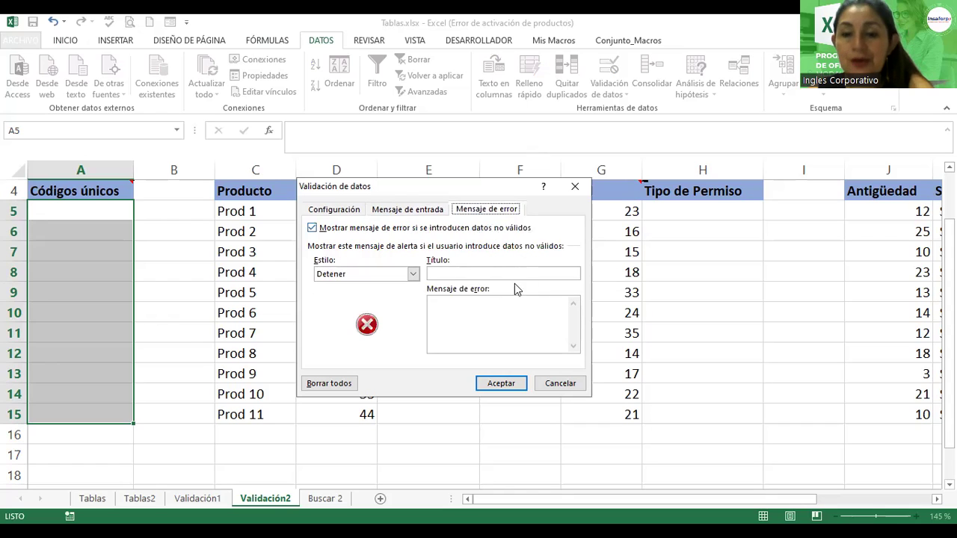
click(488, 275)
text(E)
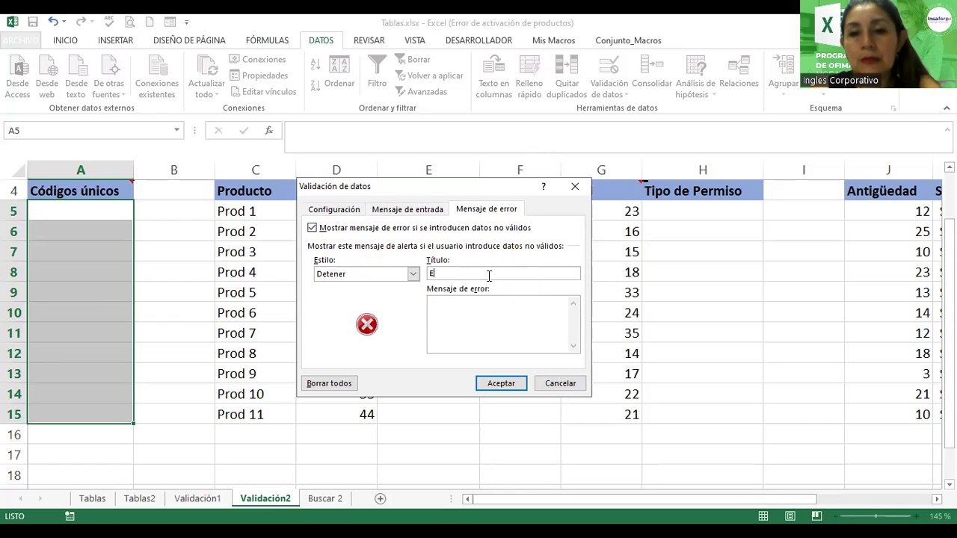
text(rror)
text(El c)
text(ódigo ingresado)
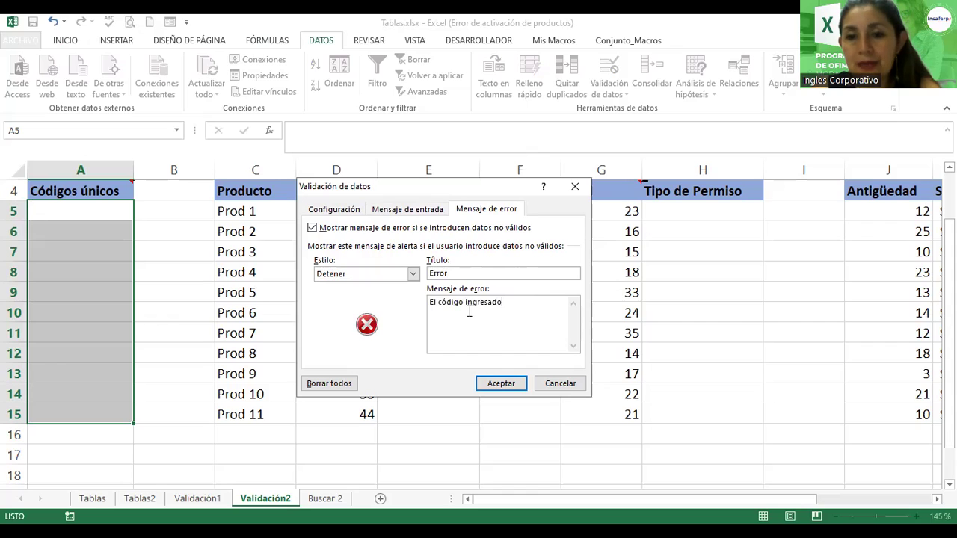
text(ya existe, )
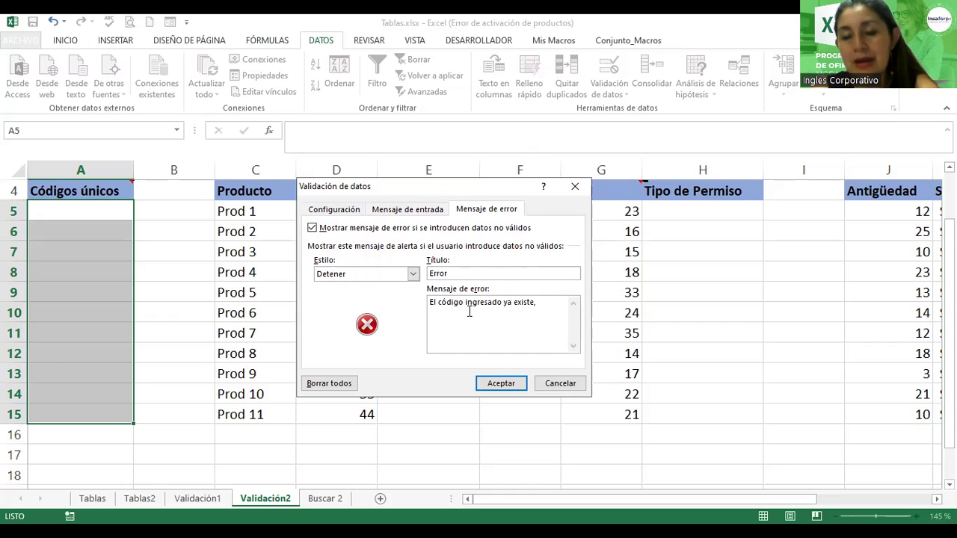
text(verificar datos.)
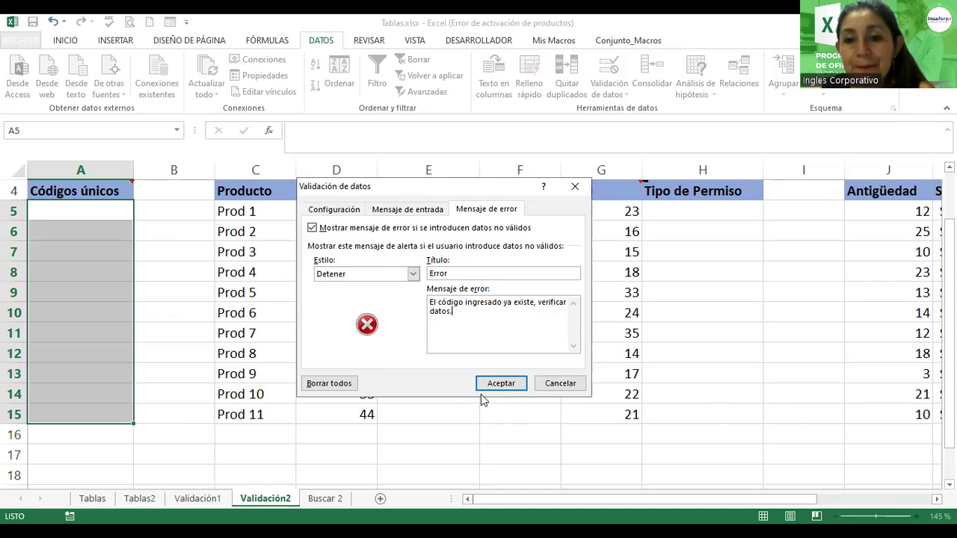
click(508, 384)
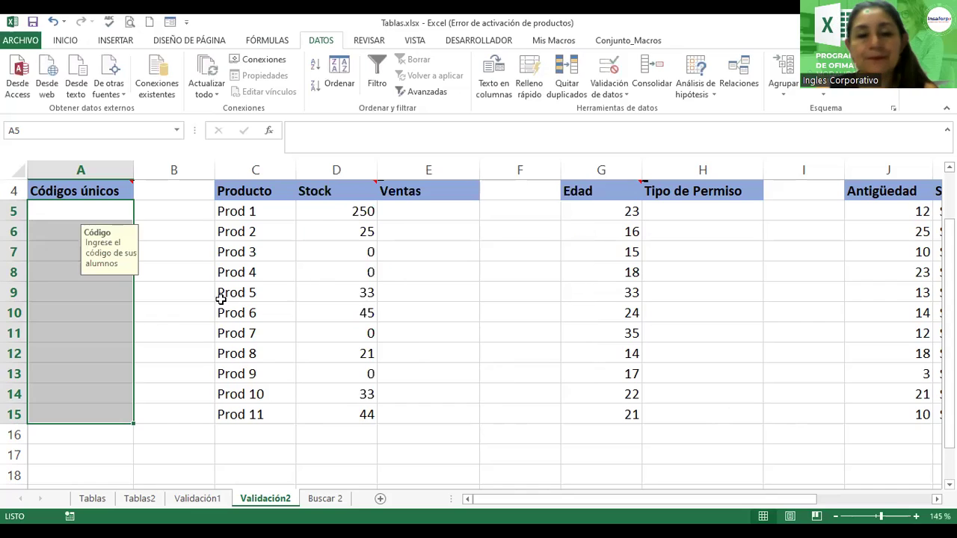
Enter codes 10-001 in A5 and 10-002 in A6
click(74, 214)
key(Down)
key(Down)
key(Down)
key(Down)
key(Down)
key(Down)
key(Down)
key(Down)
key(Down)
key(Down)
key(Down)
key(Up)
key(Up)
key(Down)
key(Down)
key(Down)
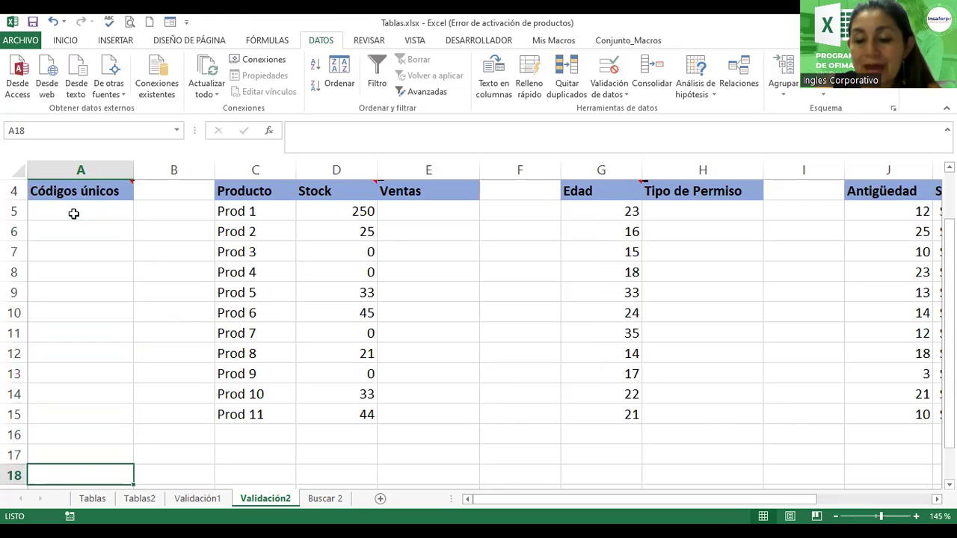
key(Up)
key(Up)
key(Up)
key(Up)
key(Up)
key(Up)
key(Up)
key(Up)
key(Up)
key(Up)
key(Up)
key(Up)
key(Up)
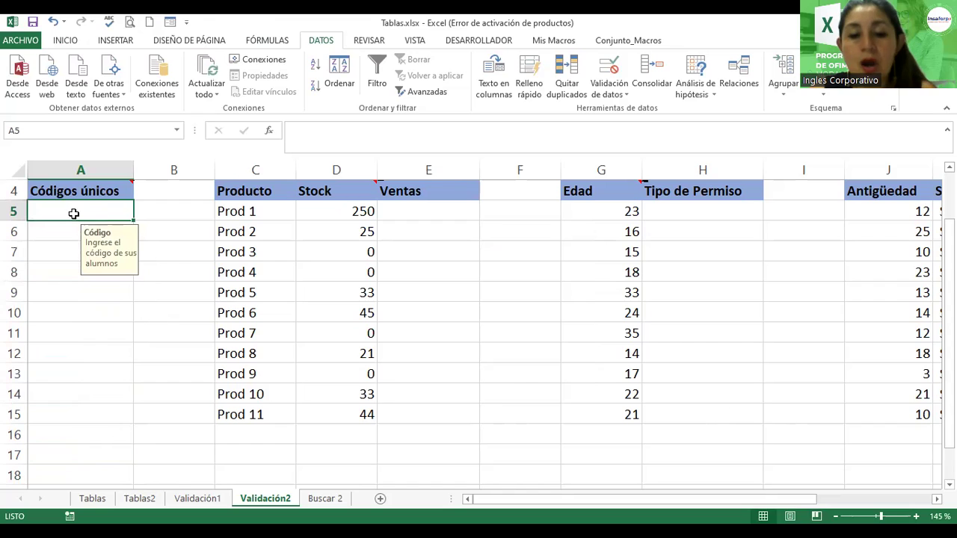
text(10)
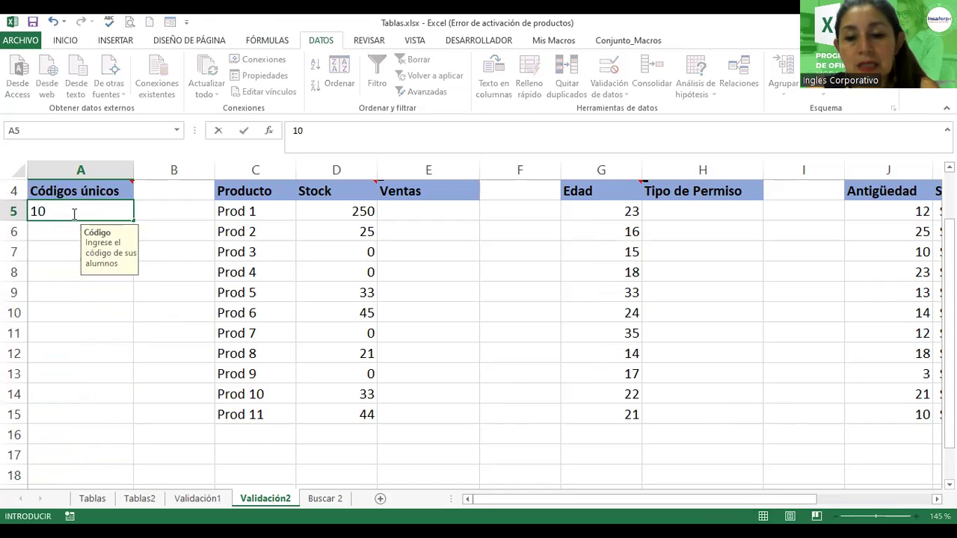
text(-00)
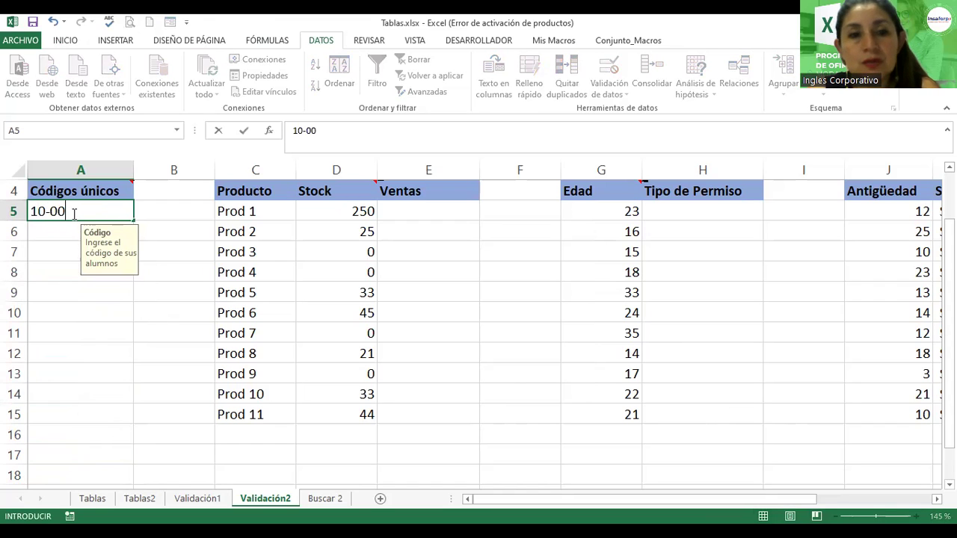
text(1)
key(ctrl+Return)
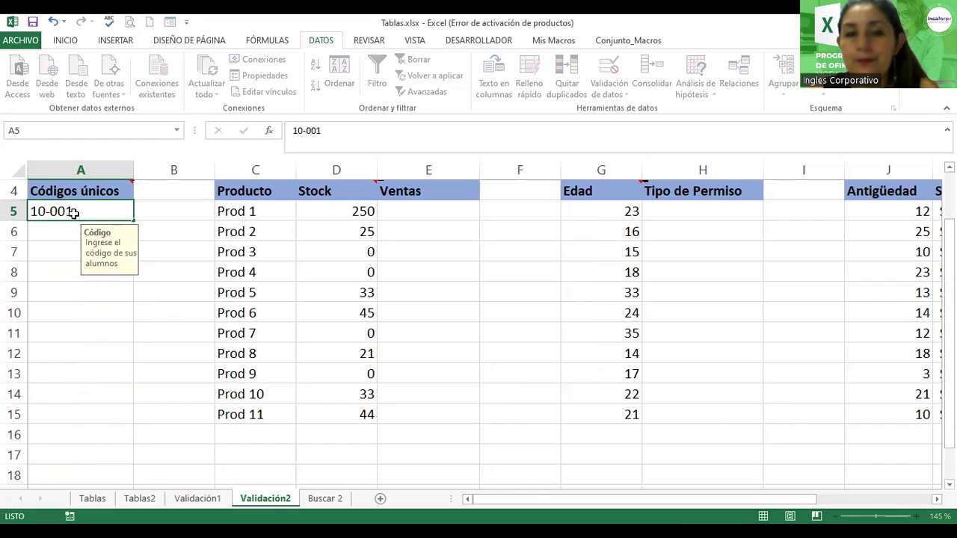
key(Return)
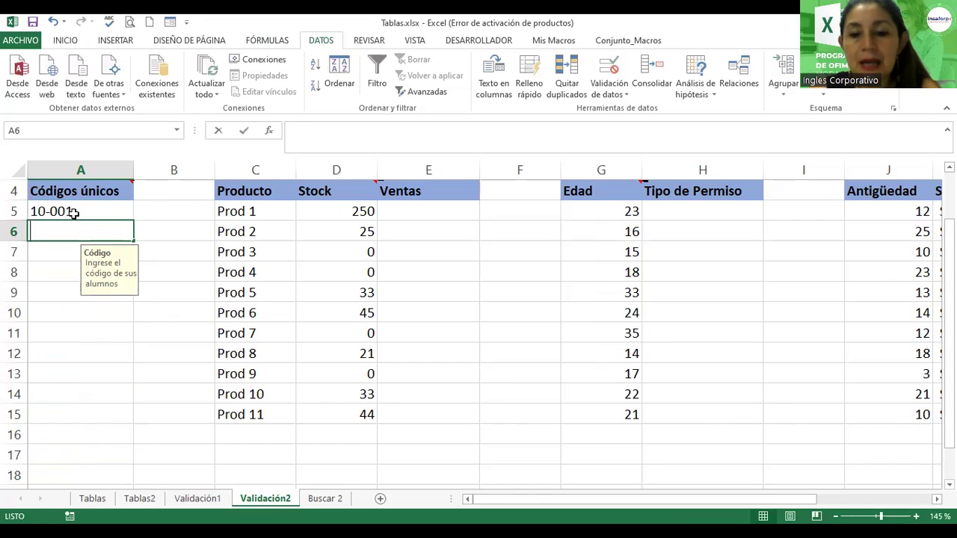
text(10-002)
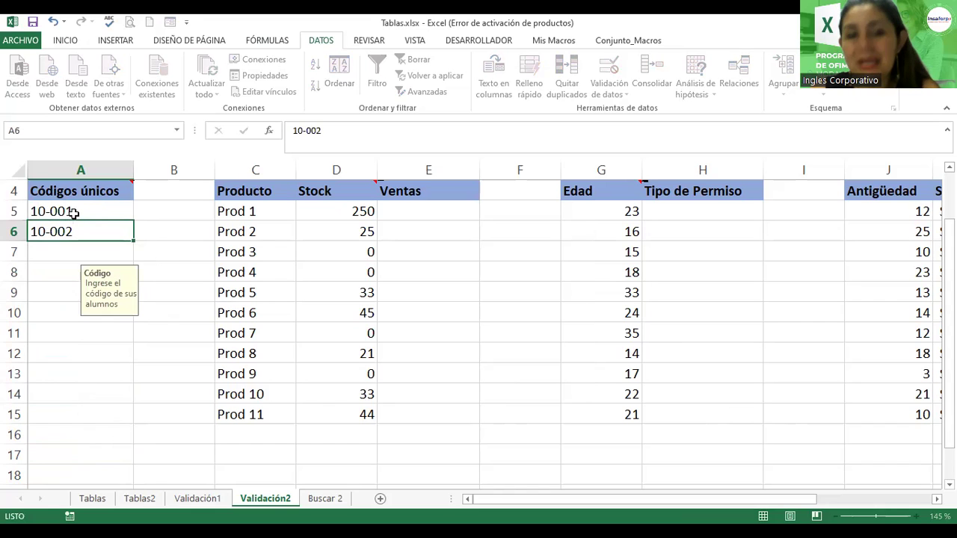
key(Return)
Try the duplicate 10-001 in A7, retry after the error, and correct it to 10-003
text(10-)
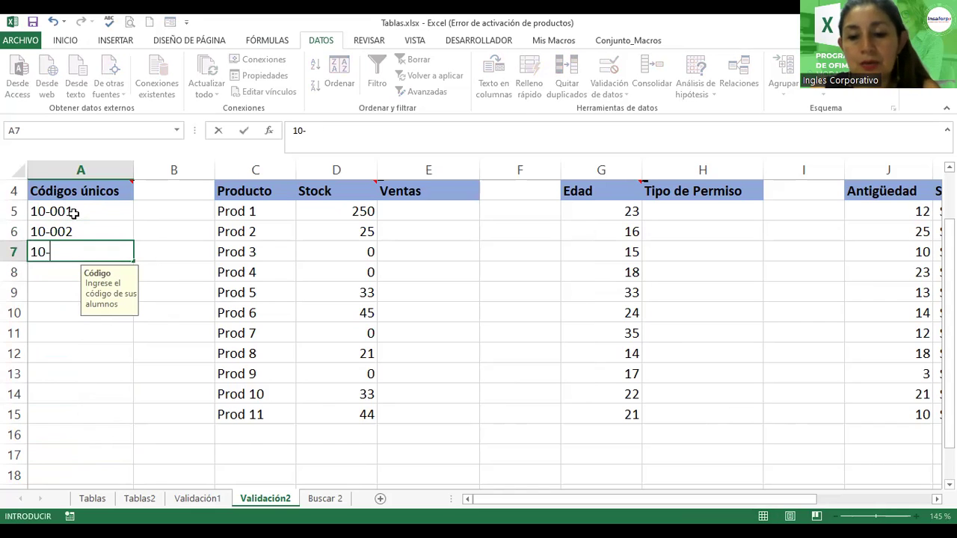
text(001)
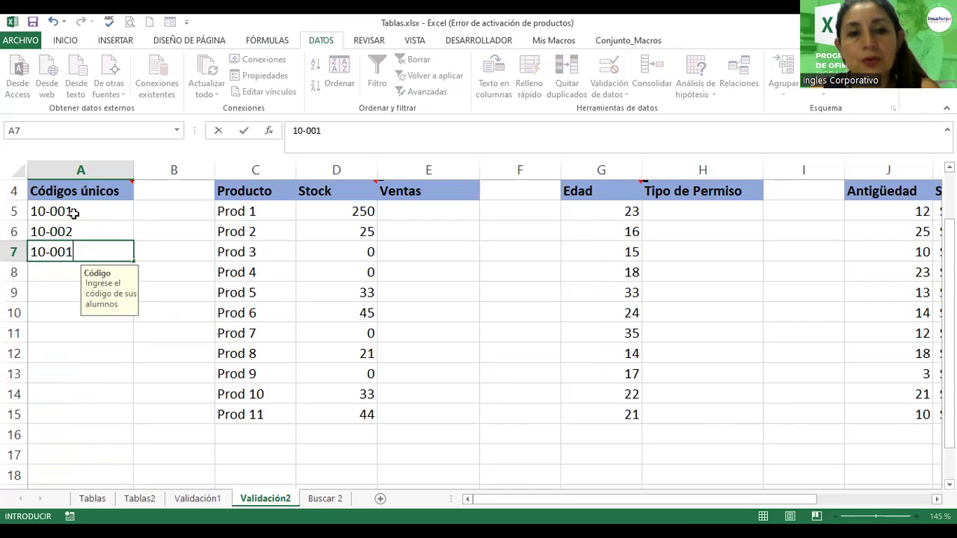
key(Return)
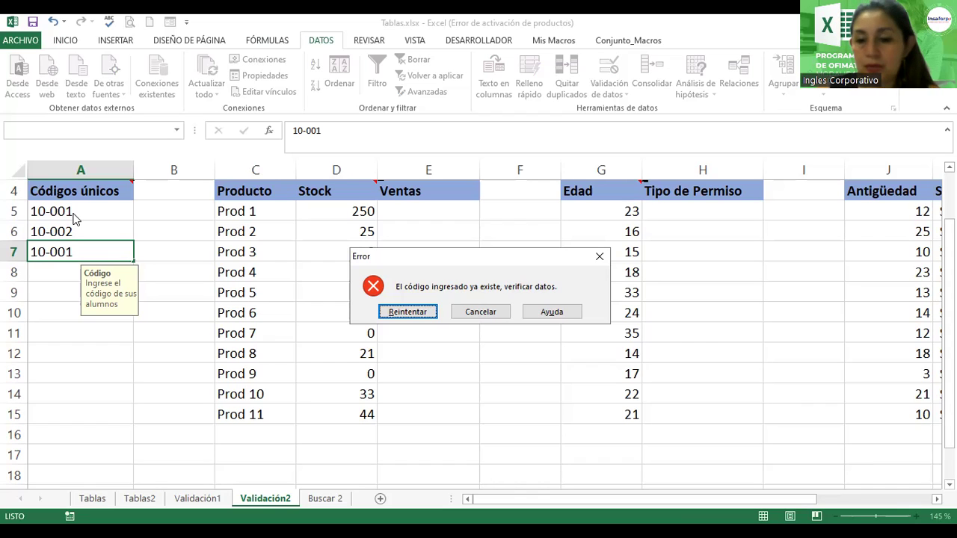
key(Return)
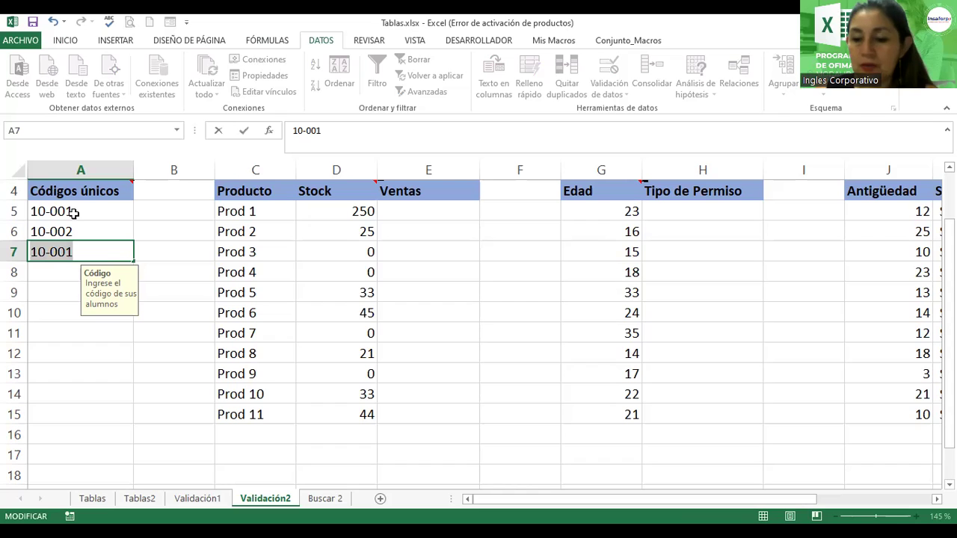
key(End)
key(BackSpace)
text(3)
key(Return)
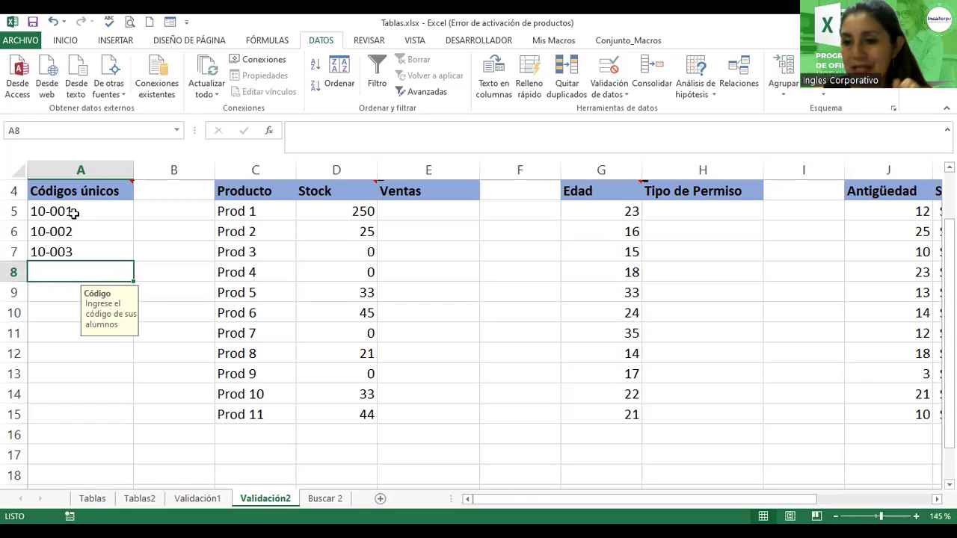
click(452, 251)
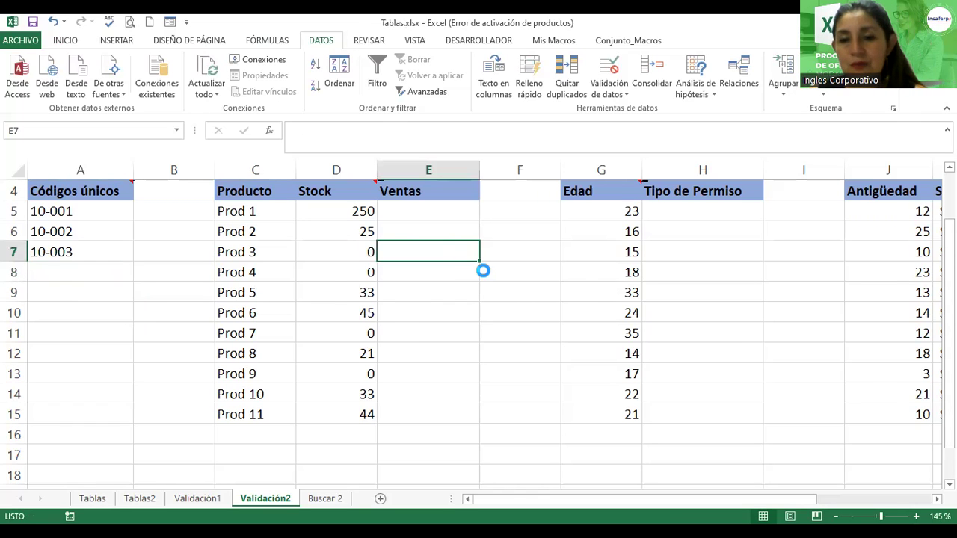
Select the empty Ventas cells E5:E15 beside the Stock values for Prod 1–11
ctrl+scroll(482, 270, down, 1)
ctrl+scroll(483, 270, down, 1)
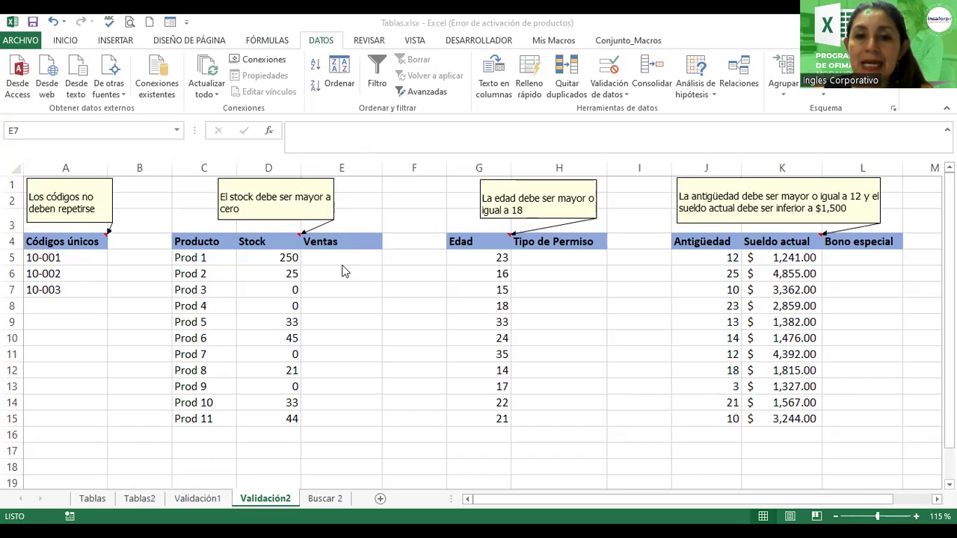
drag(337, 258, 349, 419)
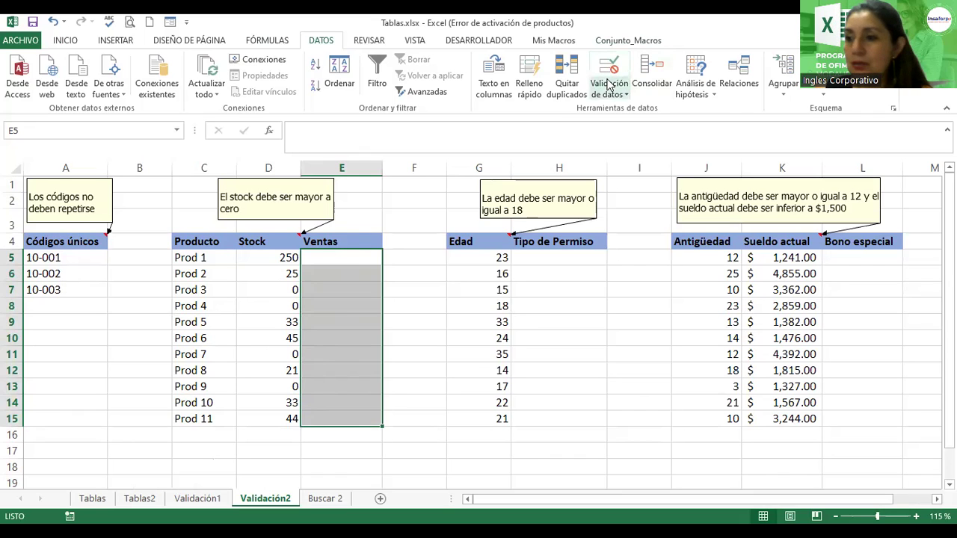
click(608, 85)
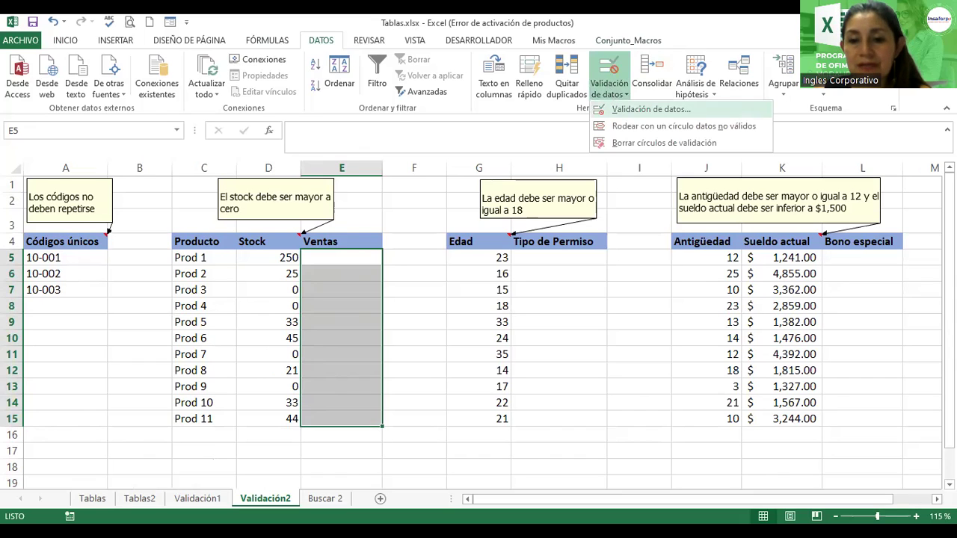
click(649, 109)
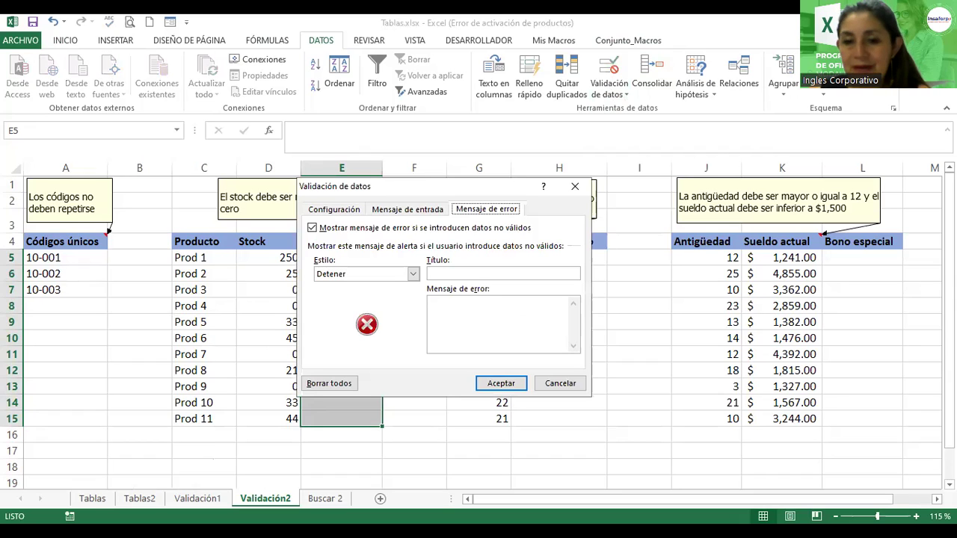
click(560, 384)
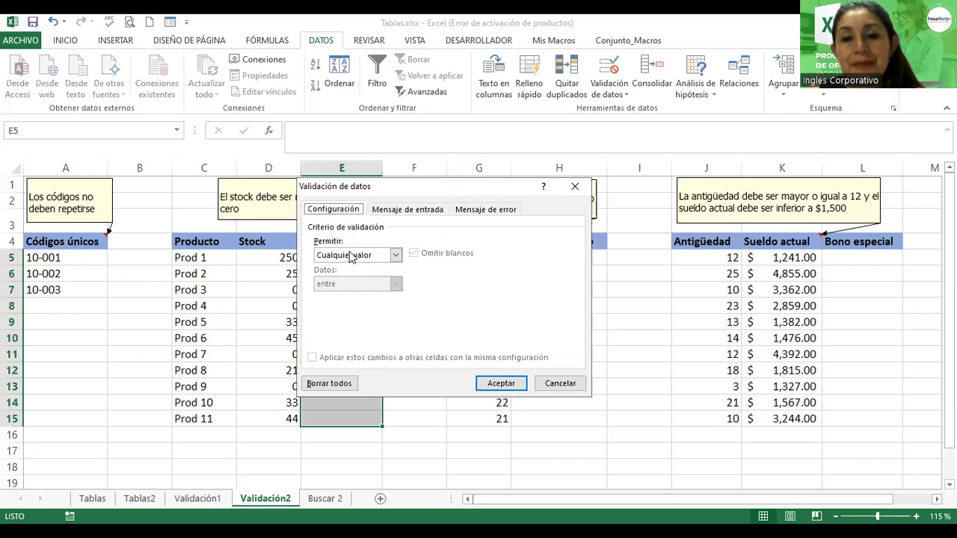
Set the E5:E15 validation to Personalizada with the formula =D5>0
click(395, 255)
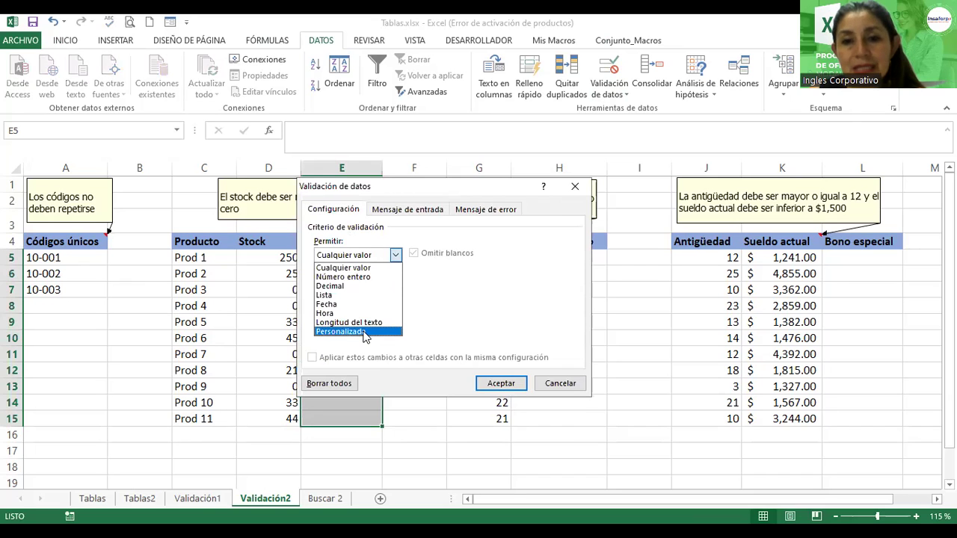
click(364, 331)
drag(433, 185, 598, 181)
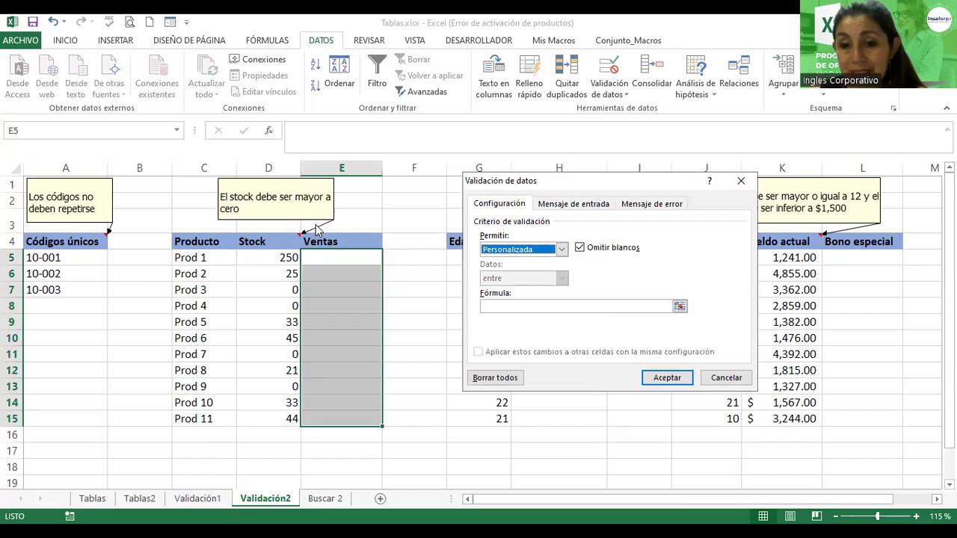
click(523, 308)
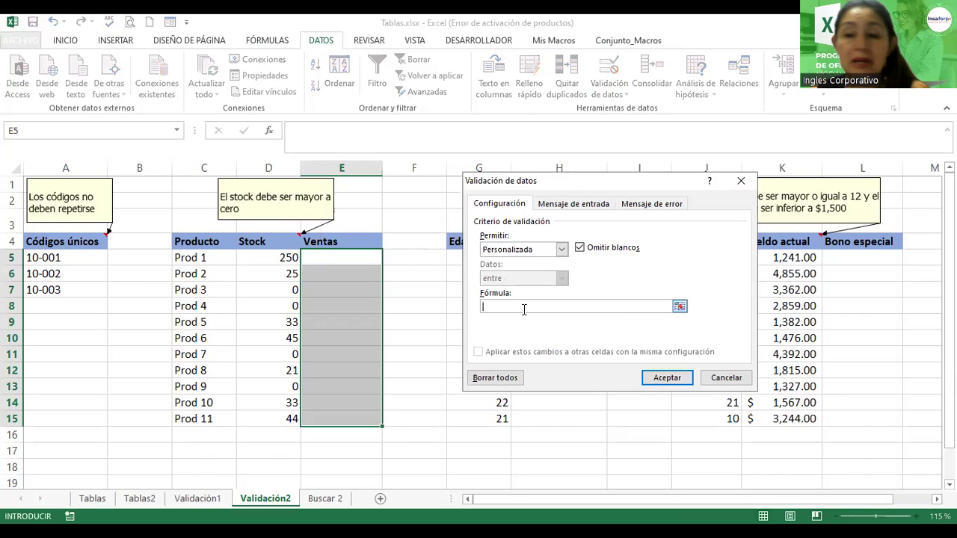
text(=)
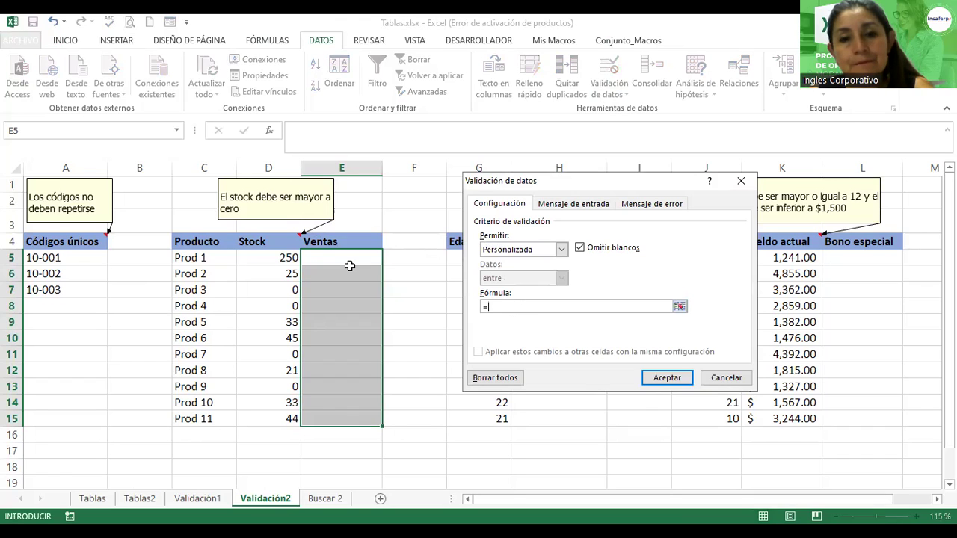
click(254, 257)
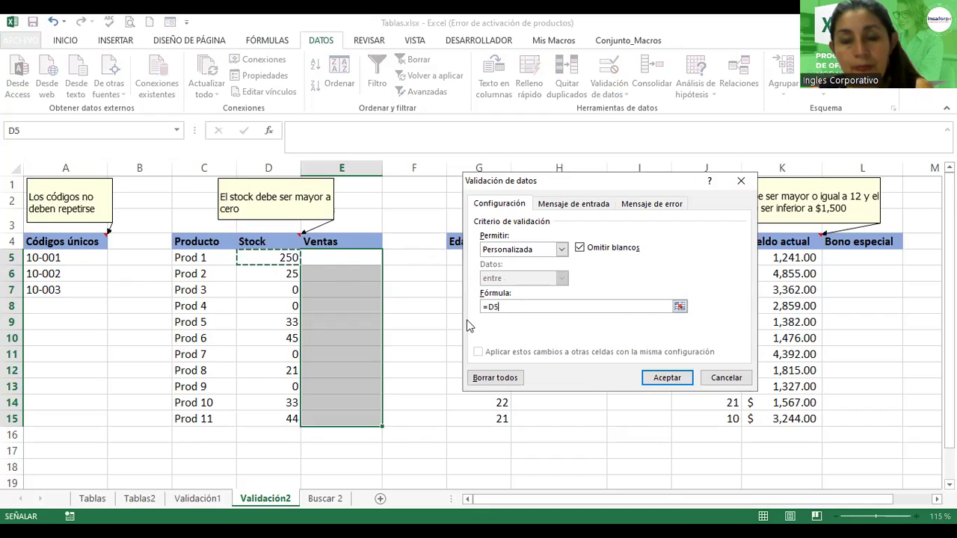
text(>0)
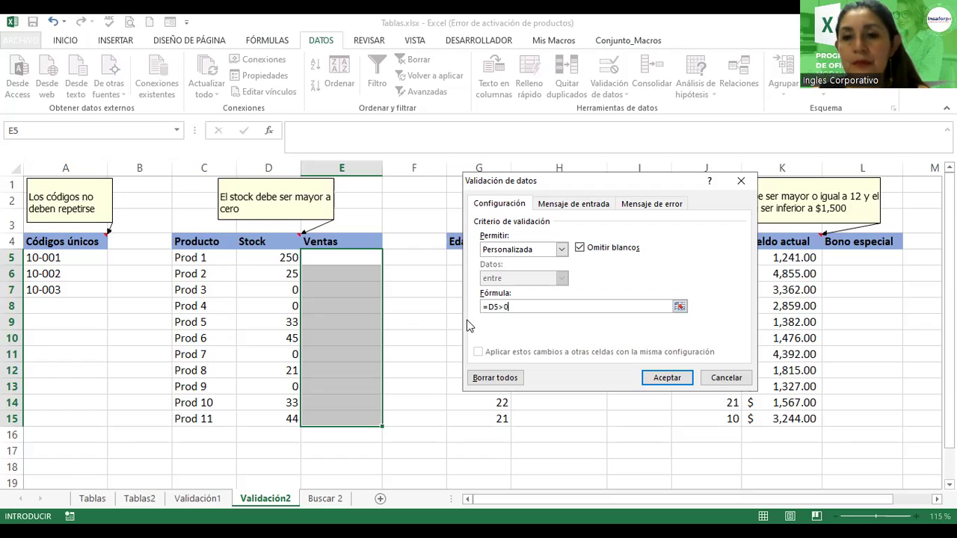
Add a Detener alert titled 'Error Venta' reading 'Dato introducido es inválido.' and confirm
click(639, 208)
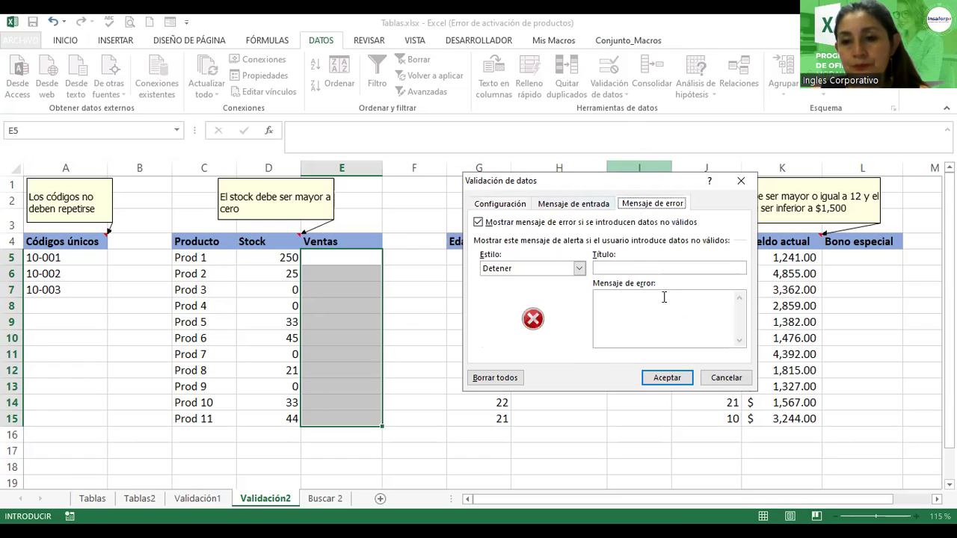
click(626, 266)
text(Eror)
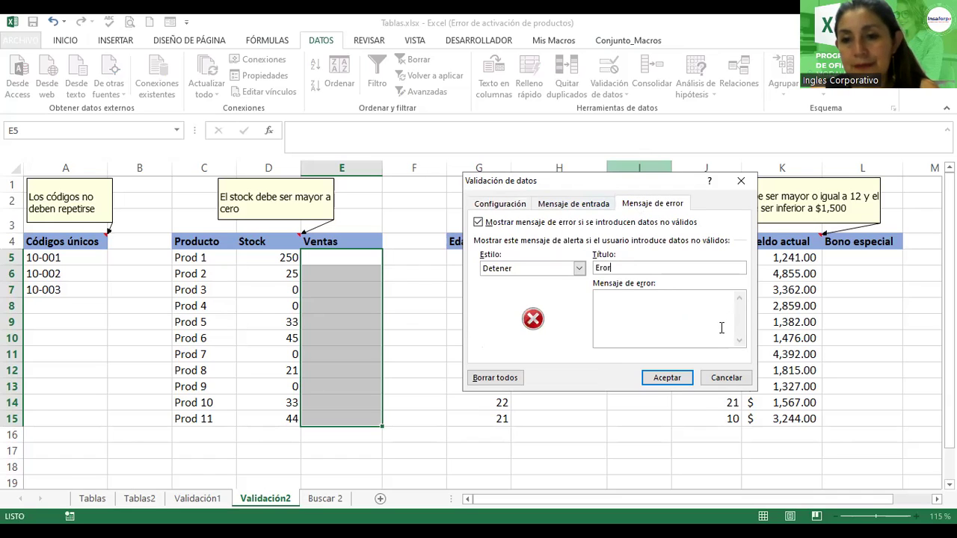
text( Val)
key(BackSpace)
key(BackSpace)
key(BackSpace)
key(BackSpace)
key(BackSpace)
key(BackSpace)
text(ror Venta)
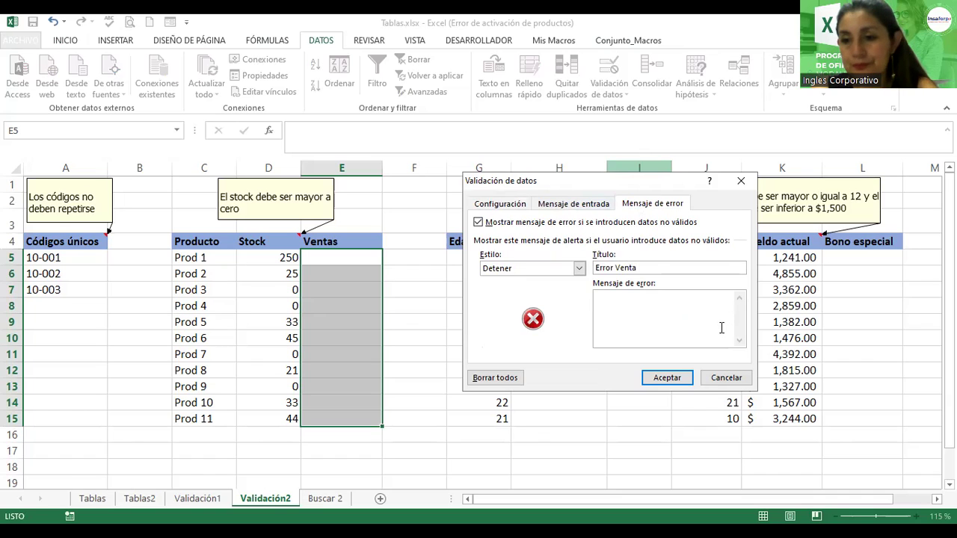
text(Dato introduci)
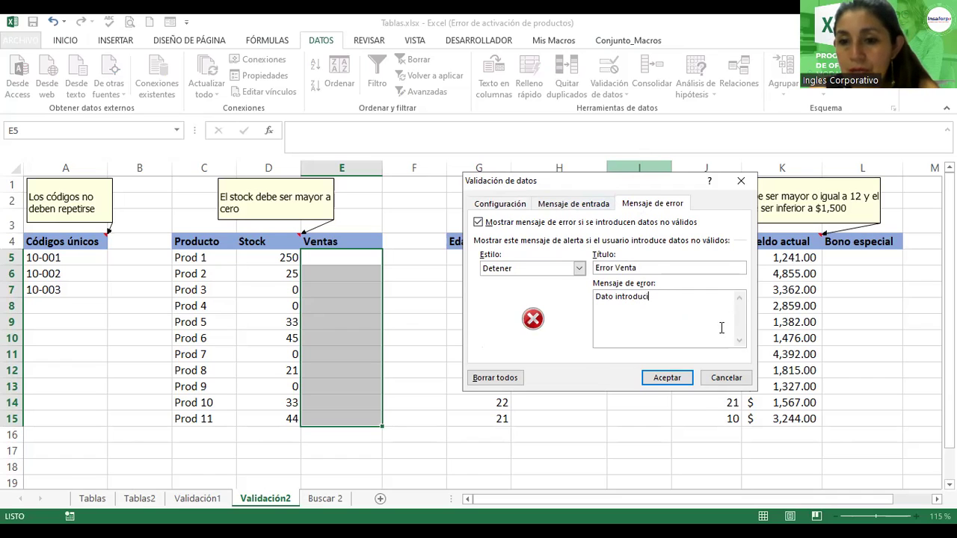
text(do es inválido)
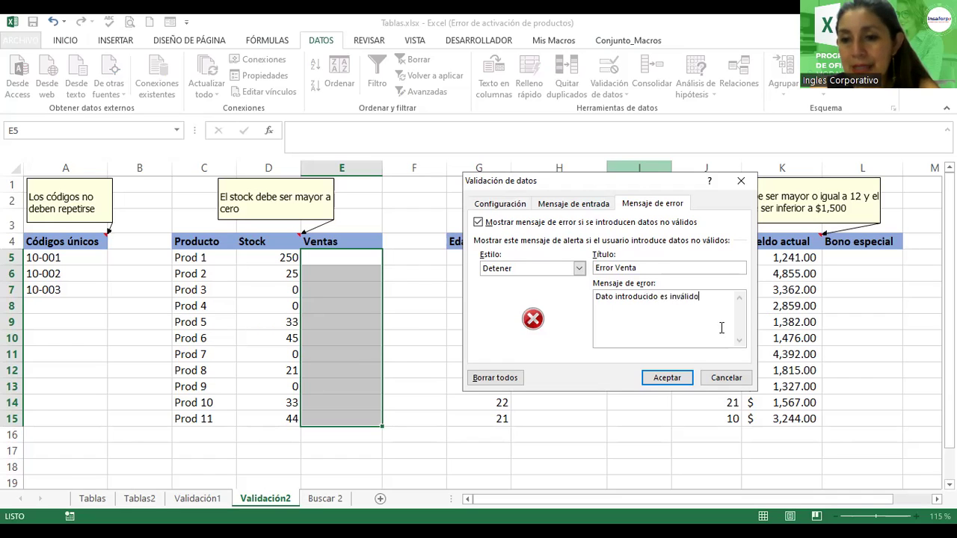
text(.)
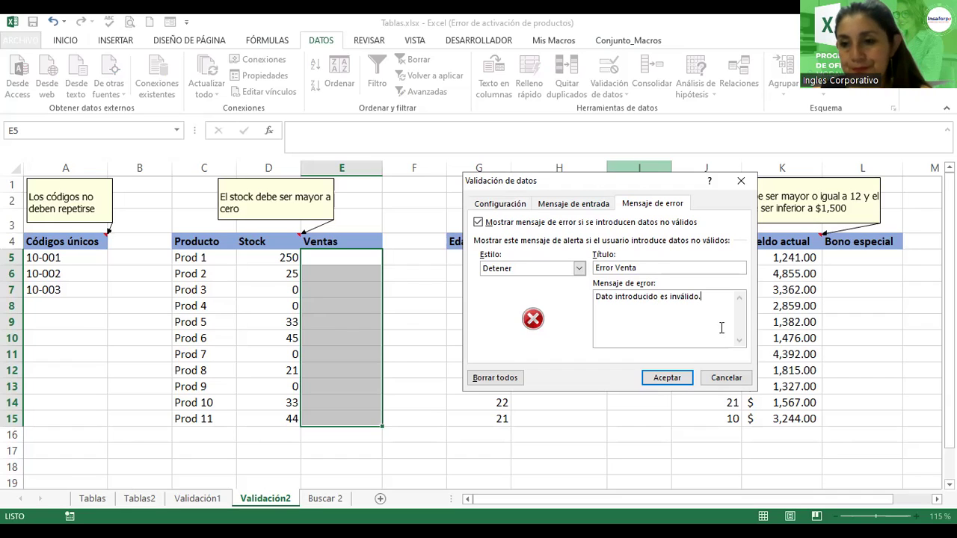
click(669, 378)
Enter sales of 100 in E5 and 800 in E6
click(328, 263)
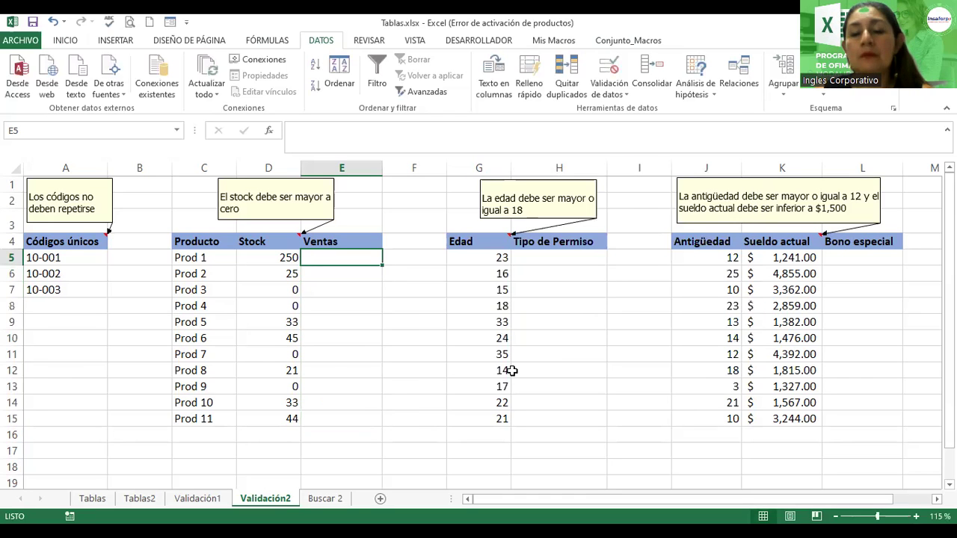
text(100)
key(ctrl+Return)
key(Down)
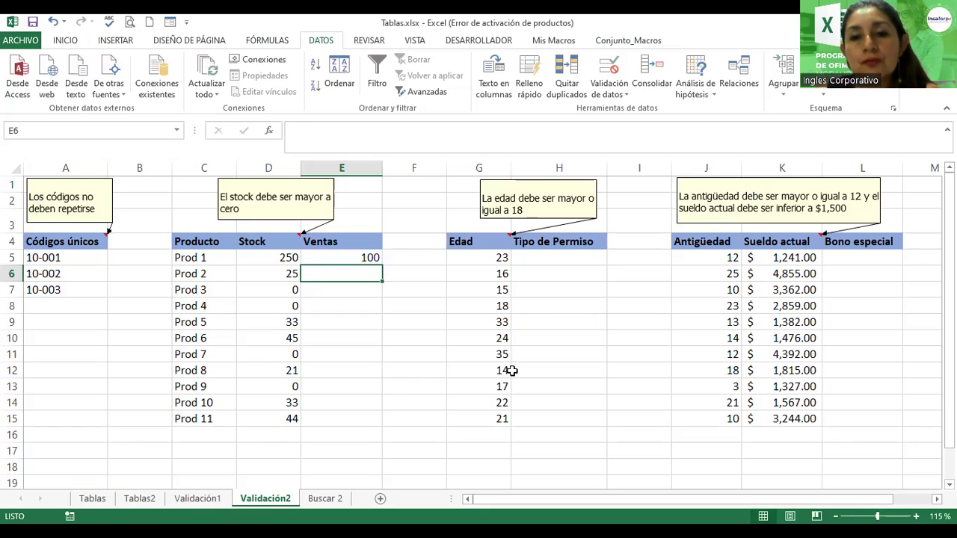
text(800)
key(Return)
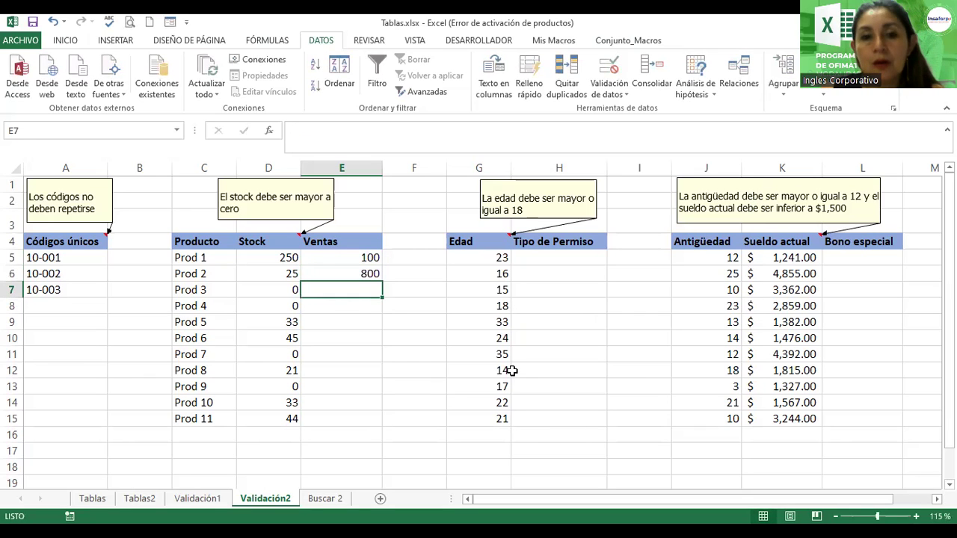
Try 500, 200 and 0 for zero-stock Prod 3 in E7, then cancel the rejected entry
text(500)
key(Return)
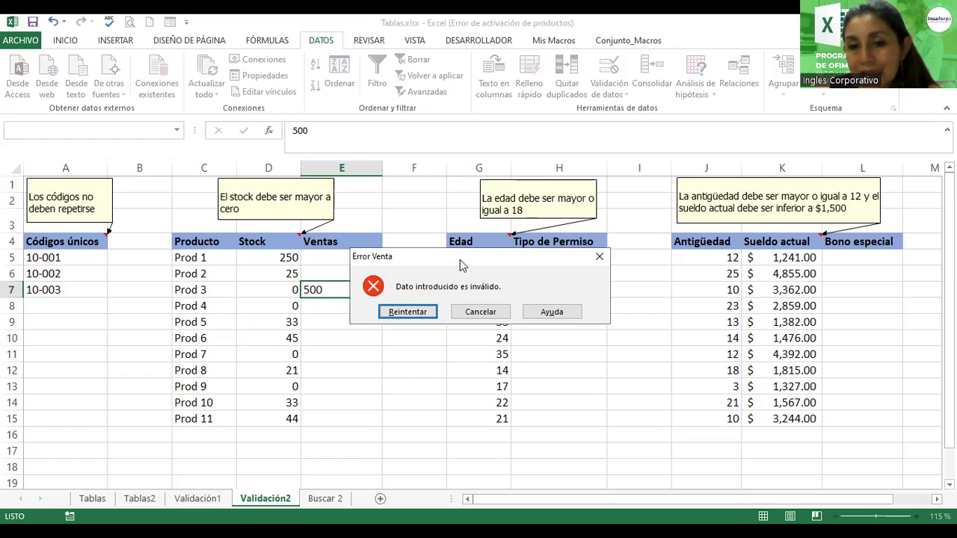
drag(461, 266, 520, 256)
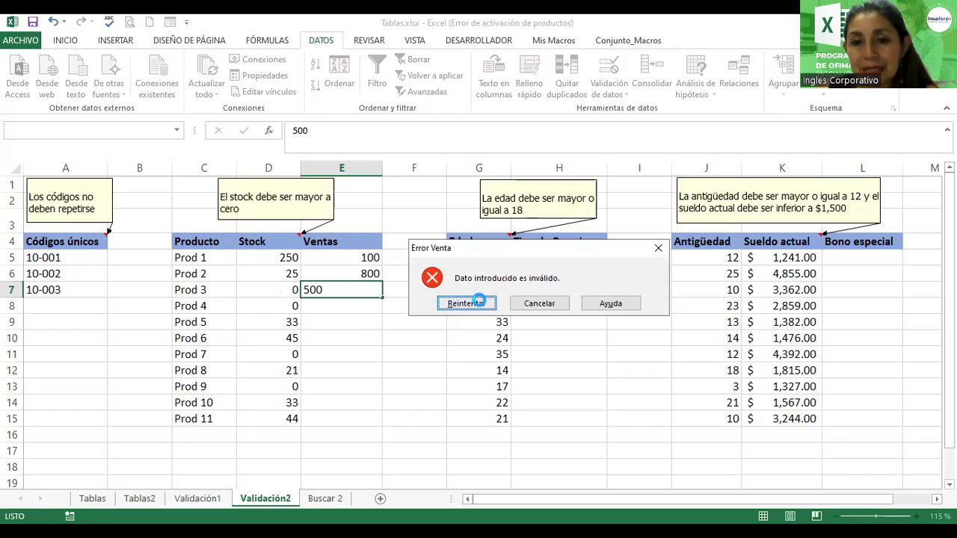
click(479, 301)
text(2000)
key(BackSpace)
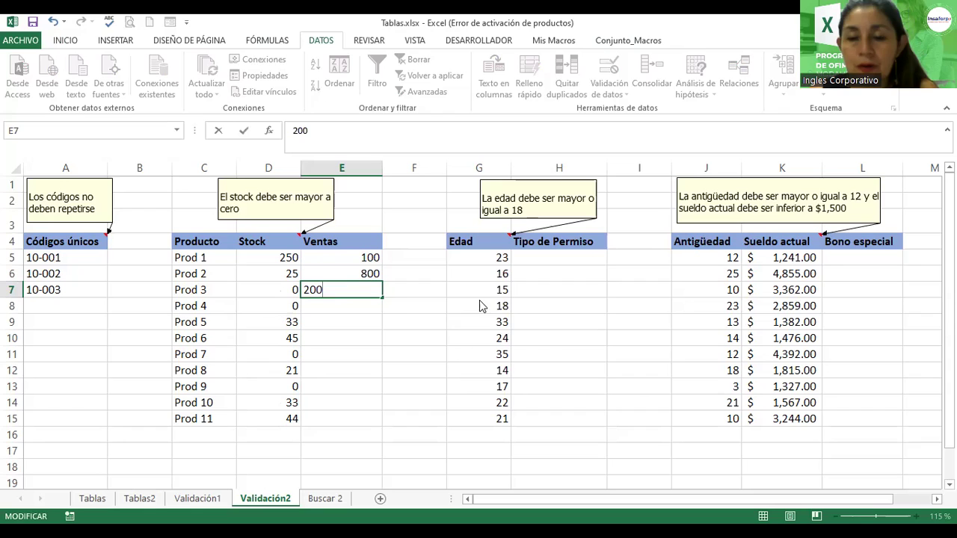
key(Return)
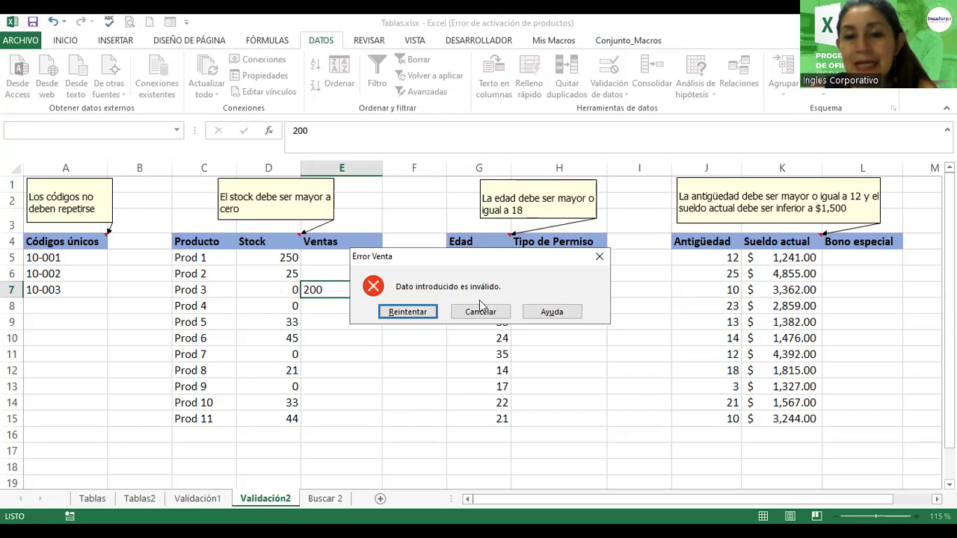
key(Return)
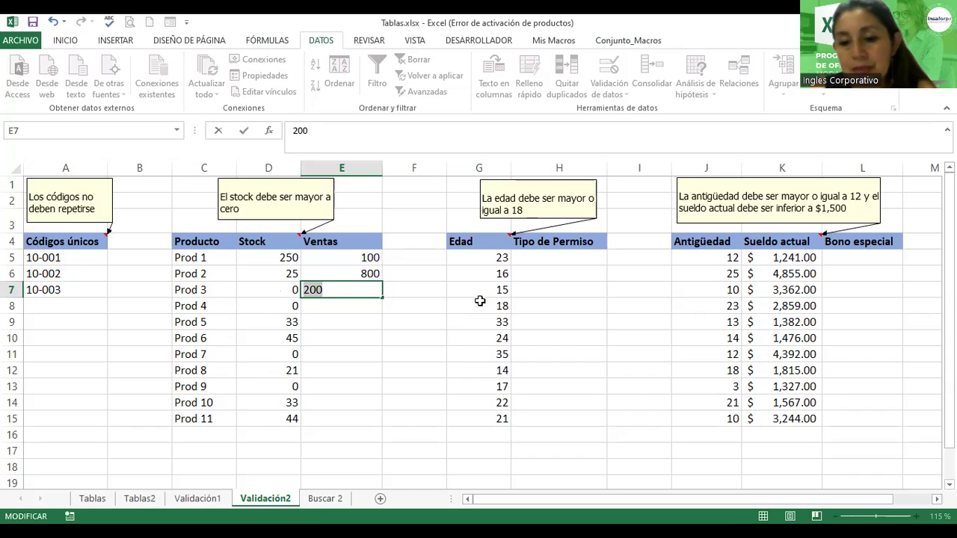
text(0)
key(Return)
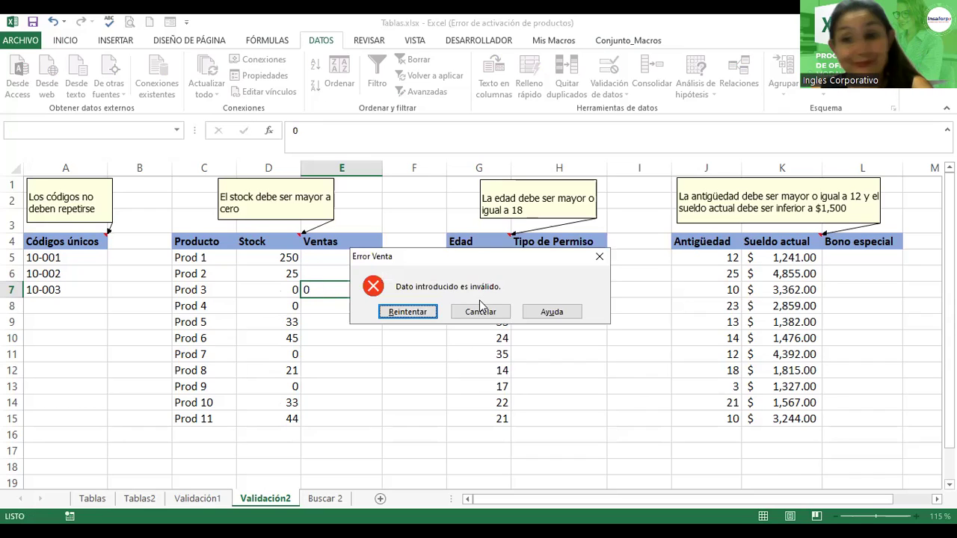
click(479, 302)
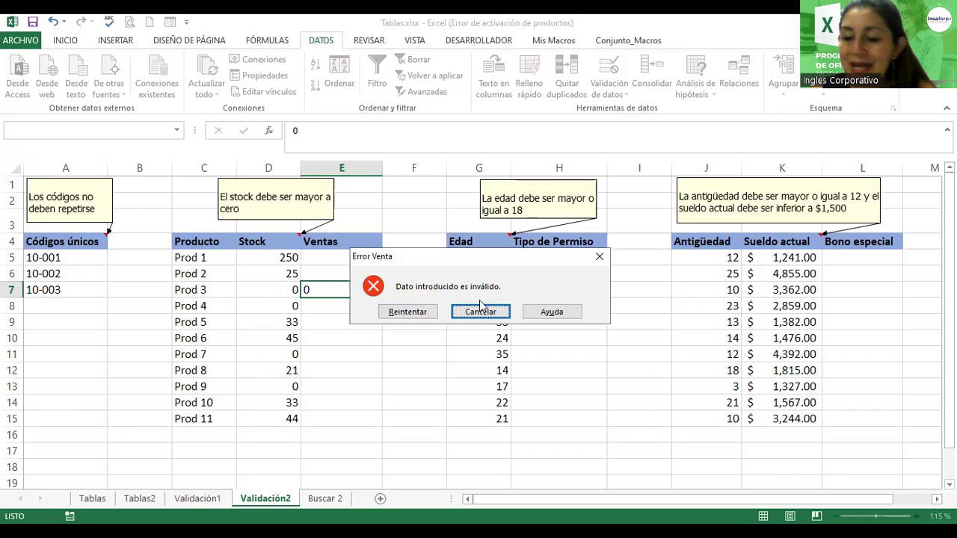
click(480, 311)
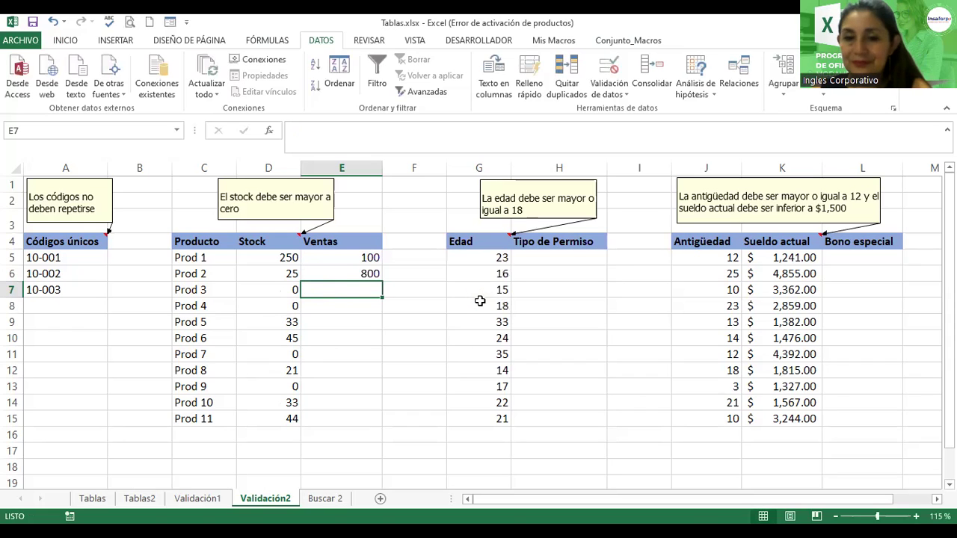
Cancel a refused 700 for Prod 4 in E8 and enter 200 in E9
key(Down)
text(7000)
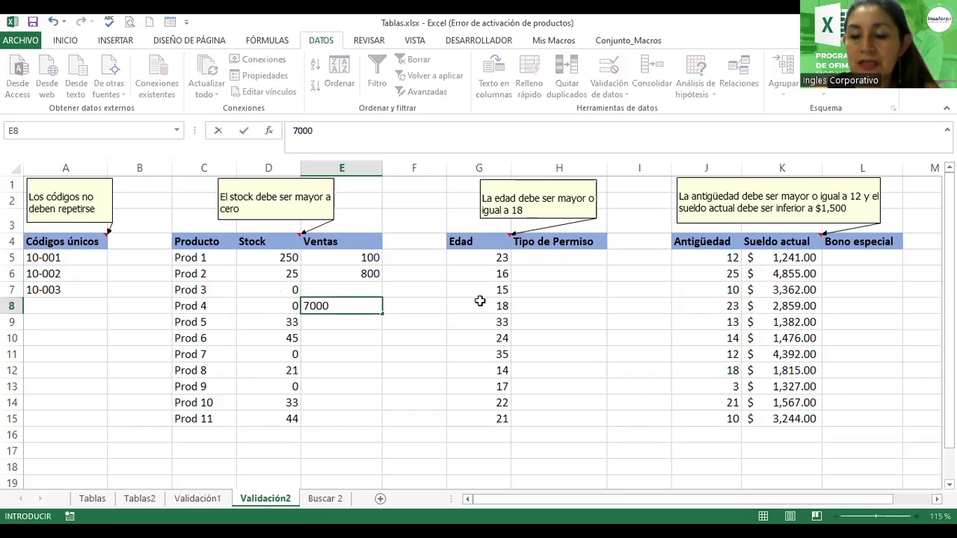
key(BackSpace)
key(Return)
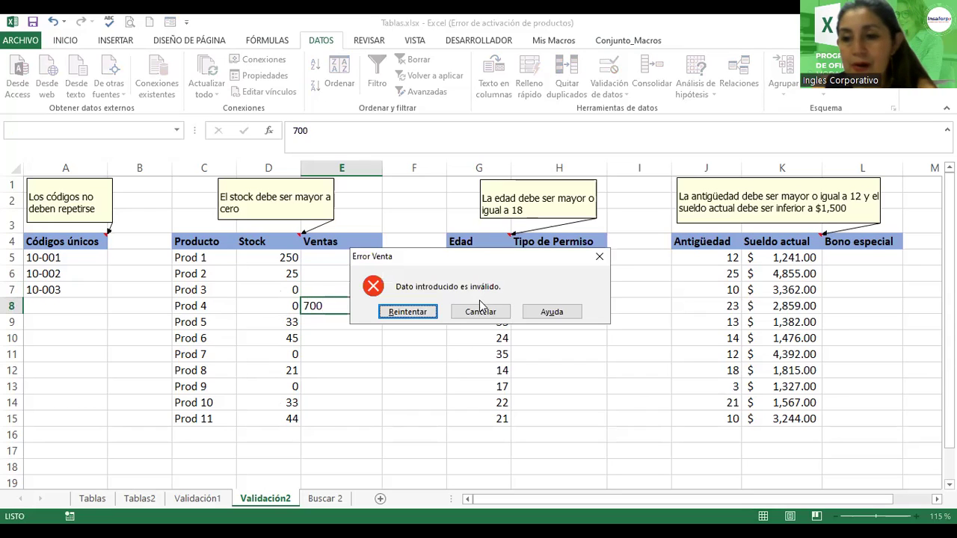
key(Tab)
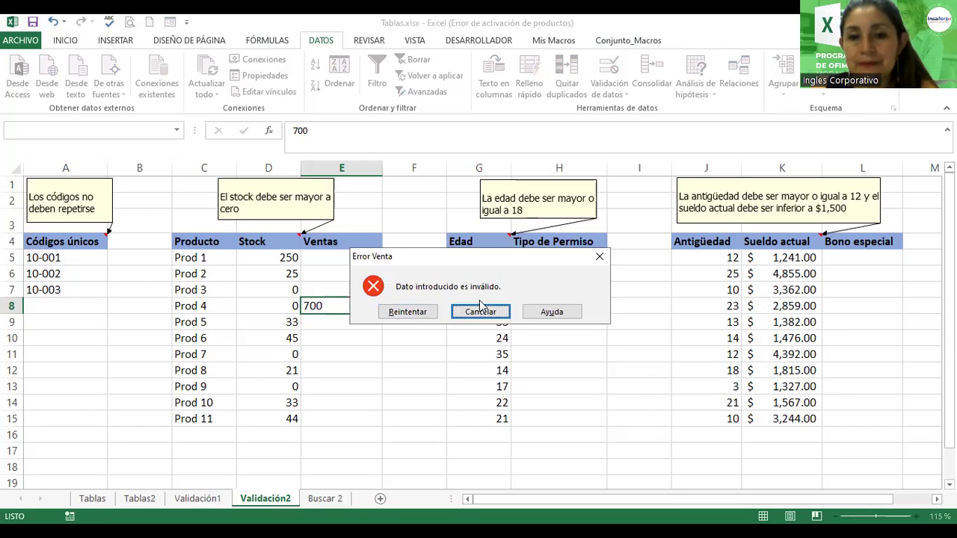
click(480, 305)
key(Return)
text(200)
key(Return)
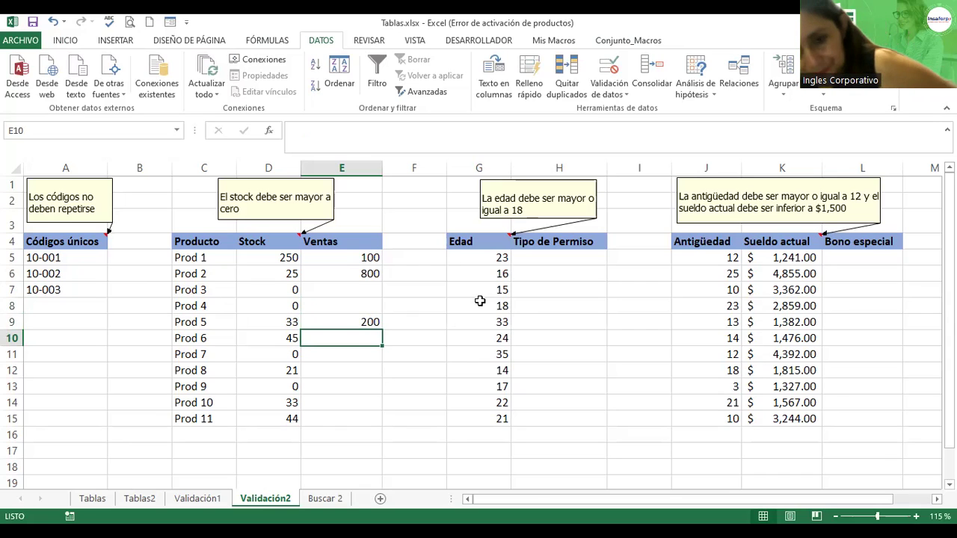
drag(358, 255, 363, 417)
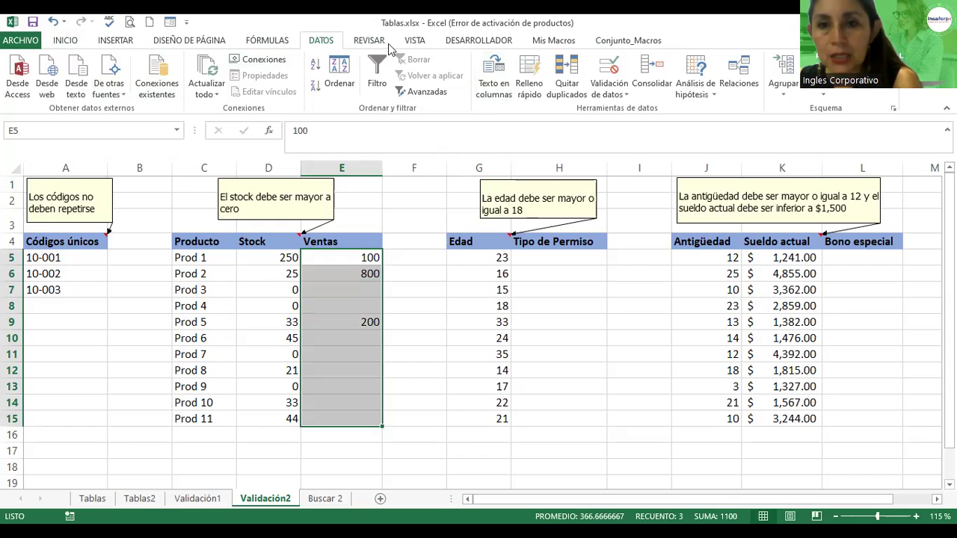
click(608, 89)
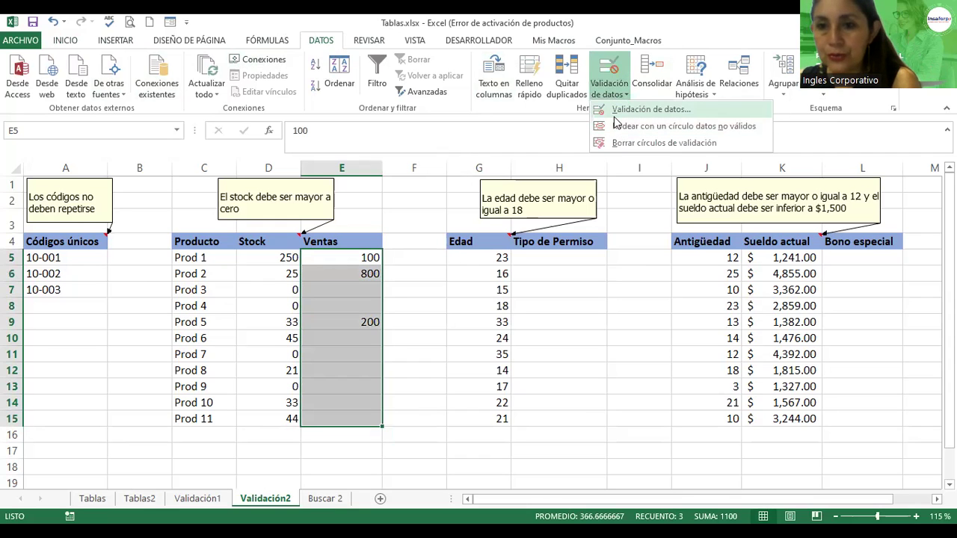
click(642, 111)
click(501, 204)
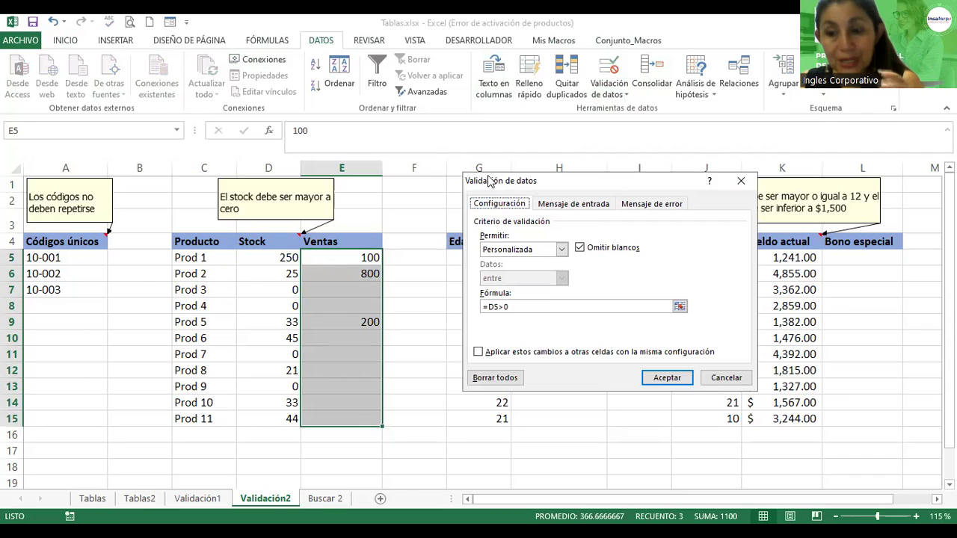
drag(489, 182, 436, 196)
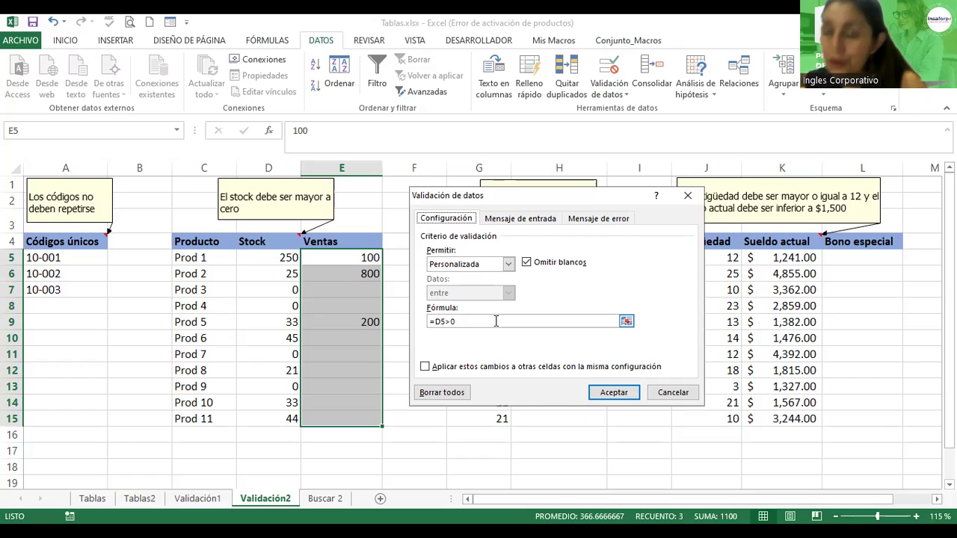
click(458, 322)
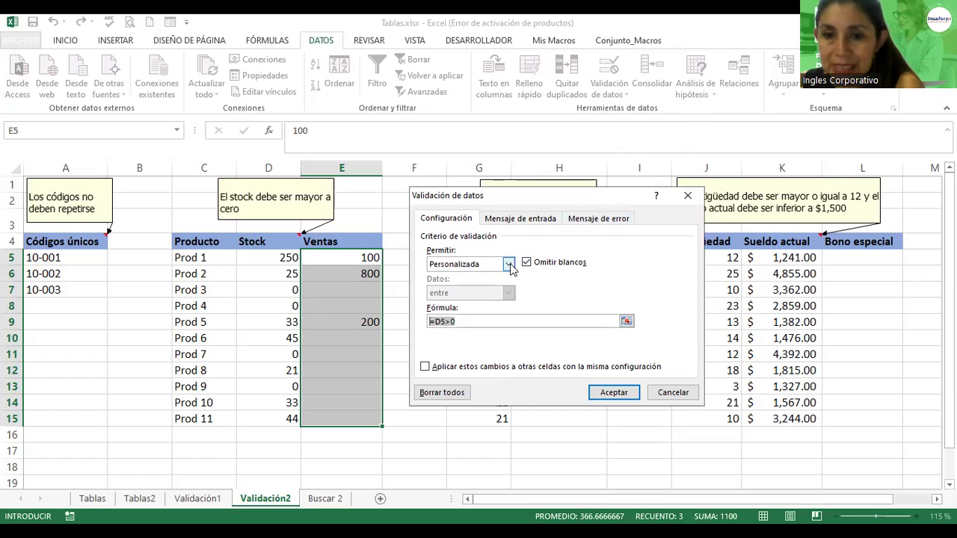
click(509, 264)
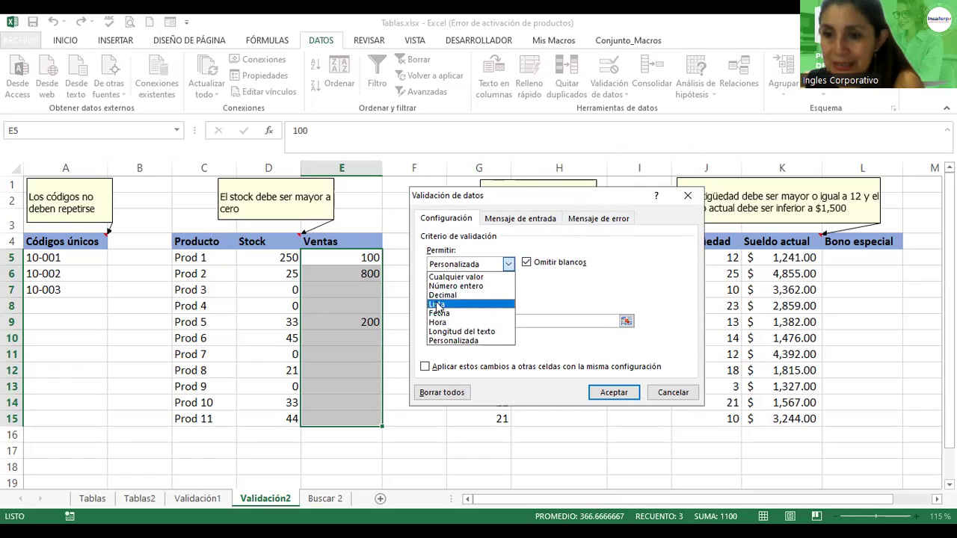
click(603, 288)
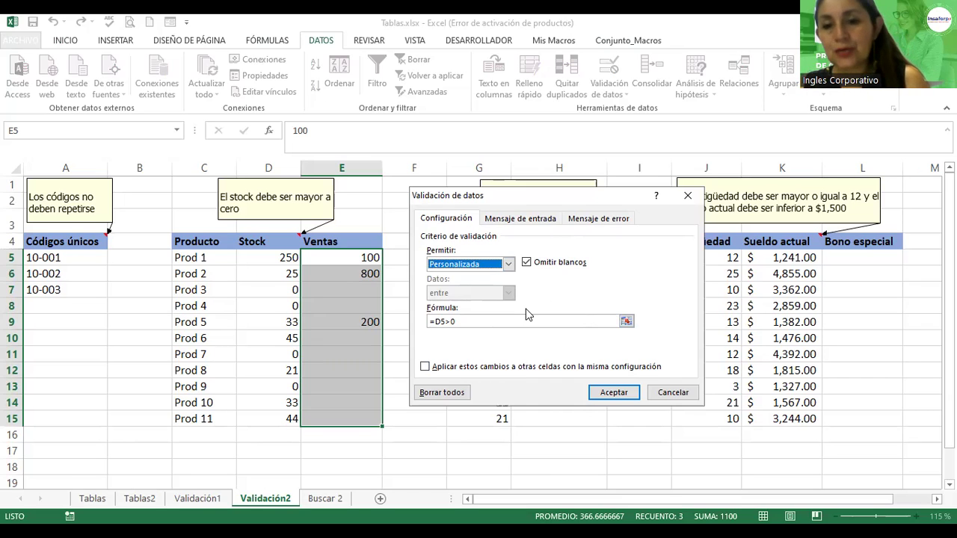
click(613, 392)
Enter a sale of 300 for Prod 8 in E12
click(369, 379)
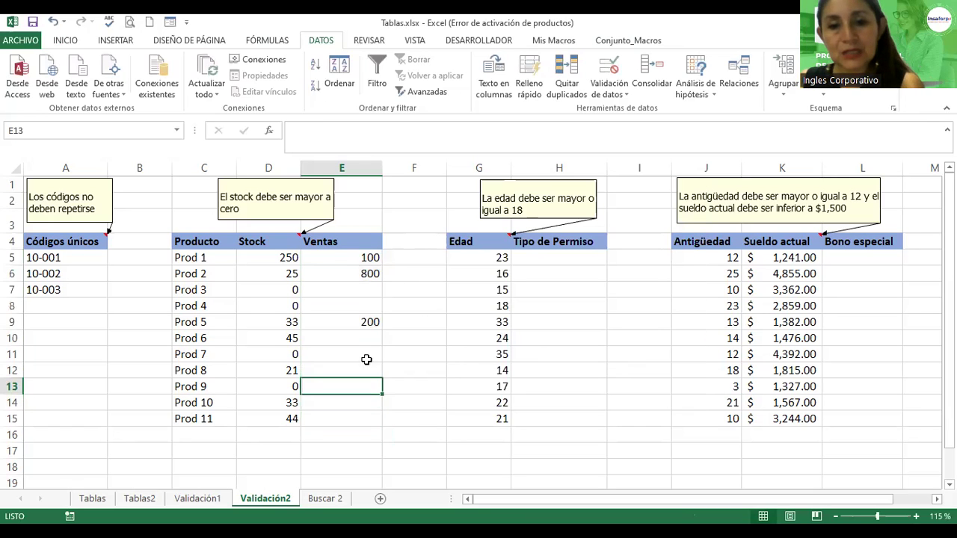
scroll(368, 355, down, 1)
scroll(368, 355, down, 1)
click(352, 313)
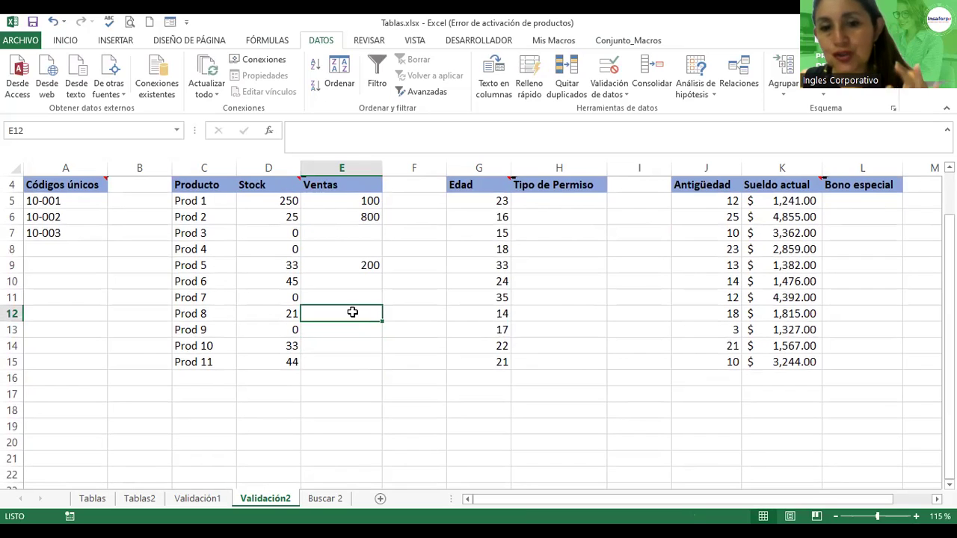
text(300)
Try 70 for zero-stock Prod 7 in E11 and cancel the Error Venta rejection
click(358, 300)
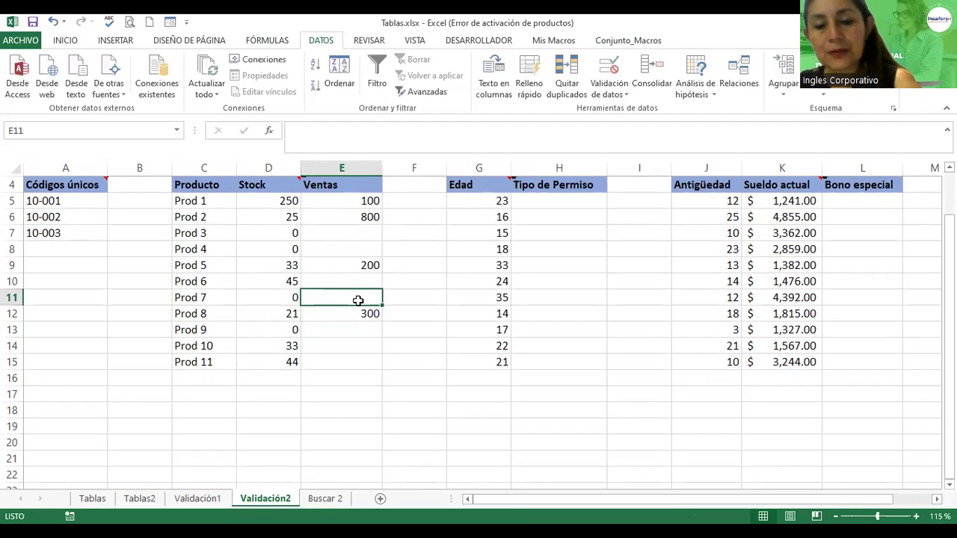
text(70)
key(Return)
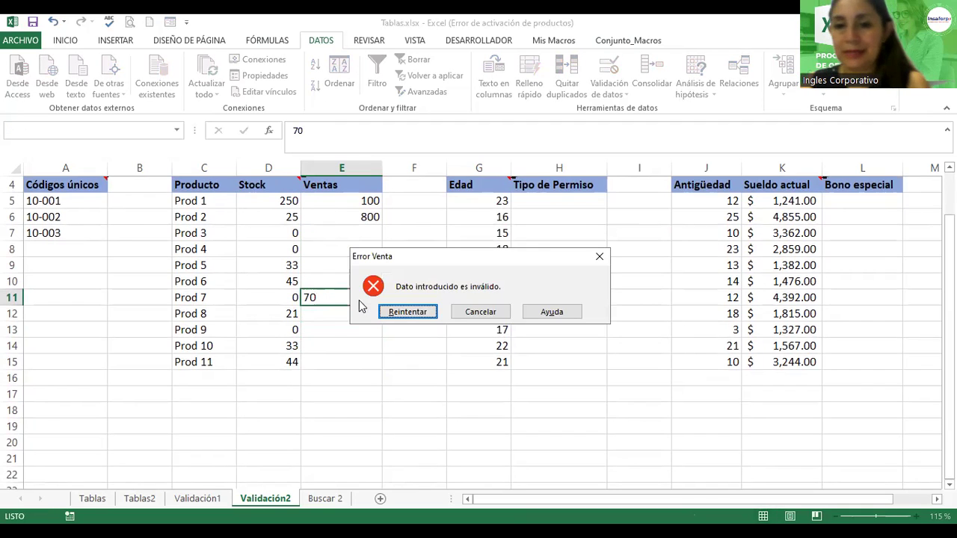
click(480, 312)
click(640, 237)
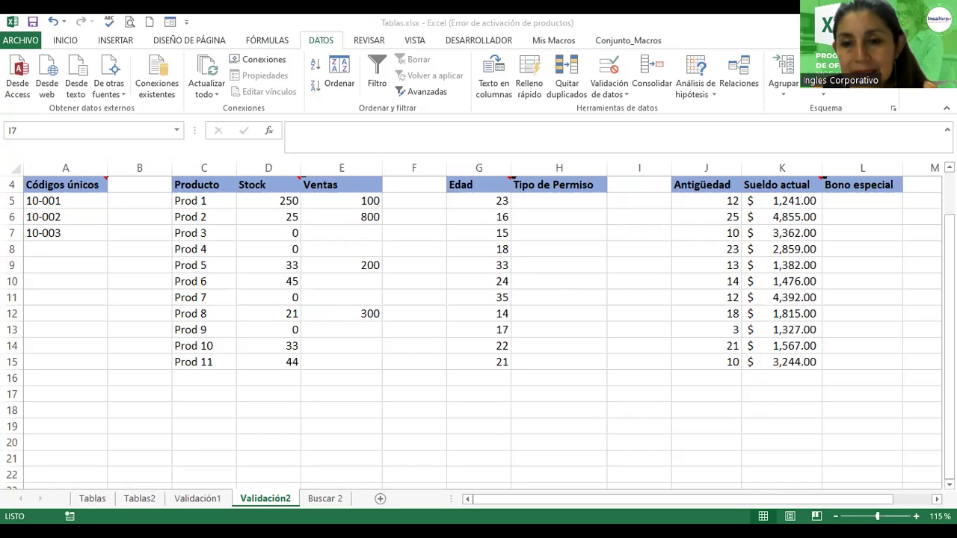
scroll(557, 273, up, 1)
click(557, 269)
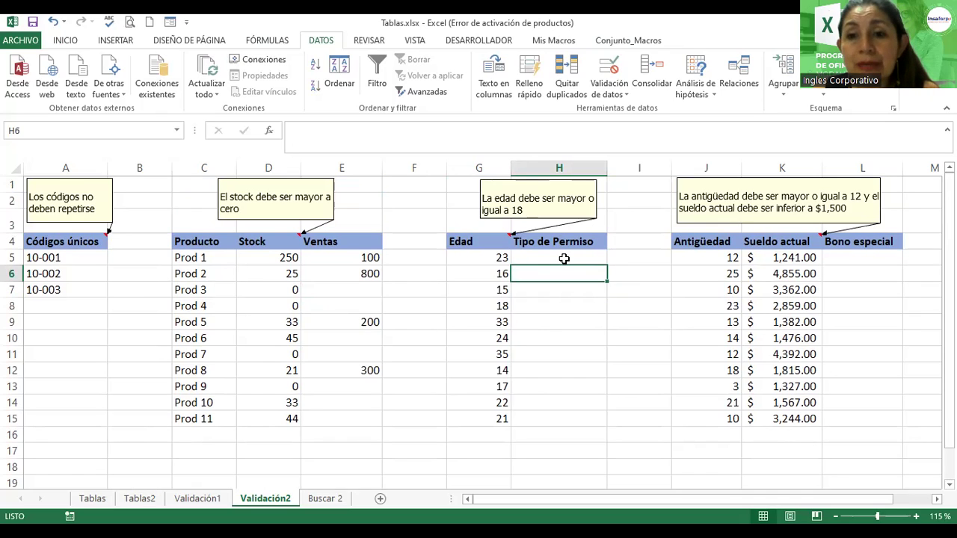
scroll(563, 258, down, 1)
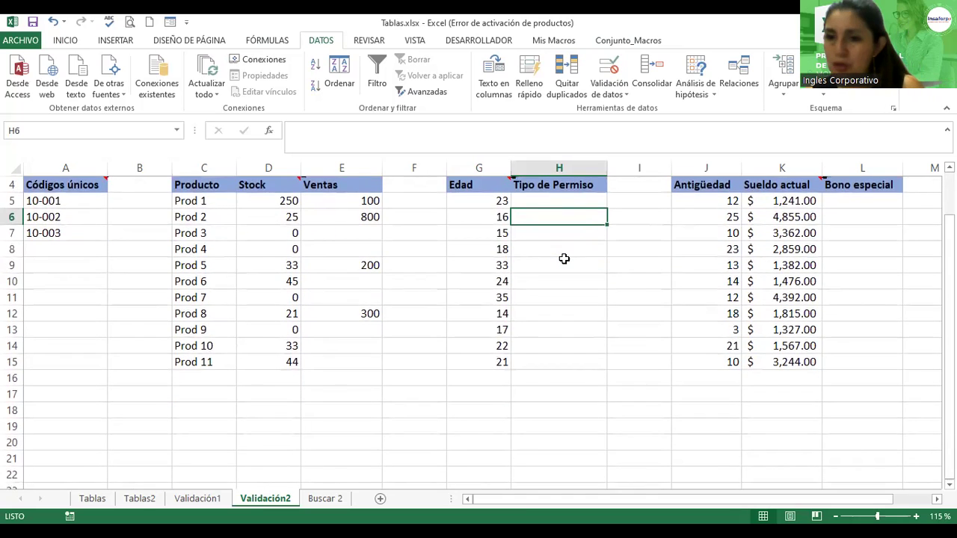
scroll(563, 259, up, 1)
ctrl+scroll(449, 260, down, 1)
Select H5:H15 and set Validación de datos Permitir to Personalizada
drag(493, 244, 492, 389)
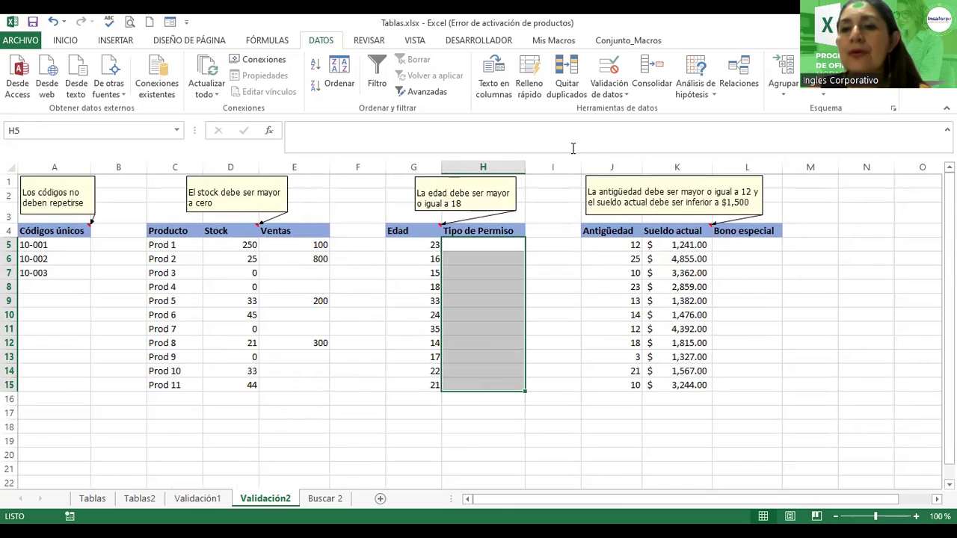
click(599, 99)
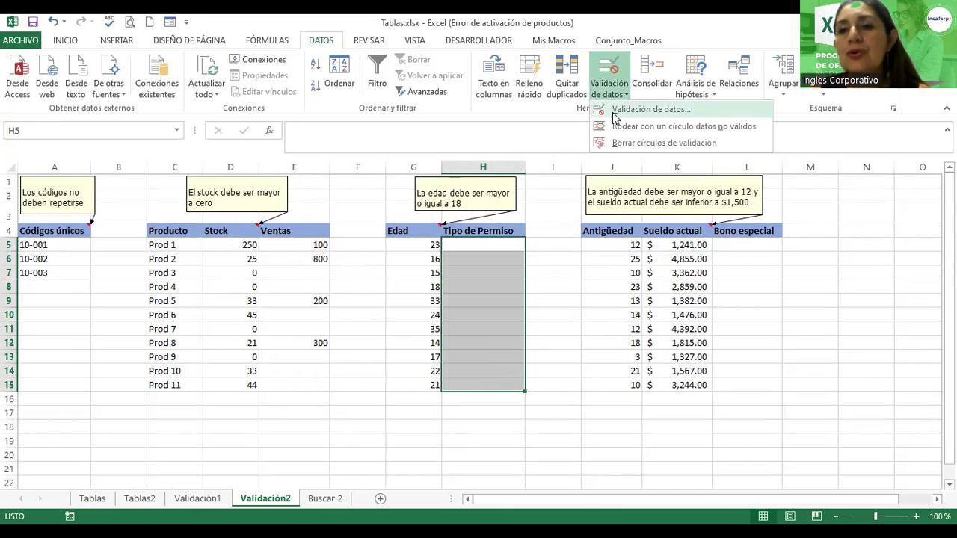
click(614, 113)
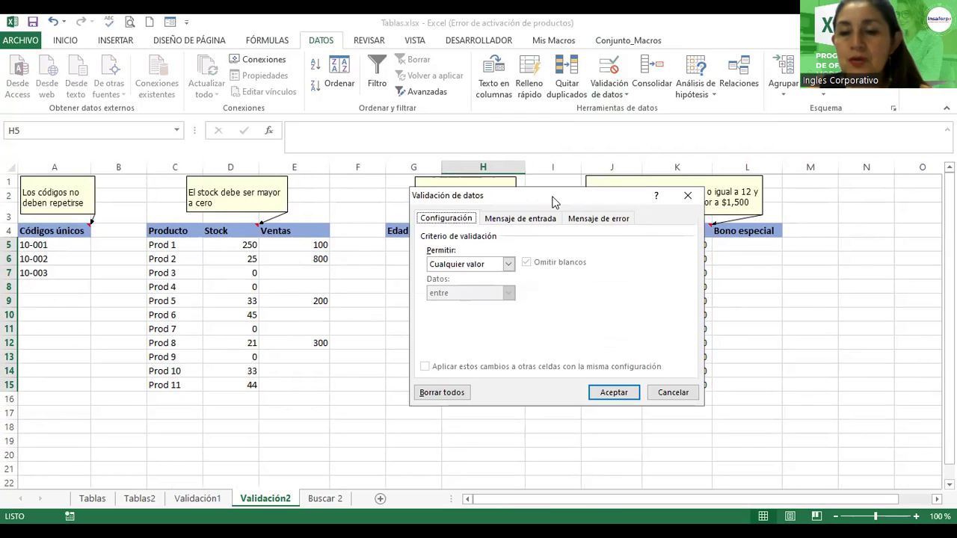
drag(553, 200, 686, 194)
click(596, 258)
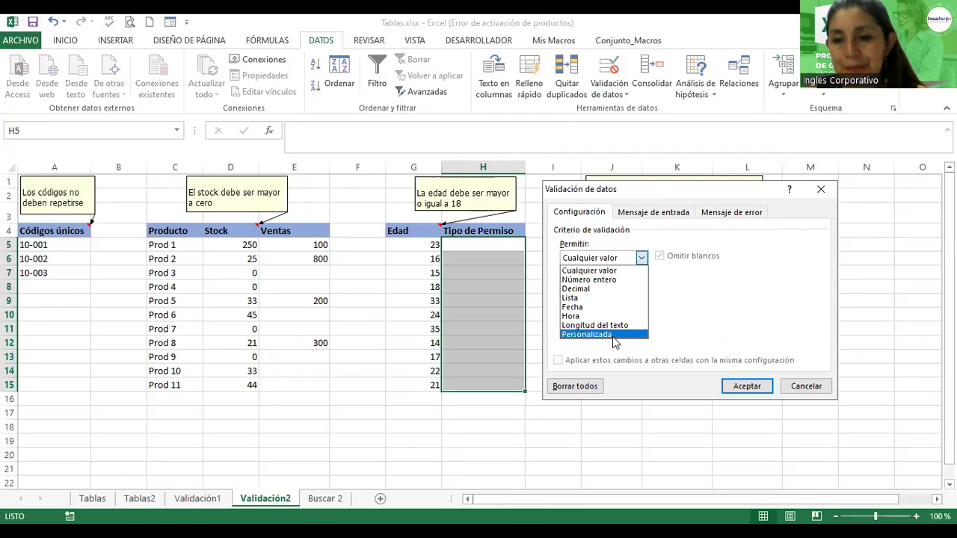
click(612, 336)
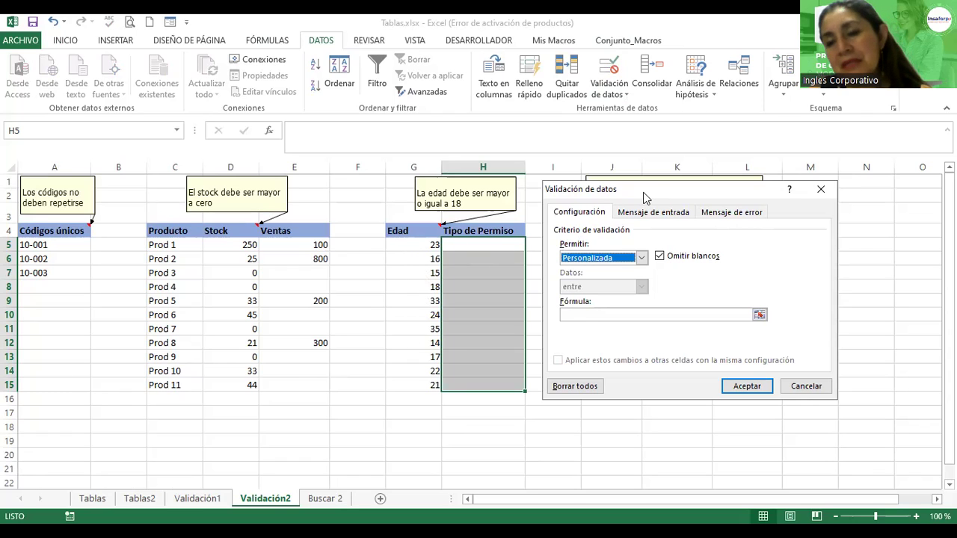
Enter the validation formula =G5>=18 referencing the Edad in G5
drag(645, 197, 653, 181)
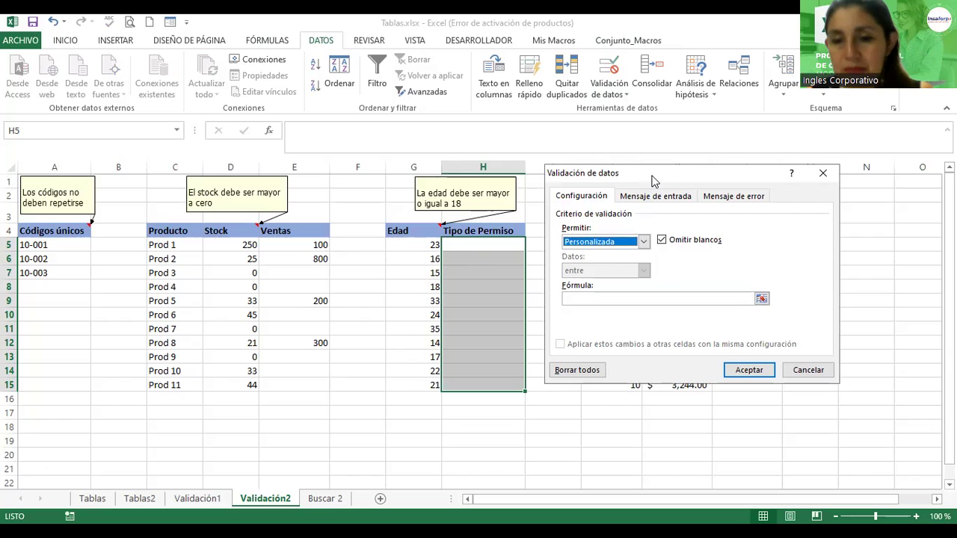
click(595, 298)
text(=)
click(411, 246)
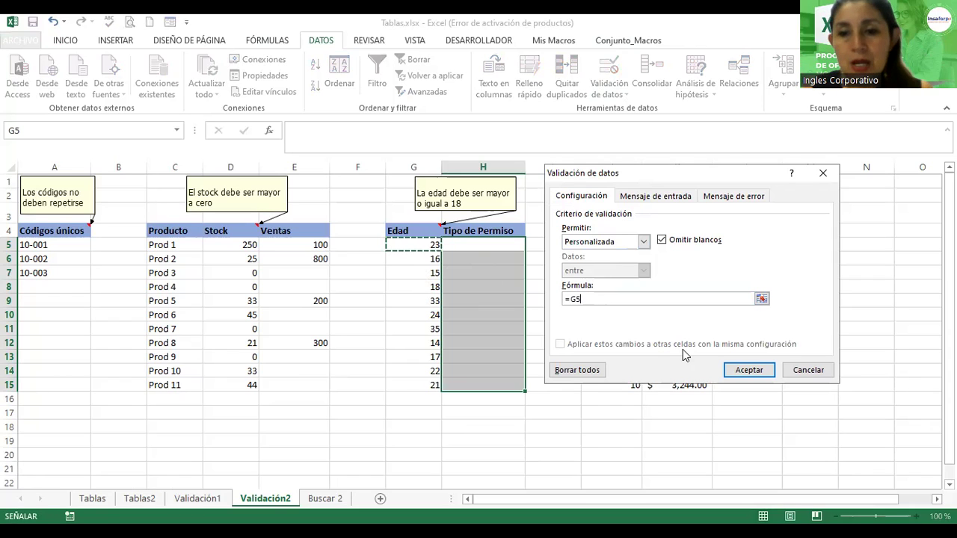
text(>=)
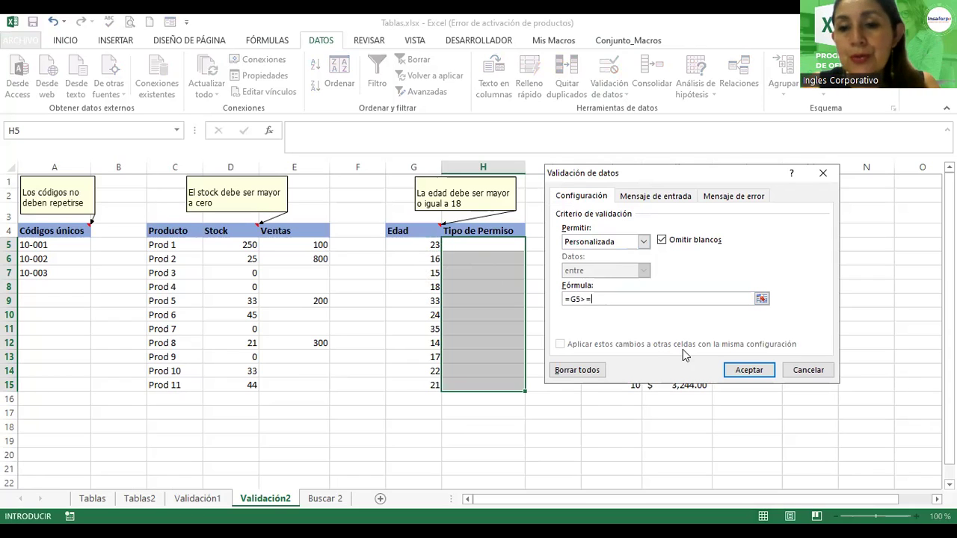
text(18)
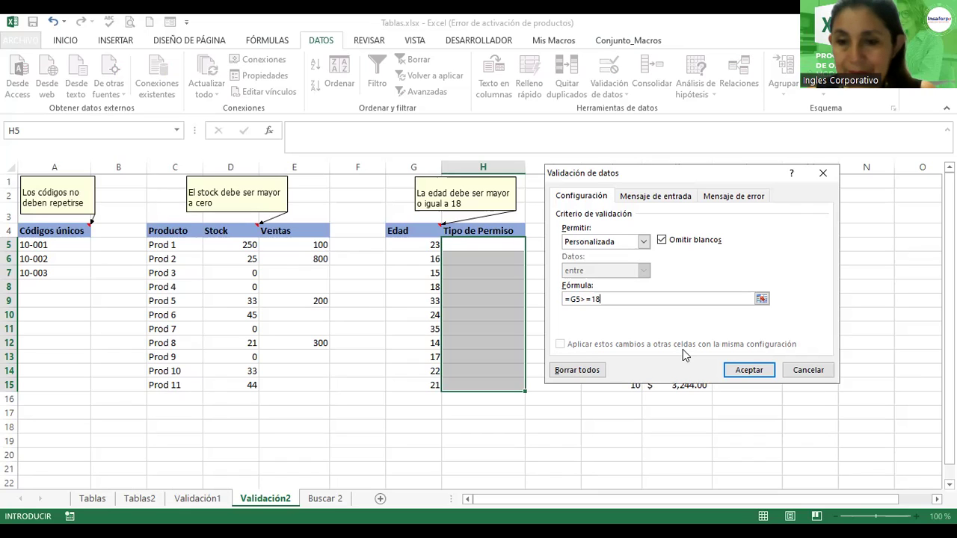
click(732, 198)
Title the alert 'Error Edad' with message 'Edad ingresada no aplica' and apply the rule
click(699, 259)
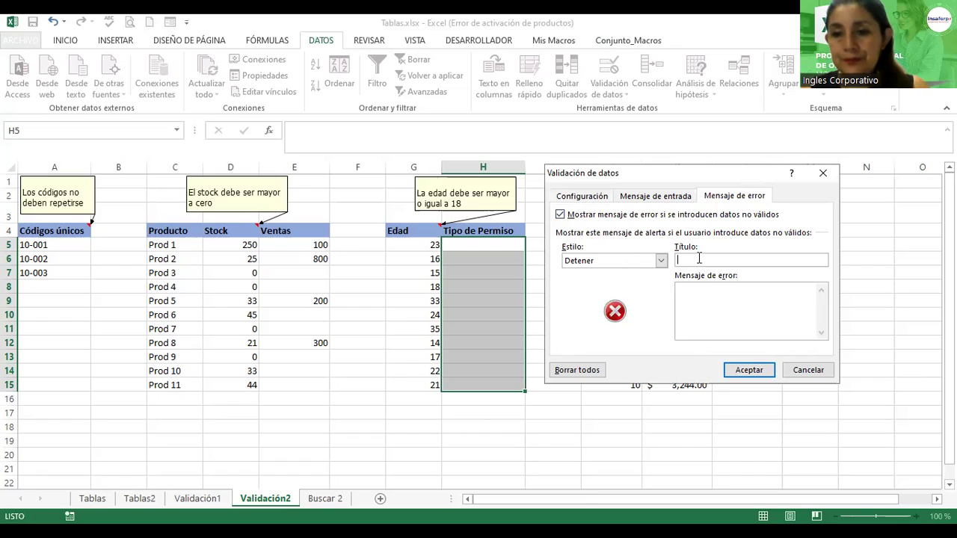
text(Error)
key(BackSpace)
key(BackSpace)
text(or Edad)
key(Tab)
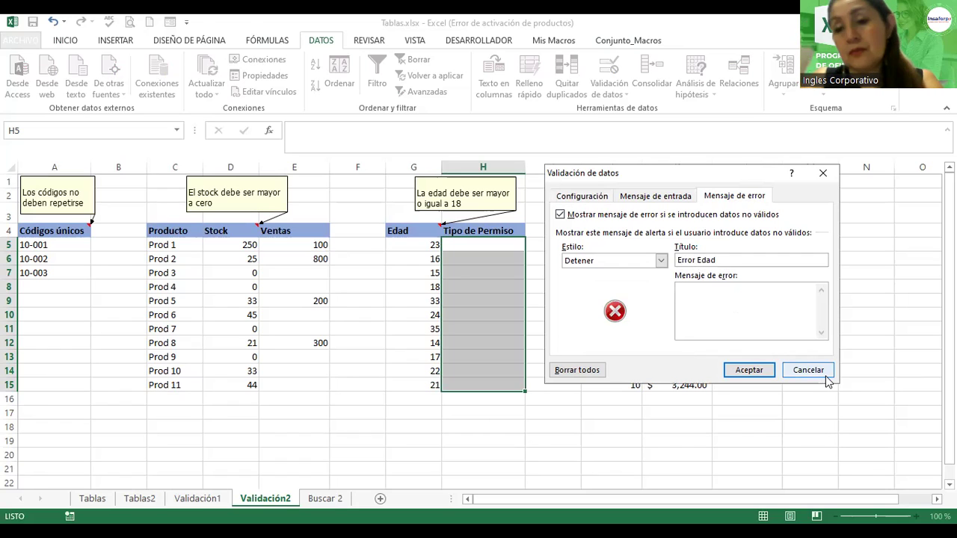
text(Edad ingresa)
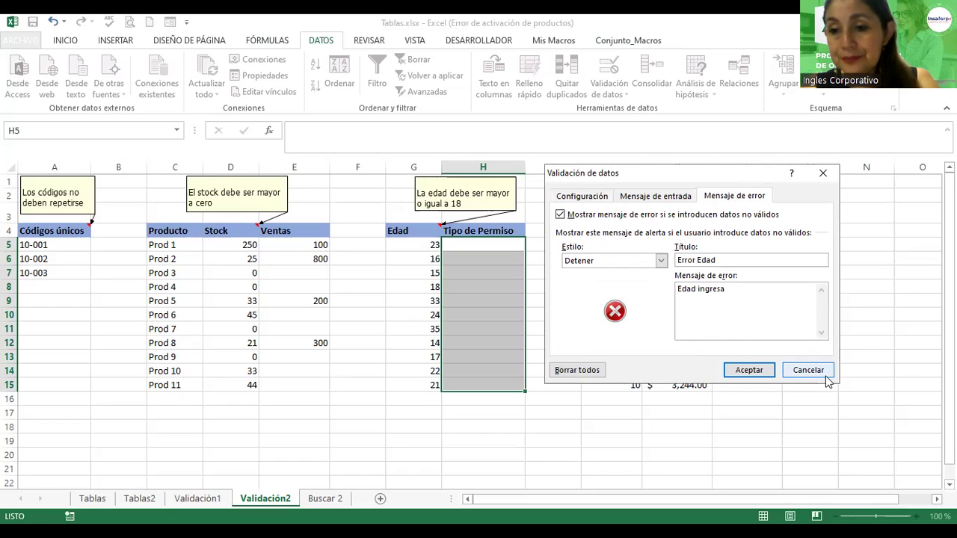
text(da)
text( no )
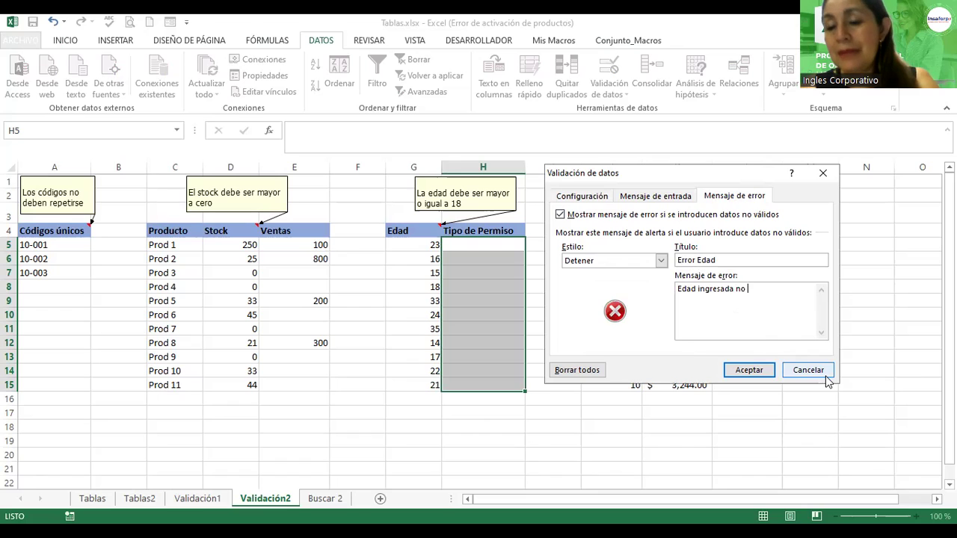
text(aplica)
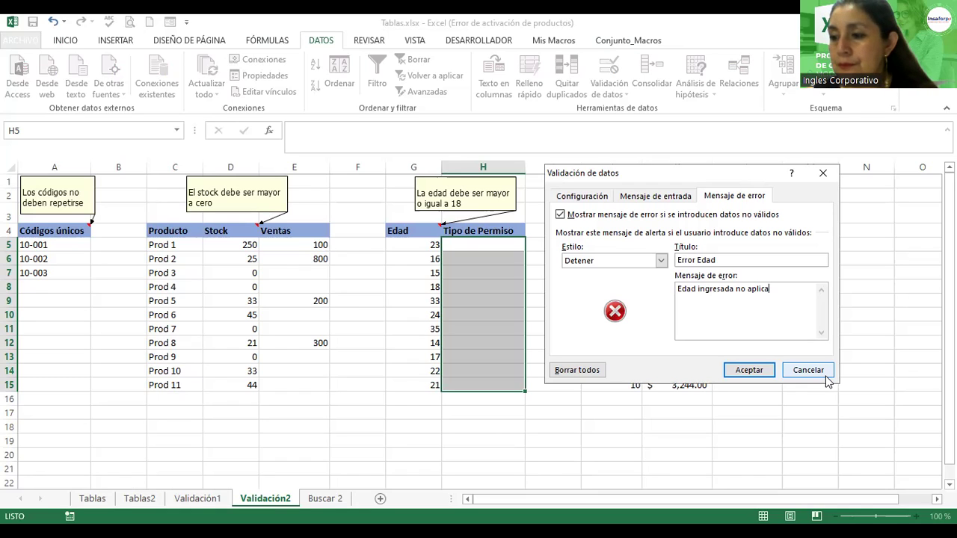
click(749, 370)
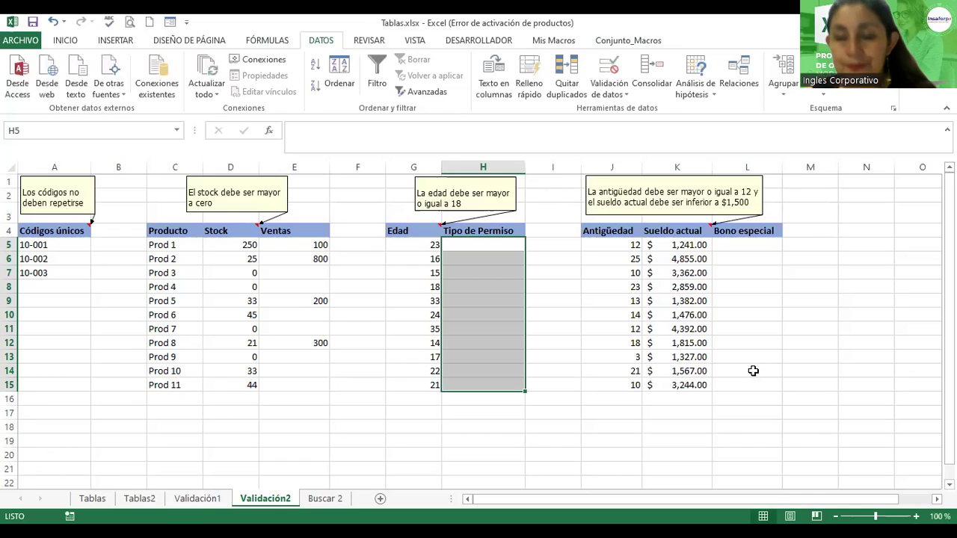
Enter Aplica in H5 for age 23
click(474, 254)
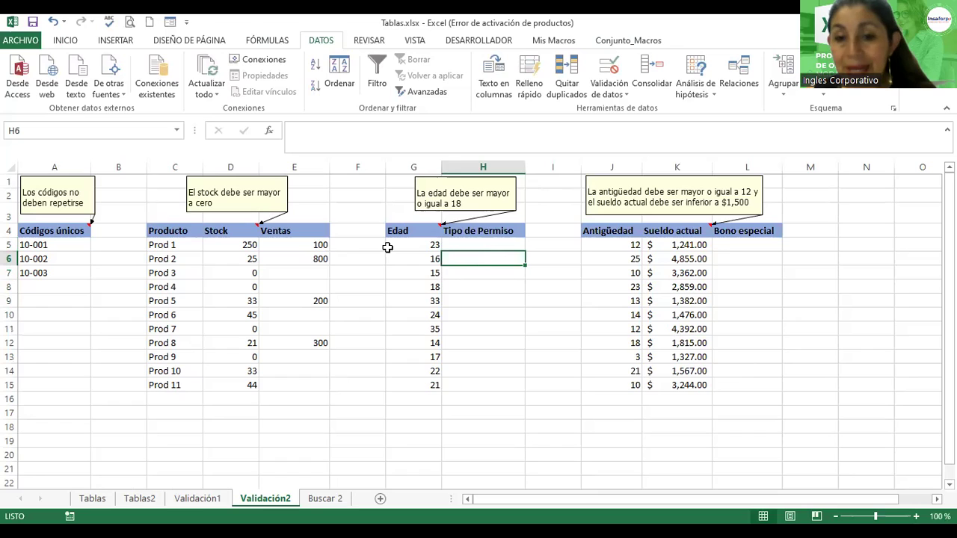
click(472, 244)
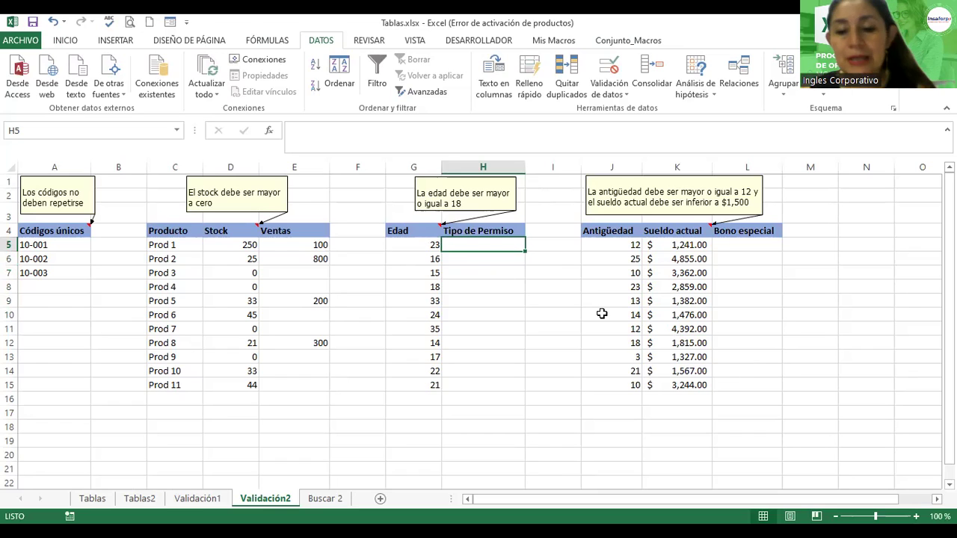
text(p)
key(BackSpace)
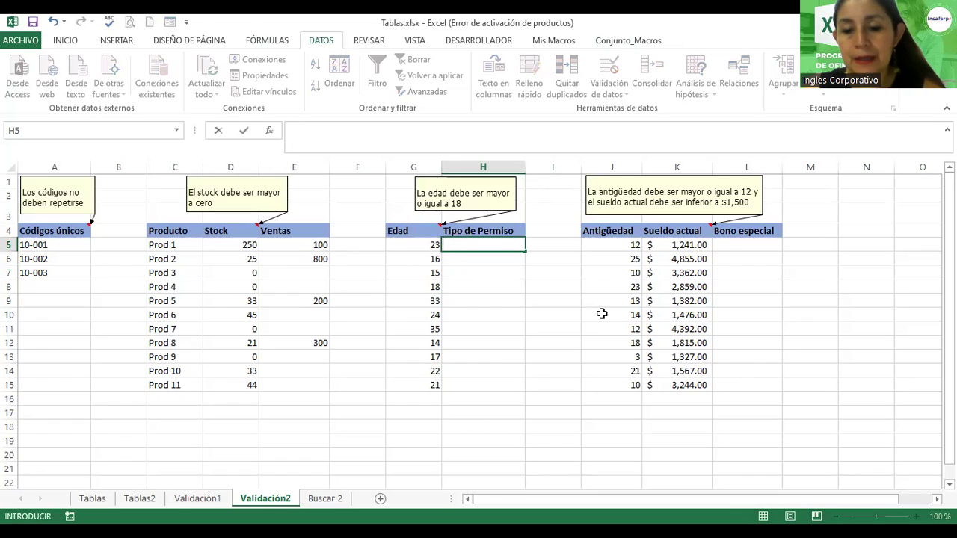
text(Aplica)
key(Return)
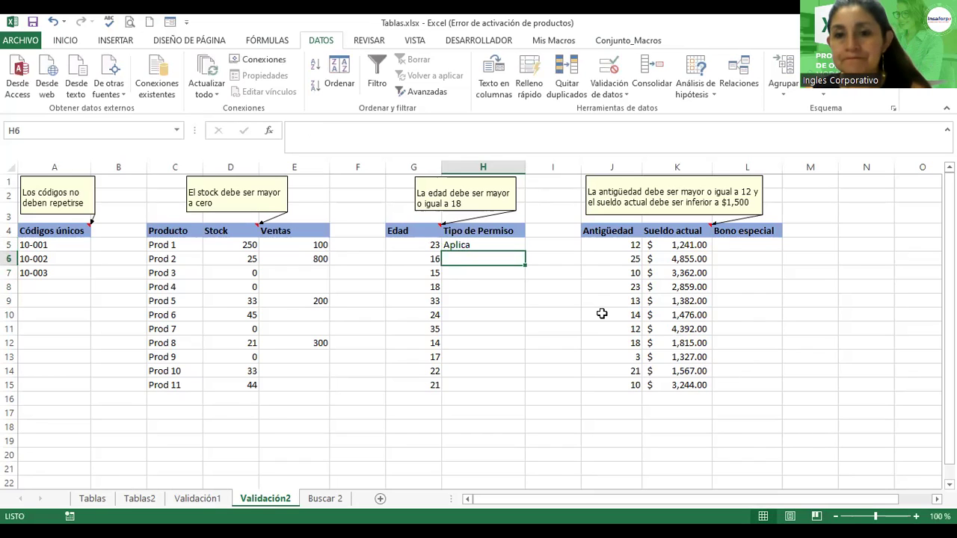
Try Aplica for ages 16 and 15 in H6 and H7, cancelling each Error Edad alert
text(aplica)
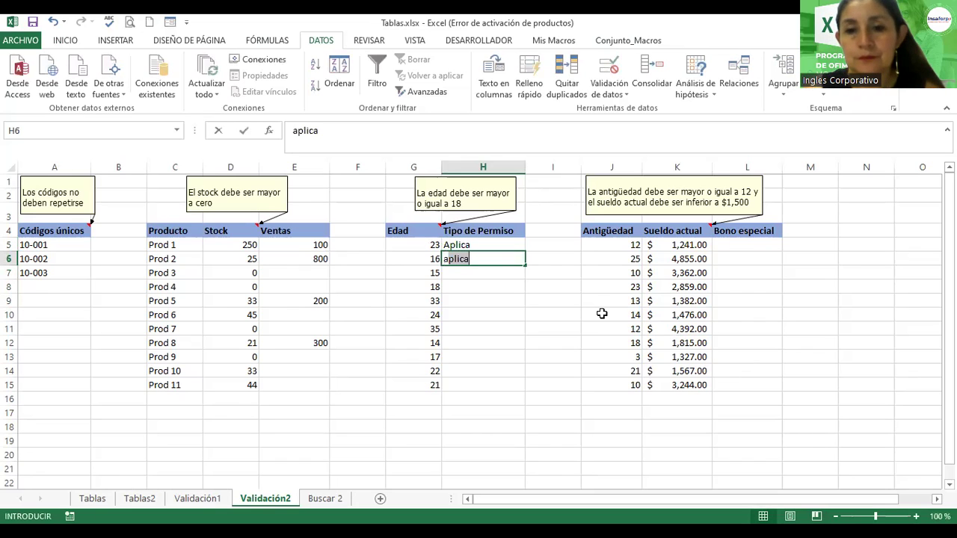
key(Return)
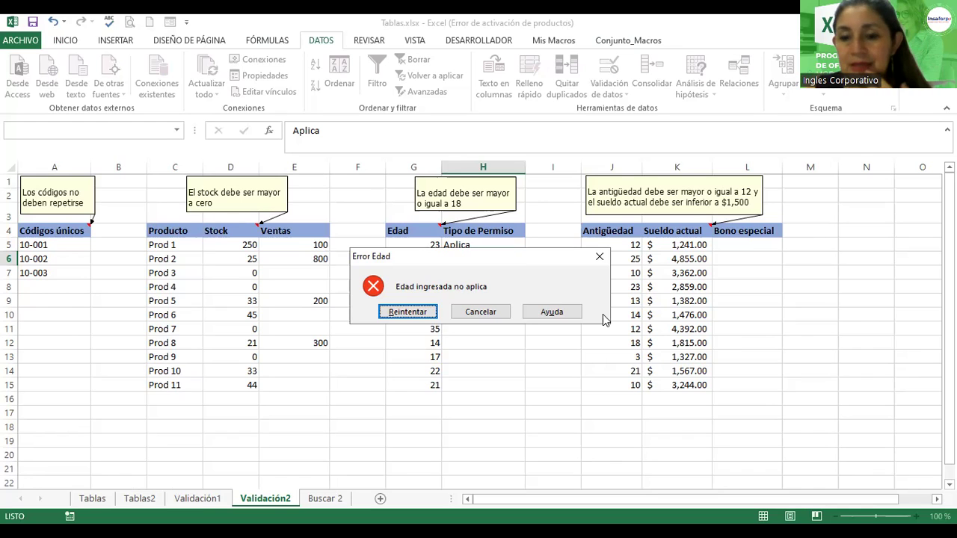
key(Tab)
key(Return)
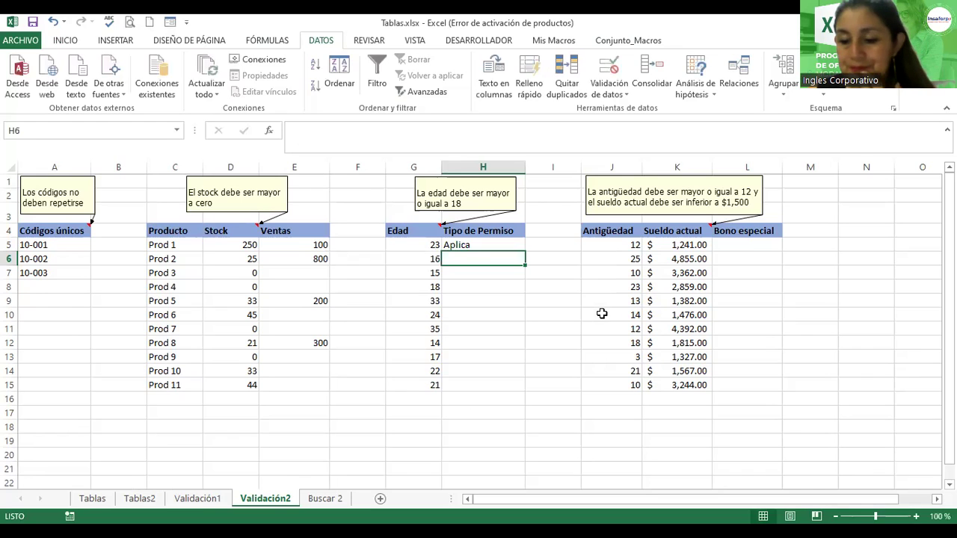
key(Down)
text(aplica)
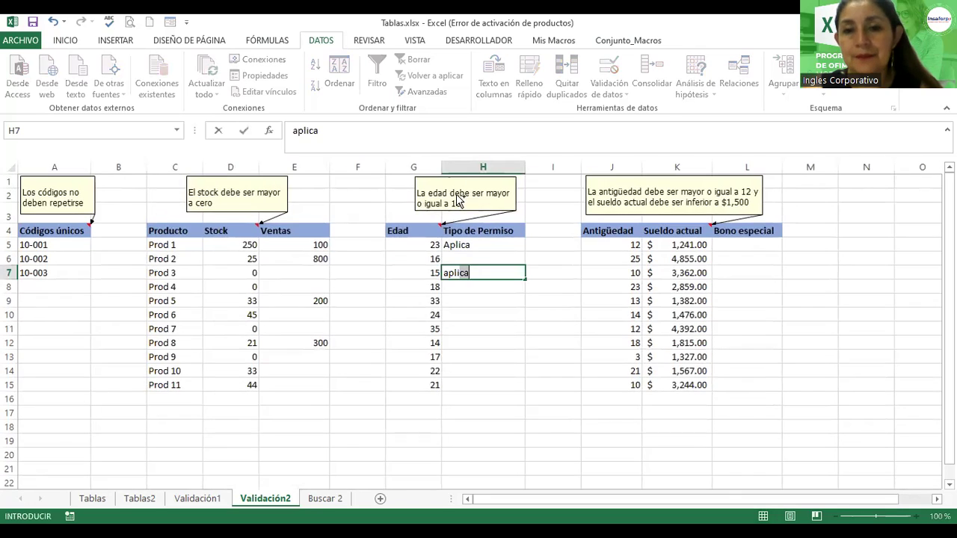
key(Return)
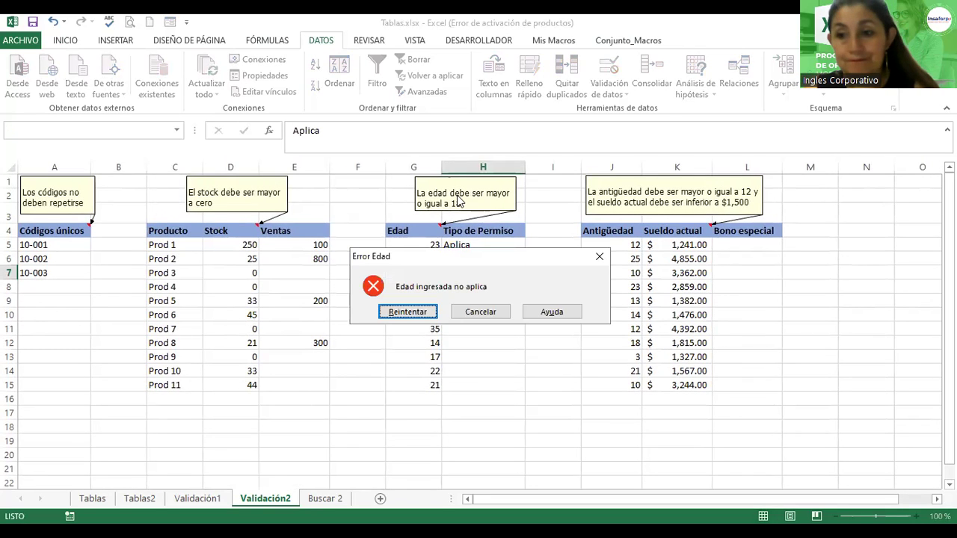
key(Tab)
key(Return)
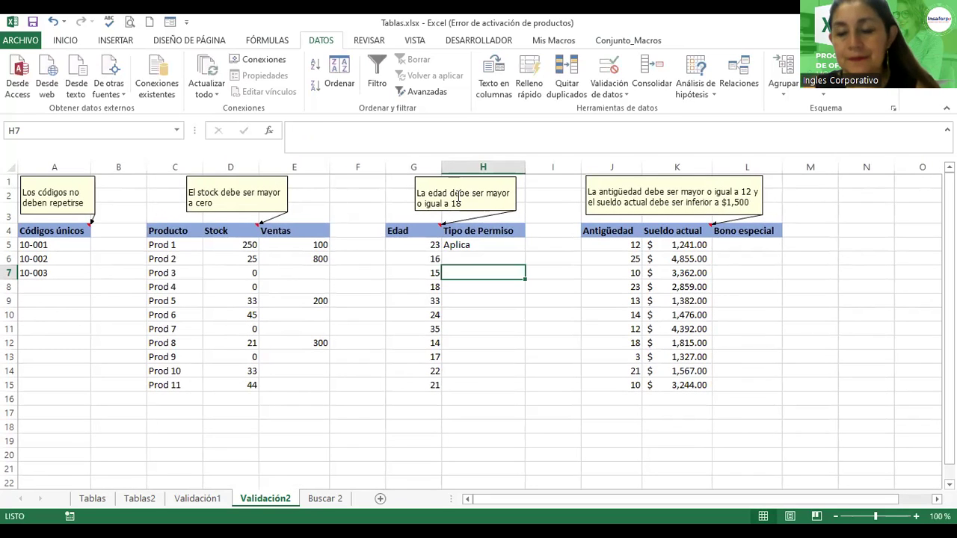
Enter Aplica in H8:H11 for ages 18, 33, 24 and 35
key(Down)
text(apli)
key(Return)
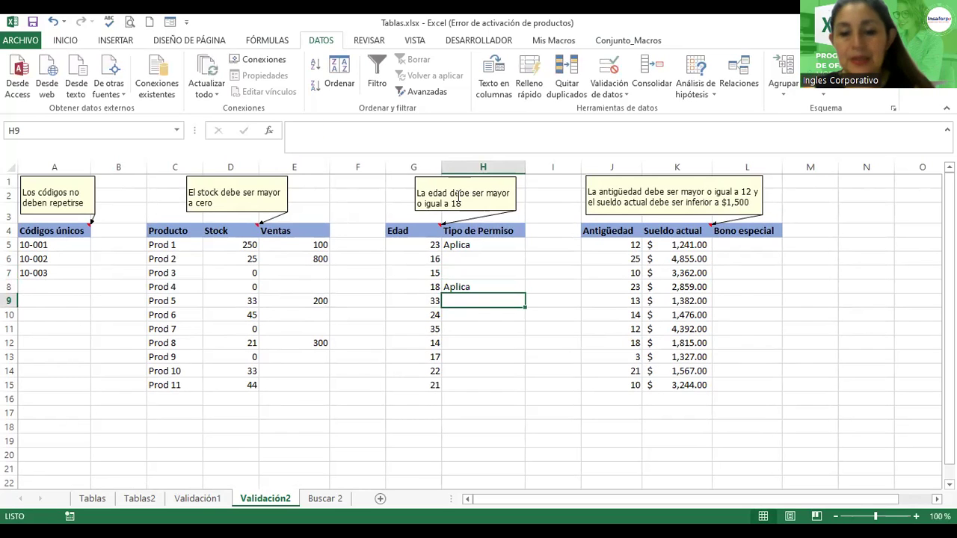
text(aplica)
key(Return)
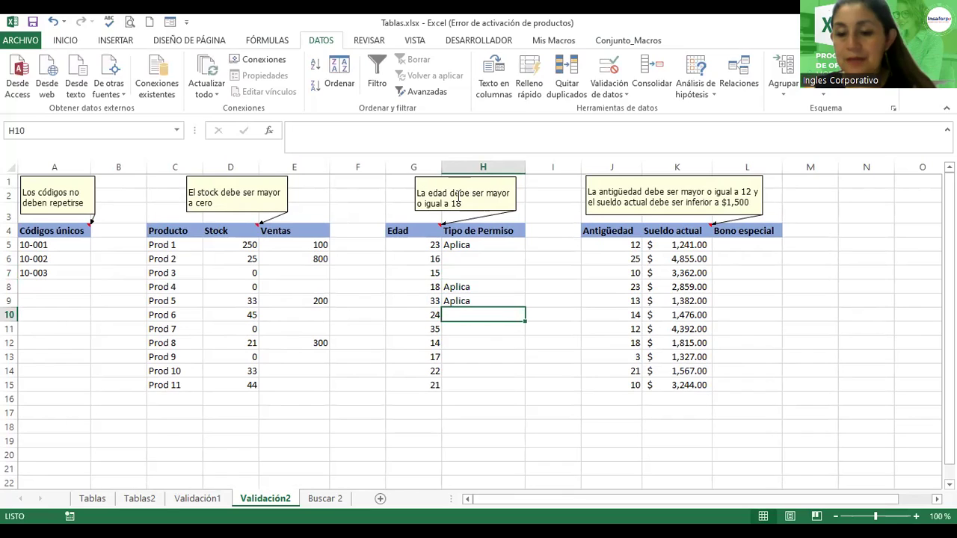
text(apli)
key(Return)
text(a)
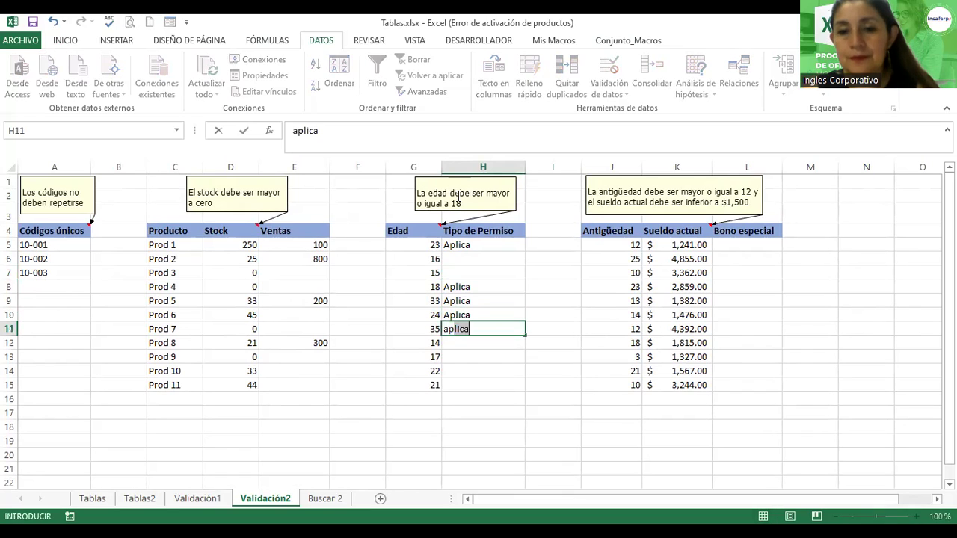
key(Return)
Try Aplica, then Válido in H12 for age 14, and cancel the rejected entry
text(aplica)
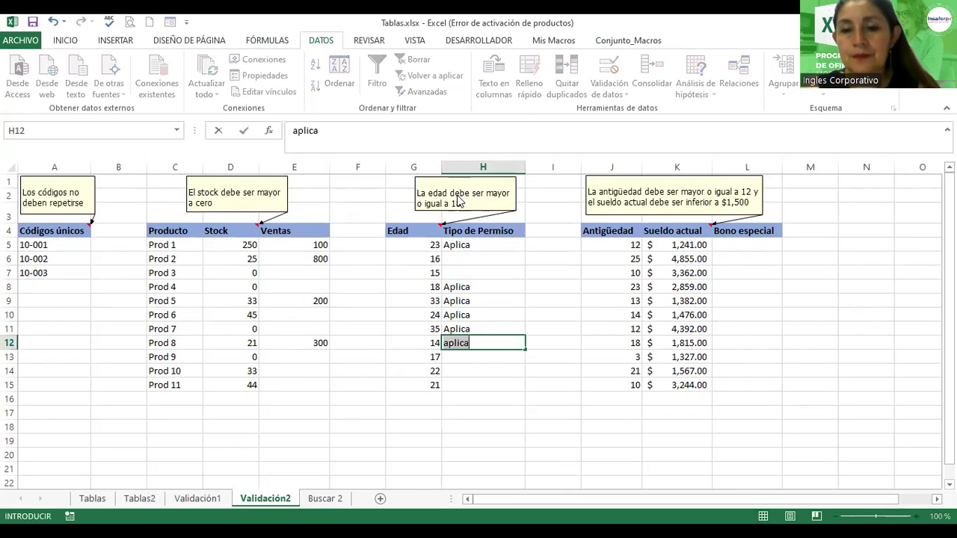
key(Return)
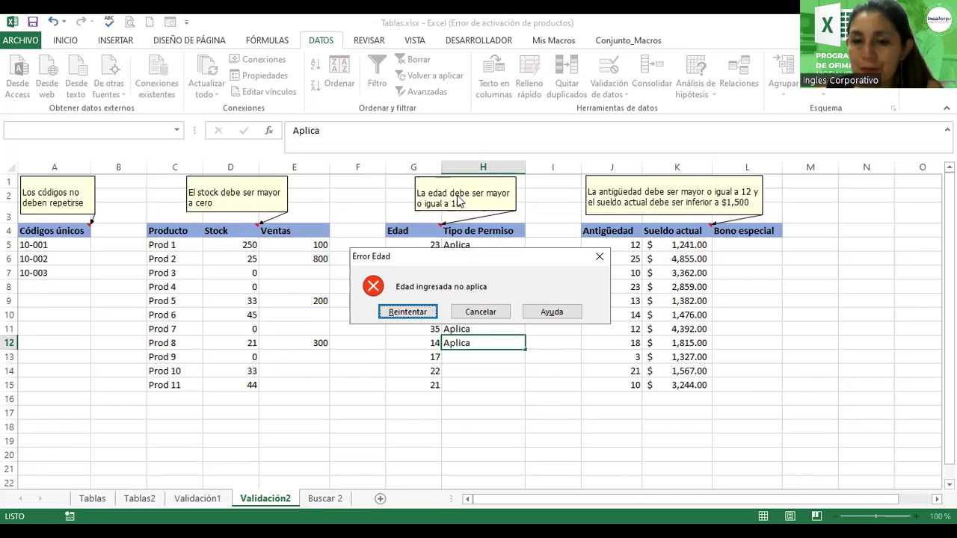
click(407, 311)
text(Va)
key(BackSpace)
text(álido)
key(Return)
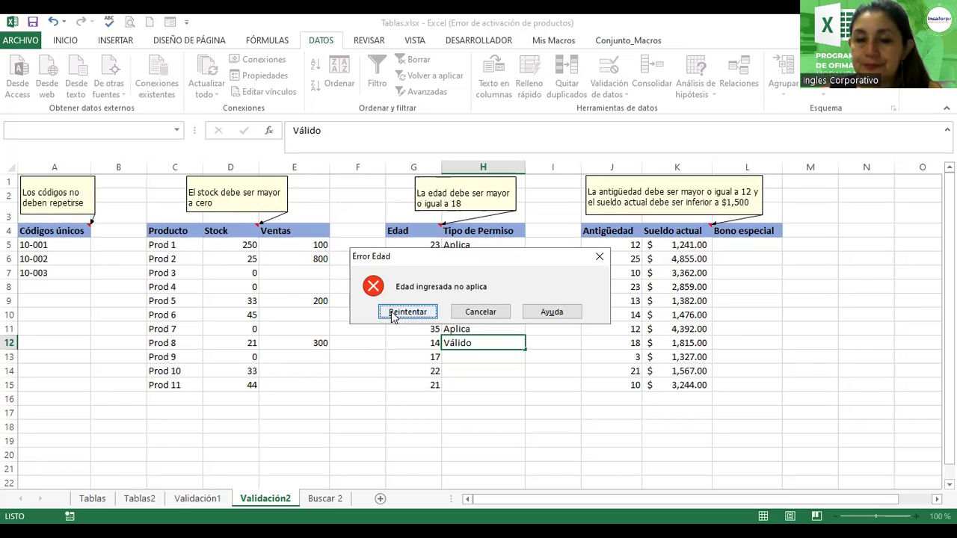
click(463, 312)
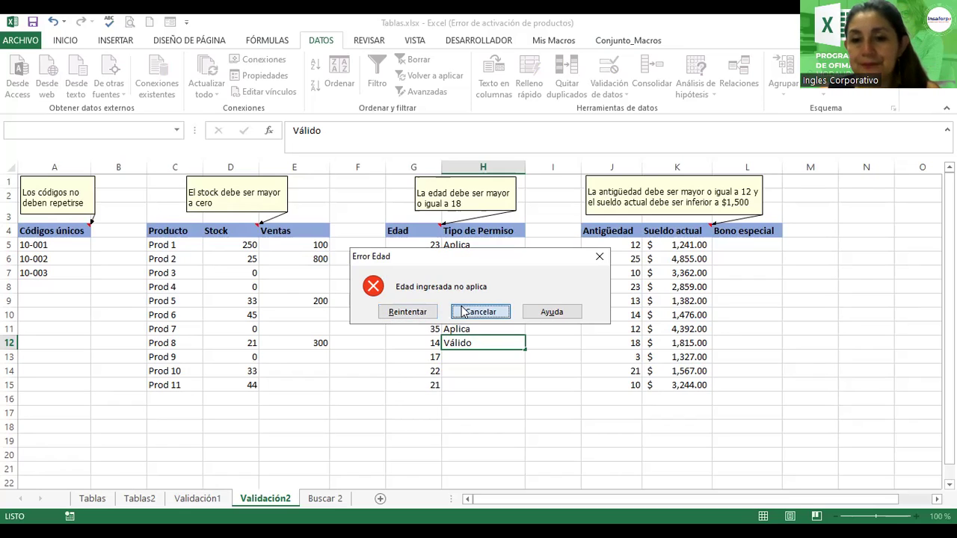
click(490, 359)
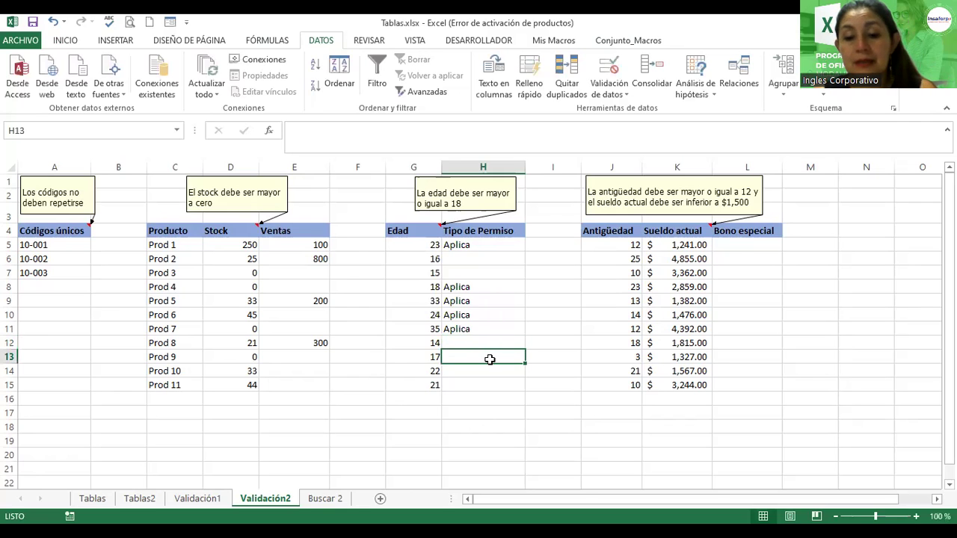
Try Aplica in H13 for age 17 and cancel the Error Edad rejection
scroll(489, 359, up, 4)
text(aplica)
key(Return)
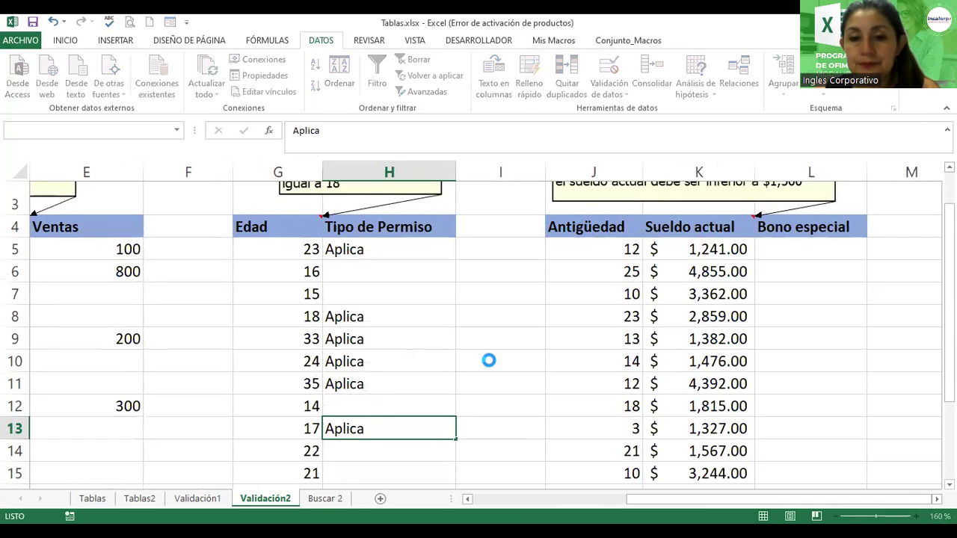
click(472, 312)
Enter Aplica in H14 and H15 for ages 22 and 21
scroll(472, 320, down, 1)
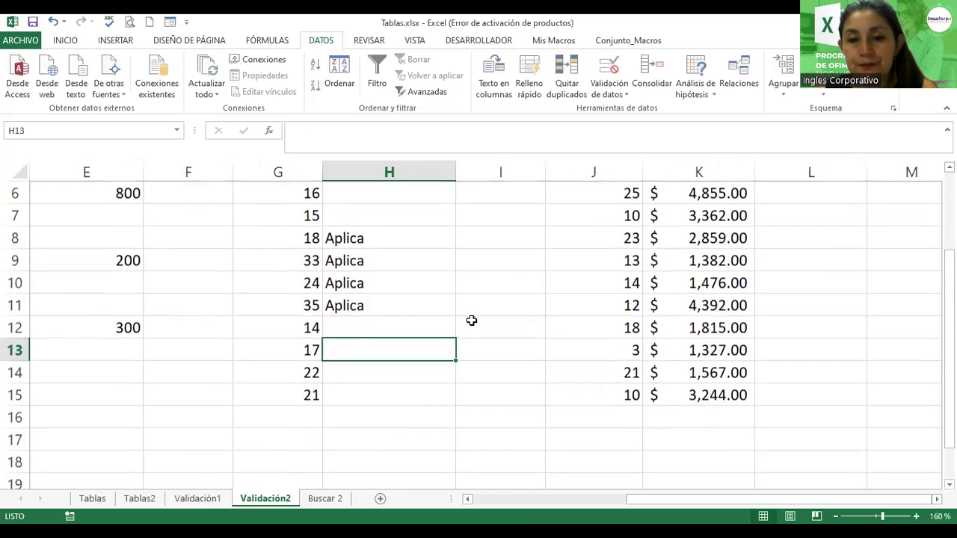
scroll(448, 323, down, 1)
click(384, 314)
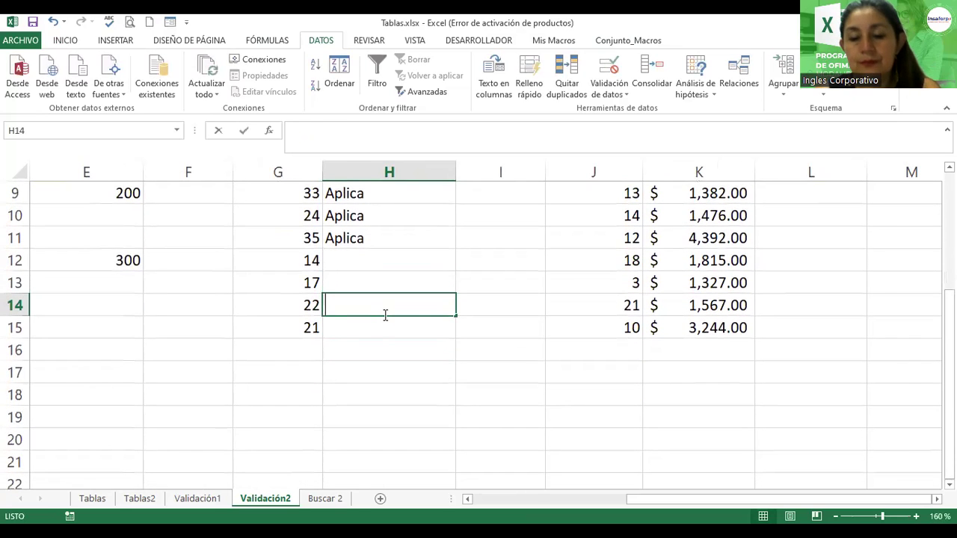
text(aplic)
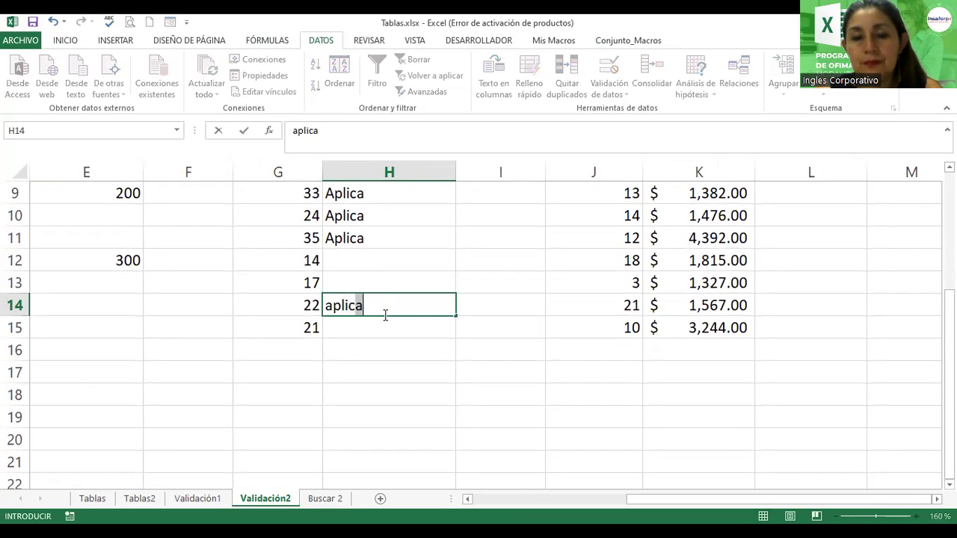
key(Return)
text(aplica)
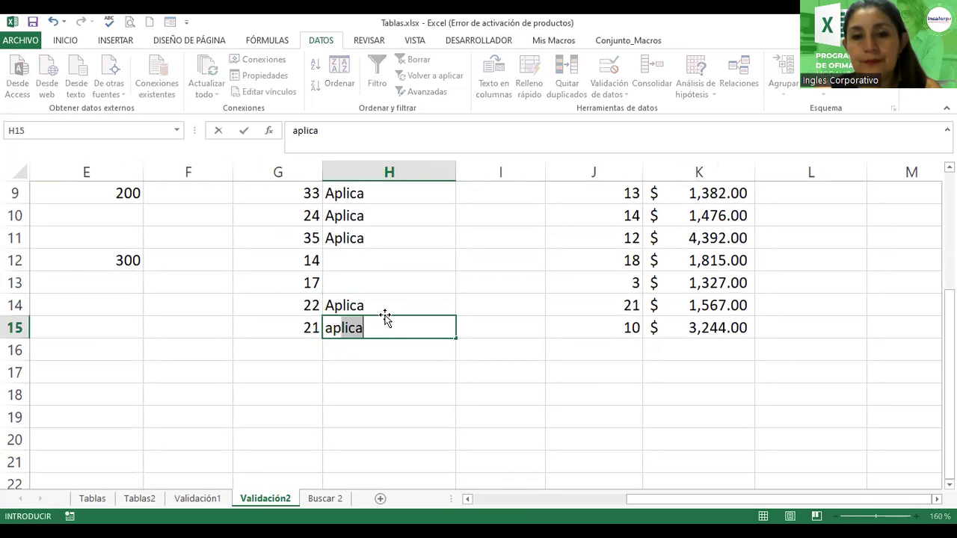
key(Return)
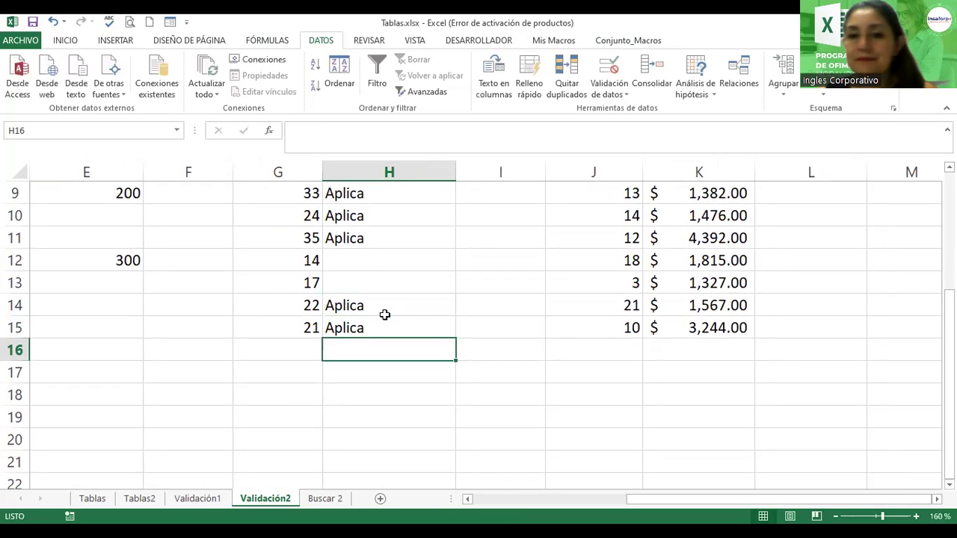
Try B in H6 for age 16 and cancel the rejected entry
scroll(384, 315, up, 2)
ctrl+scroll(385, 314, down, 2)
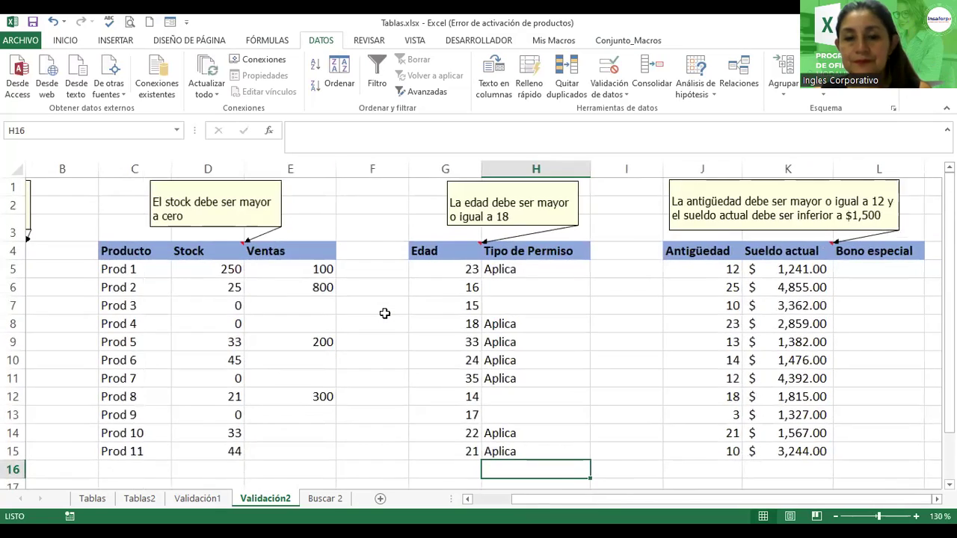
scroll(384, 314, down, 1)
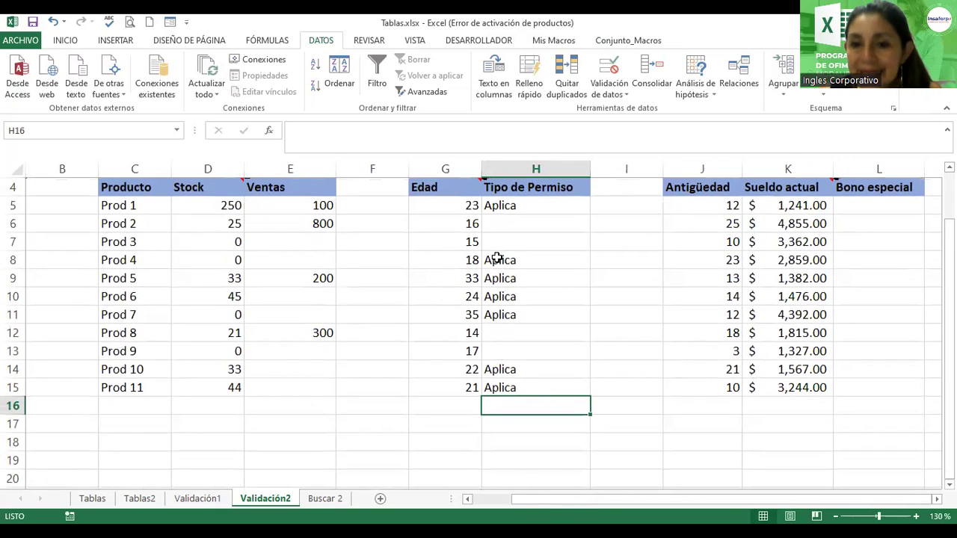
click(507, 220)
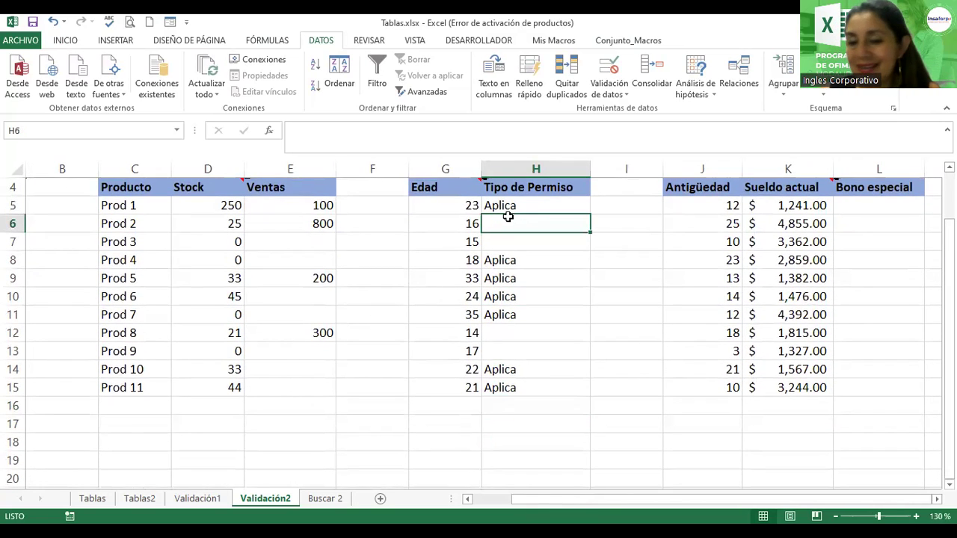
text(B)
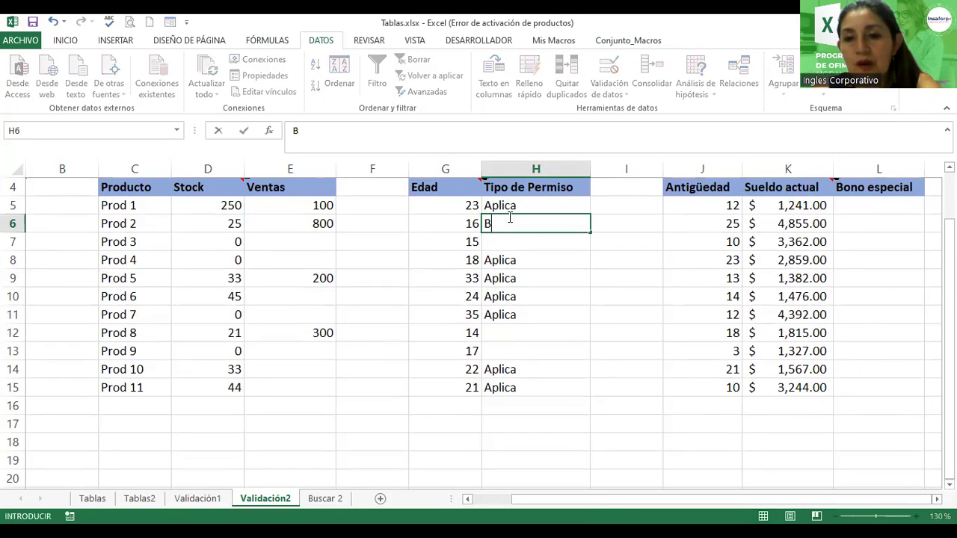
key(Return)
key(Tab)
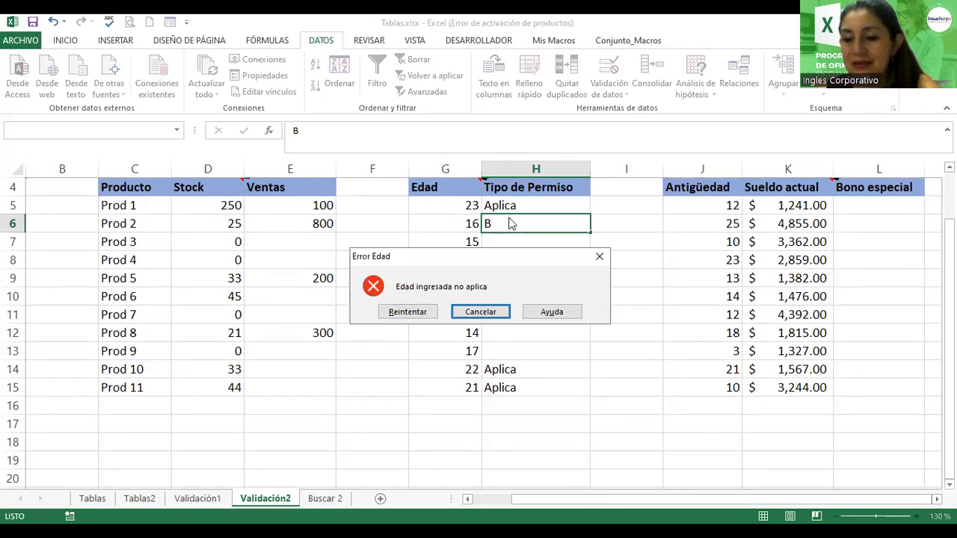
key(Return)
Retry H6 with Aplica and 'a', cancelling each rejection so it stays empty
text(Aplica)
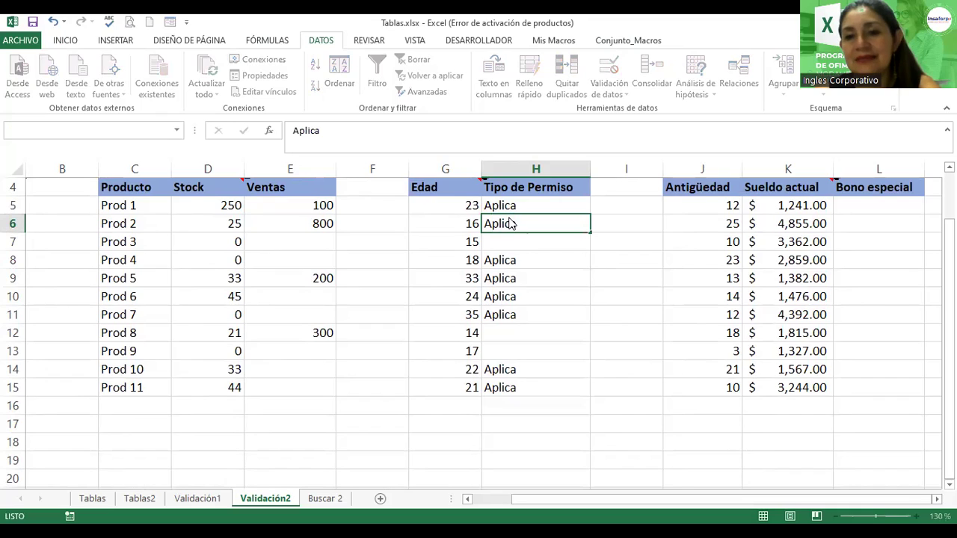
key(Return)
key(Return)
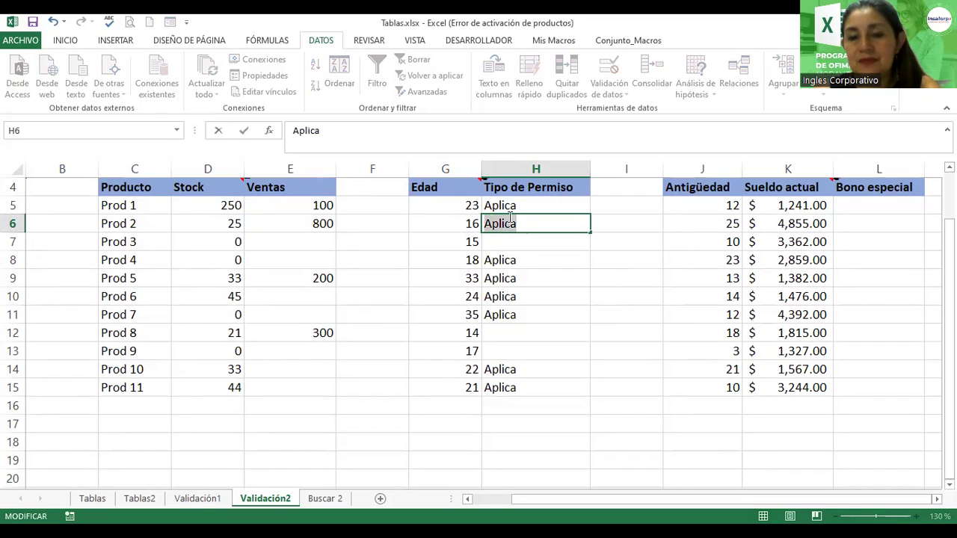
key(BackSpace)
key(BackSpace)
text(a)
key(Delete)
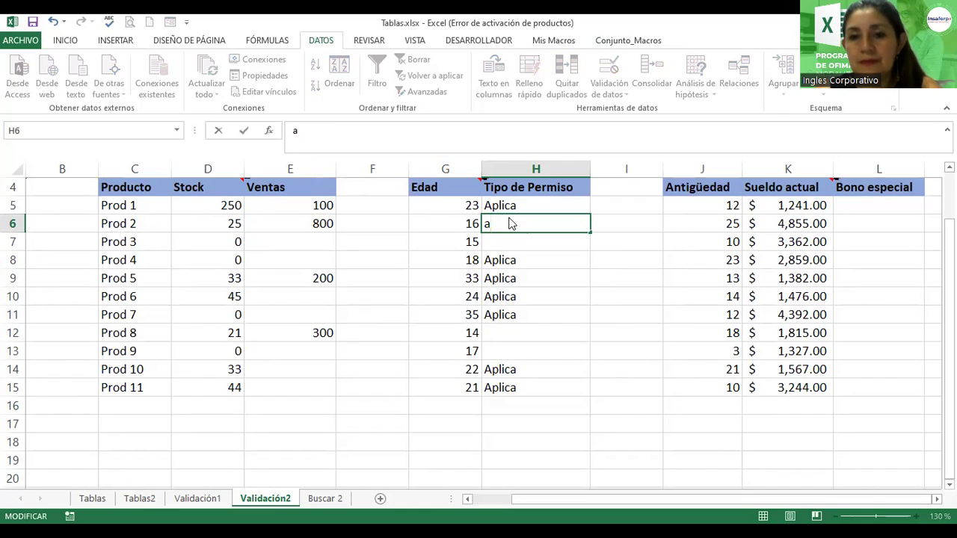
key(Return)
key(Tab)
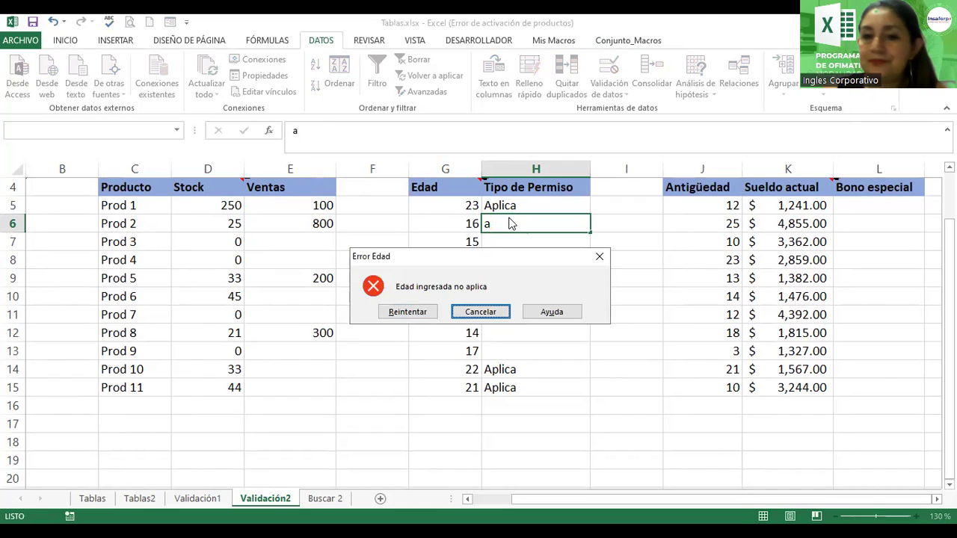
key(Return)
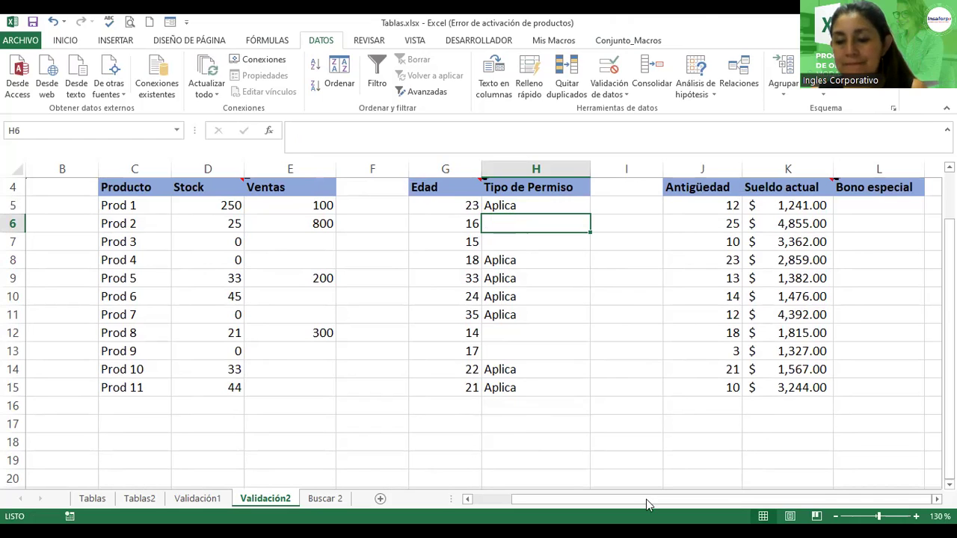
click(935, 499)
scroll(611, 342, right, 2)
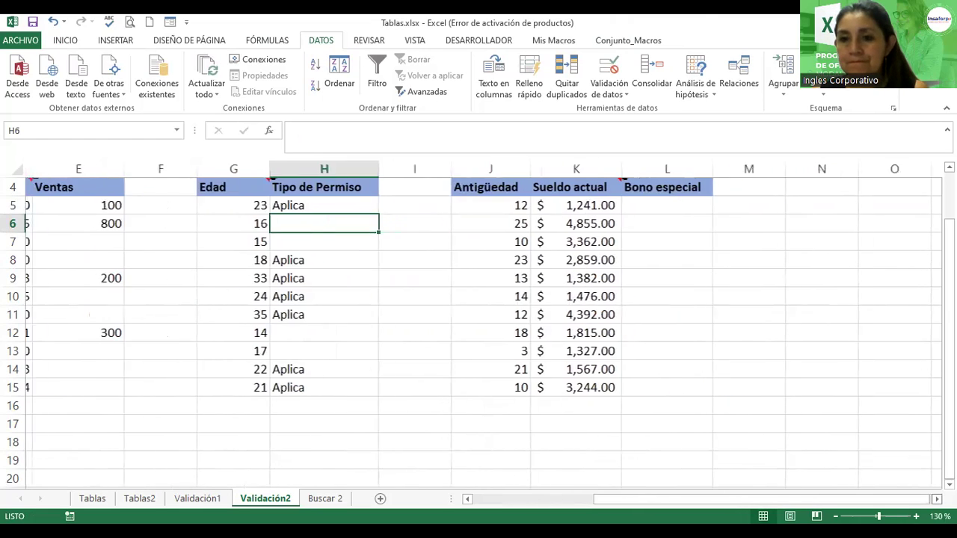
scroll(612, 341, right, 1)
scroll(611, 342, up, 1)
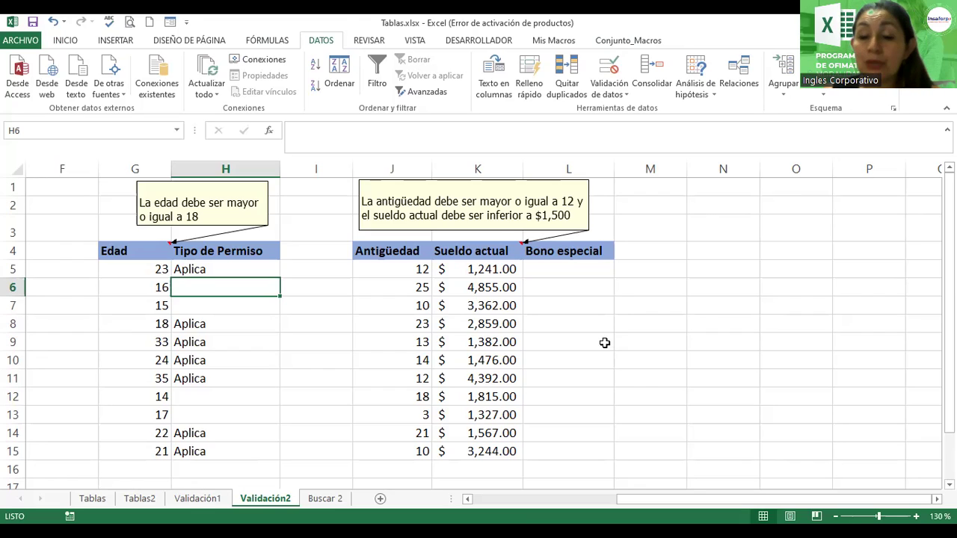
click(408, 266)
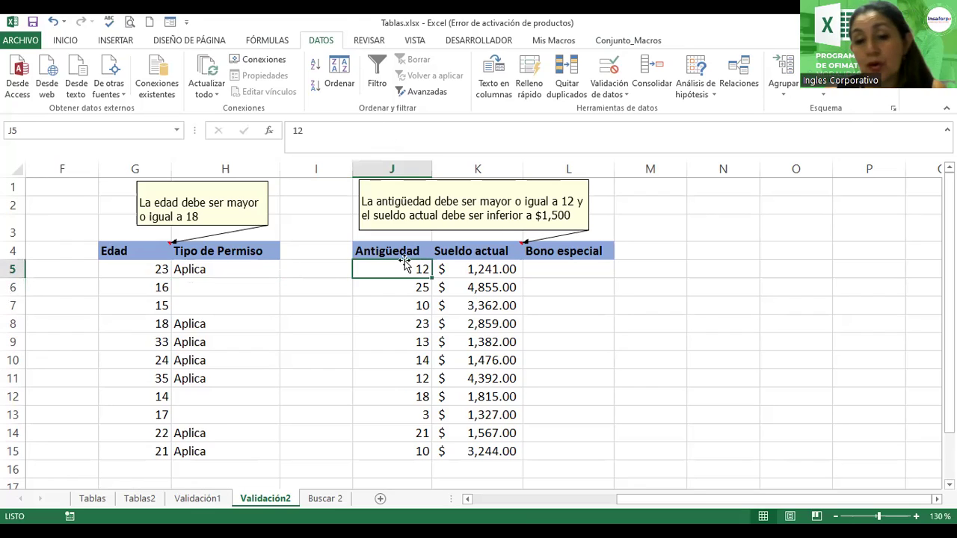
drag(411, 268, 462, 268)
click(471, 334)
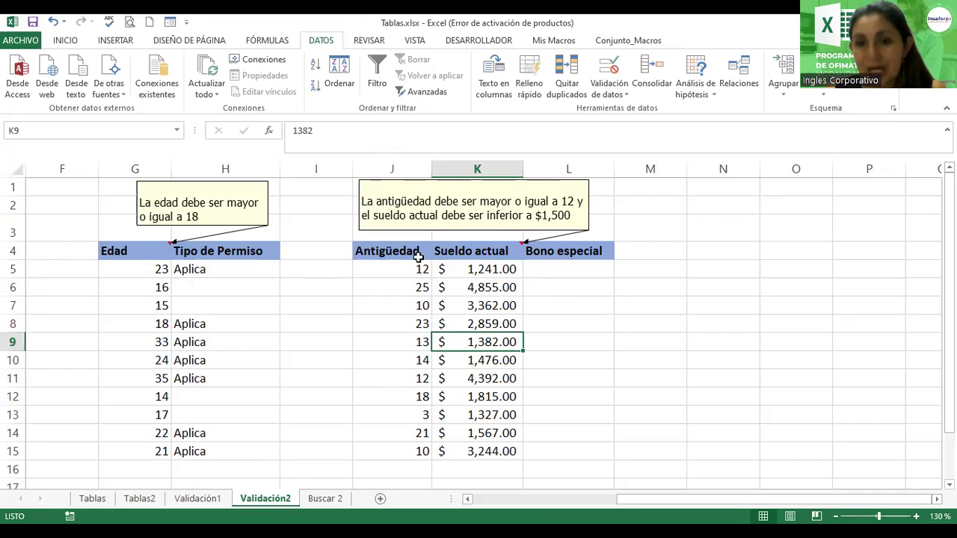
click(414, 254)
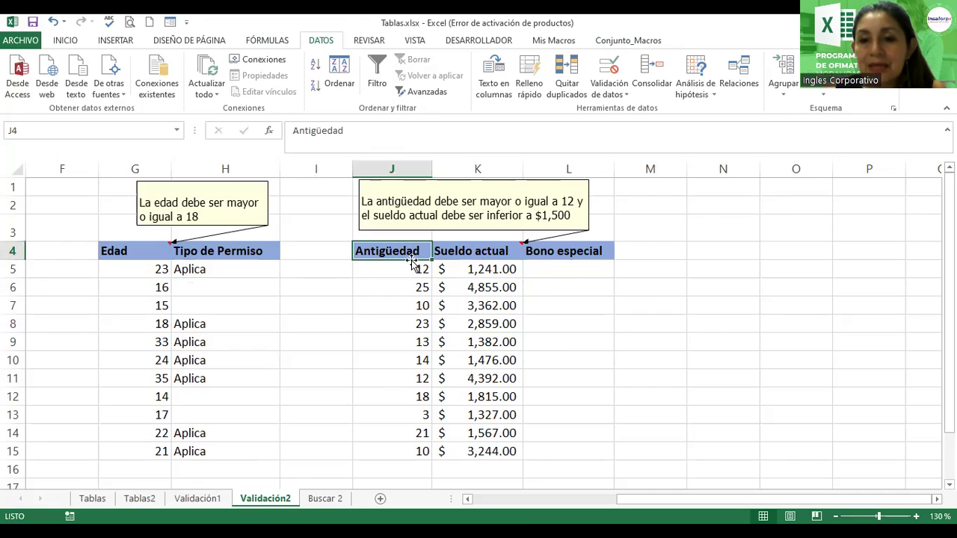
click(505, 270)
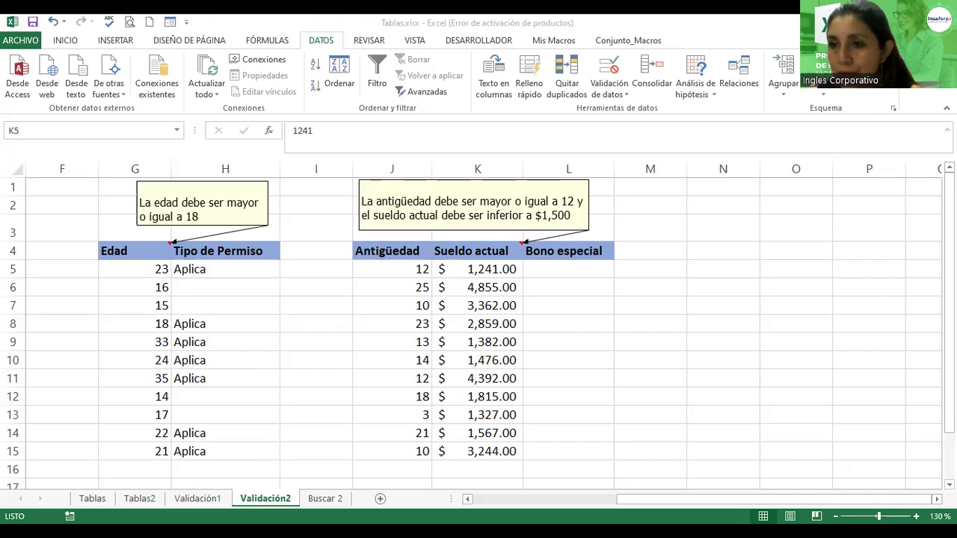
click(477, 272)
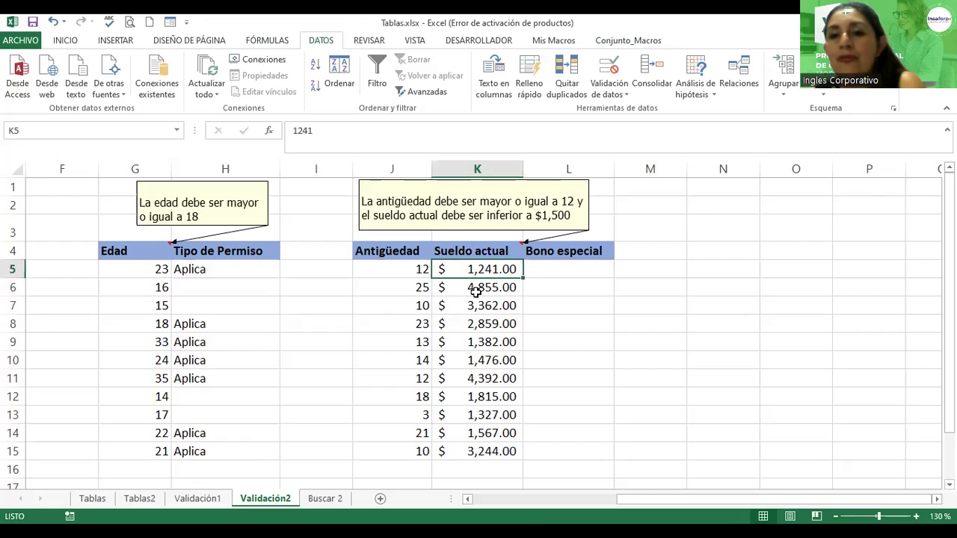
click(408, 275)
click(454, 272)
click(422, 269)
click(453, 273)
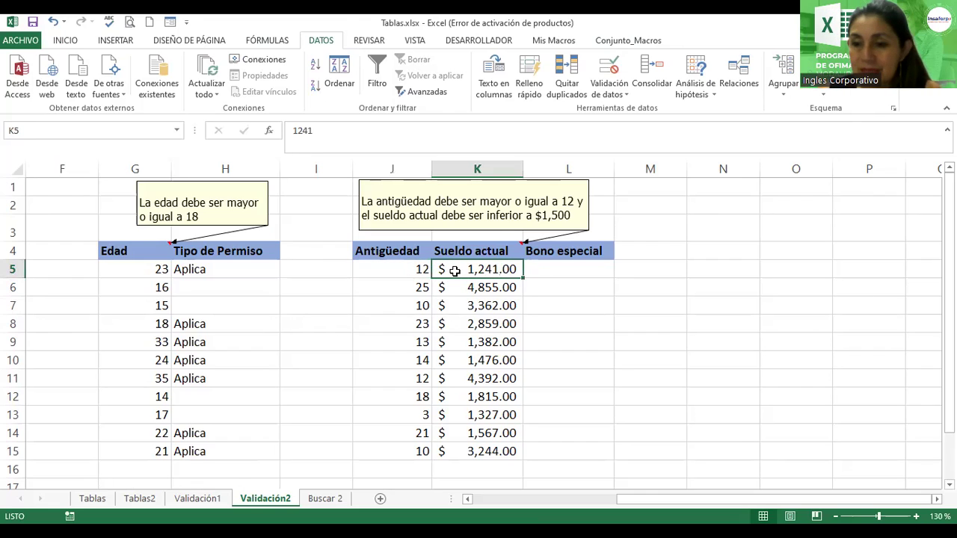
click(420, 272)
click(498, 270)
click(407, 281)
click(419, 271)
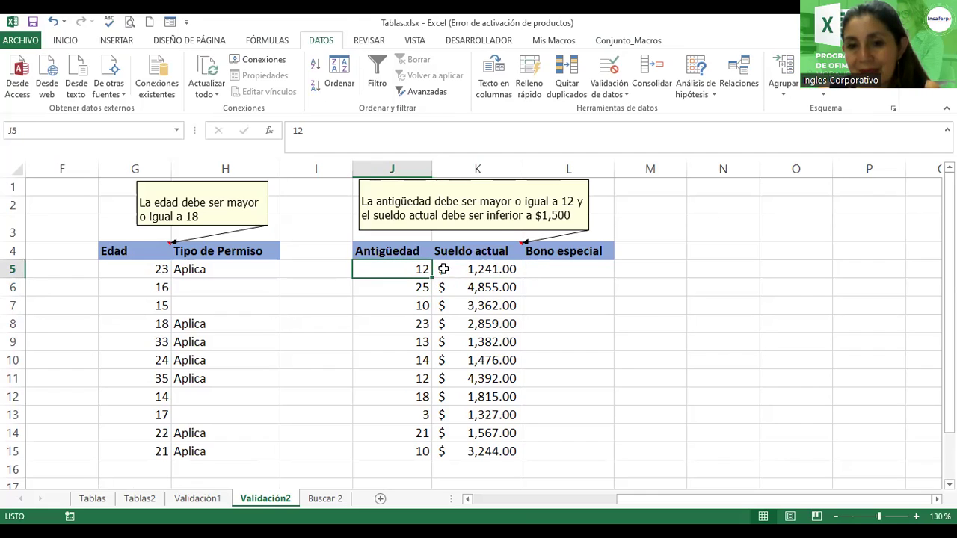
click(572, 267)
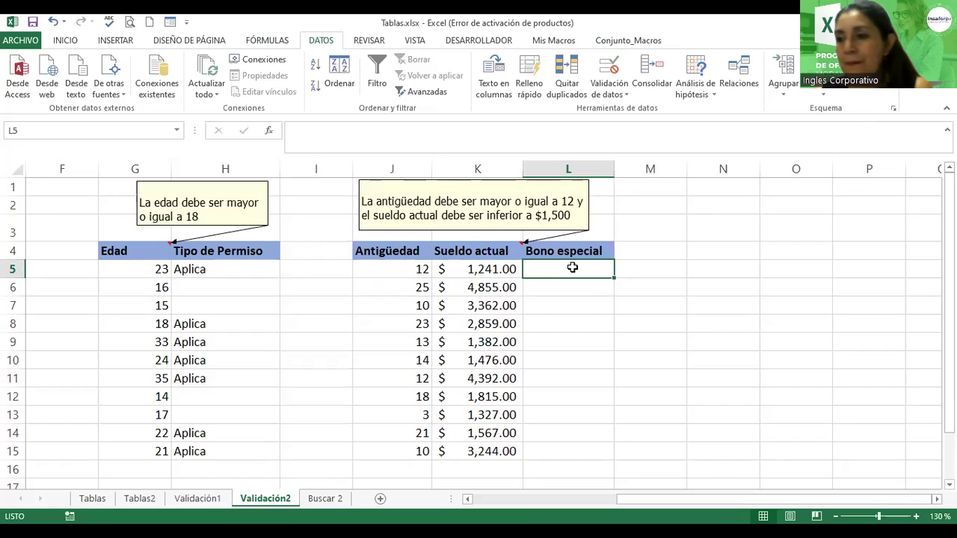
Select the Bono especial cells L5:L15 and set data validation to allow Personalizada
scroll(572, 268, down, 1)
mouse_move(540, 204)
mouse_down()
mouse_move(544, 261)
mouse_move(573, 363)
mouse_up()
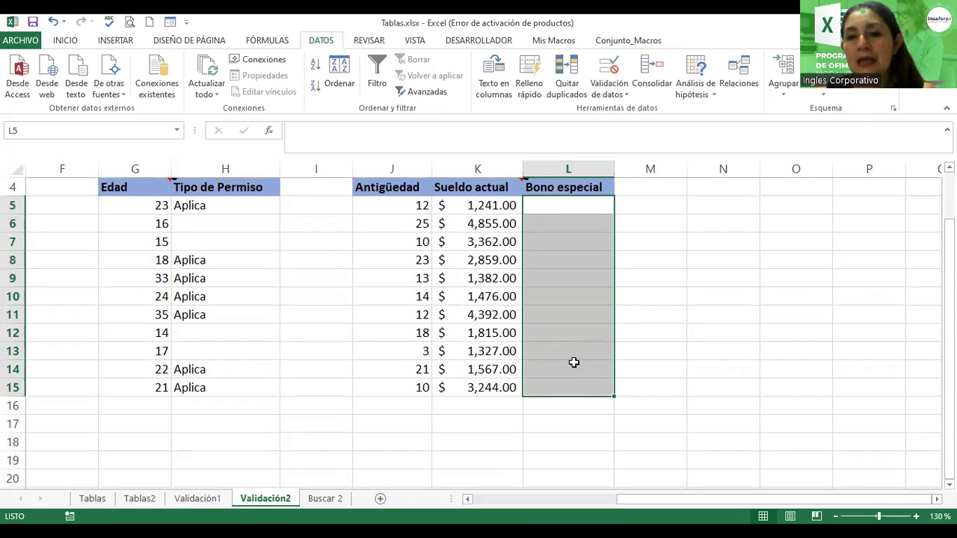
scroll(573, 363, up, 1)
ctrl+scroll(573, 362, down, 1)
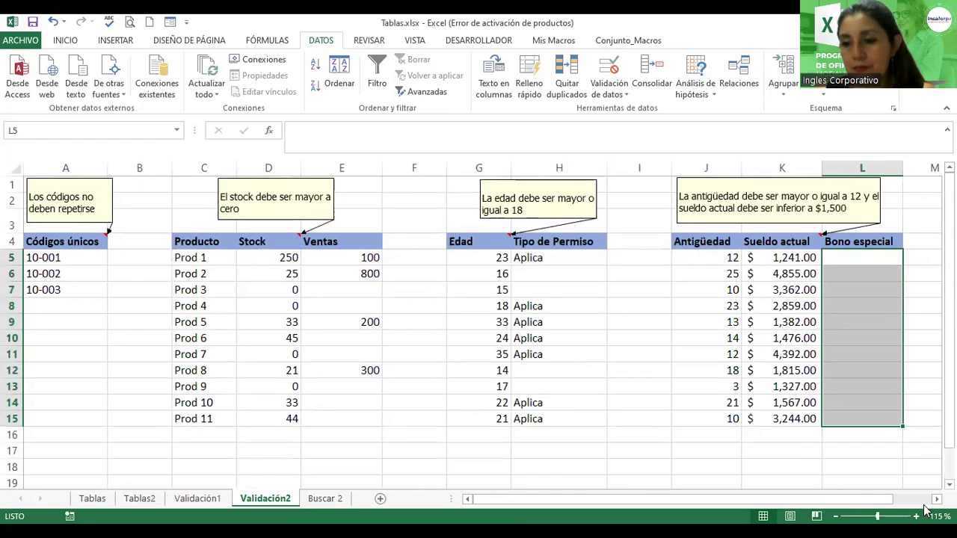
click(936, 498)
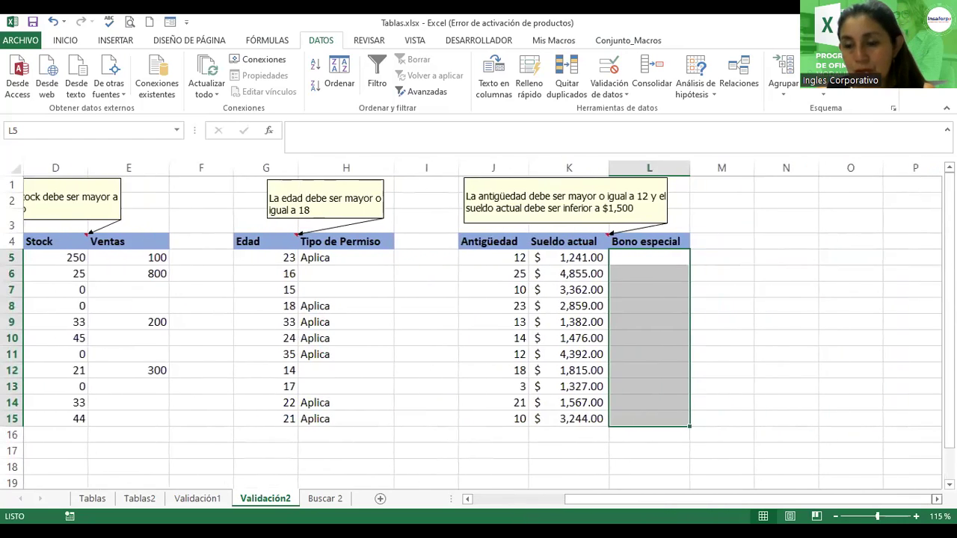
click(936, 498)
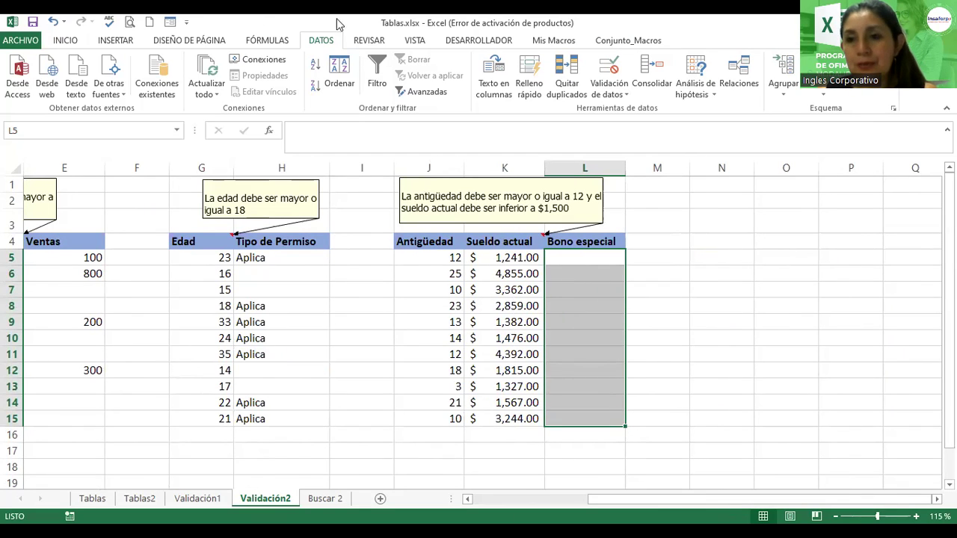
click(607, 93)
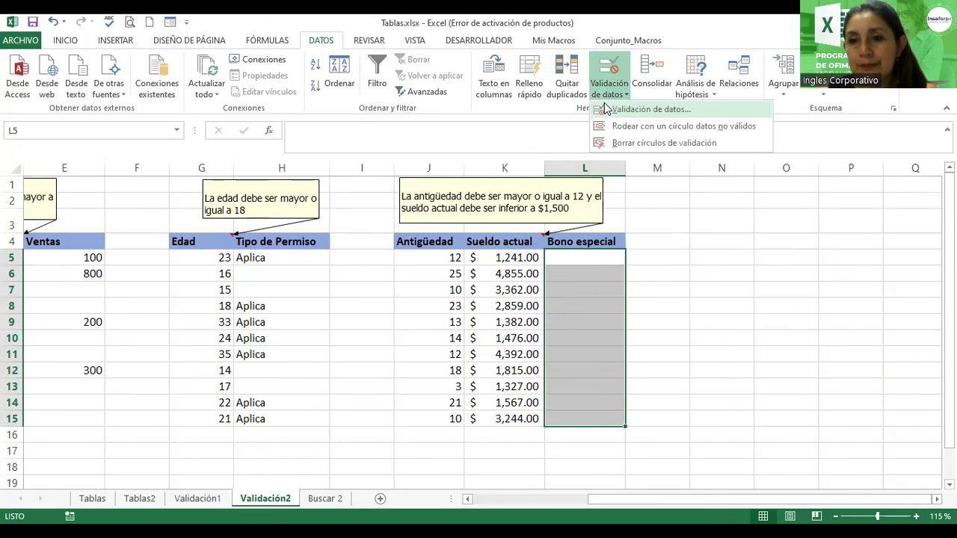
click(607, 109)
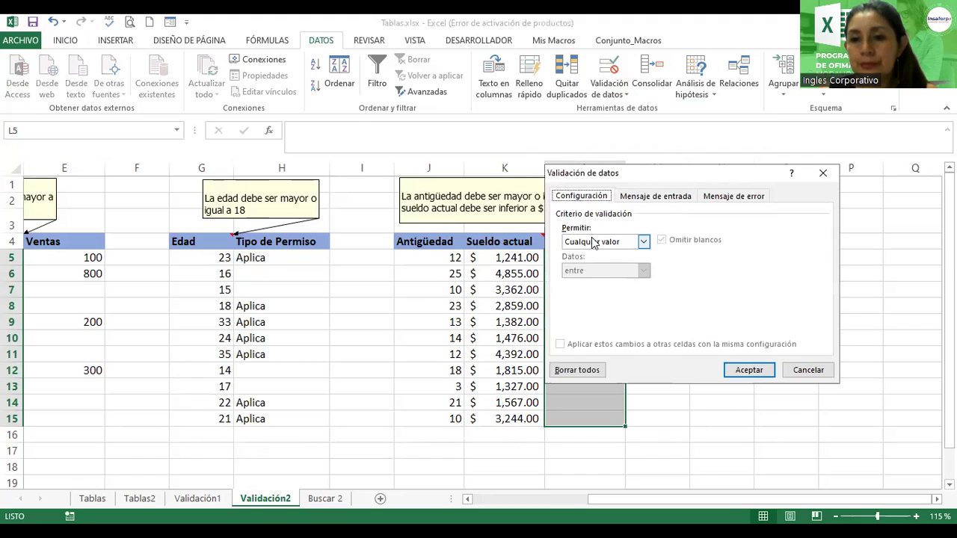
click(594, 241)
click(589, 318)
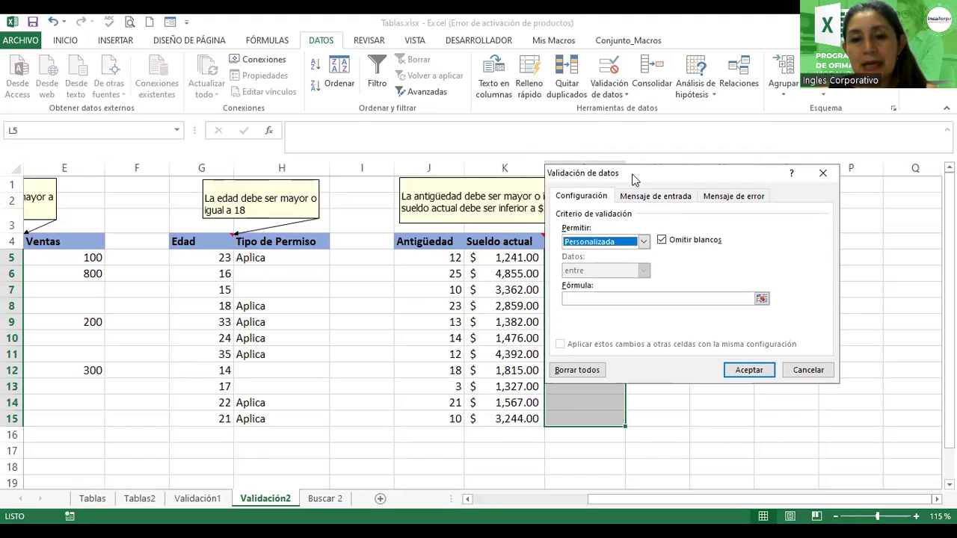
Begin the custom validation formula as =Y(J5
drag(633, 179, 323, 232)
click(276, 351)
text(=Y()
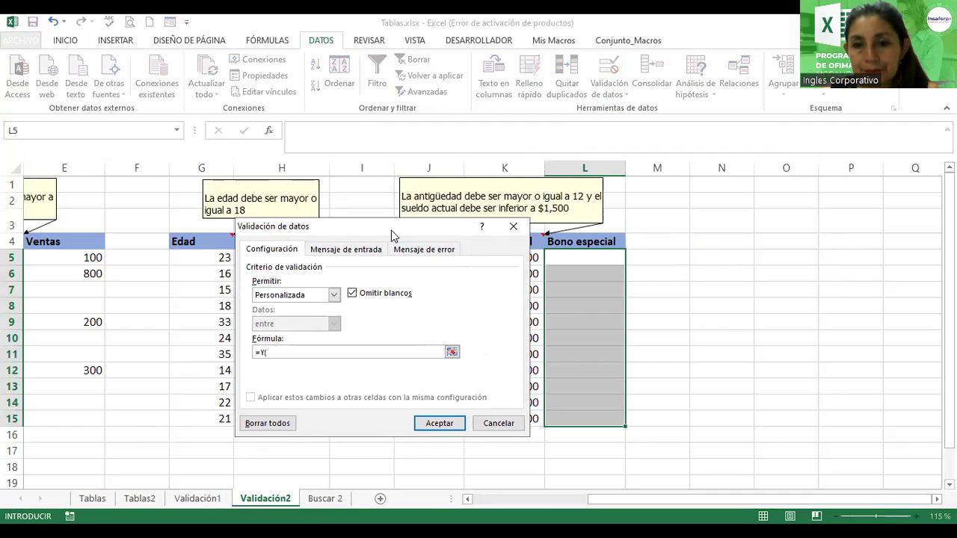
drag(390, 230, 247, 223)
click(429, 257)
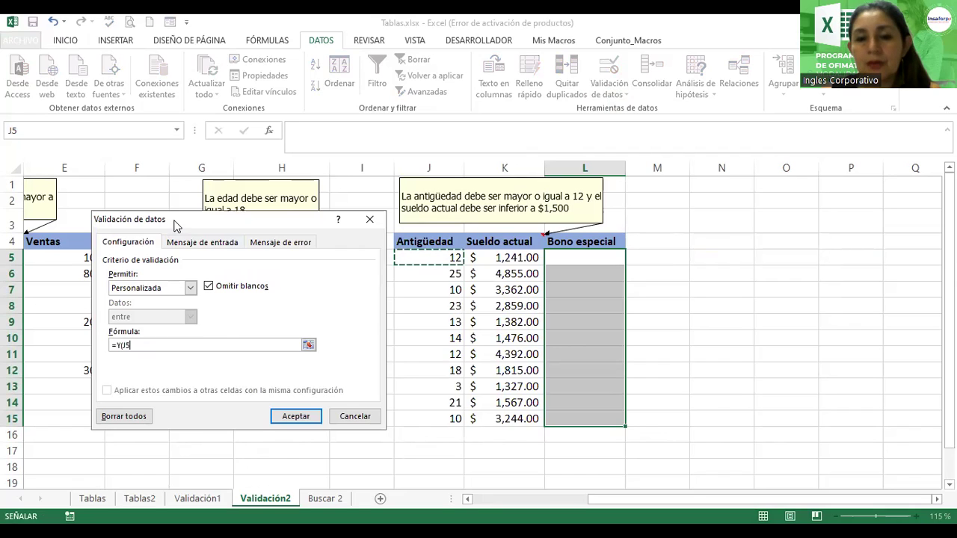
drag(175, 226, 402, 286)
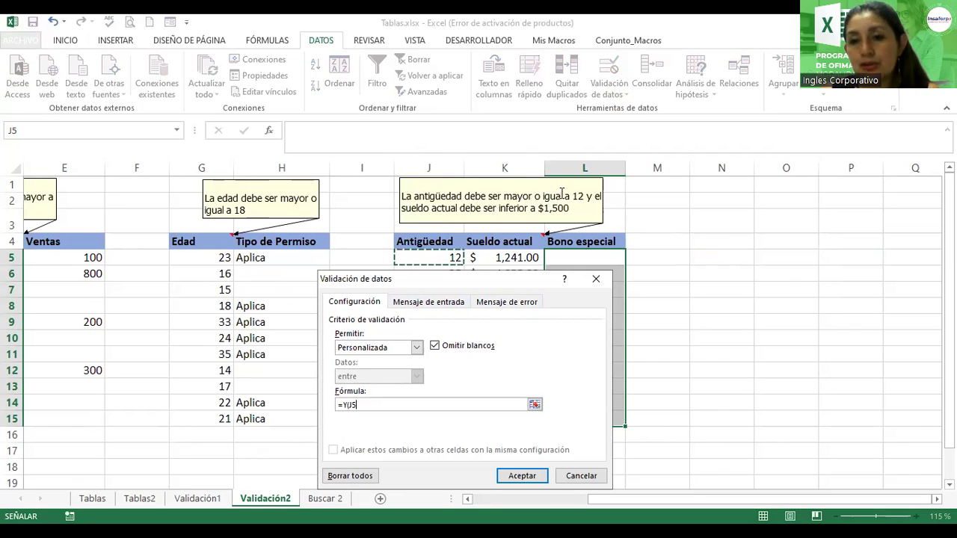
Extend the formula with J5>=12 and K5<1500, giving =Y(J5>=12;K5<1500
text(>)
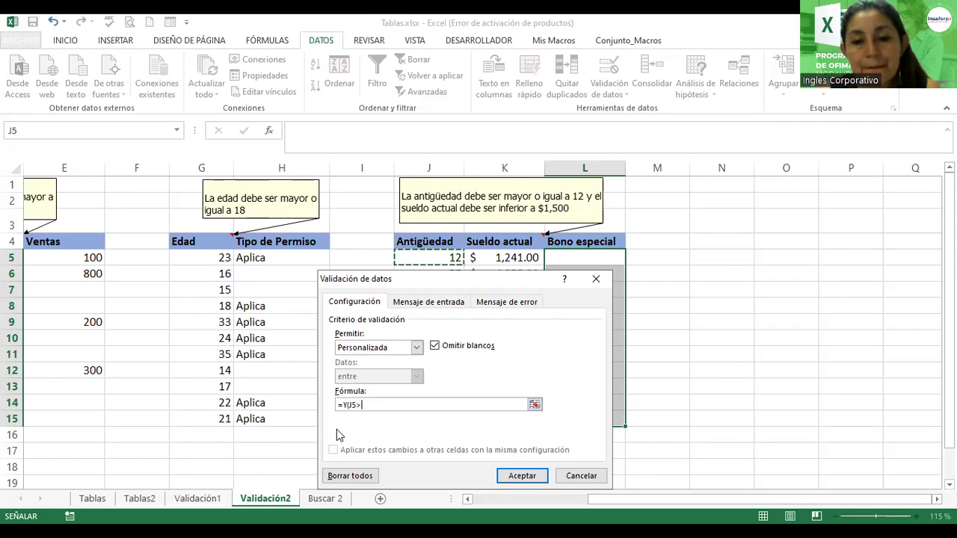
text(=12)
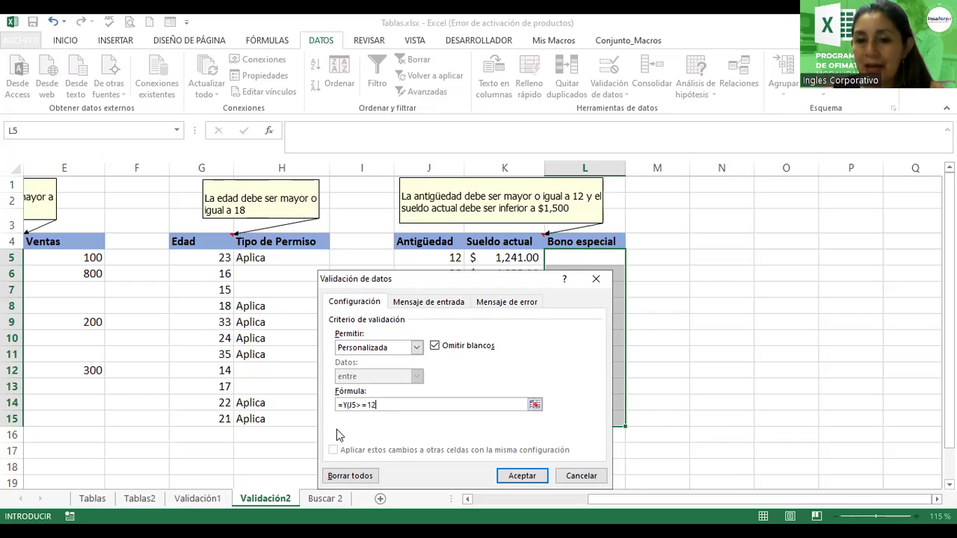
text(;)
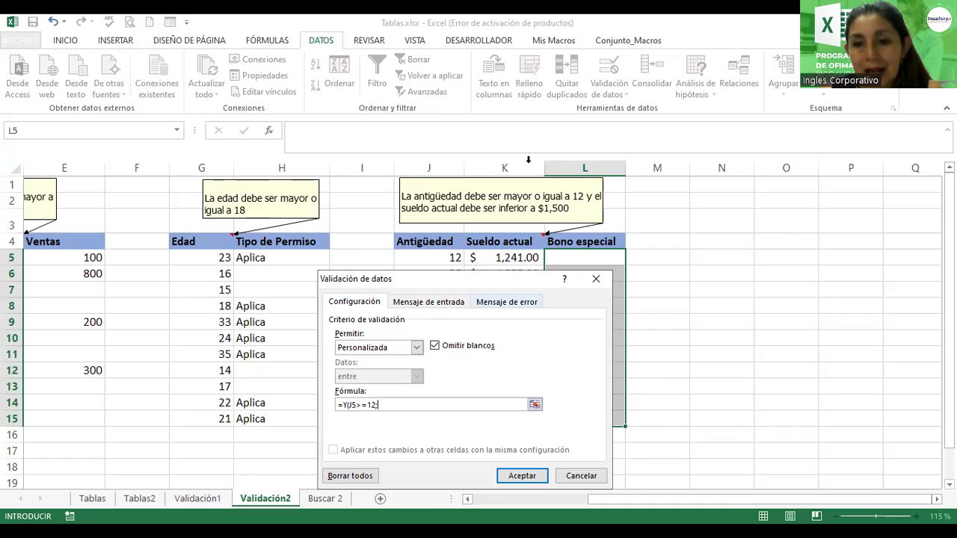
click(521, 257)
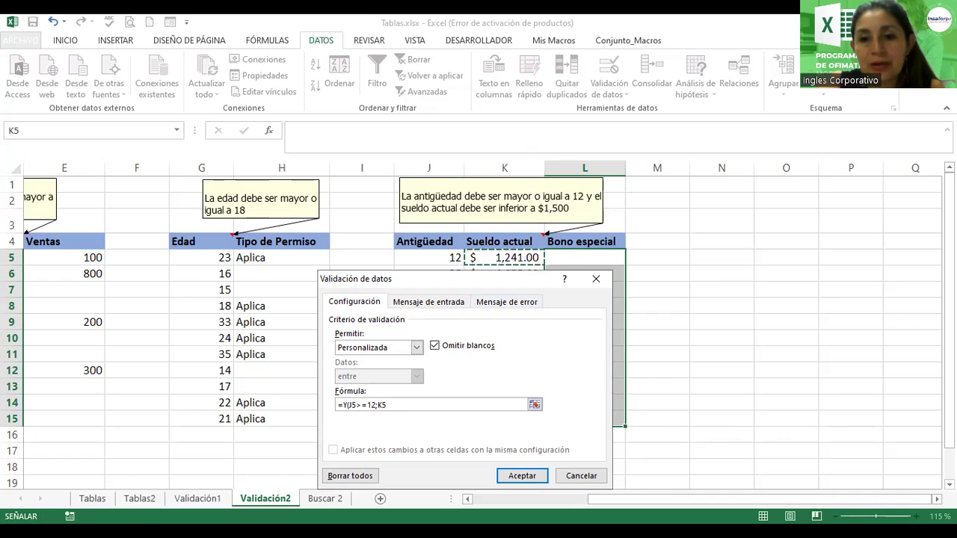
text(<)
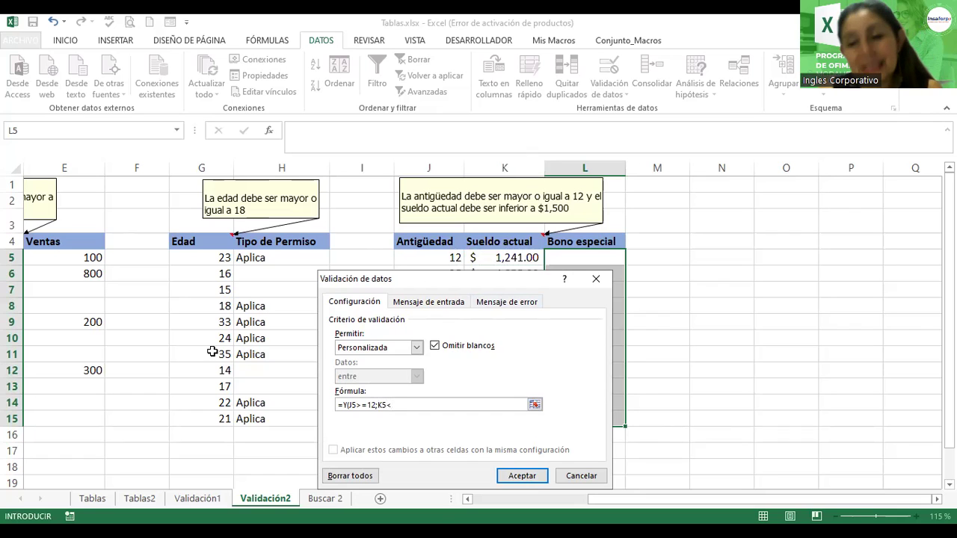
text(1500)
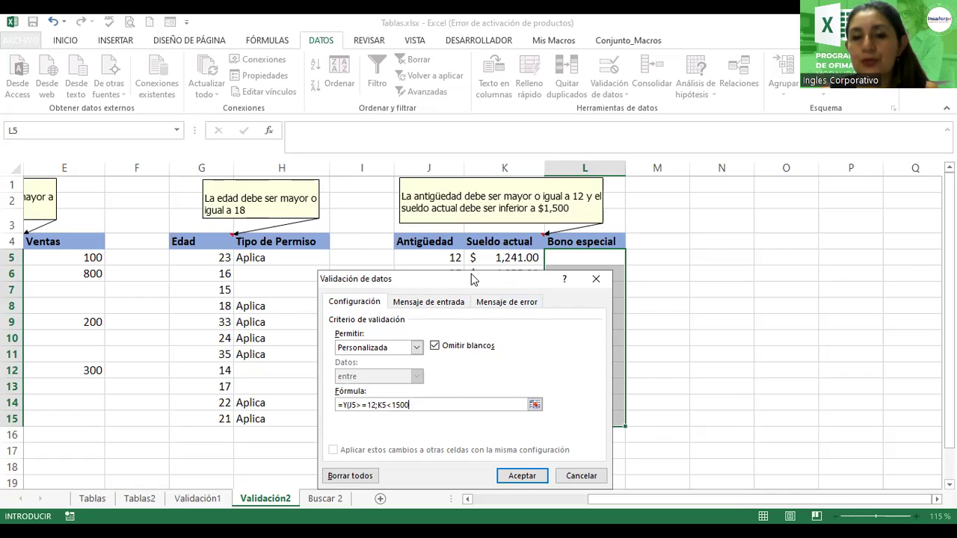
mouse_move(472, 279)
mouse_down()
mouse_move(492, 159)
mouse_move(471, 184)
mouse_up()
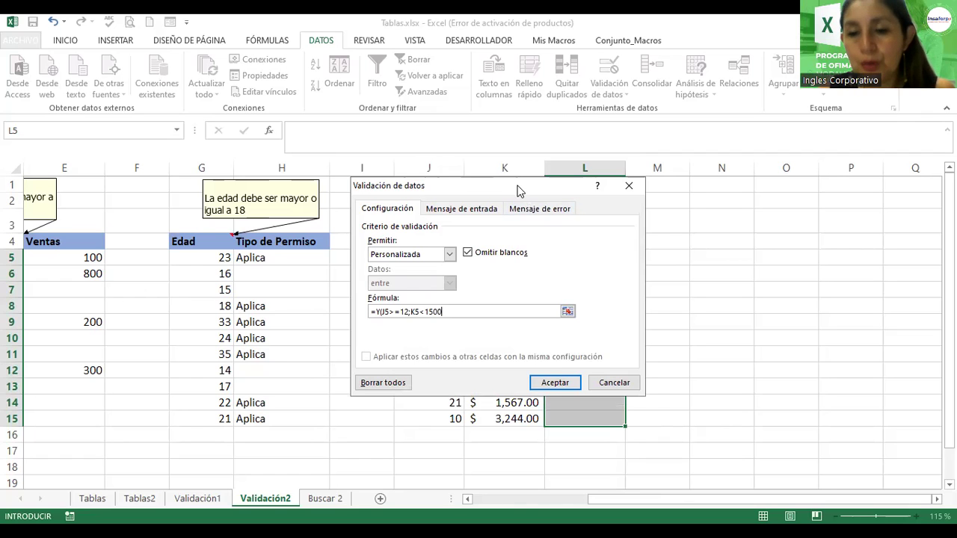
drag(520, 191, 527, 194)
Set the error alert title to 'Error Bono' with message 'No plica para obtener un Bono Especial'
click(547, 213)
click(506, 275)
text(Error Bono)
key(Tab)
text(NoApli)
key(BackSpace)
key(BackSpace)
key(BackSpace)
key(BackSpace)
text(plica para obtener un Bon)
text(special)
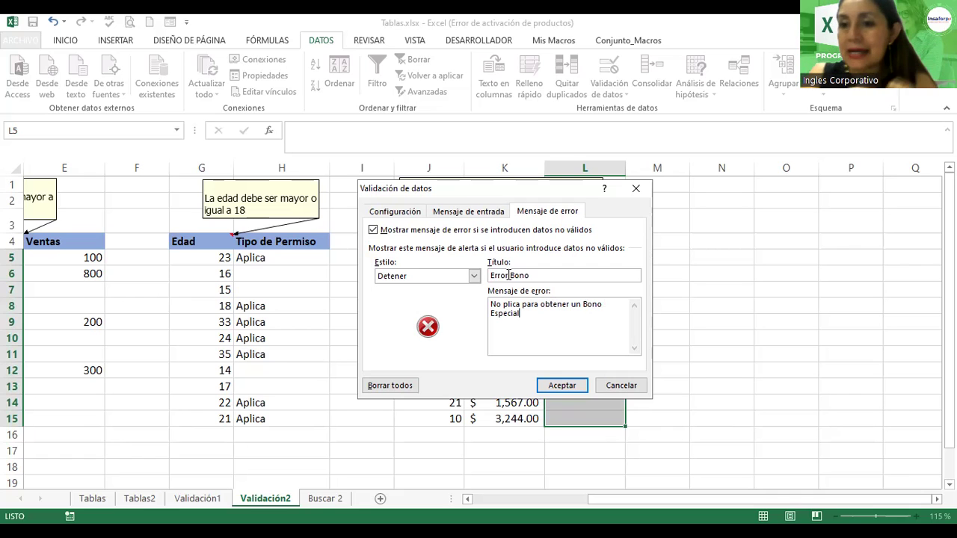
Close the formula's parenthesis and apply the validation rule to L5:L15
click(378, 212)
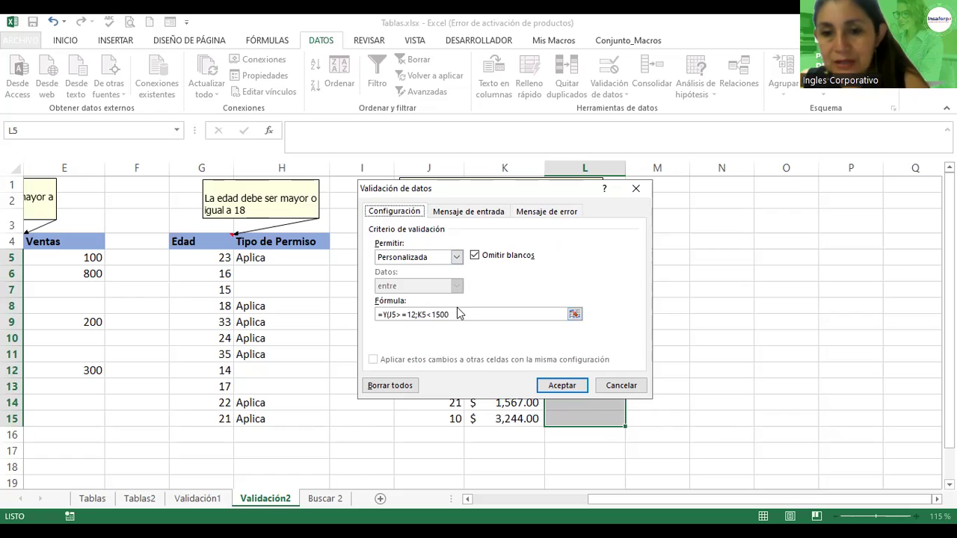
click(466, 314)
text())
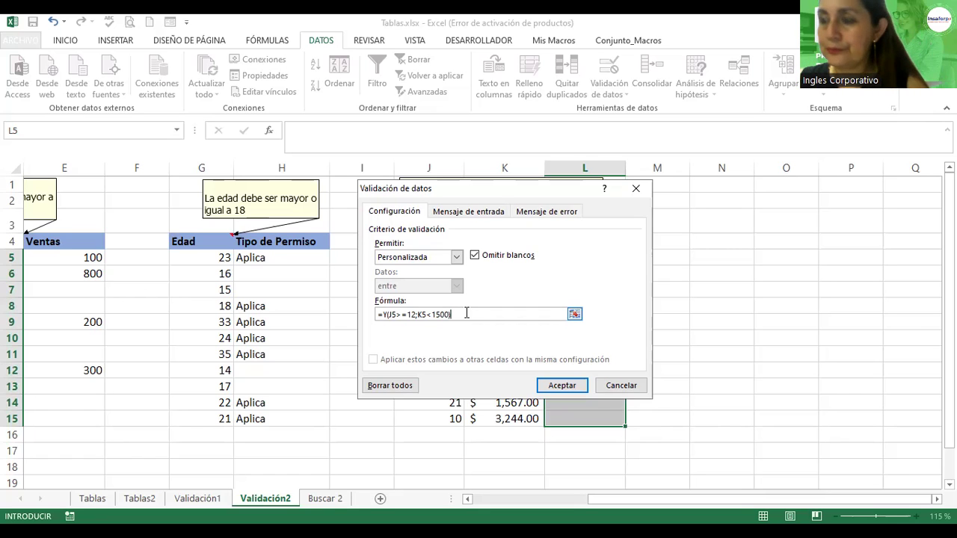
click(549, 386)
click(562, 260)
Enter APLICA in L5, which is accepted, and in L6, which raises the Error Bono alert
click(571, 290)
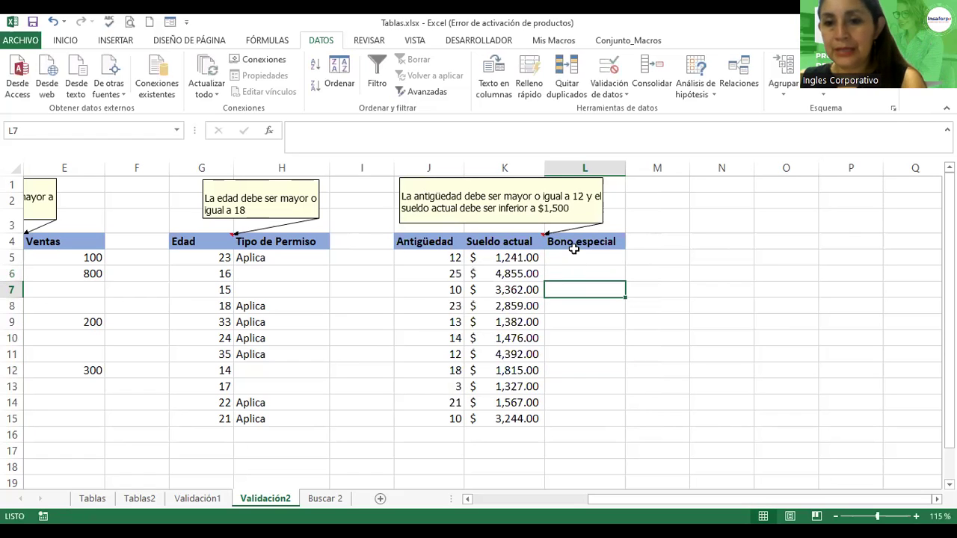
click(574, 262)
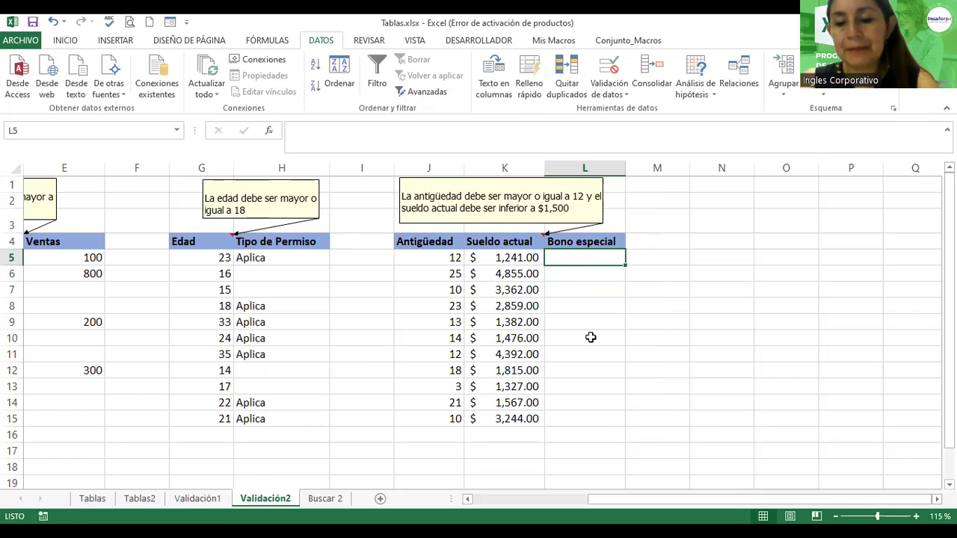
text(a)
key(BackSpace)
text(APLICA)
key(Return)
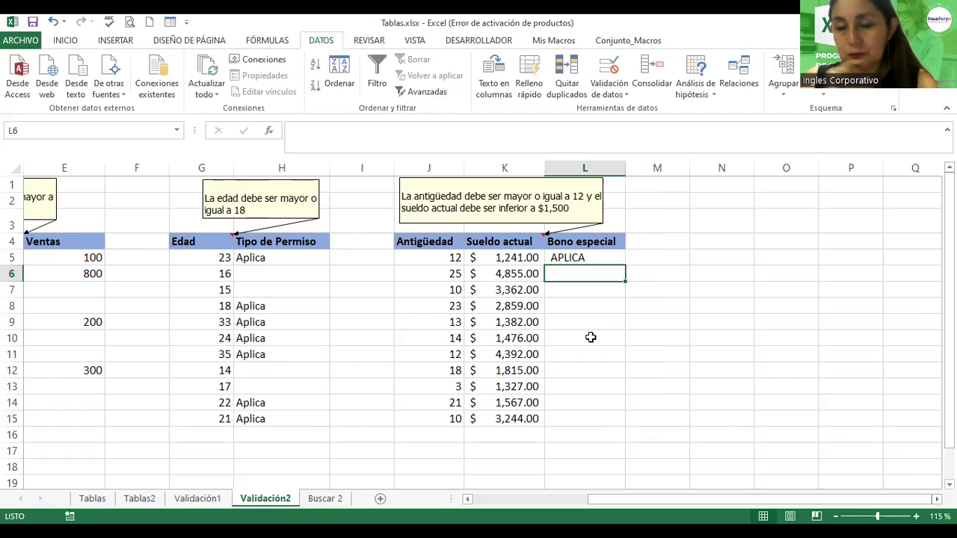
text(APLICA)
key(Return)
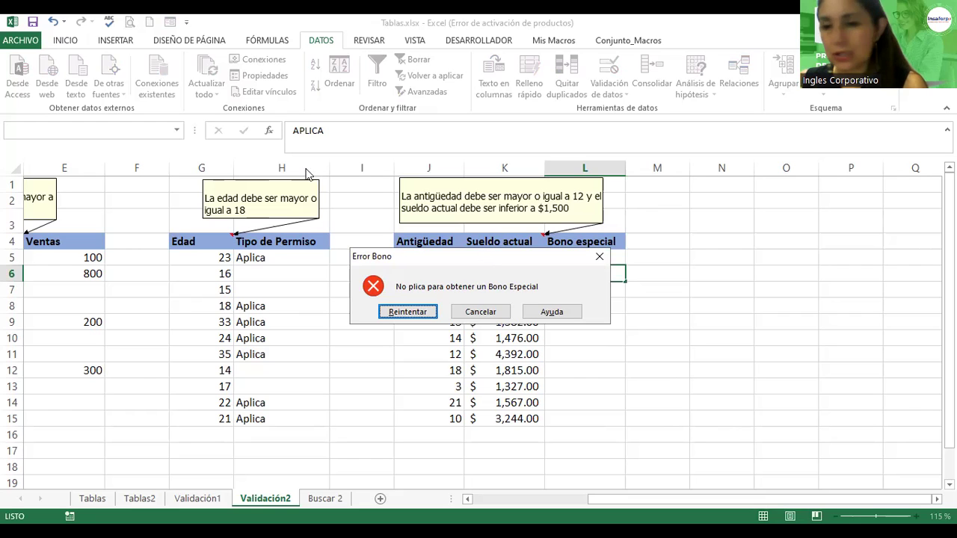
drag(352, 165, 351, 164)
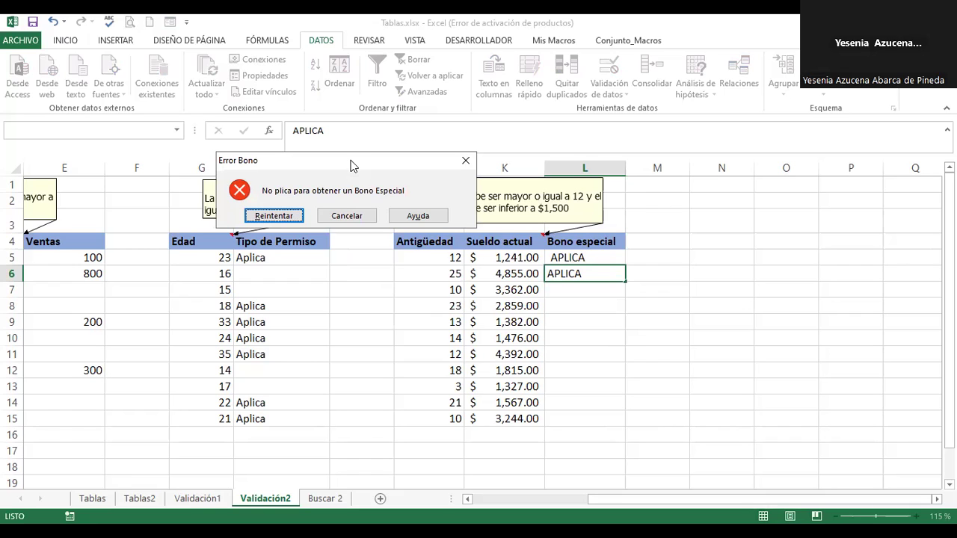
Cancel the rejected L6 entry and reopen the L5:L15 validation rule to edit its formula
click(349, 216)
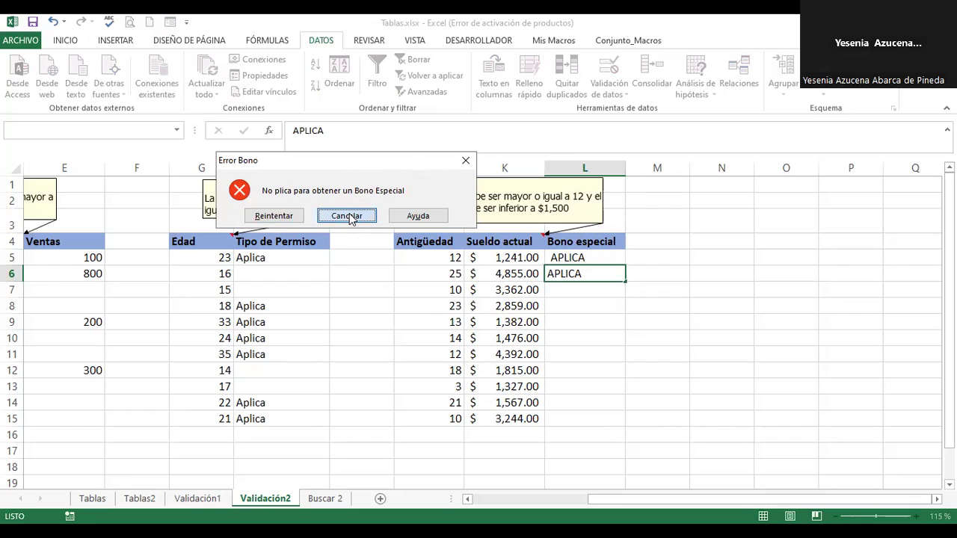
drag(576, 258, 594, 420)
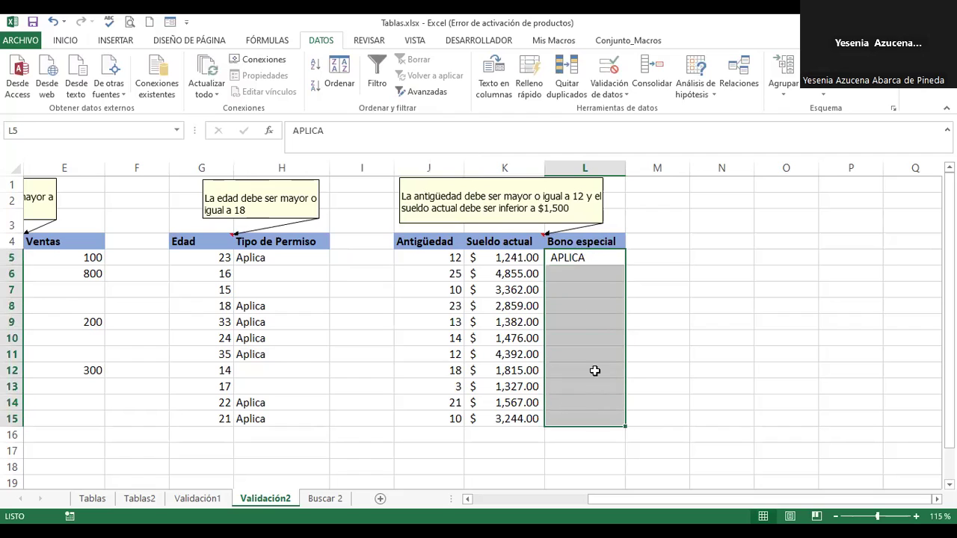
click(608, 89)
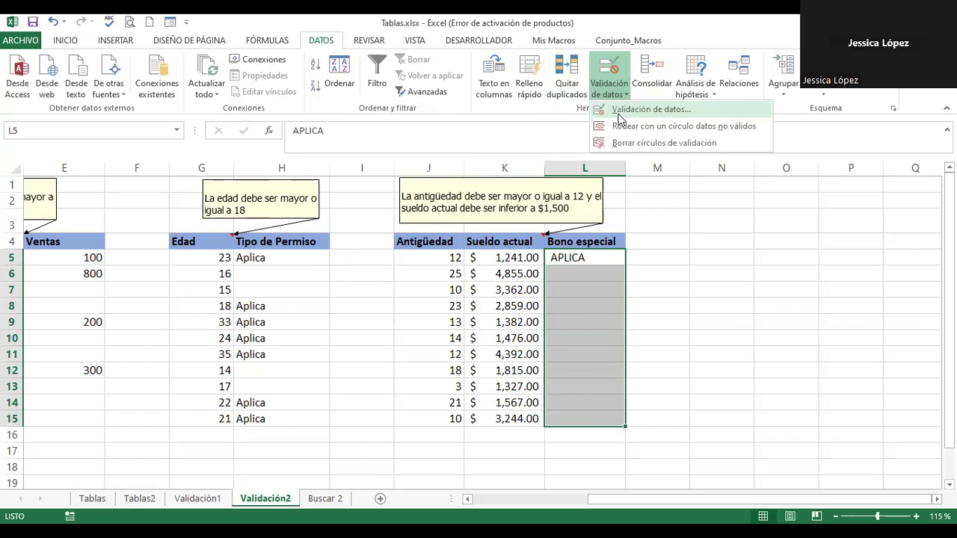
click(618, 112)
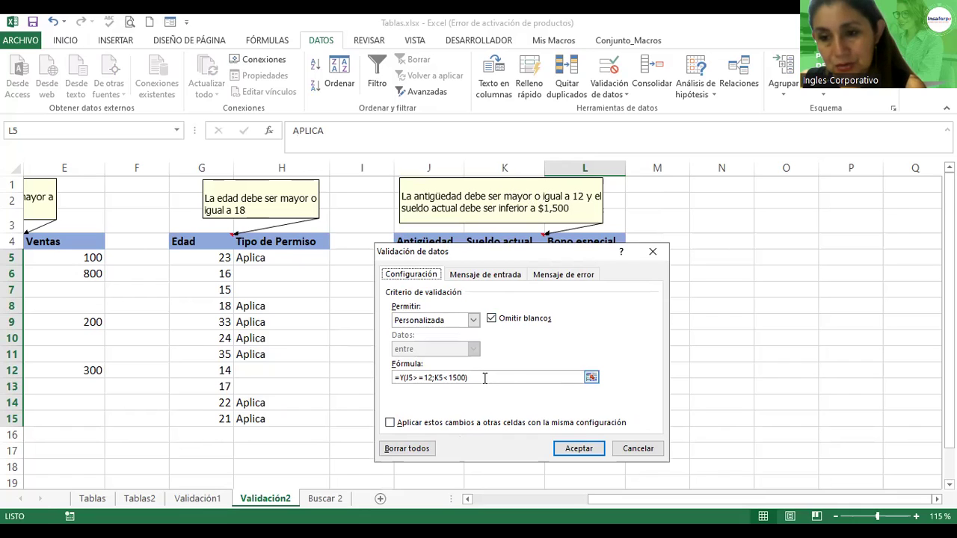
click(484, 378)
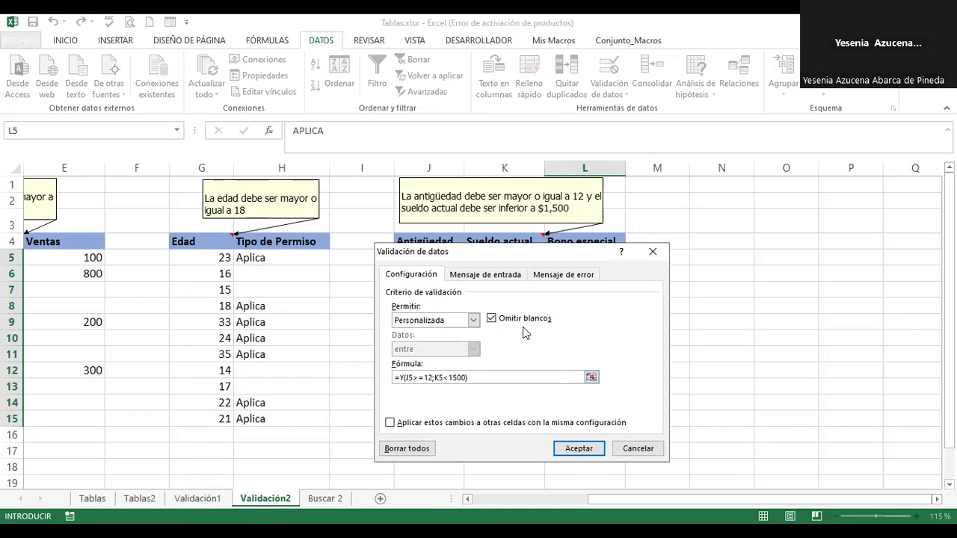
Check the error alert settings, then return to the Personalizada formula to edit it near K5
click(560, 275)
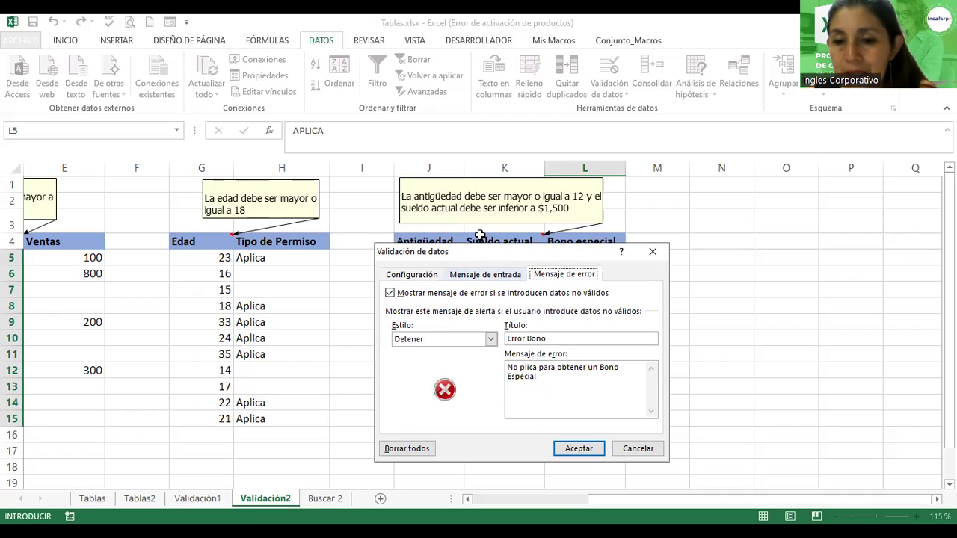
click(430, 276)
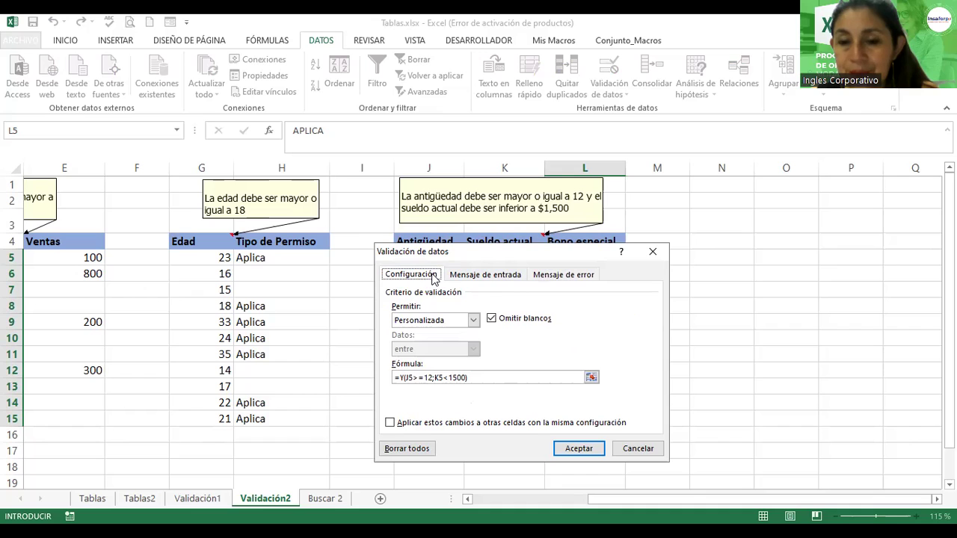
click(438, 379)
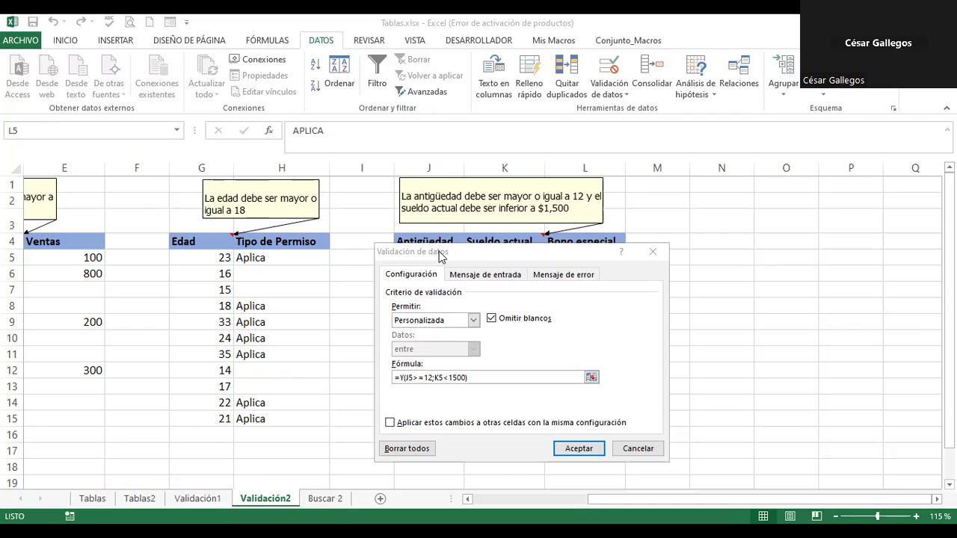
Insert the missing semicolon after 12 and accept the rule =Y(J5>=12;K5<1500)
drag(440, 256, 395, 150)
text(;)
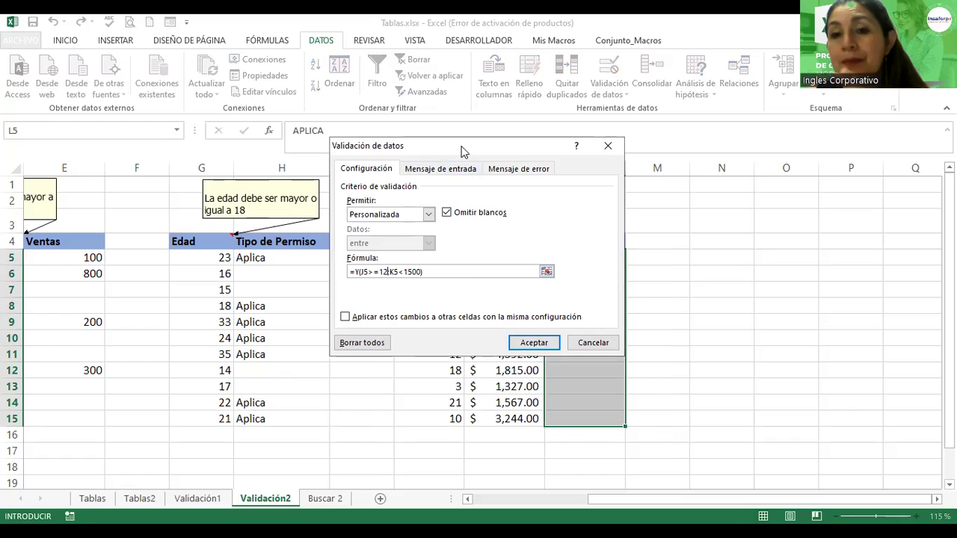
click(454, 269)
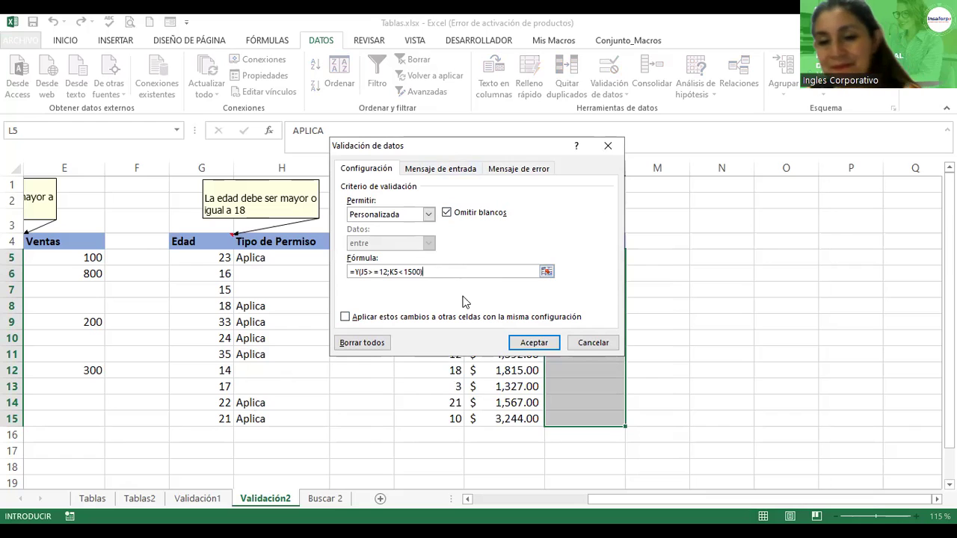
click(533, 343)
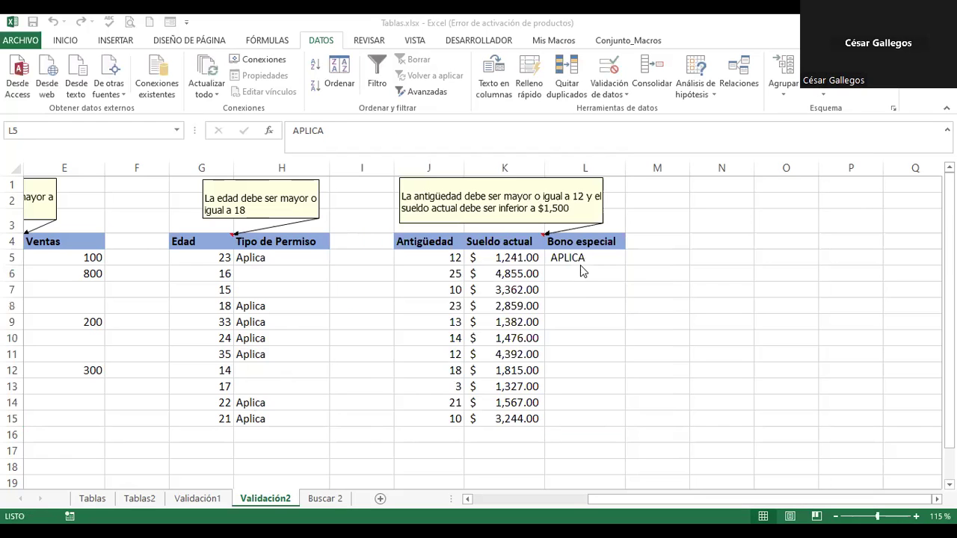
Try BONO in L6, L7 and L8, cancelling each Error Bono rejection
click(582, 272)
text(A)
key(BackSpace)
text(BONO)
key(Return)
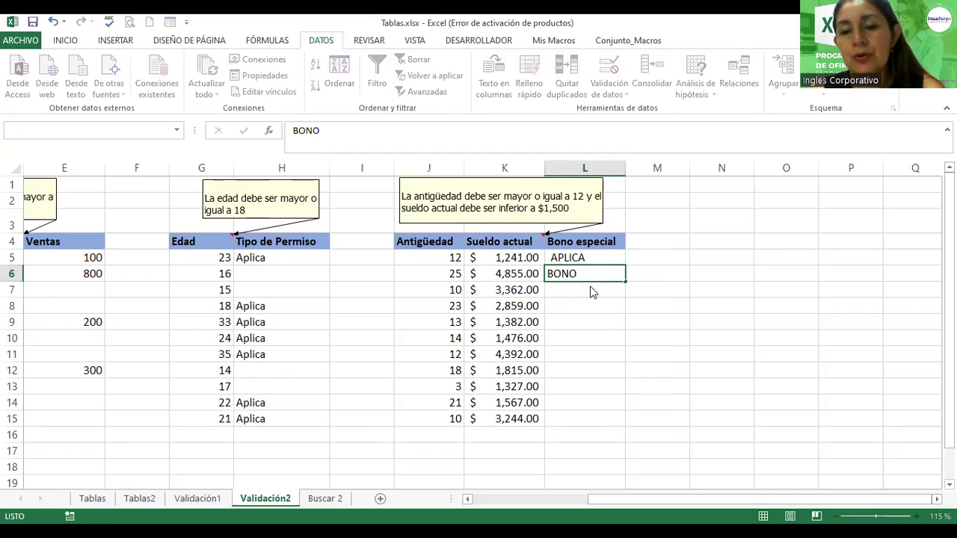
key(Tab)
key(Return)
click(589, 286)
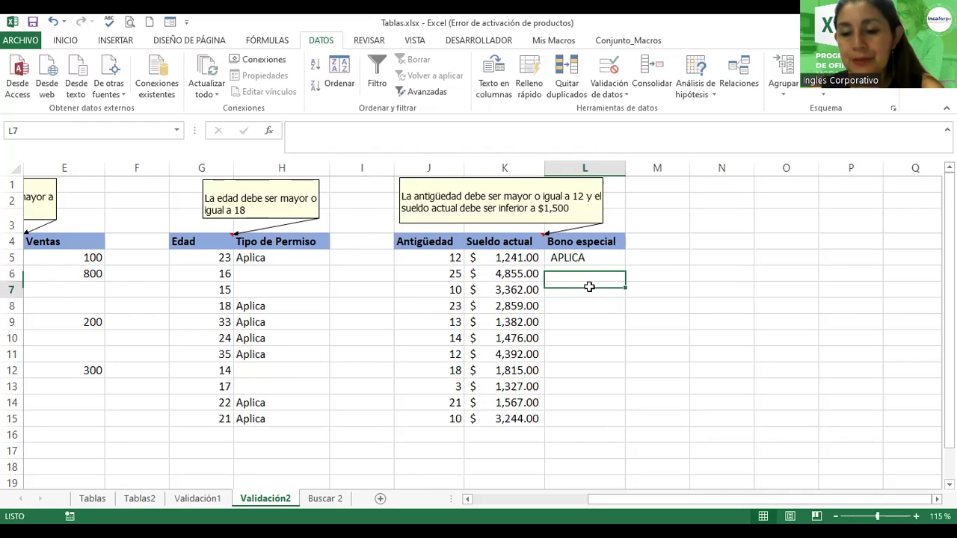
text(BO)
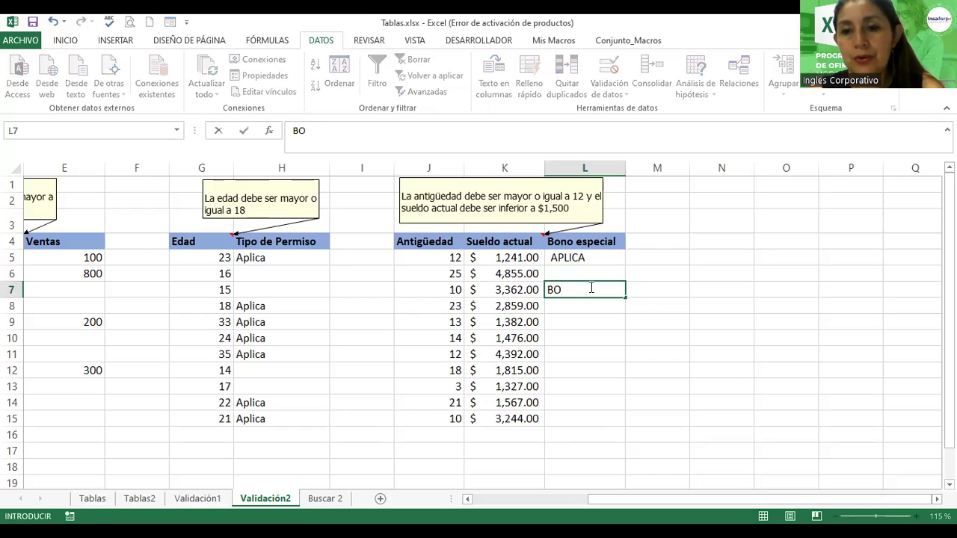
text(NO)
key(Return)
key(Tab)
key(Return)
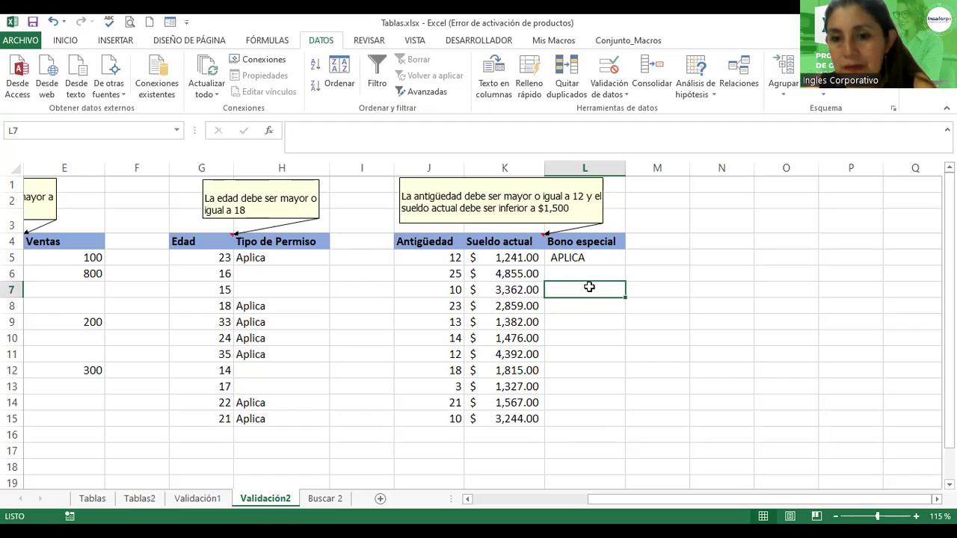
key(Return)
text(BONO)
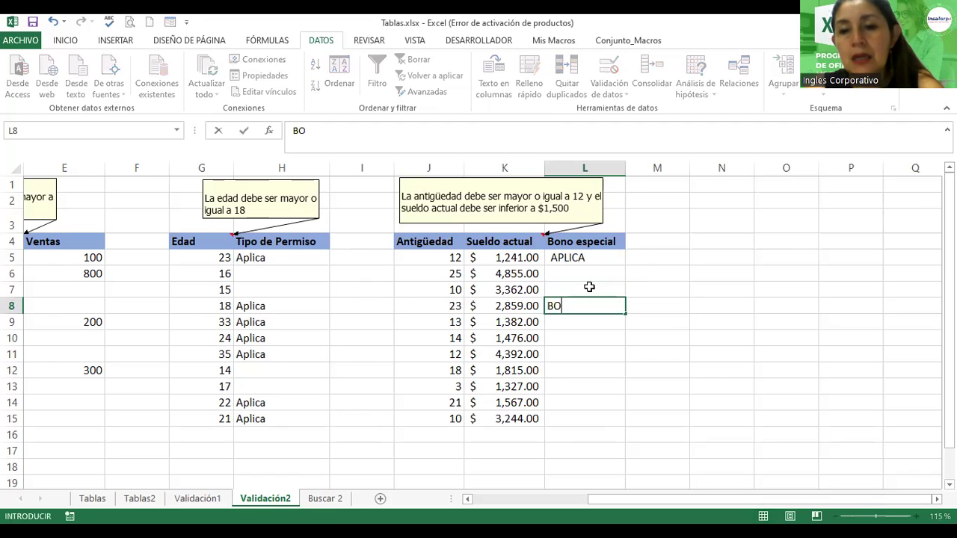
key(Return)
key(Tab)
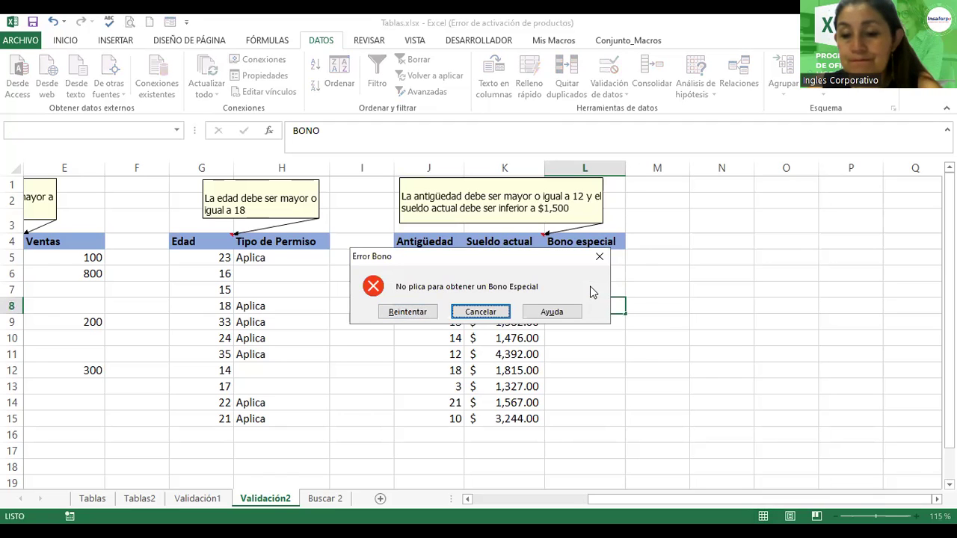
key(Return)
Enter BONO in L9 and L10, which are accepted, and cancel the rejected L11 entry
key(Return)
text(BONO)
key(Return)
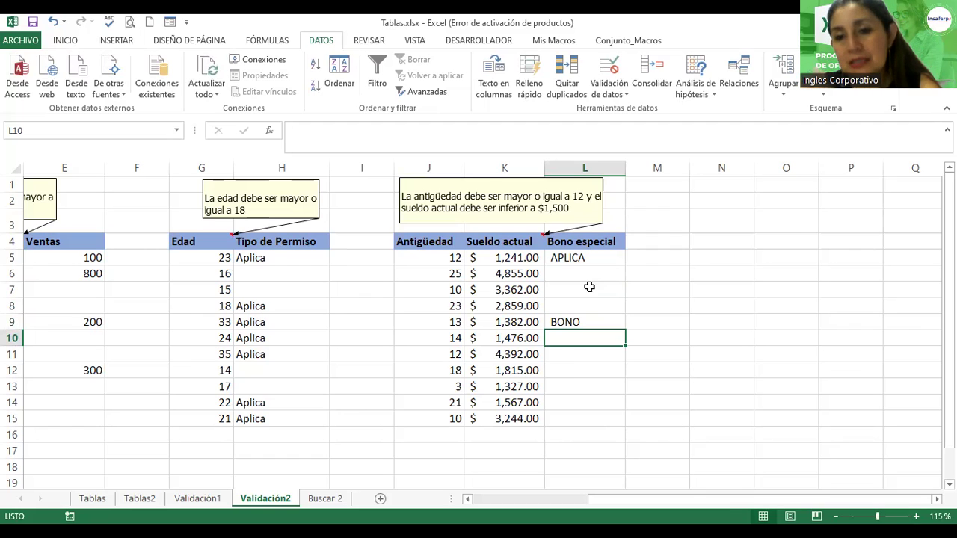
text(BONO)
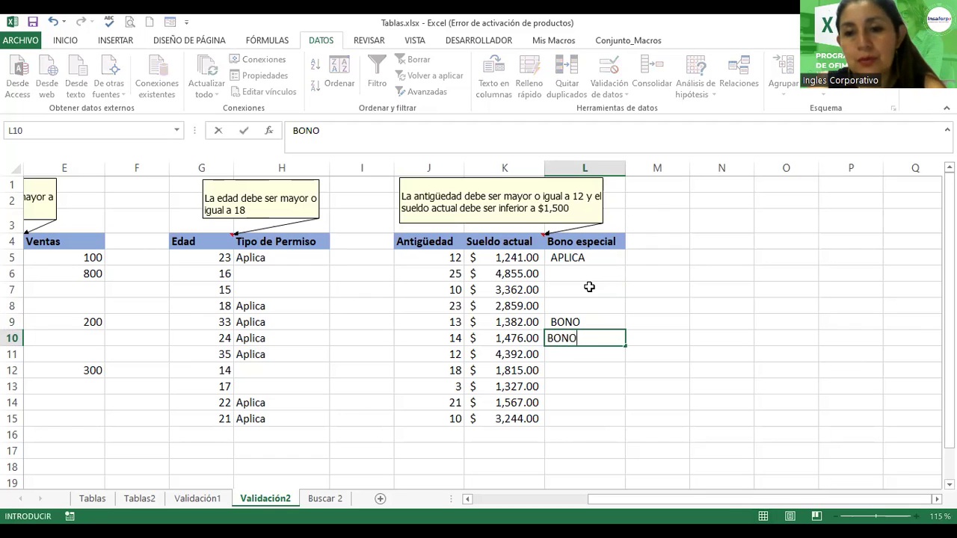
key(Return)
text(B)
key(Return)
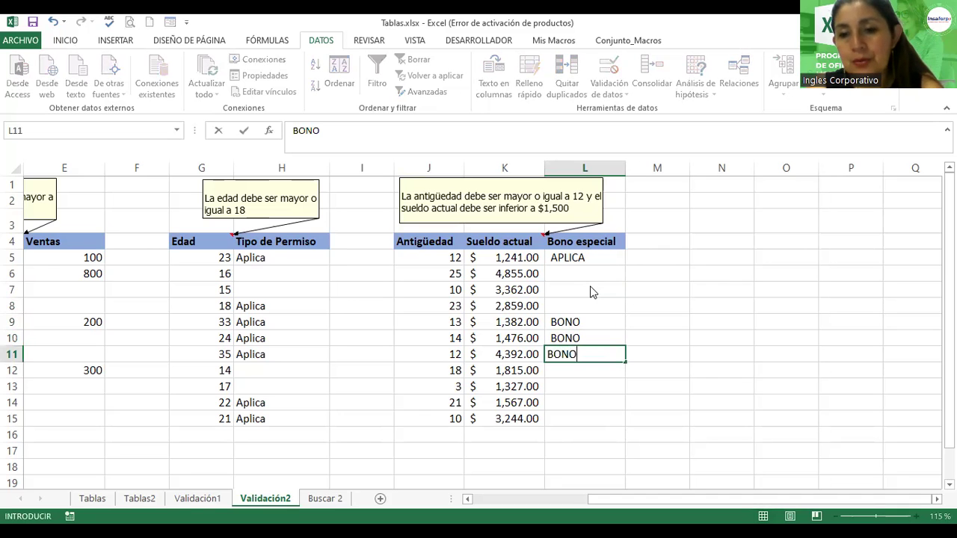
key(Tab)
key(Return)
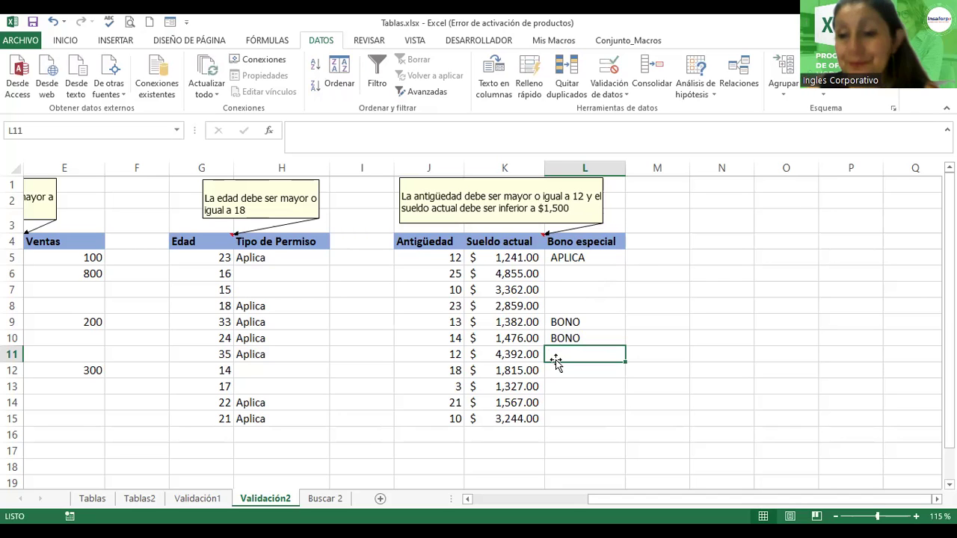
Put borders on every cell of J4:L15 with Todos los bordes
click(642, 325)
scroll(643, 324, down, 2)
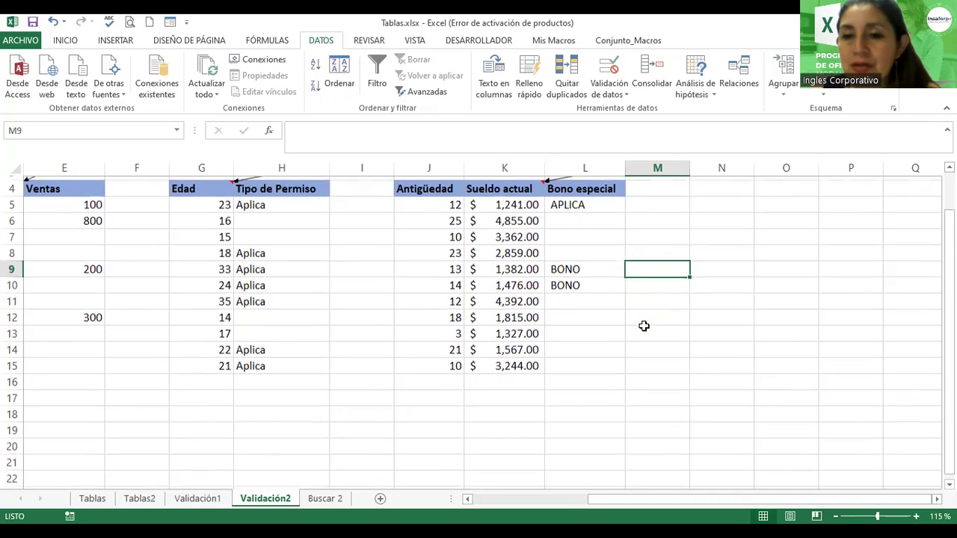
scroll(643, 324, up, 2)
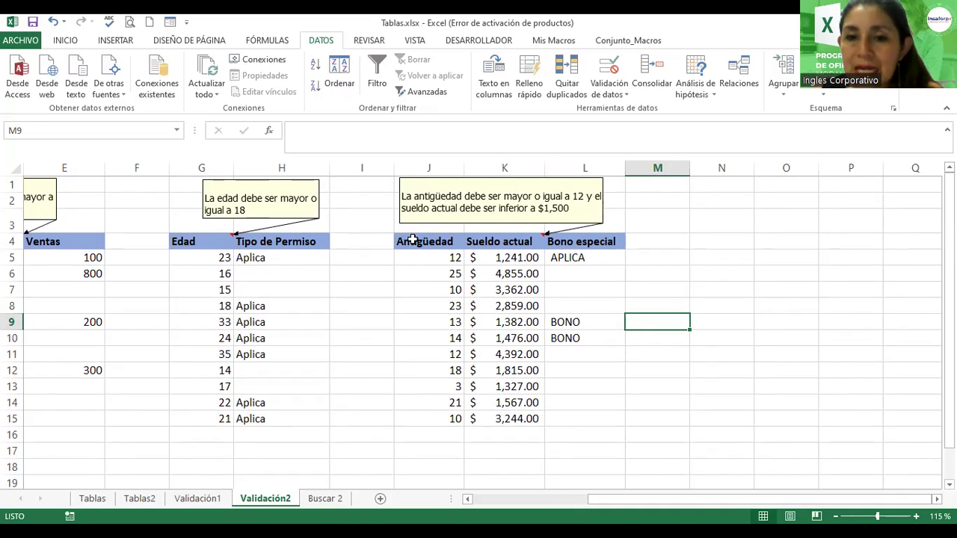
drag(413, 240, 622, 424)
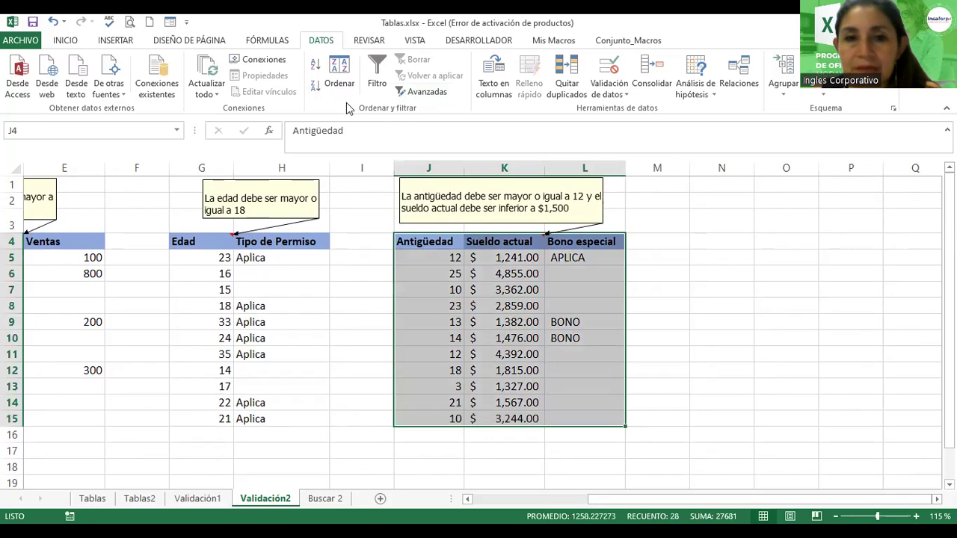
click(66, 42)
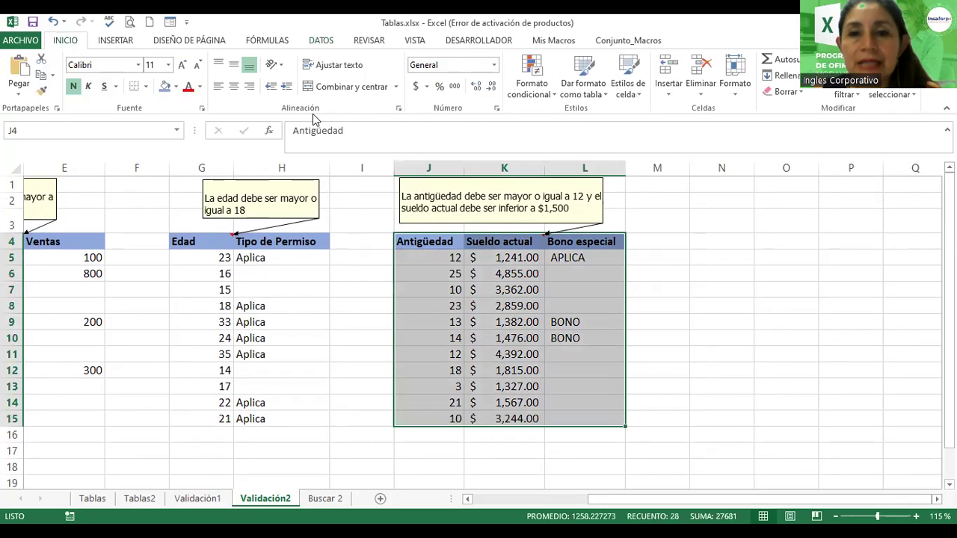
click(146, 86)
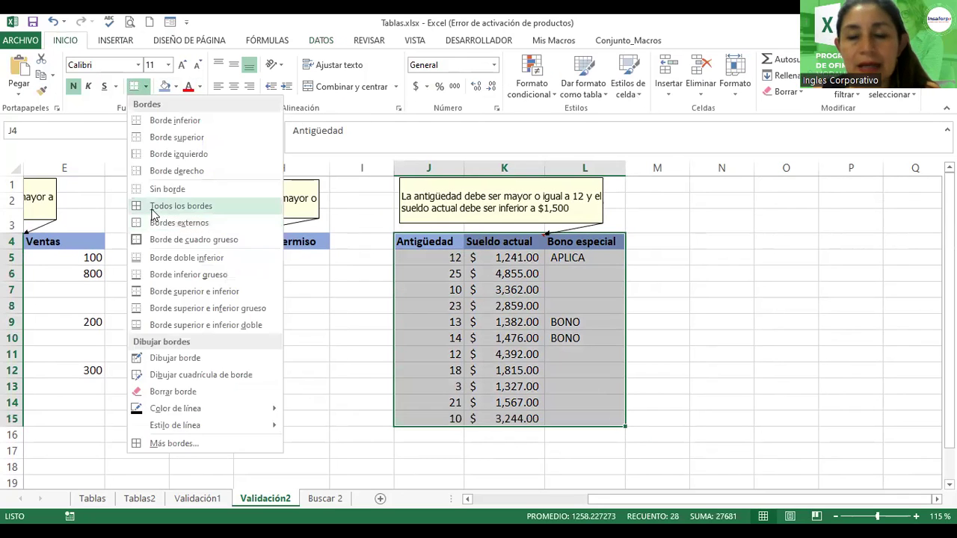
click(152, 213)
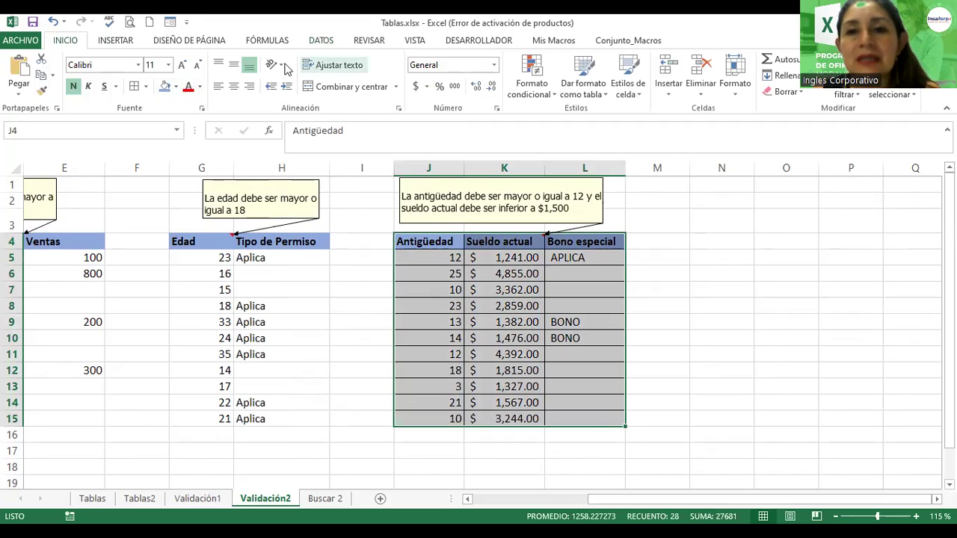
Format J4:L15 as a light-styled table with headers and no filter buttons
click(581, 94)
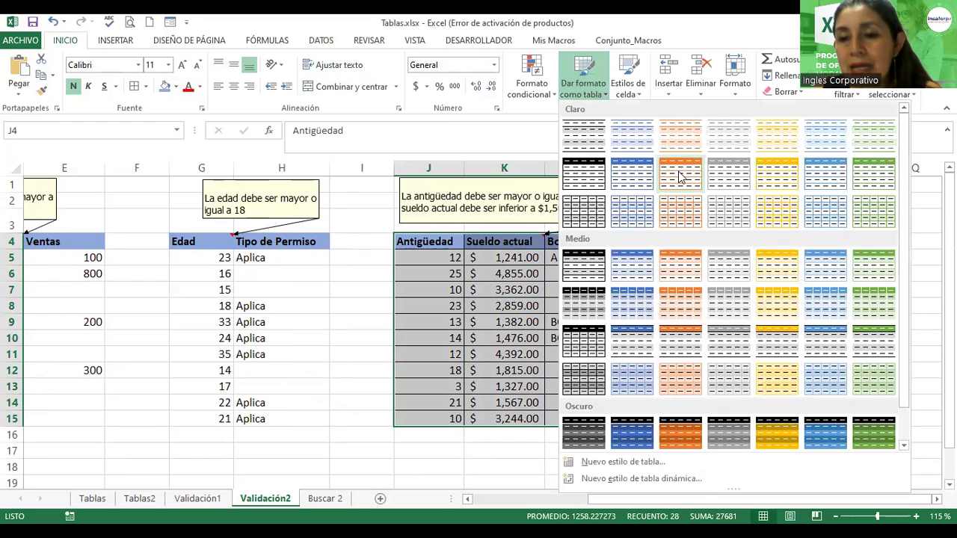
click(678, 168)
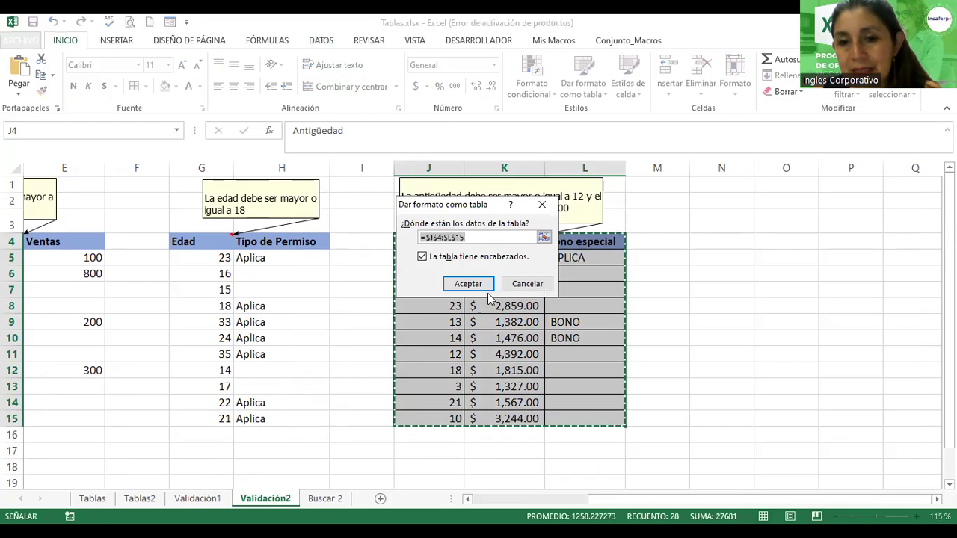
click(469, 284)
click(641, 59)
click(651, 300)
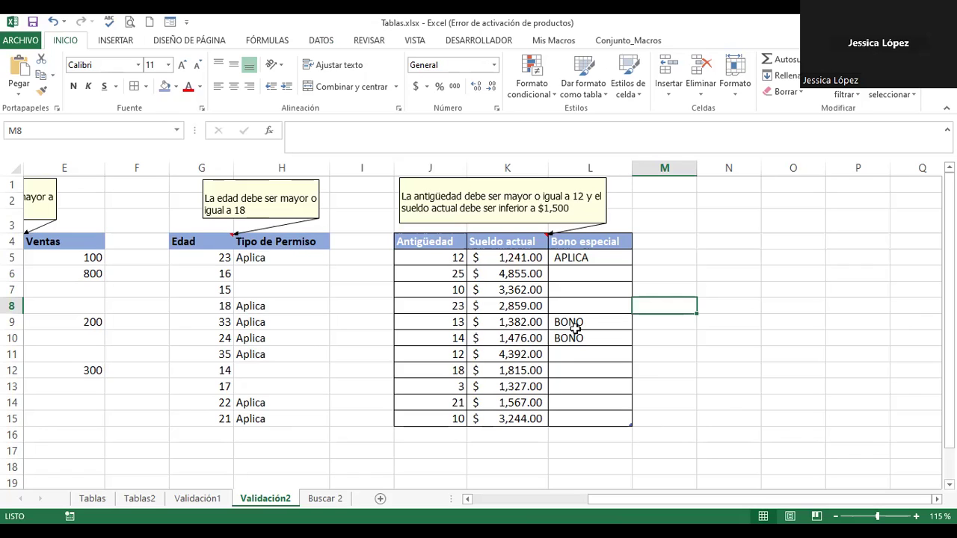
Select L5:L14 and reopen its Validación de datos rule, moving the dialog aside to uncover column J
drag(580, 257, 593, 420)
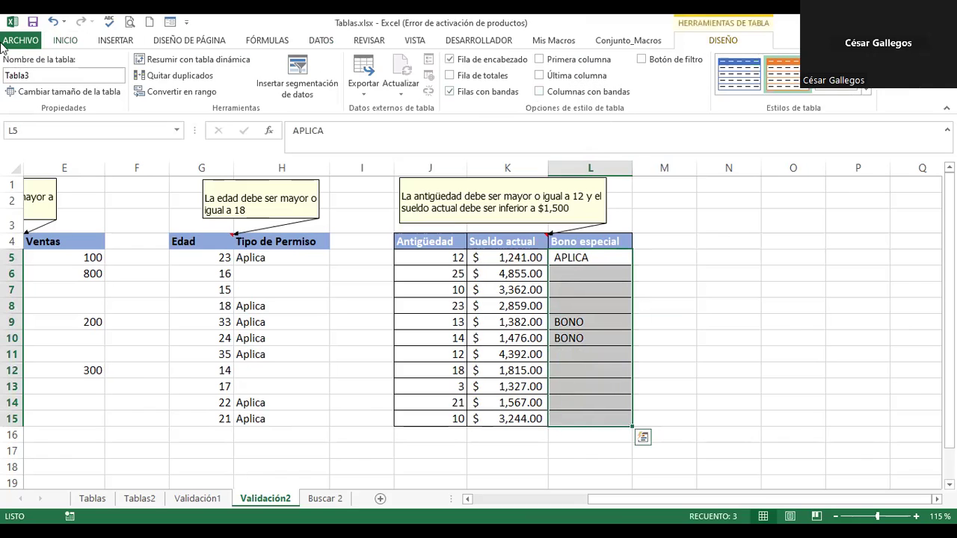
click(66, 41)
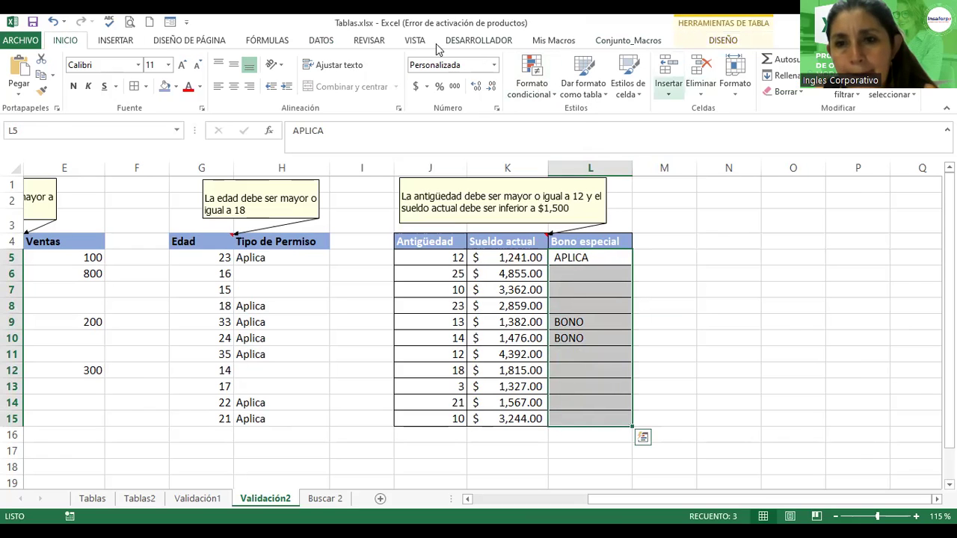
click(325, 40)
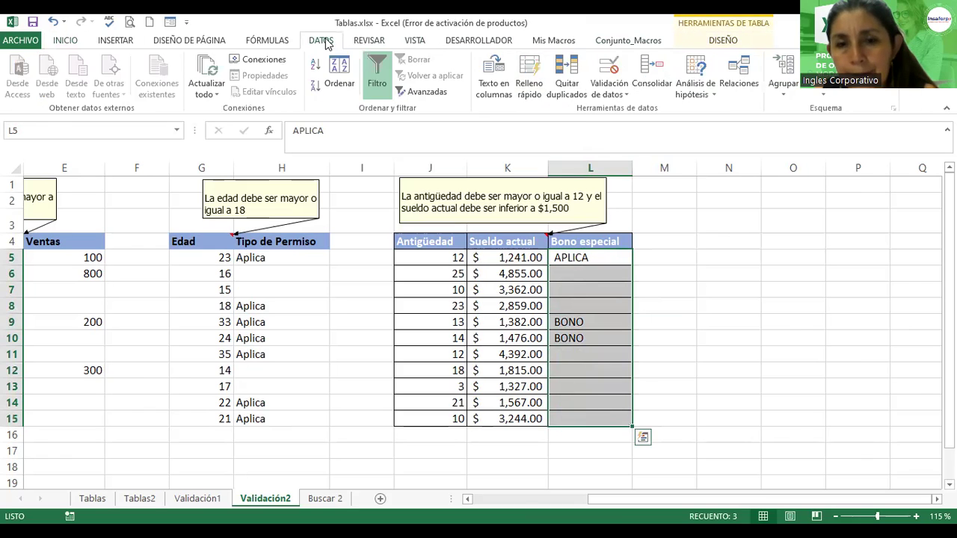
click(614, 71)
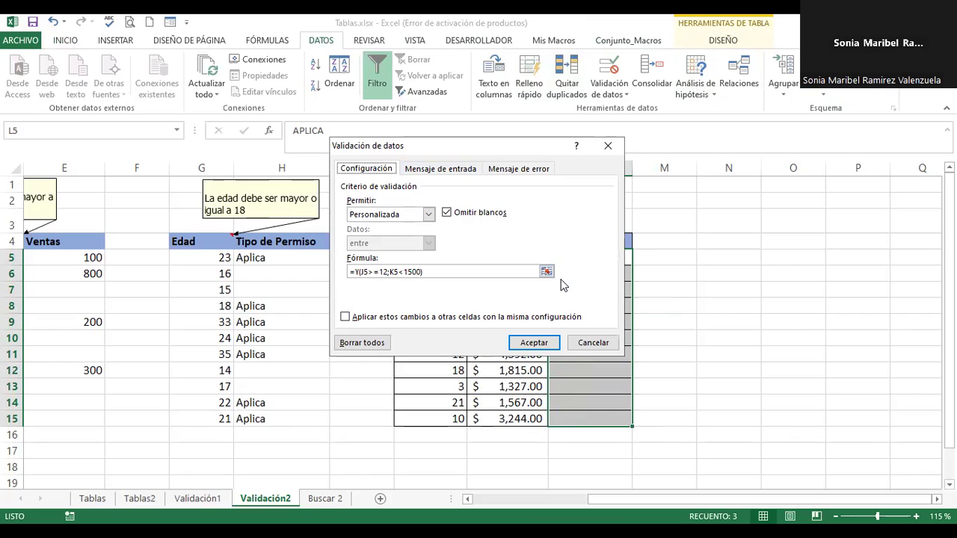
click(590, 345)
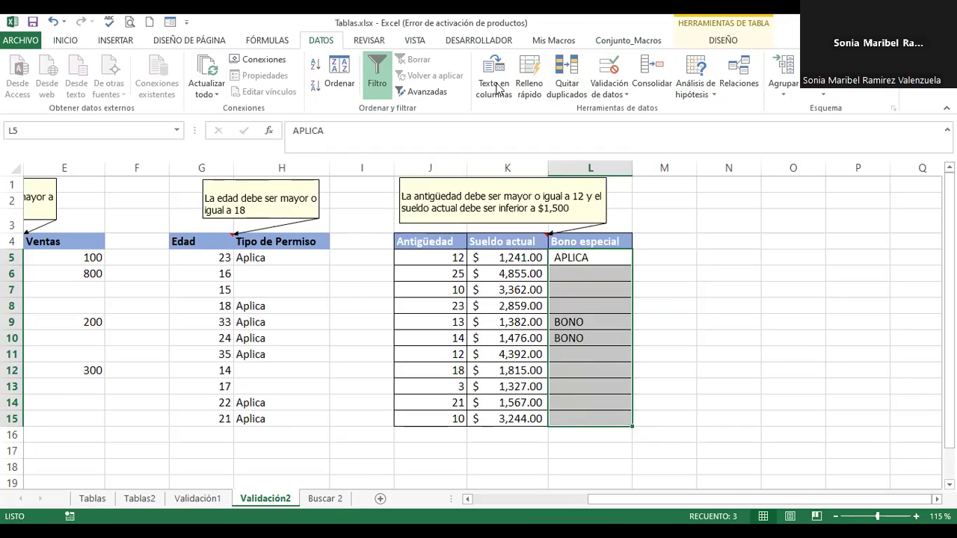
click(611, 84)
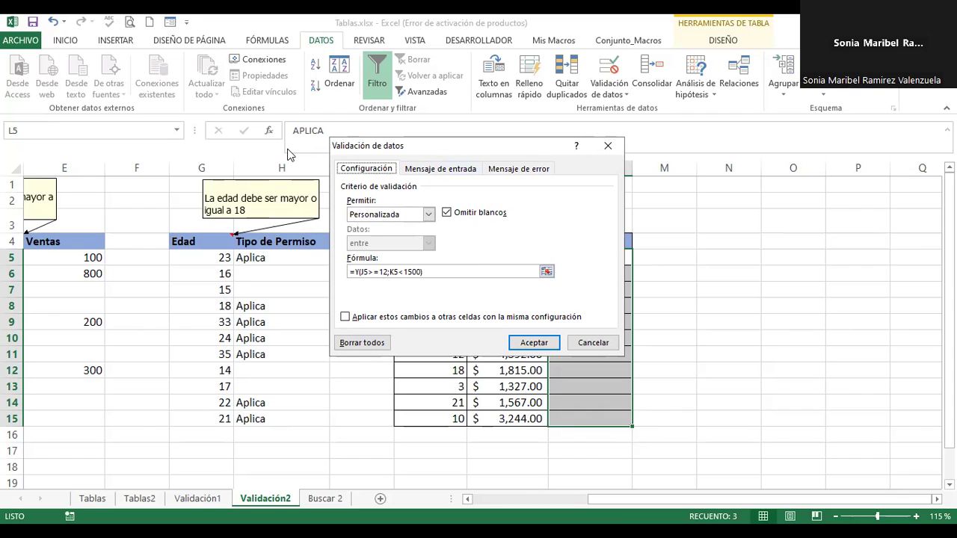
drag(445, 147, 287, 154)
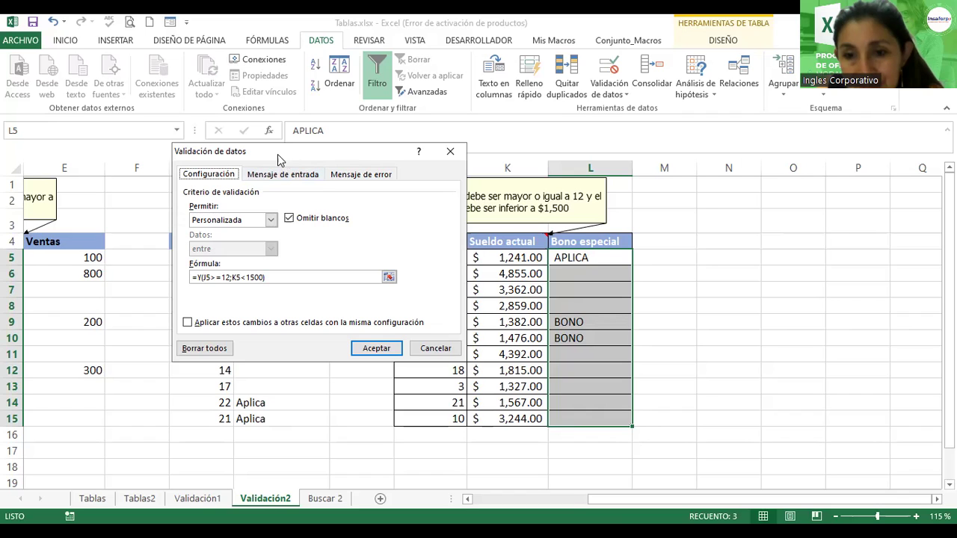
drag(277, 154, 190, 153)
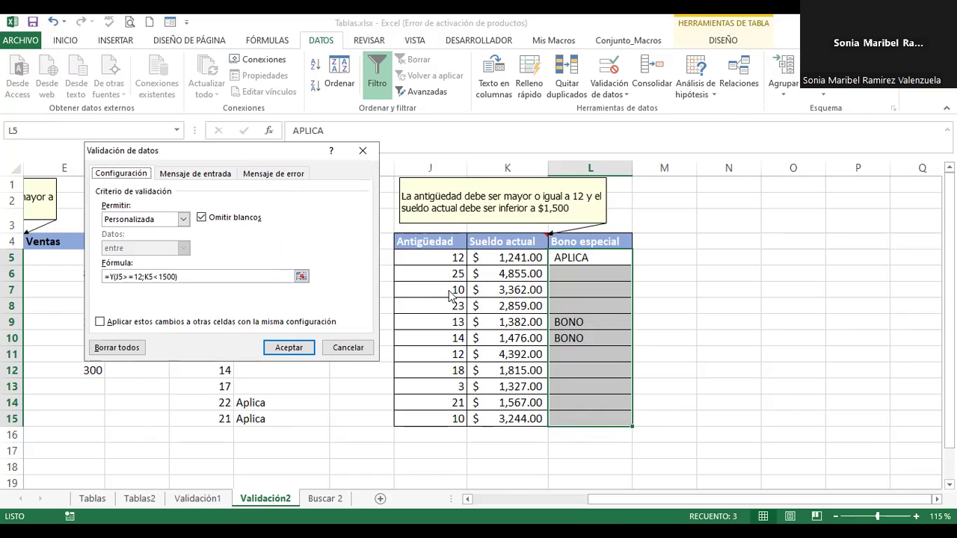
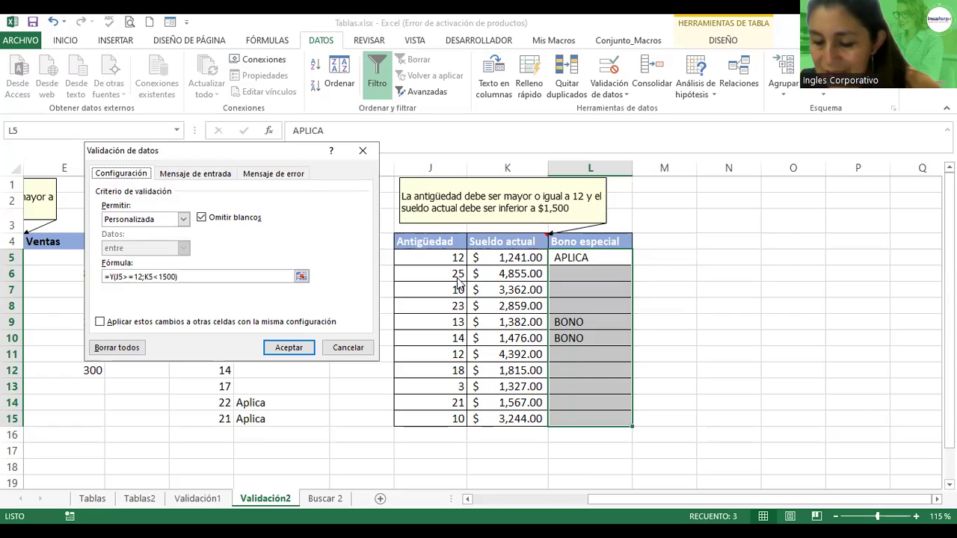
Cancel the Data Validation dialog showing =Y(J5>=12;K5<1500) without applying changes
click(329, 355)
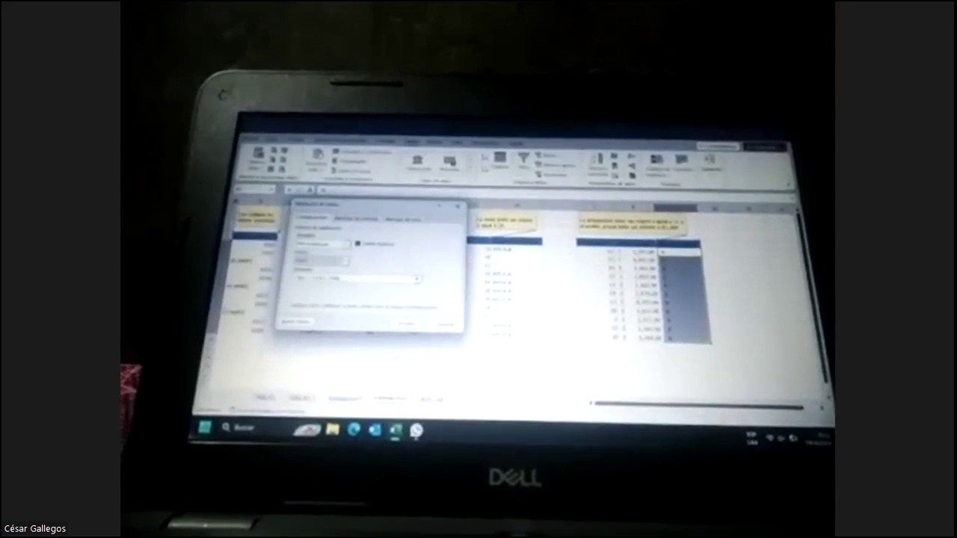
Dismiss the Validación de datos dialog and deselect the Bono especial column
key(Return)
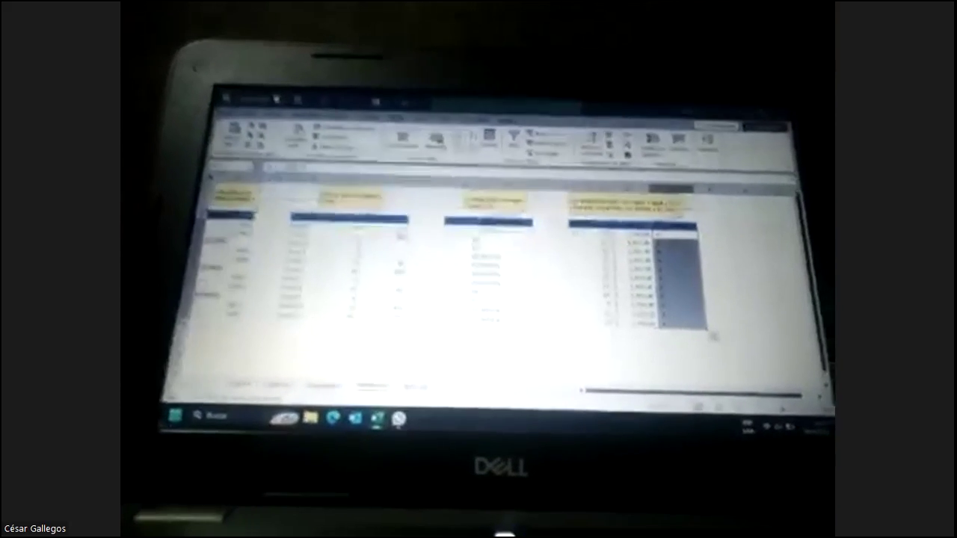
click(729, 323)
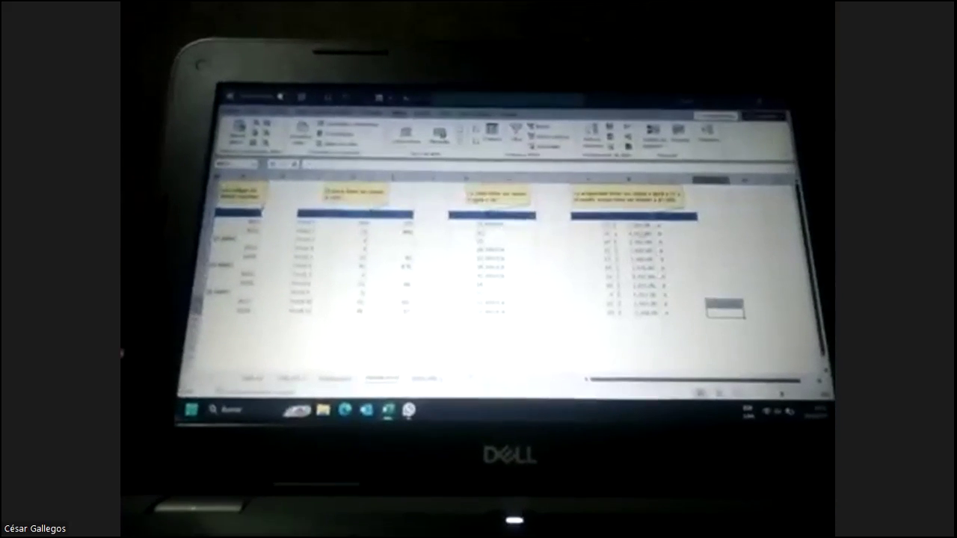